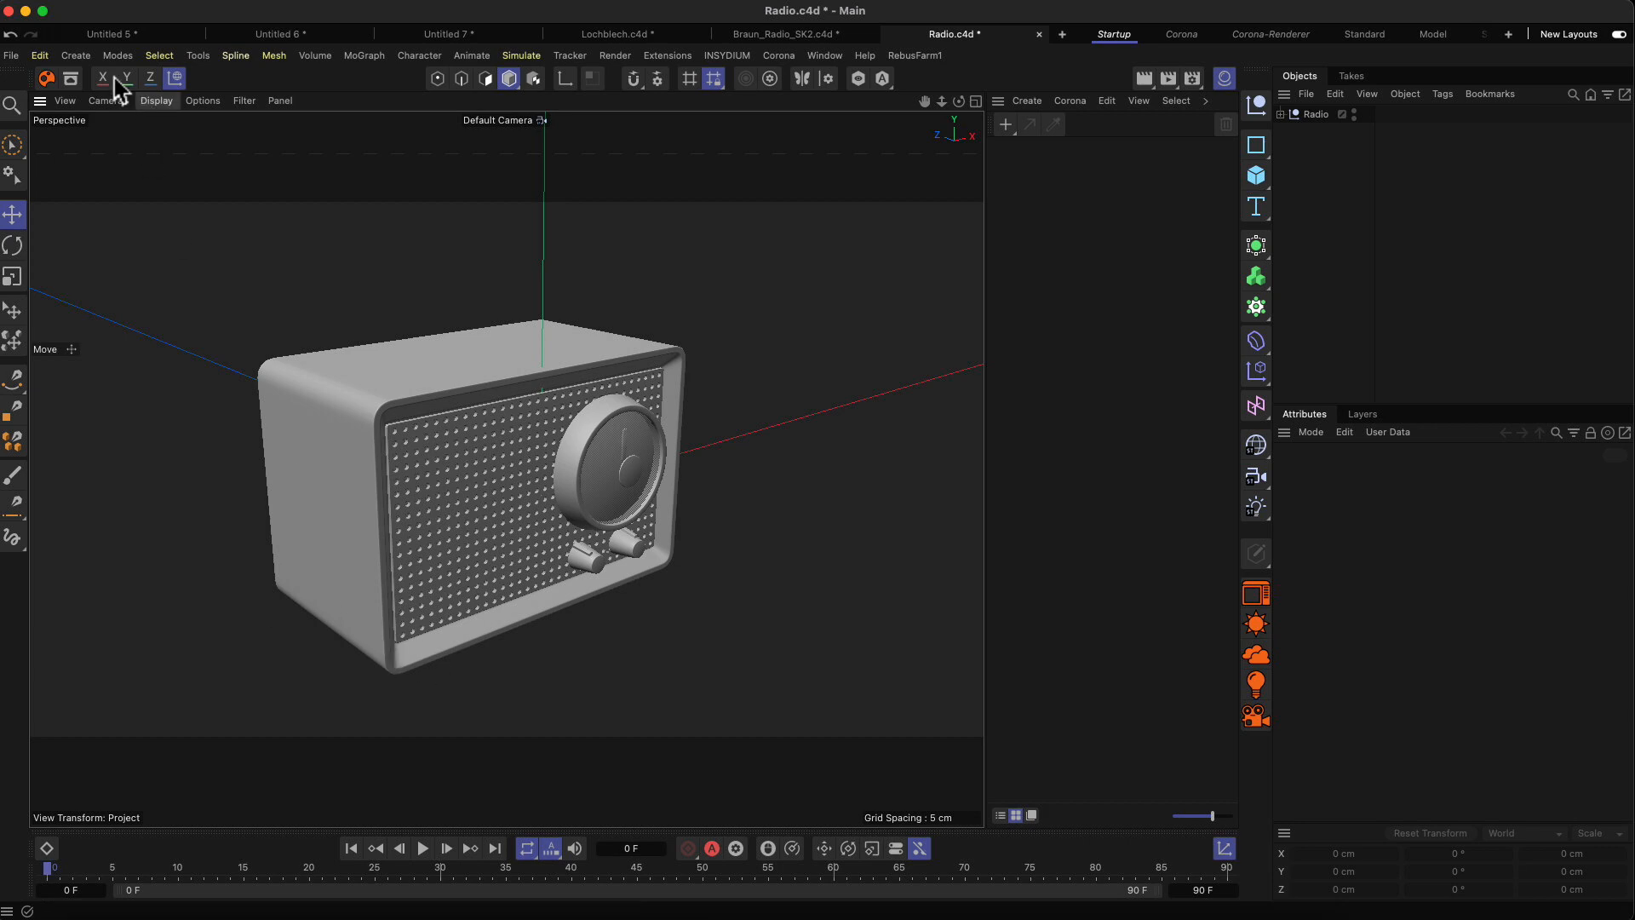
Search the asset browser for "backdrop" and add the Backdrop object to the scene.
{"action": "left_click", "coordinate": [70, 79]}
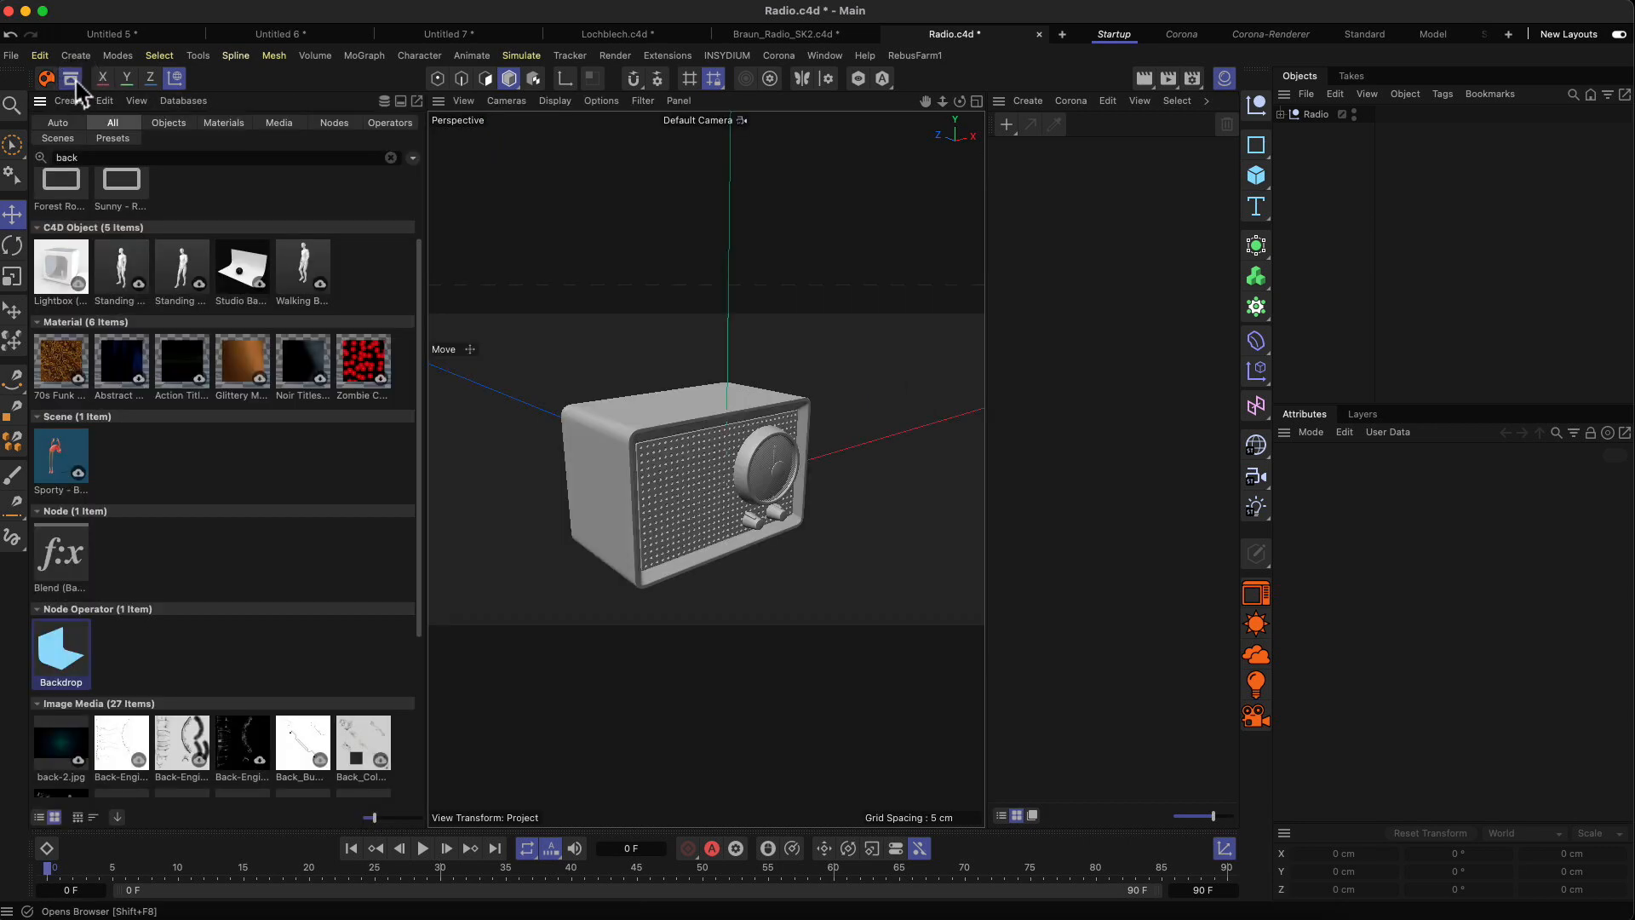
{"action": "left_click", "coordinate": [81, 158]}
{"action": "type", "text": "drop"}
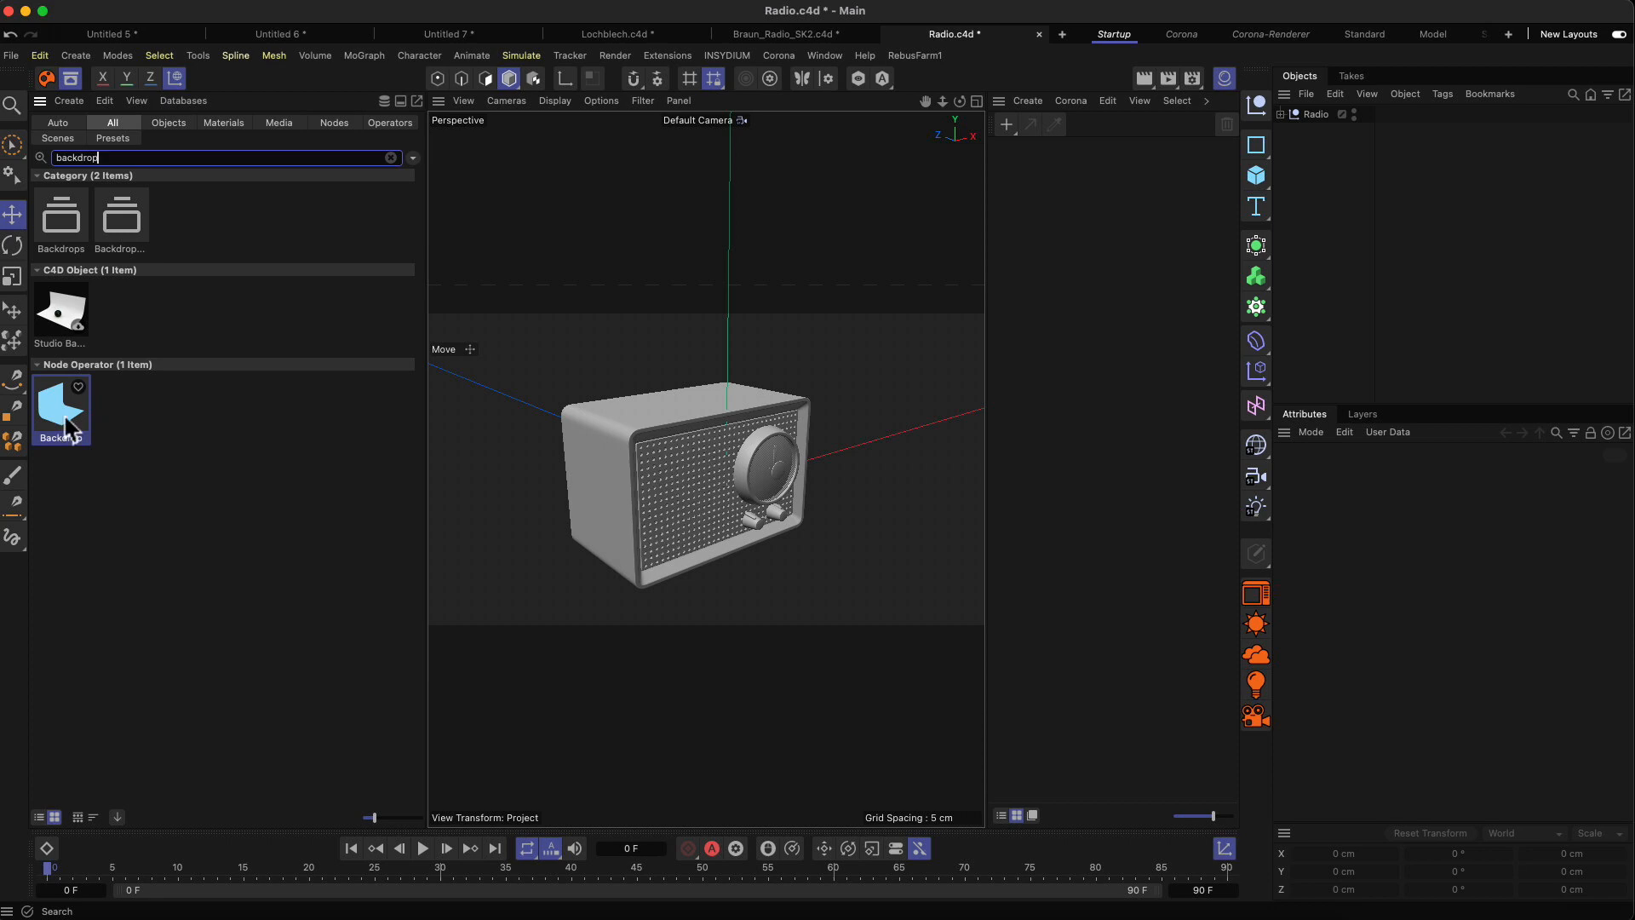
{"action": "double_click", "coordinate": [68, 426]}
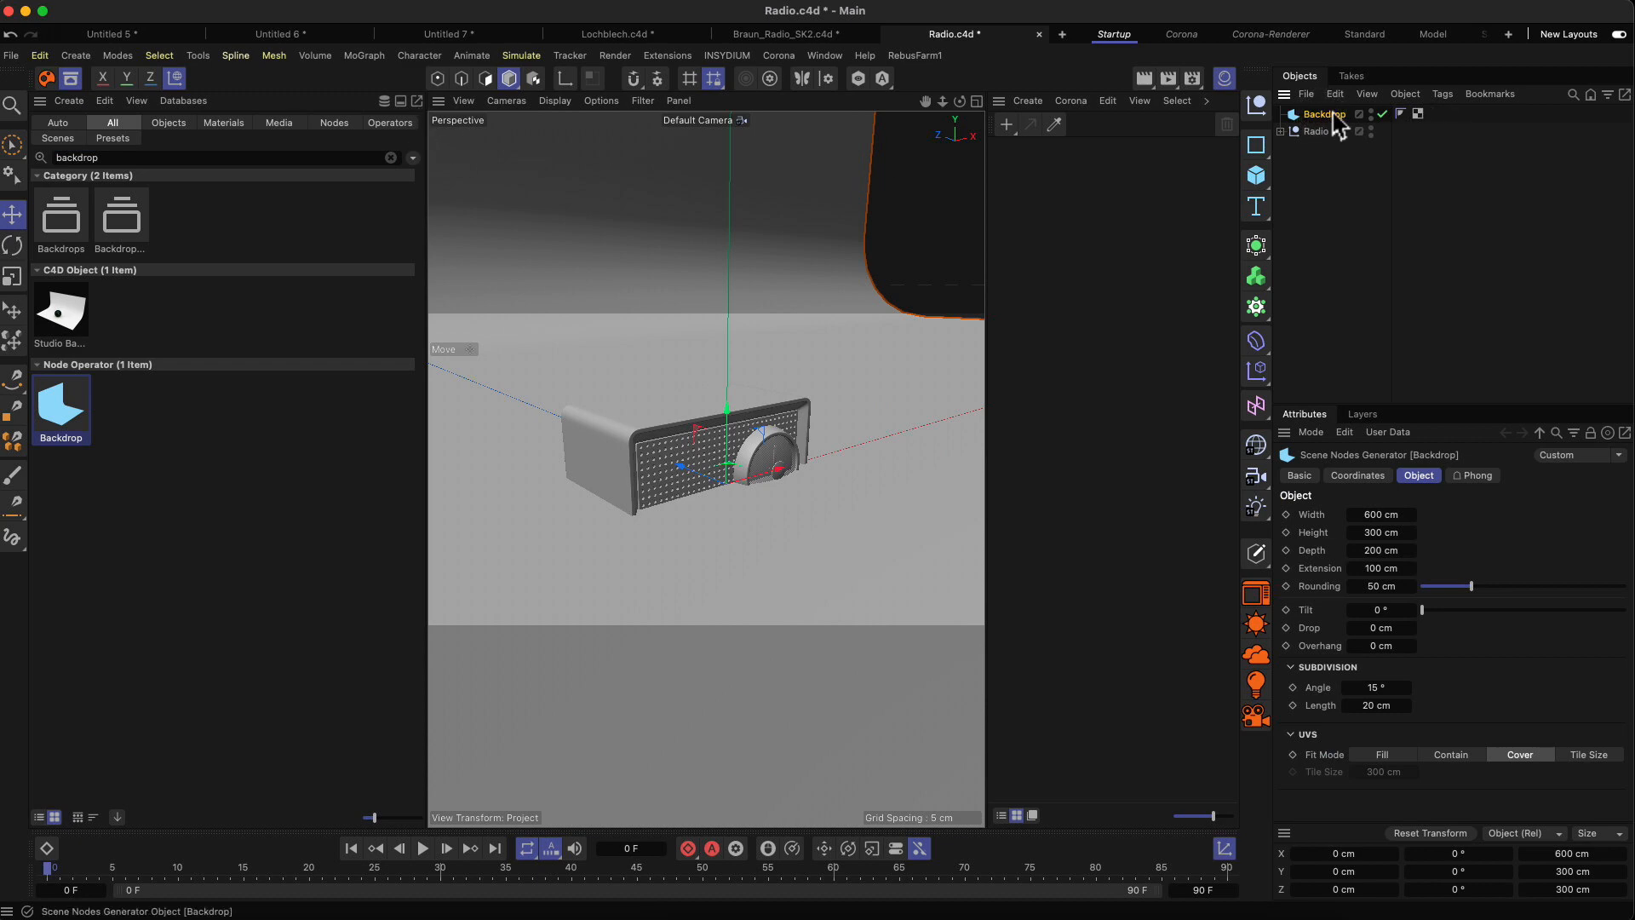
{"action": "left_click", "coordinate": [67, 77]}
Lower the backdrop to about -8.4 cm in Y beneath the radio and set its width to 593 cm.
{"action": "left_click_drag", "start_coordinate": [547, 401], "coordinate": [440, 419]}
{"action": "left_click_drag", "start_coordinate": [541, 534], "coordinate": [662, 611]}
{"action": "right_click_drag", "start_coordinate": [809, 500], "coordinate": [728, 739], "text": "alt"}
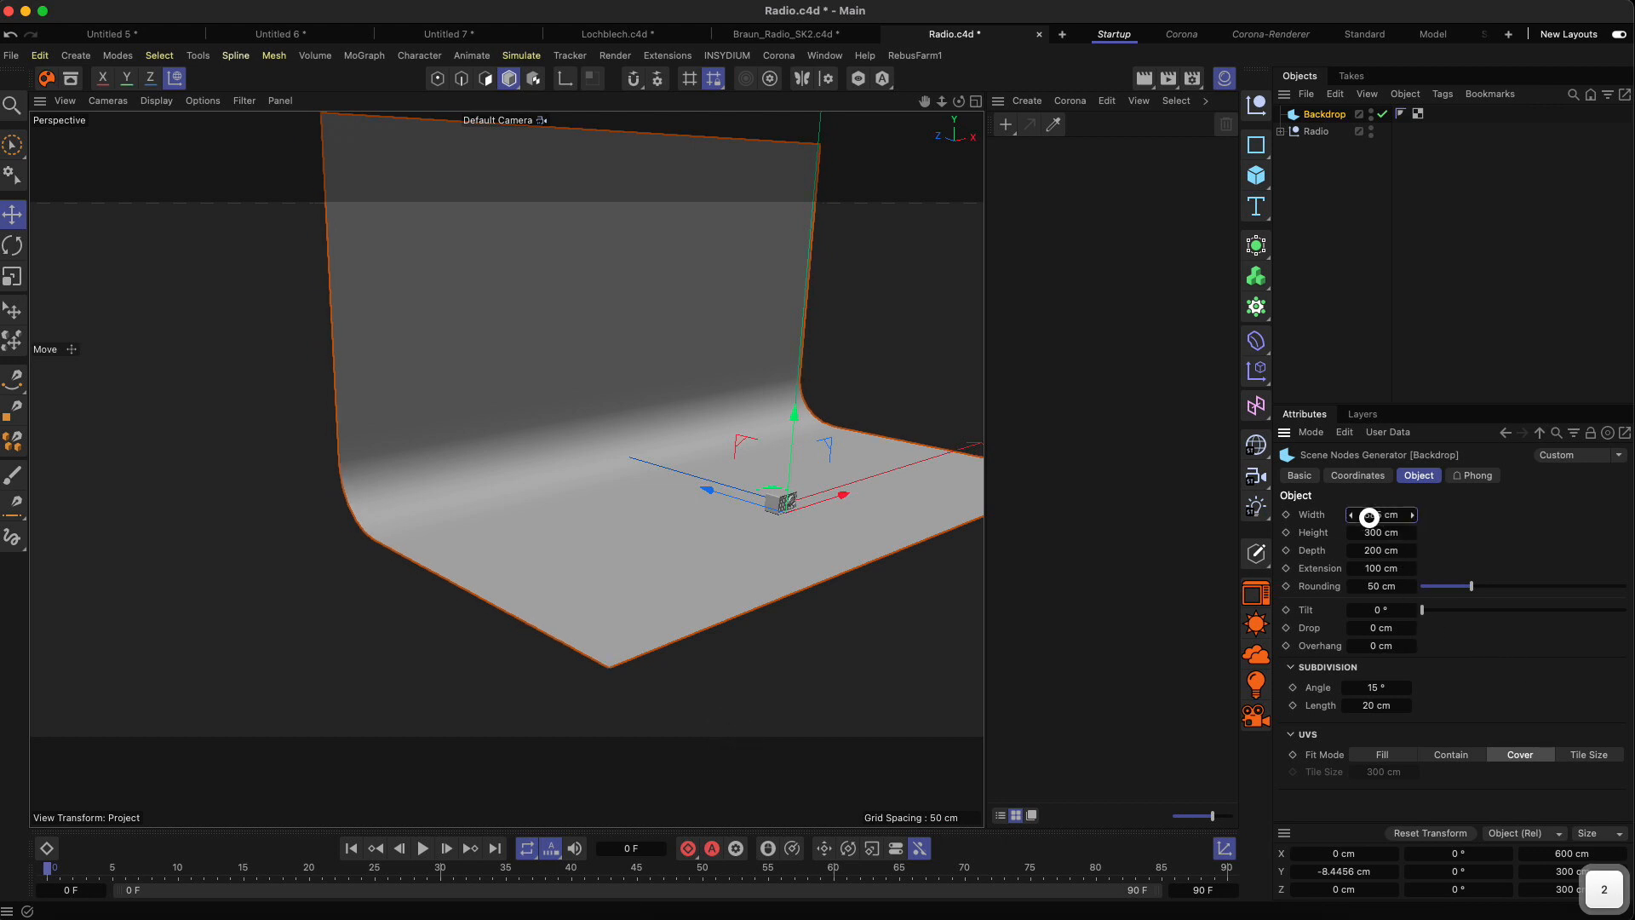
{"action": "left_click_drag", "start_coordinate": [1376, 515], "coordinate": [1371, 516]}
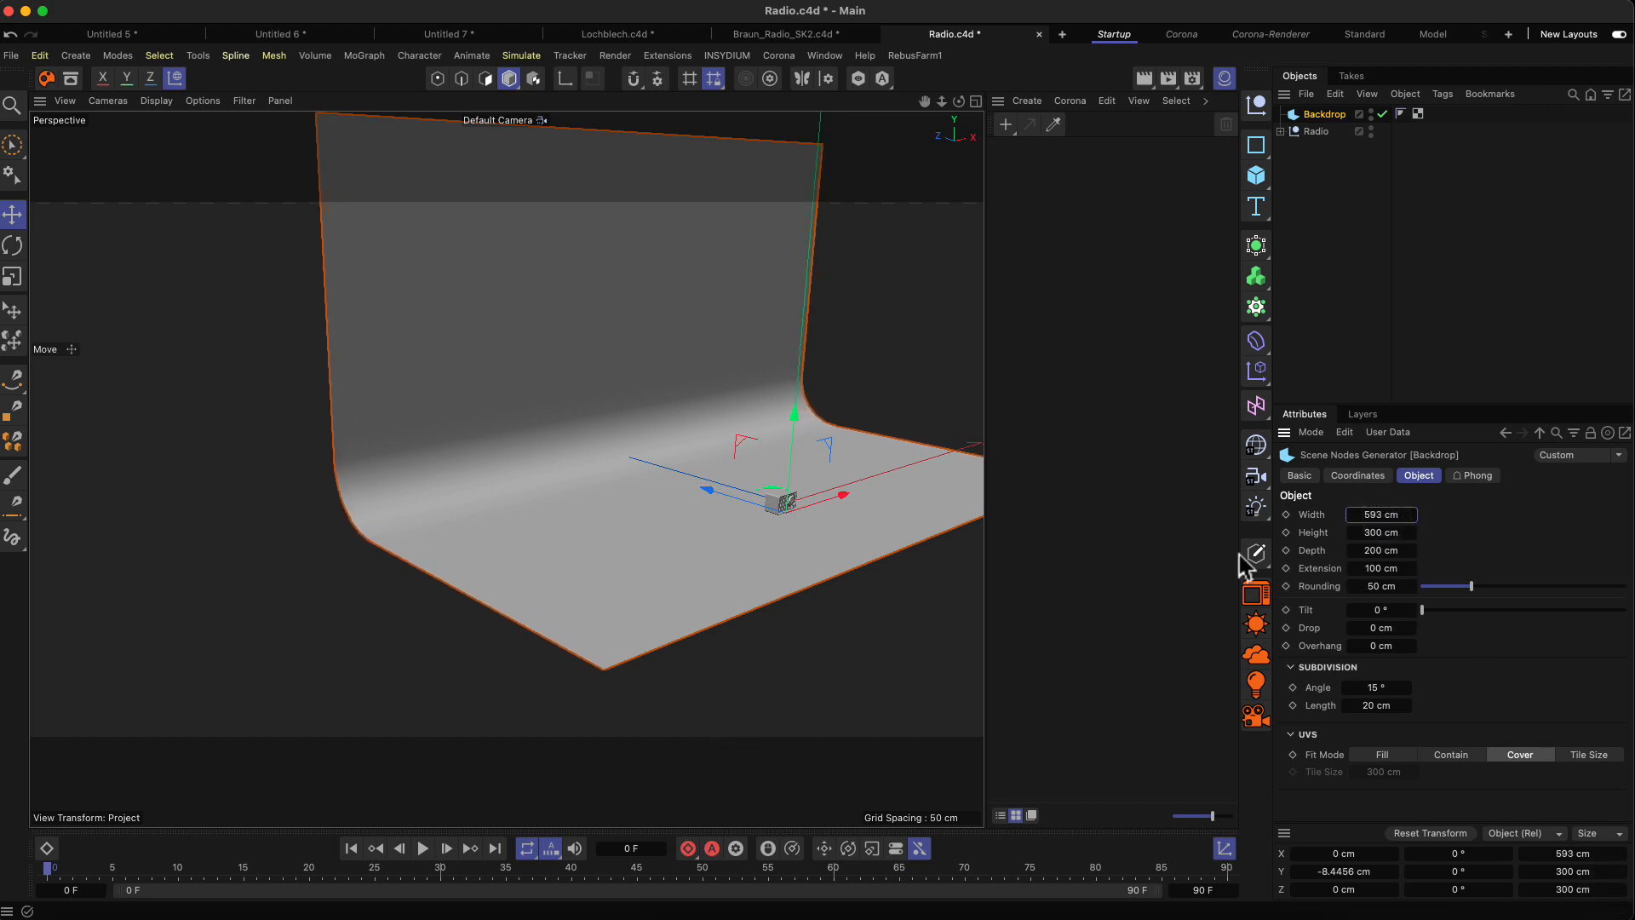
Move the backdrop along the Z axis to about -48.3 cm.
{"action": "key", "text": "2"}
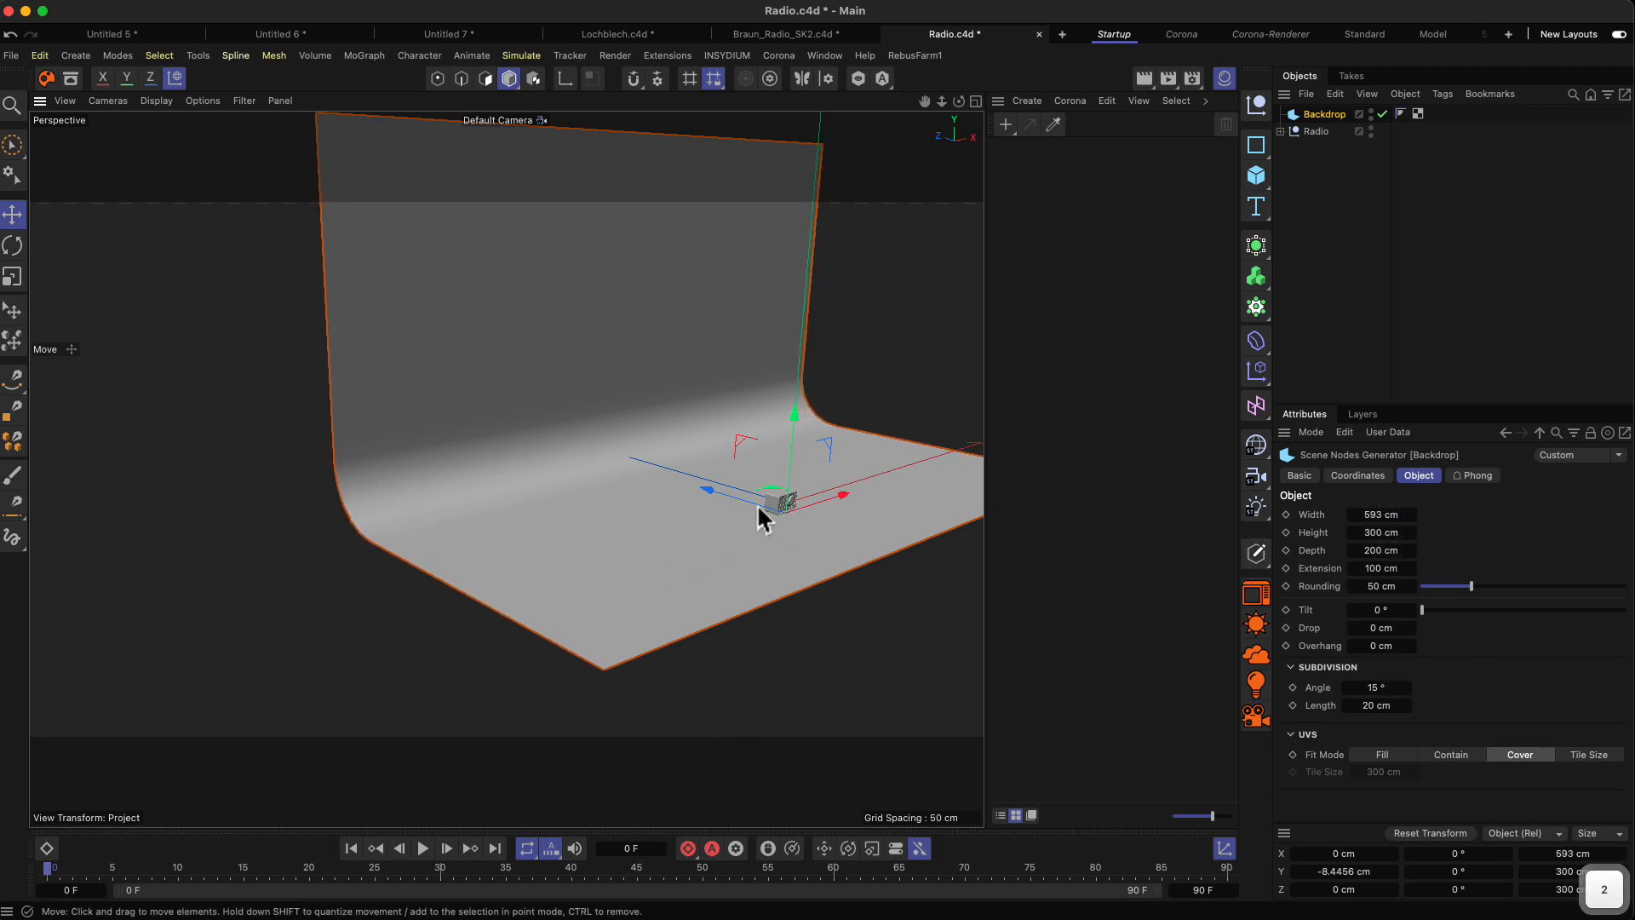
{"action": "left_click_drag", "start_coordinate": [725, 494], "coordinate": [923, 391]}
{"action": "key", "text": "2"}
{"action": "left_click_drag", "start_coordinate": [682, 535], "coordinate": [598, 518], "text": "alt"}
{"action": "key", "text": "2"}
{"action": "key", "text": "1"}
Start Corona interactive rendering and reposition and slightly widen the frame buffer window.
{"action": "left_click", "coordinate": [1255, 594]}
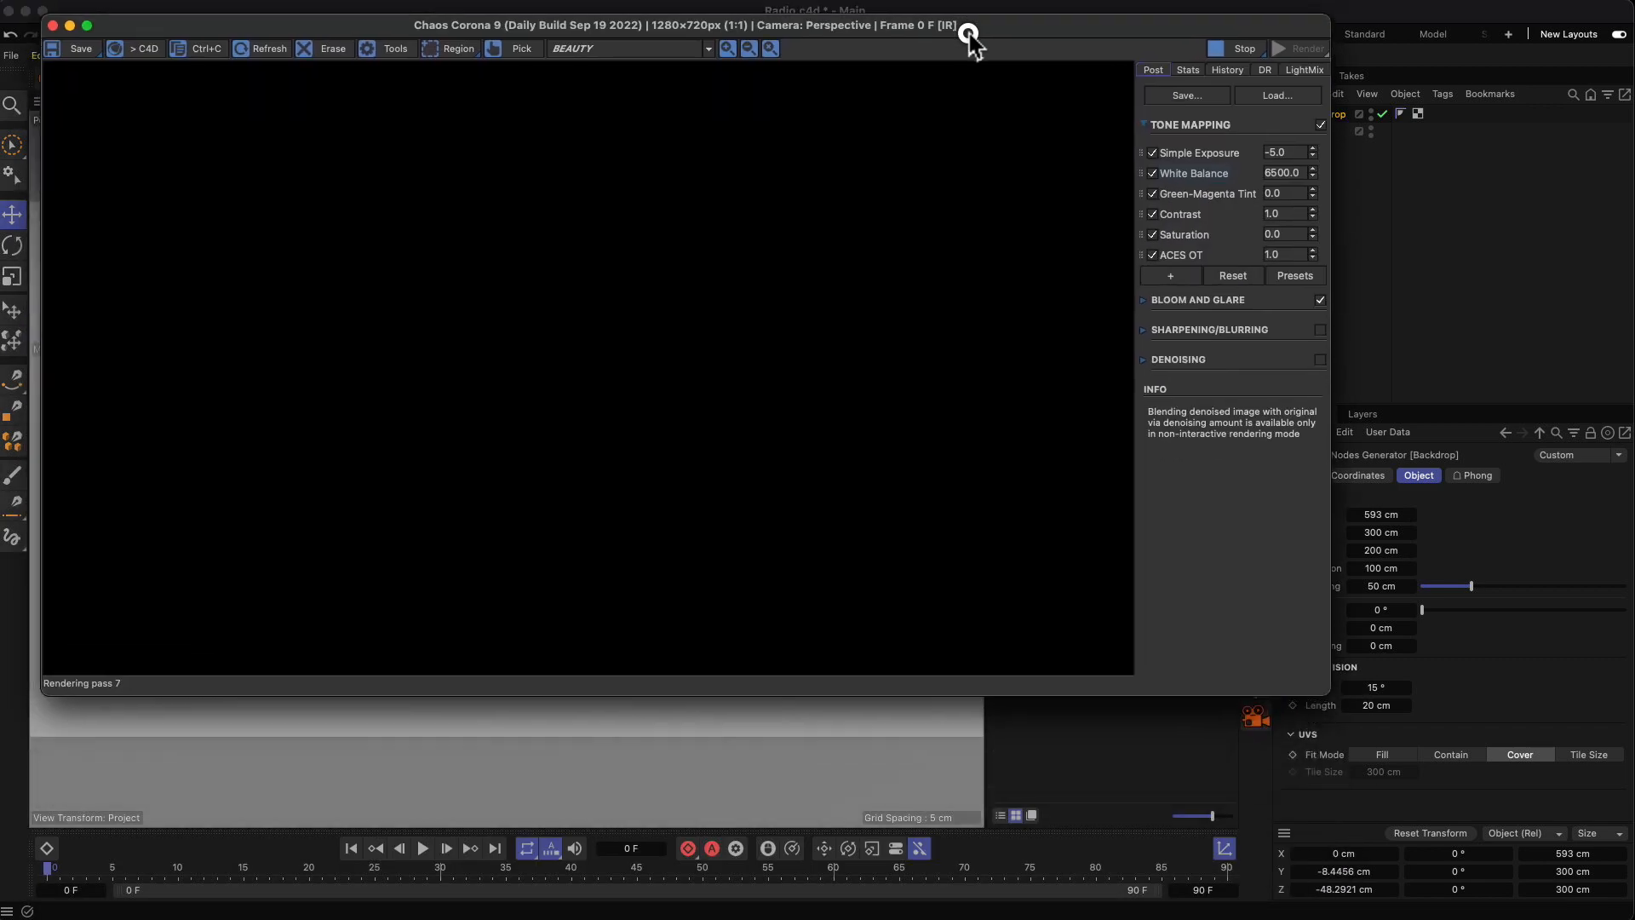
{"action": "left_click_drag", "start_coordinate": [963, 36], "coordinate": [974, 179]}
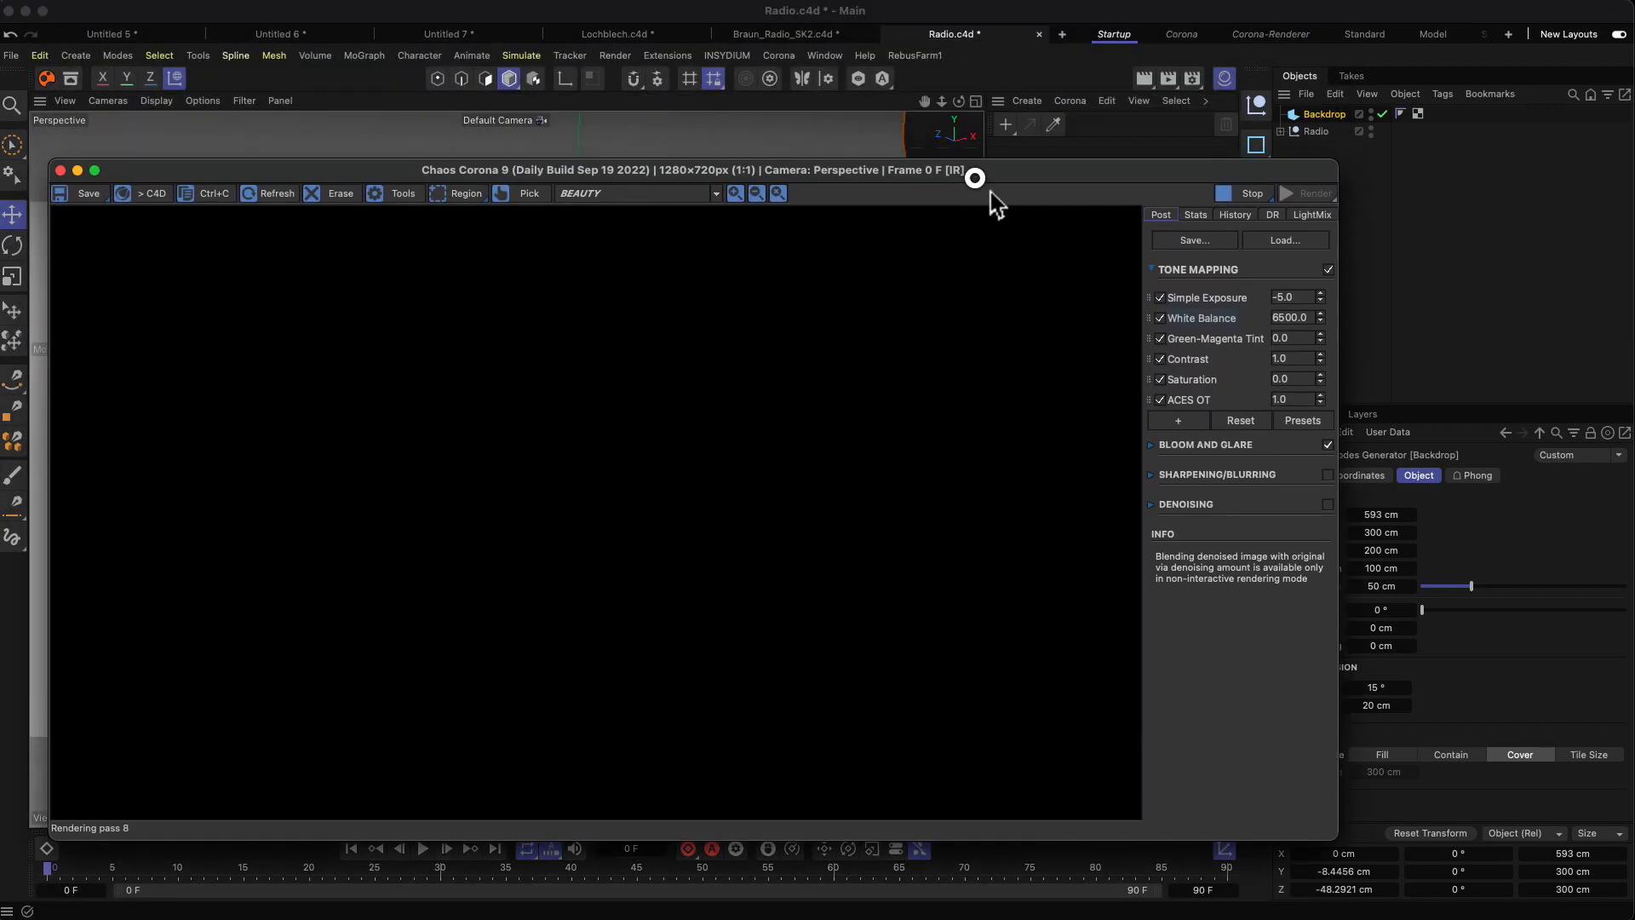
{"action": "left_click_drag", "start_coordinate": [1340, 837], "coordinate": [1395, 839]}
{"action": "mouse_move", "coordinate": [881, 174]}
{"action": "left_mouse_down"}
{"action": "mouse_move", "coordinate": [893, 289]}
{"action": "mouse_move", "coordinate": [842, 175]}
{"action": "mouse_move", "coordinate": [860, 173]}
{"action": "left_mouse_up"}
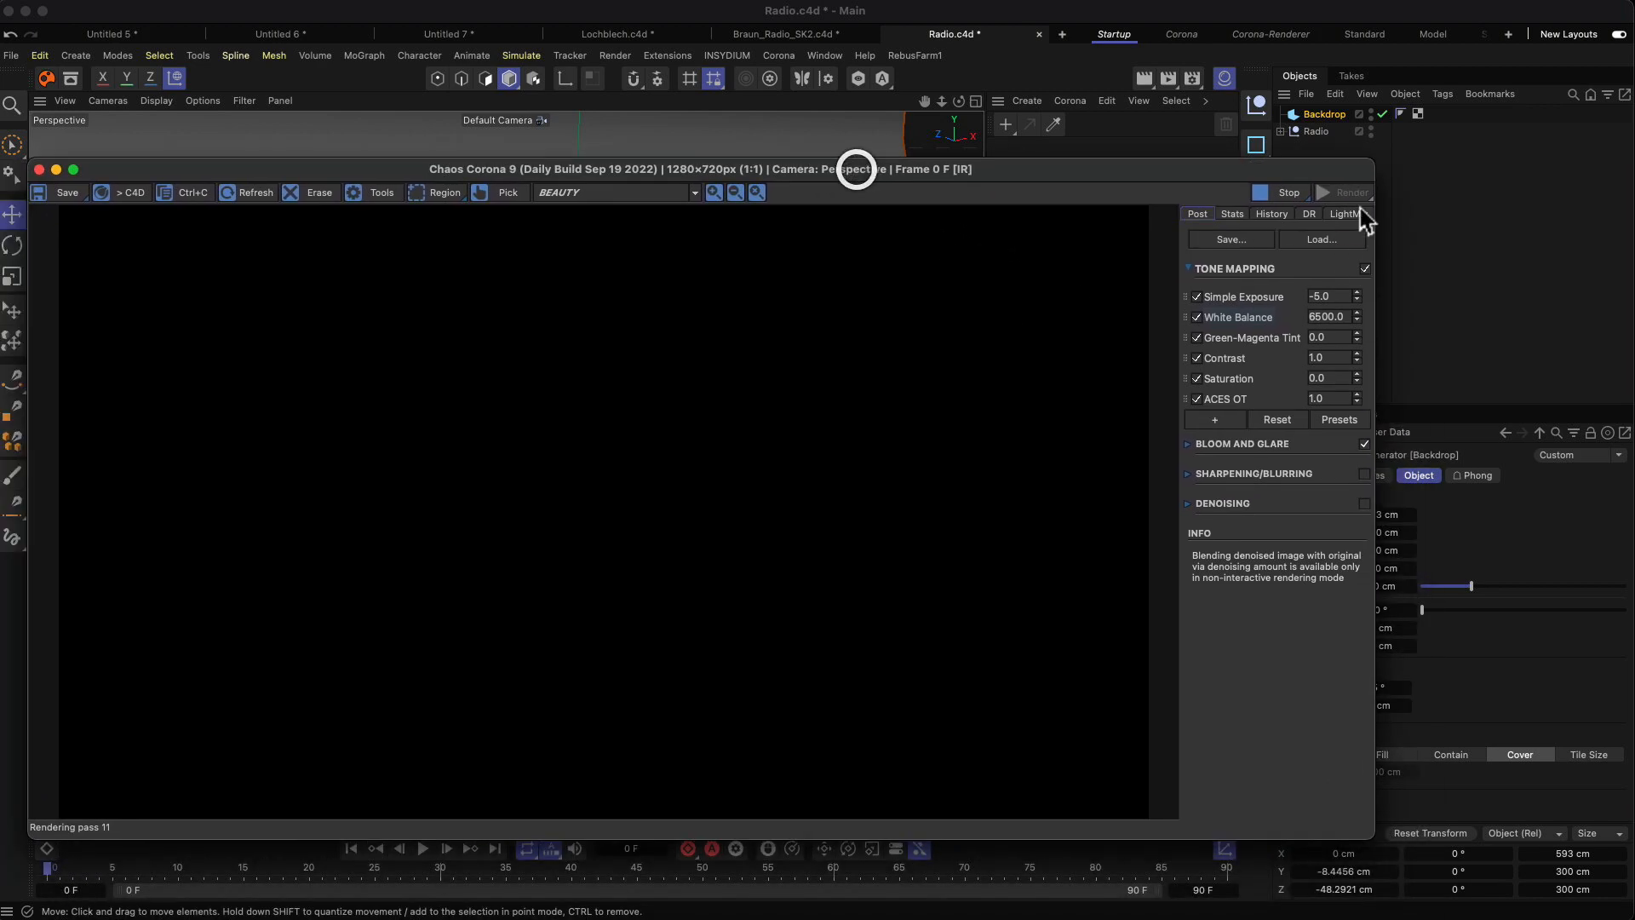
Stop and restart the interactive render, and move the frame buffer window clear of the viewport.
{"action": "left_click", "coordinate": [1259, 193]}
{"action": "left_click", "coordinate": [1361, 201]}
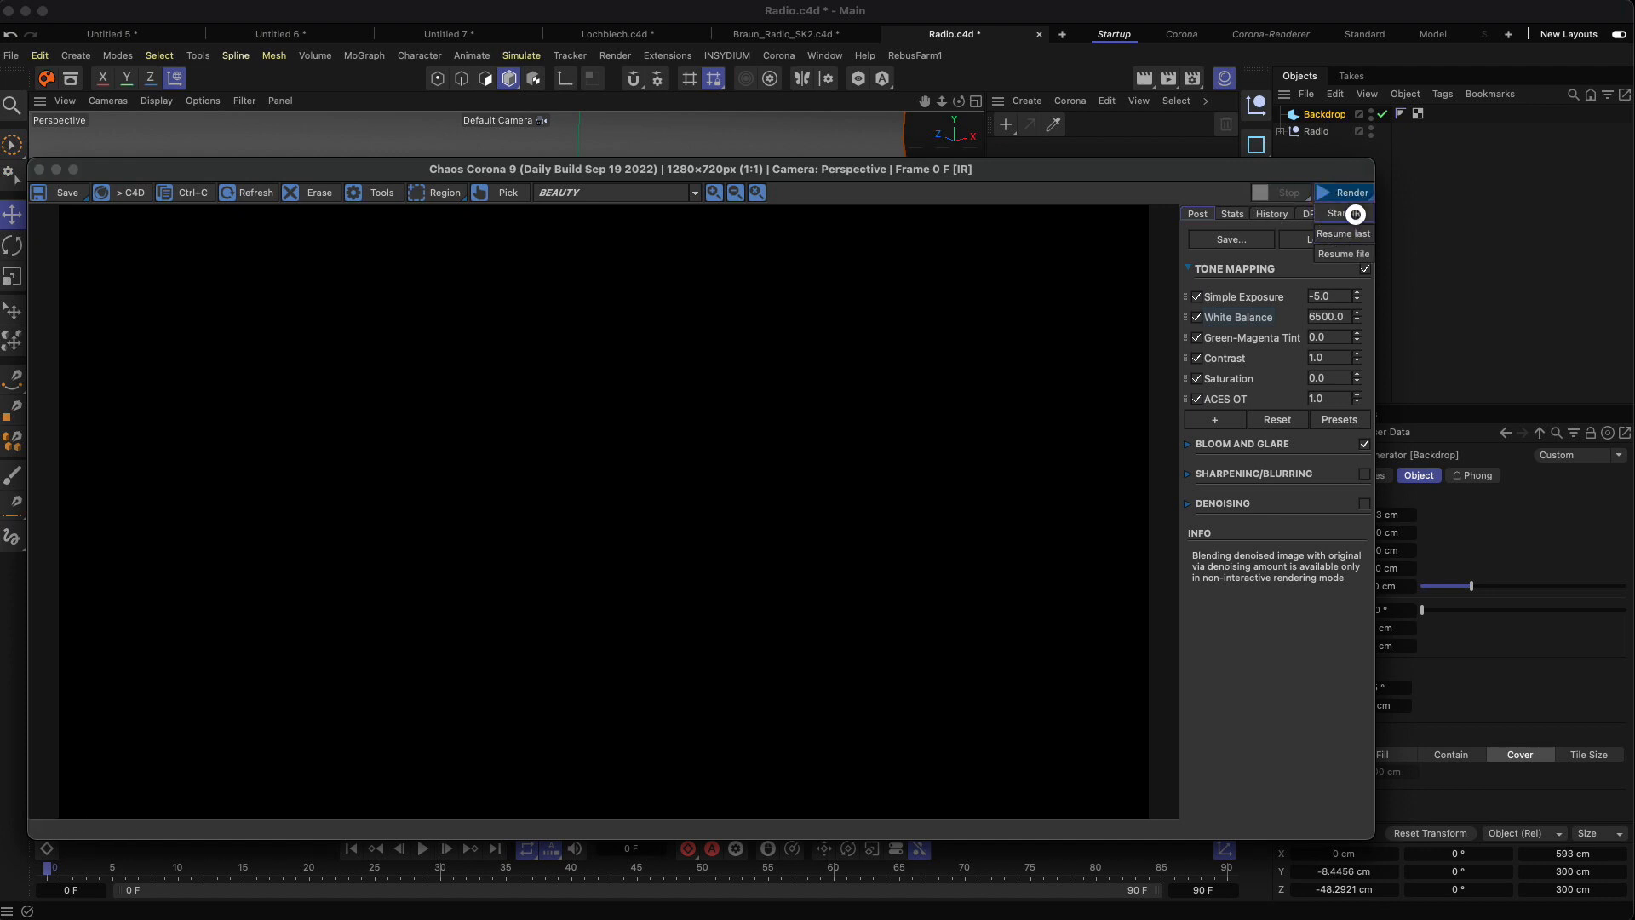
{"action": "left_click", "coordinate": [1355, 213]}
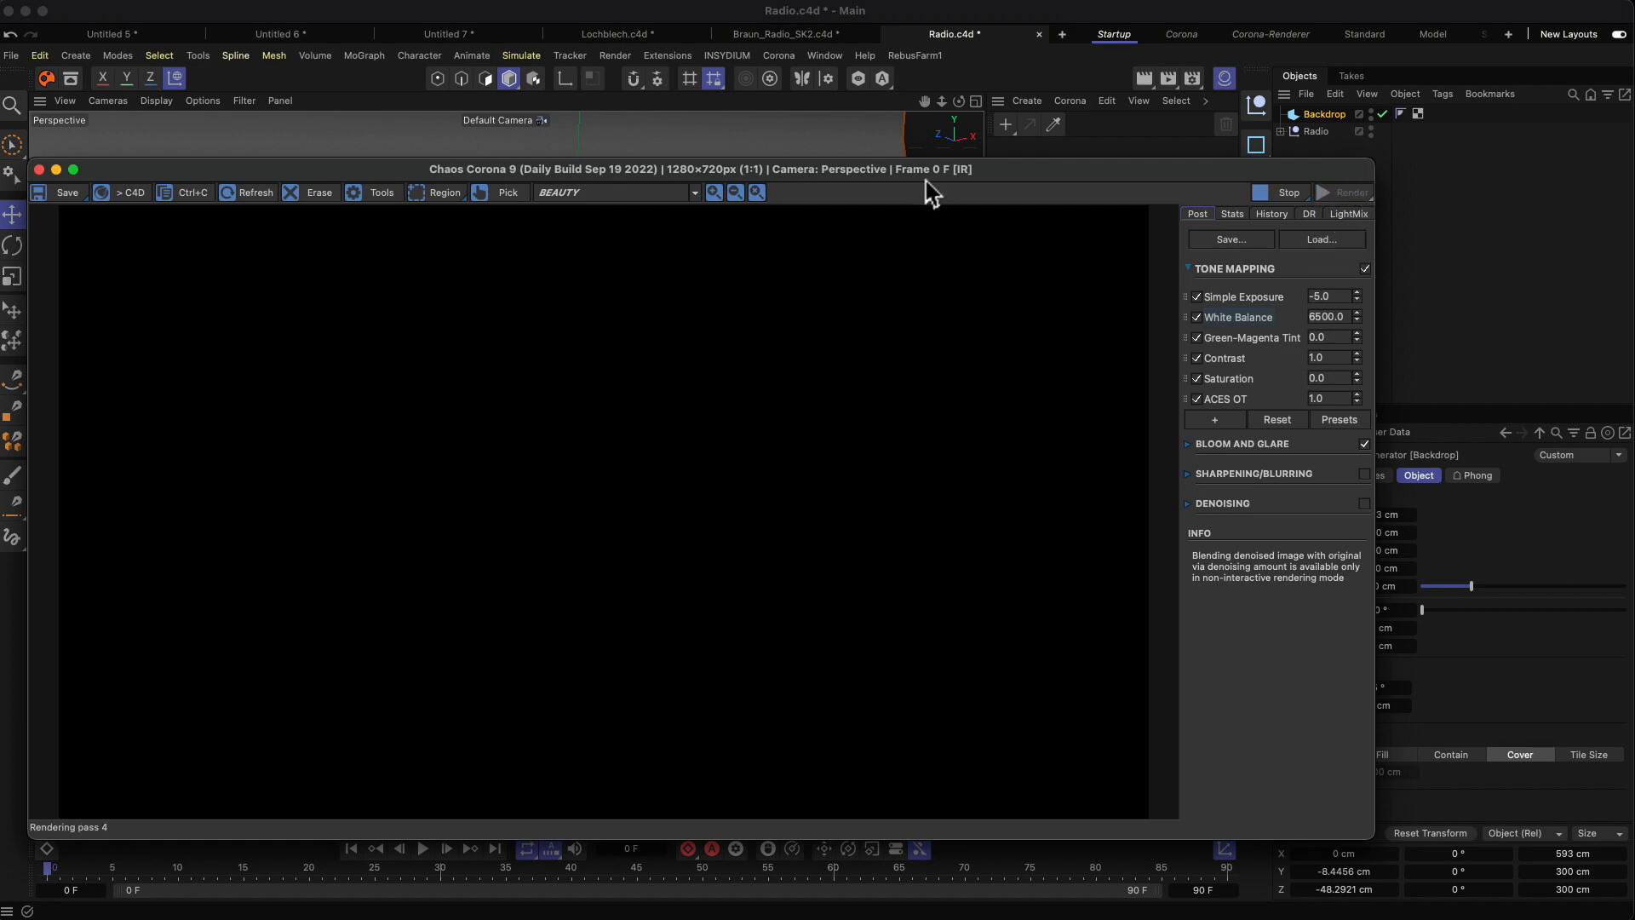
{"action": "left_click_drag", "start_coordinate": [922, 173], "coordinate": [908, 911]}
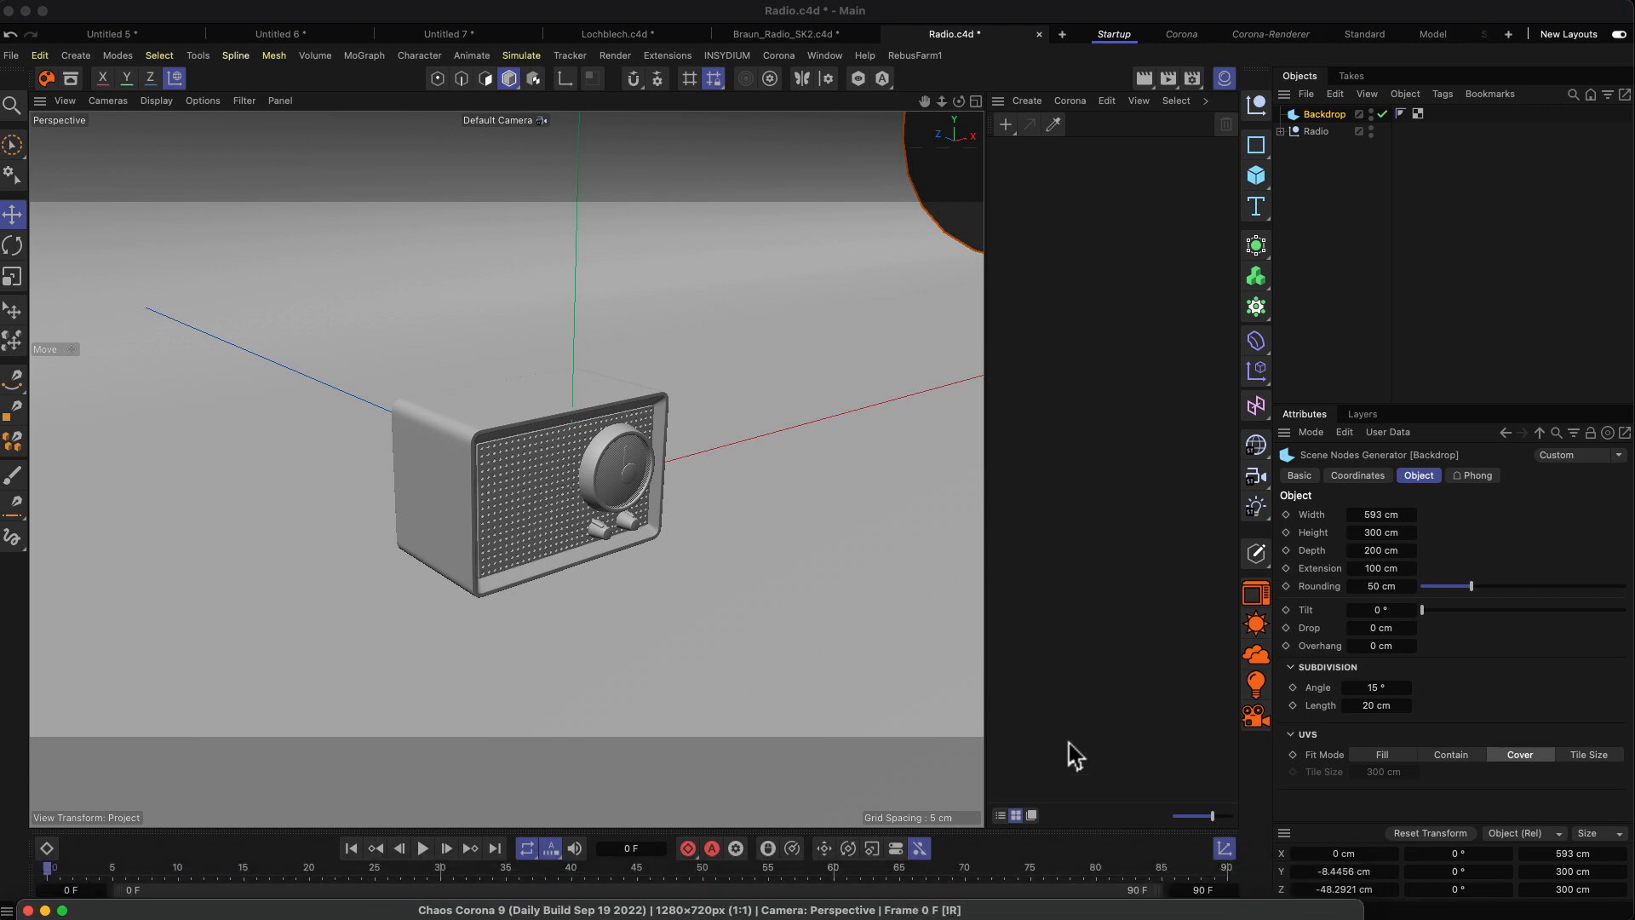
Add a Corona Sun with a rotation of 205° and bring the frame buffer back into view.
{"action": "left_click", "coordinate": [1259, 625]}
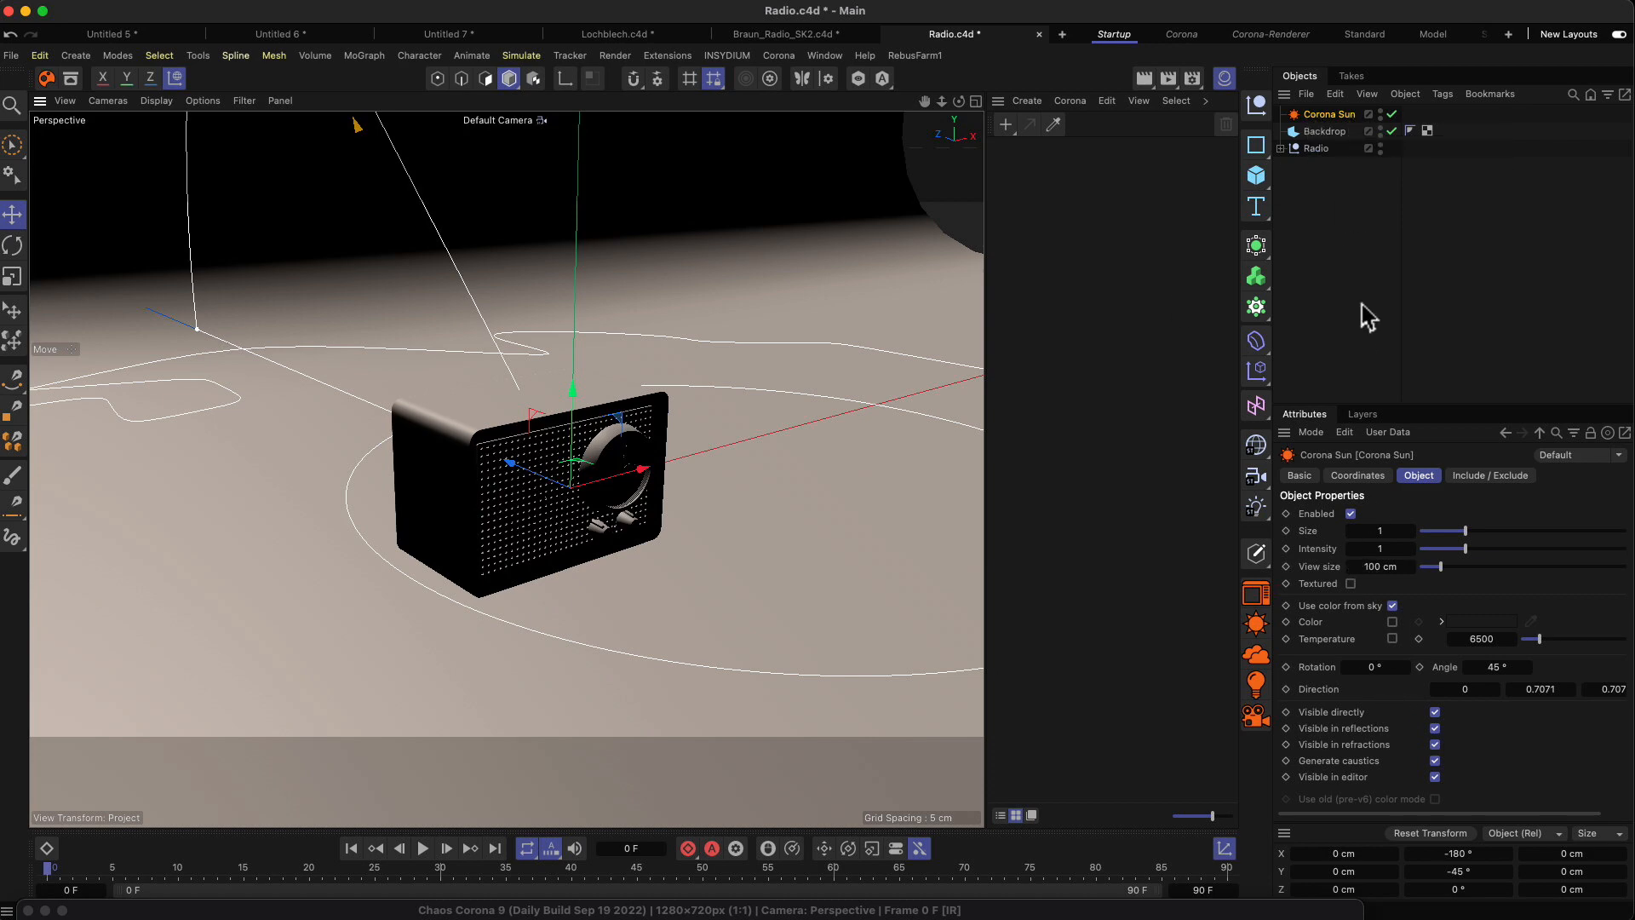
{"action": "left_click_drag", "start_coordinate": [1379, 666], "coordinate": [1379, 667]}
{"action": "left_click_drag", "start_coordinate": [928, 911], "coordinate": [913, 125]}
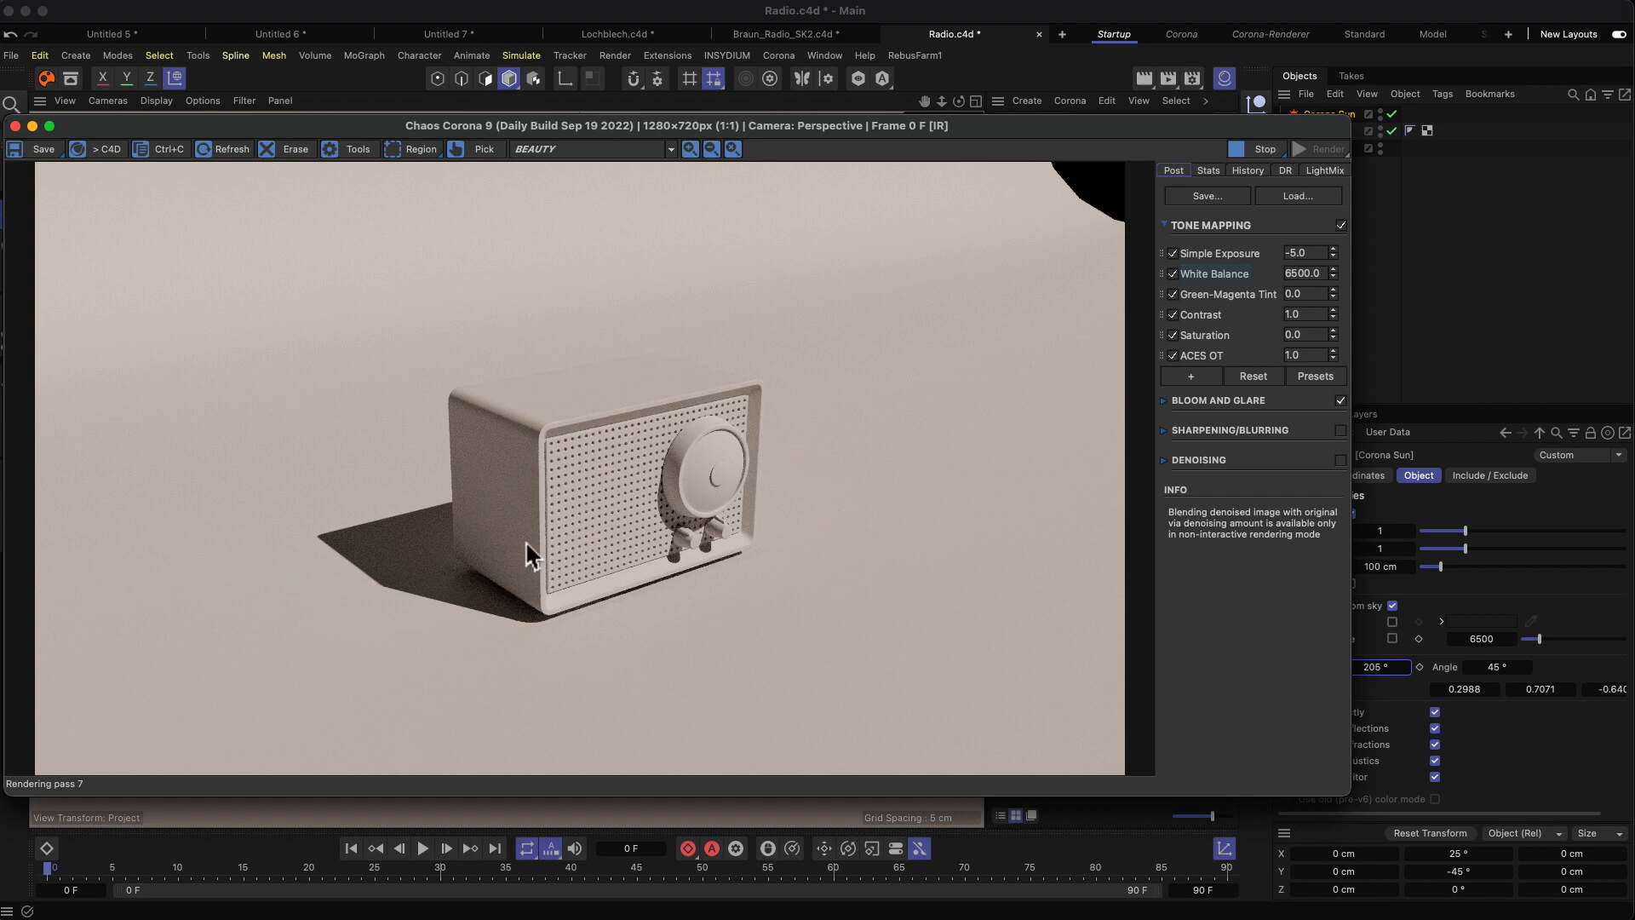
Try a Simple Exposure of 0 in the tone mapping and restore it to -5.
{"action": "left_click", "coordinate": [1295, 253]}
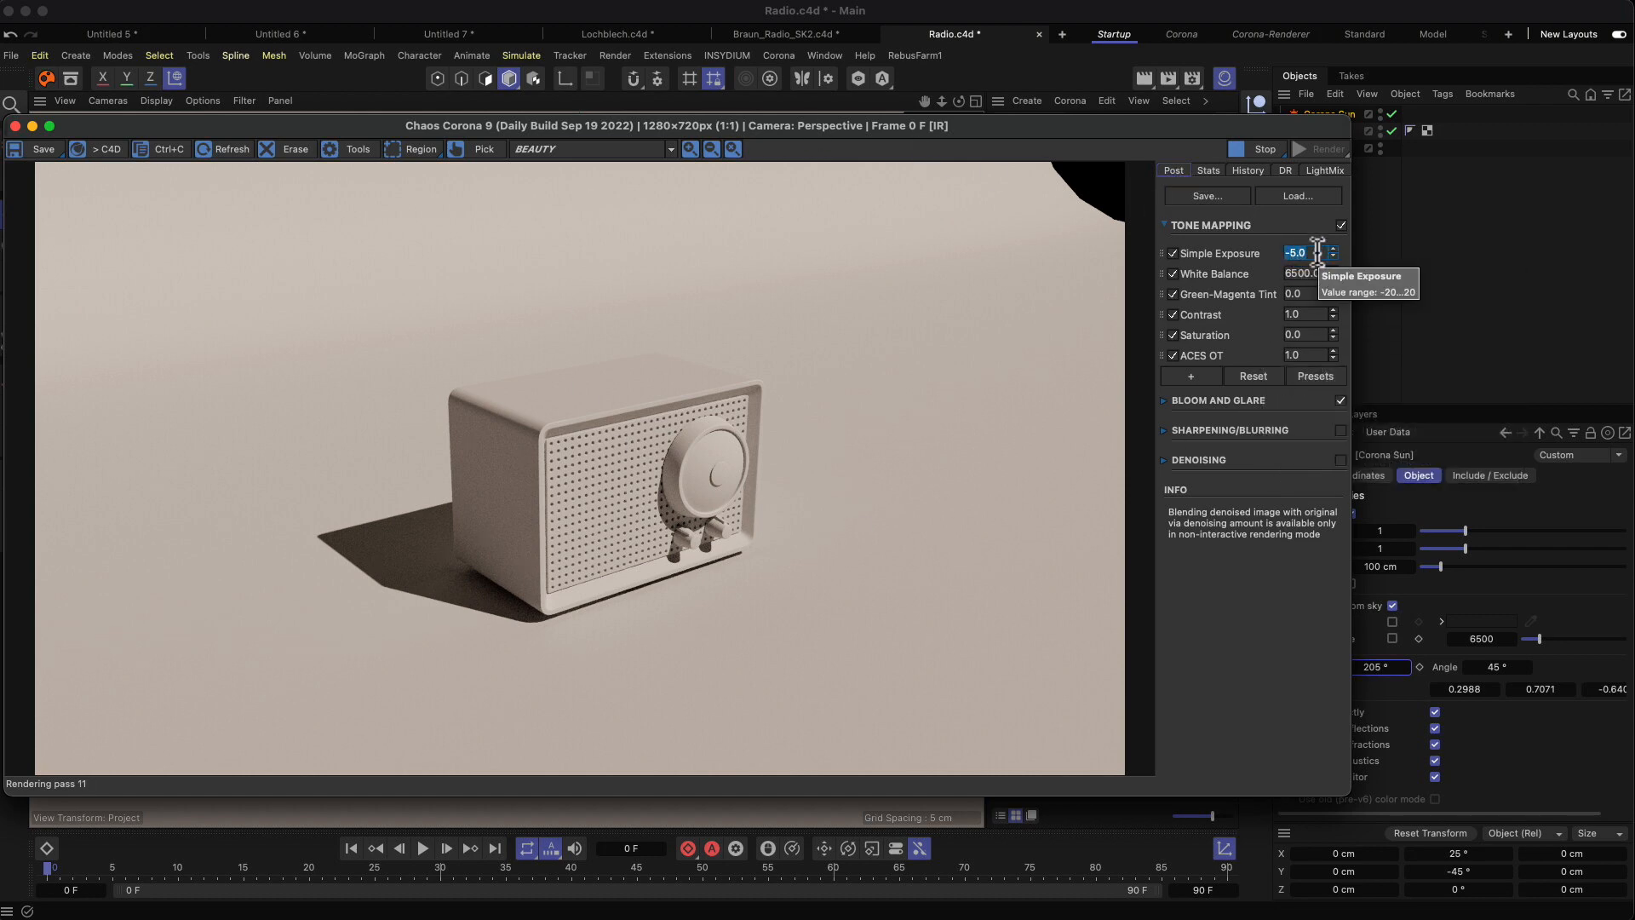
{"action": "type", "text": "0"}
{"action": "key", "text": "Return"}
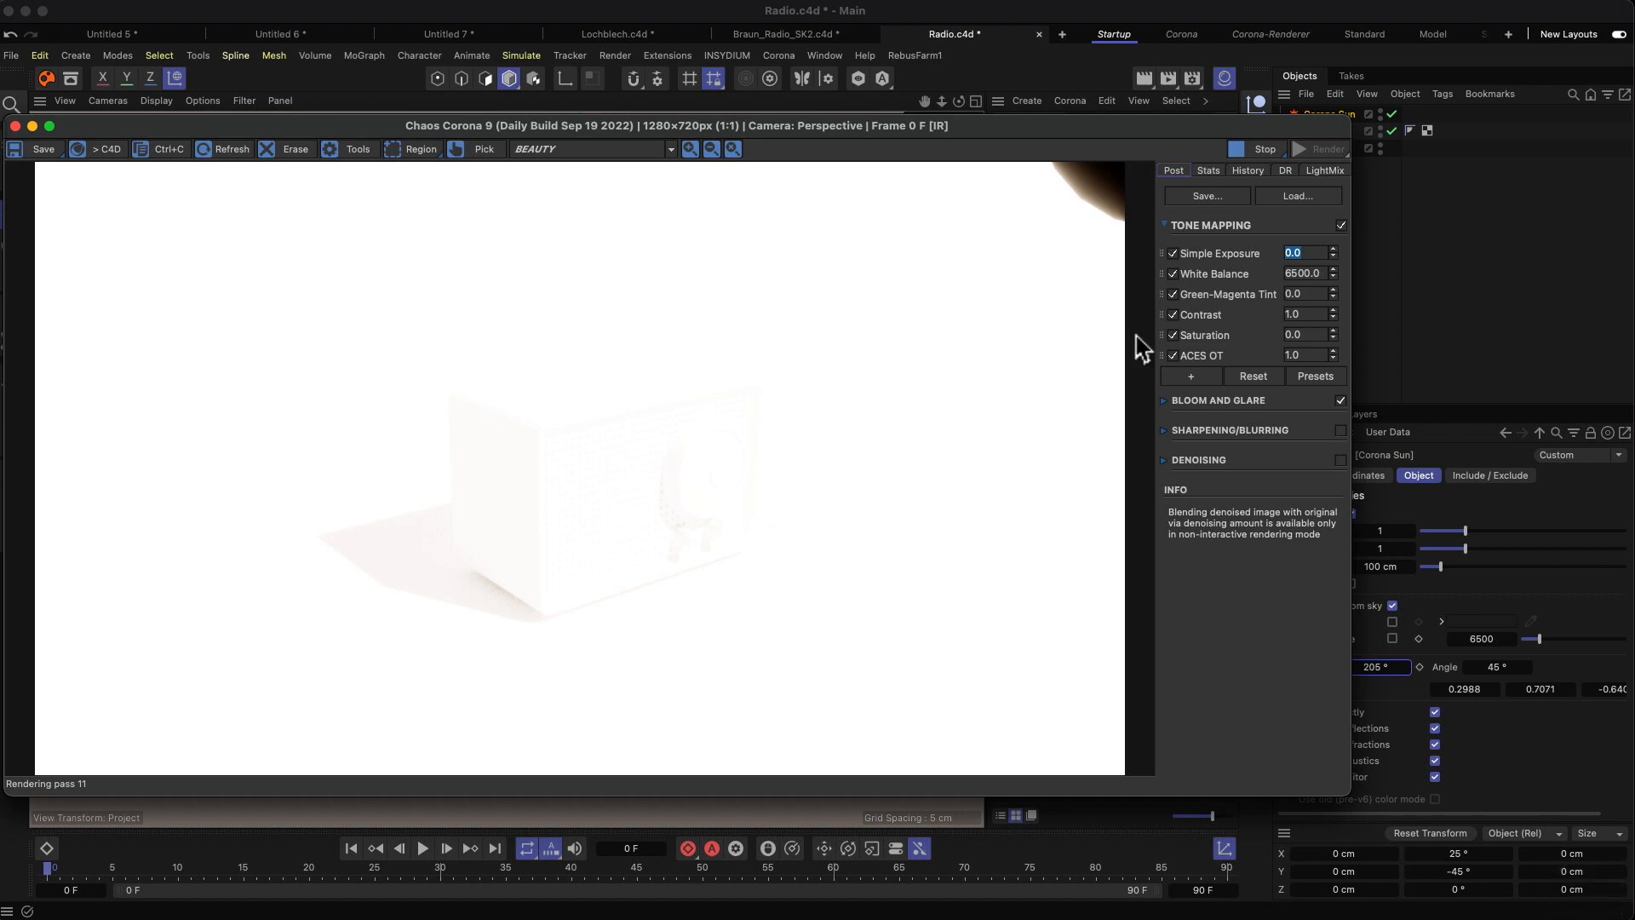
{"action": "type", "text": "-5"}
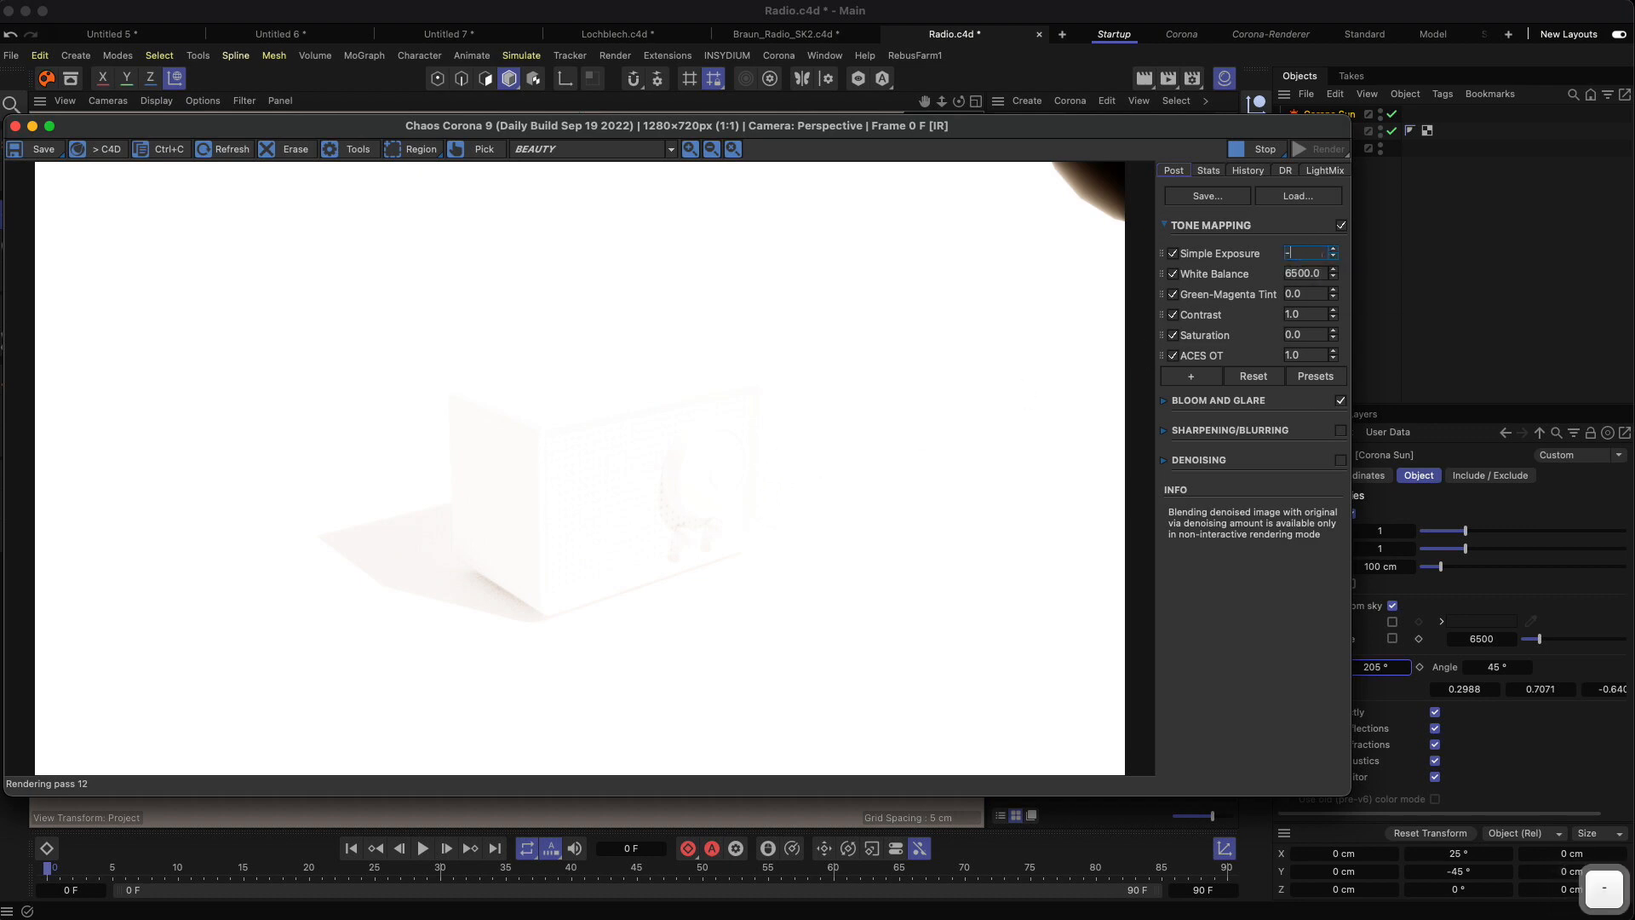
{"action": "key", "text": "Return"}
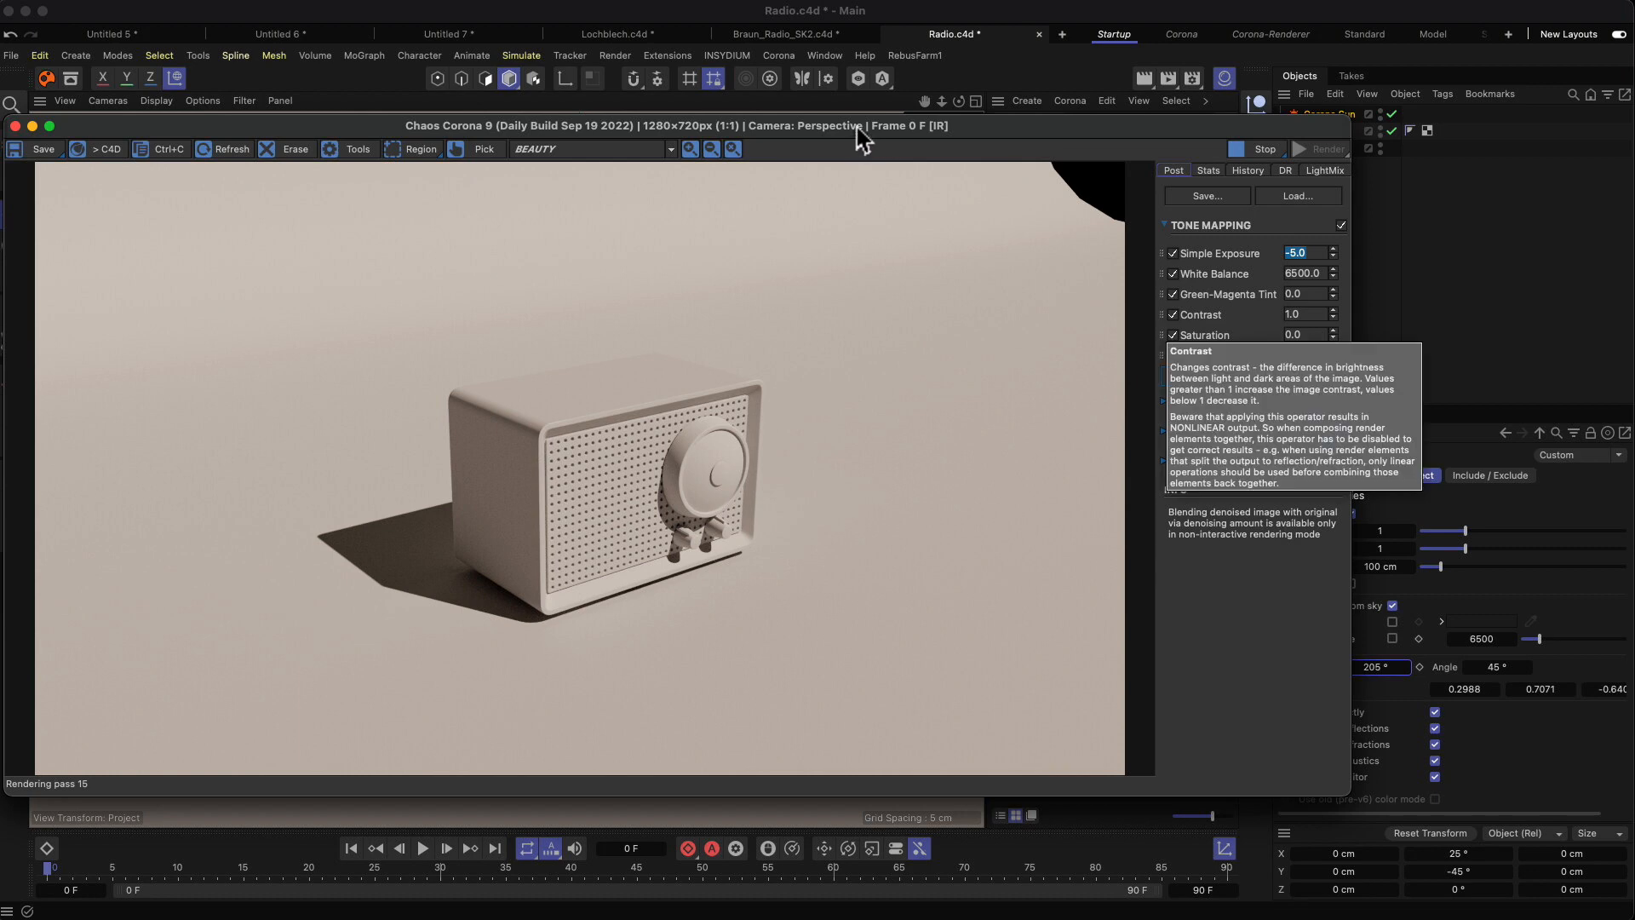
Try Corona Sun angles of 8°, 85° and 9° beside the live render and settle on 57°.
{"action": "left_click_drag", "start_coordinate": [1178, 121], "coordinate": [1111, 110]}
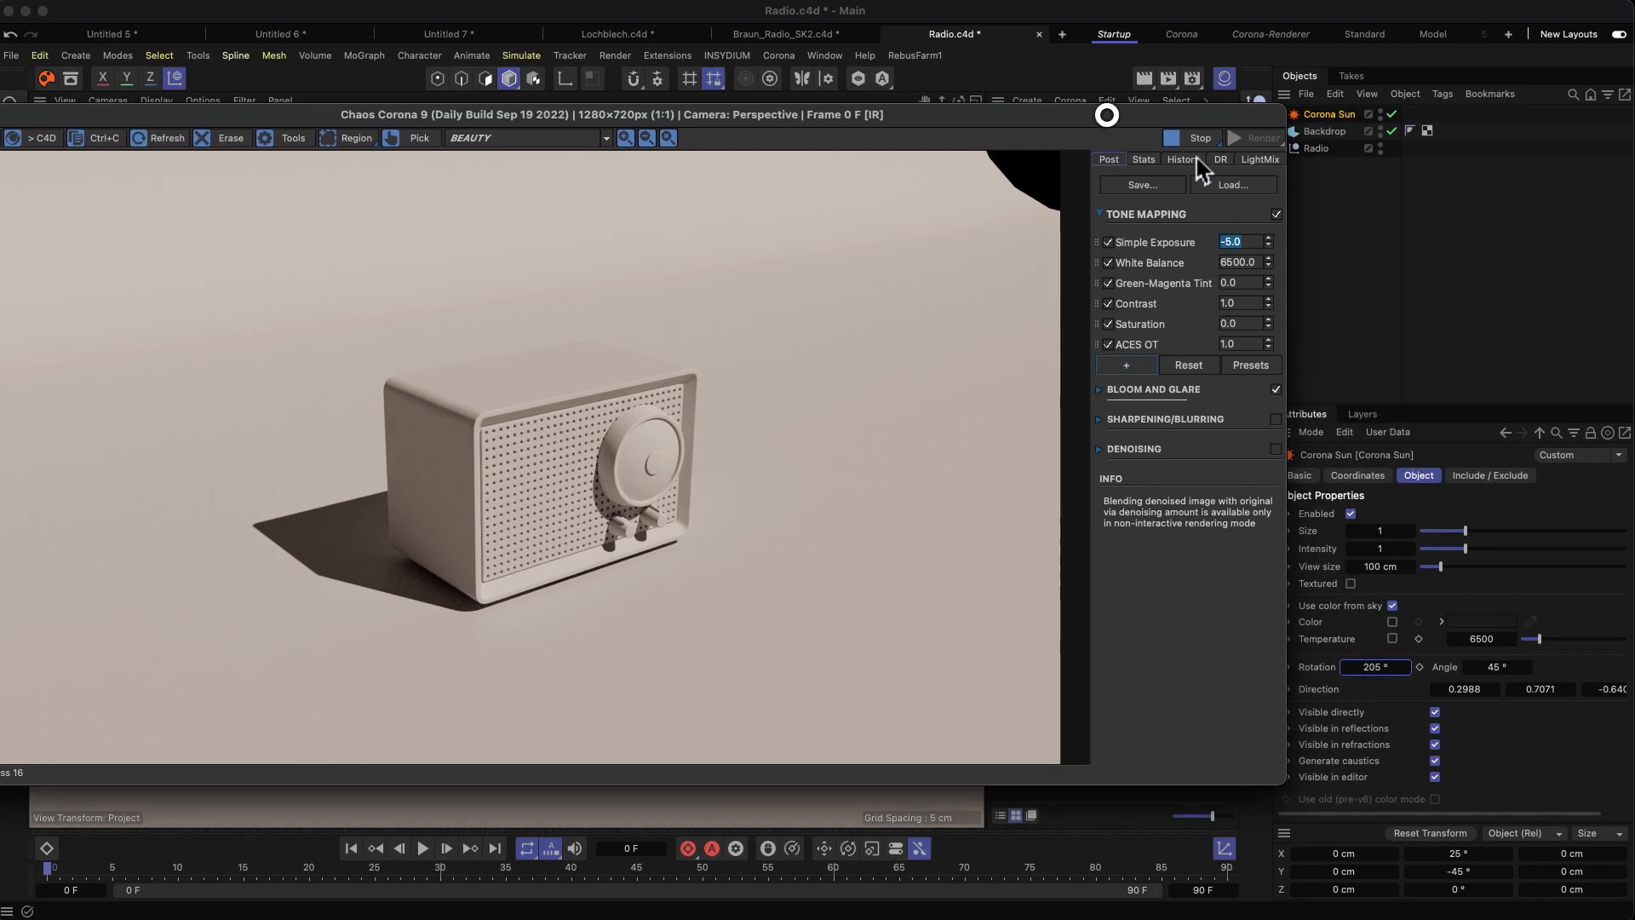
{"action": "left_click_drag", "start_coordinate": [1292, 173], "coordinate": [1231, 173]}
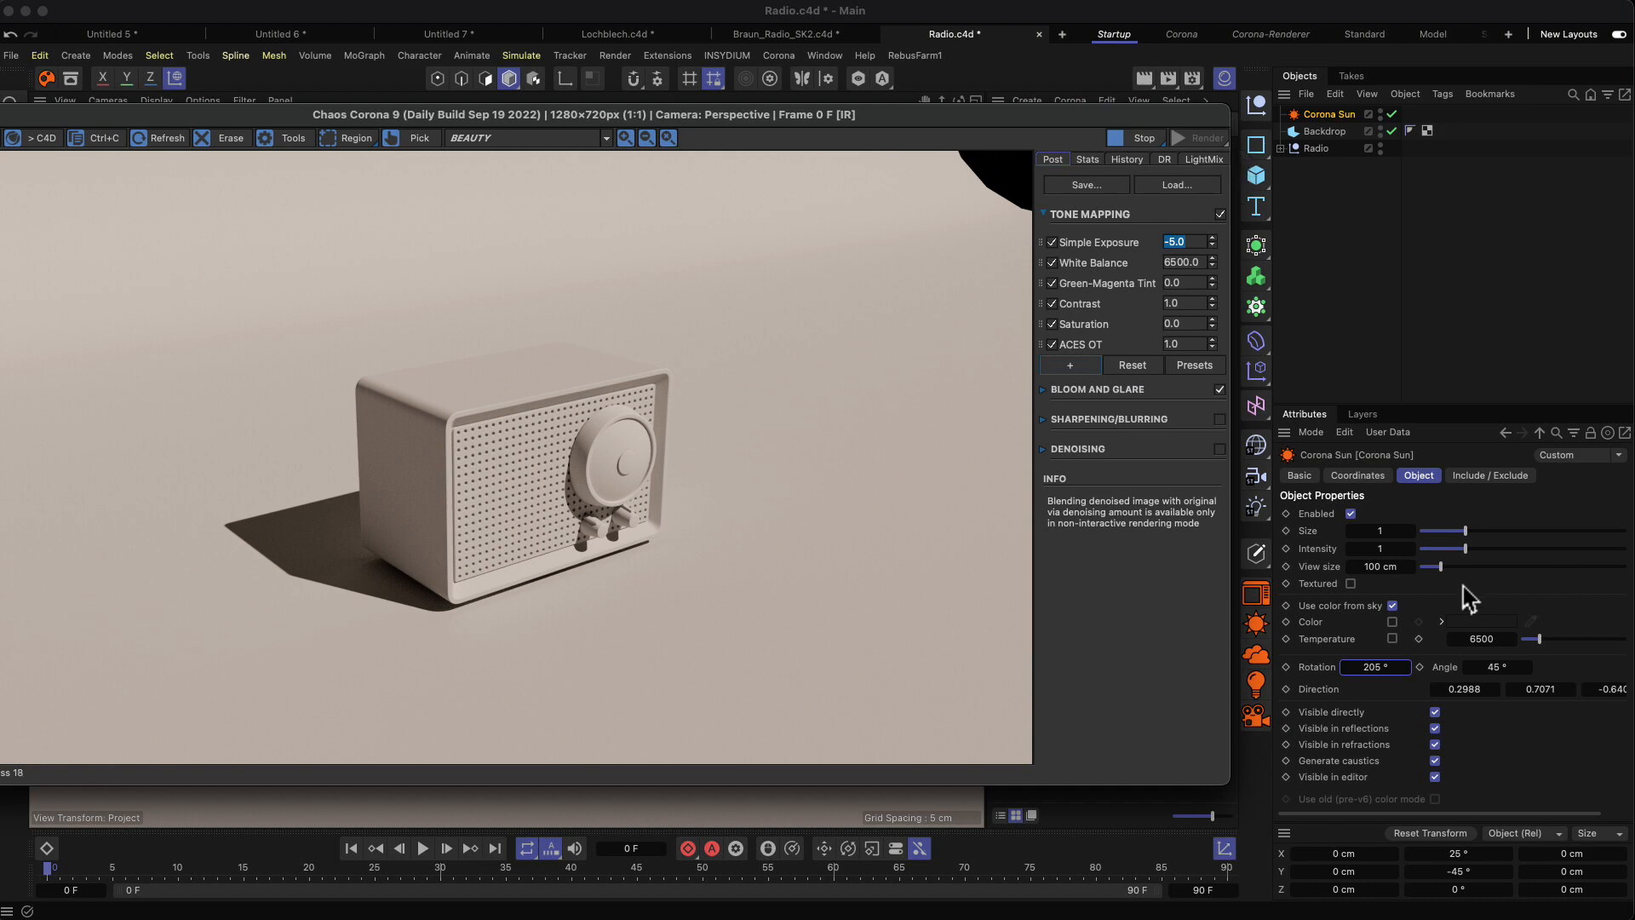
{"action": "left_click_drag", "start_coordinate": [1489, 665], "coordinate": [1488, 666]}
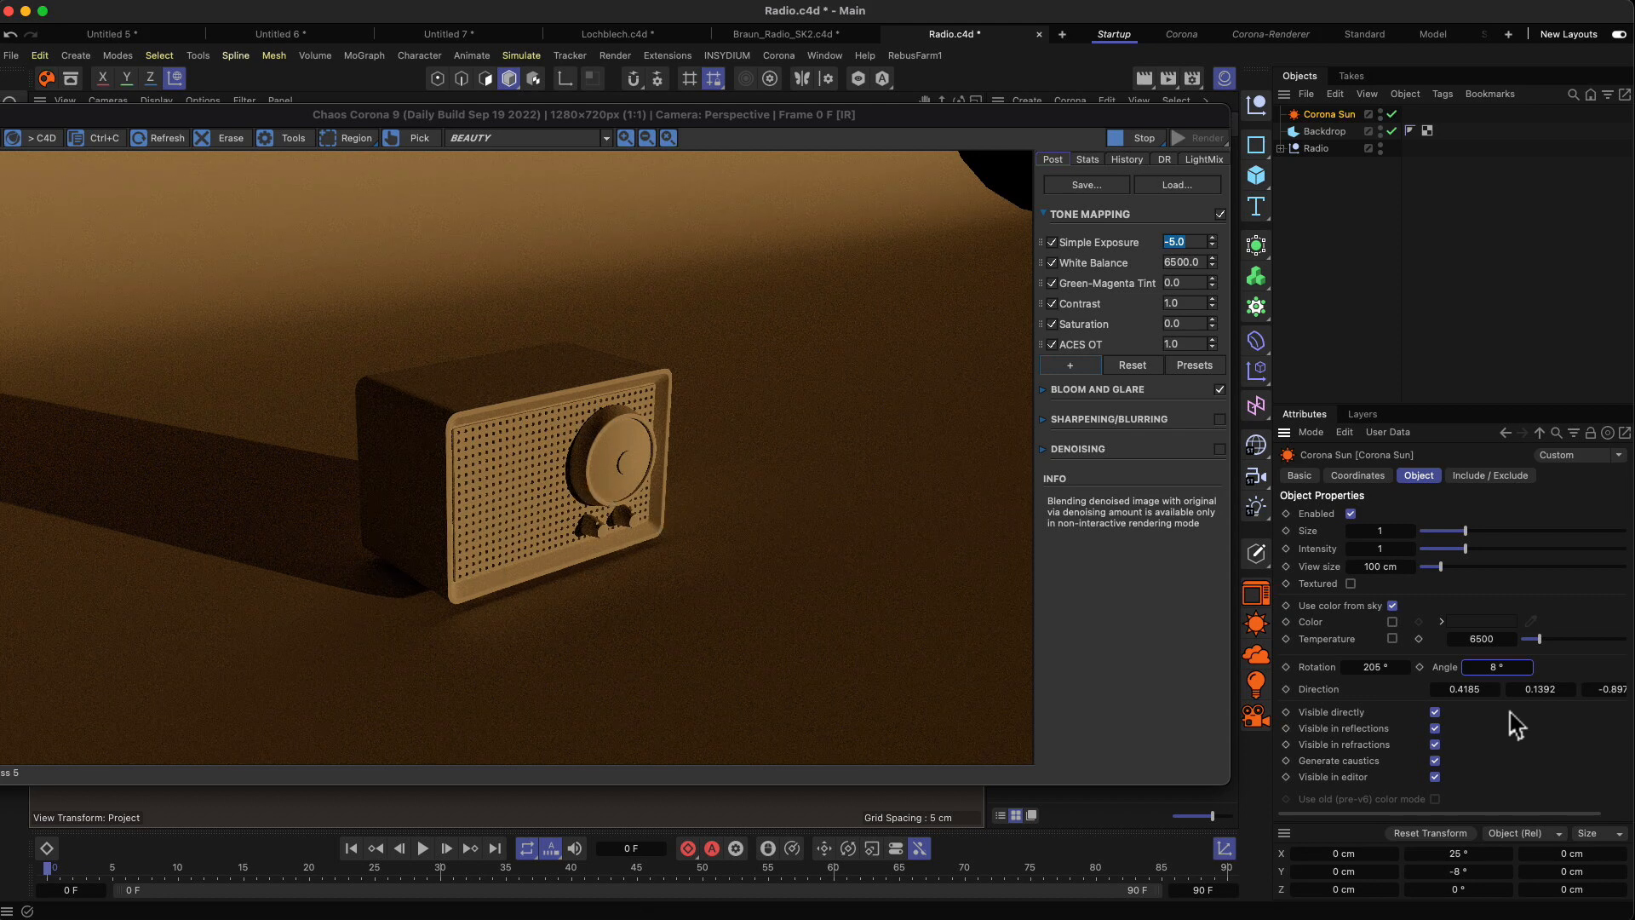
{"action": "left_click_drag", "start_coordinate": [1500, 673], "coordinate": [1503, 673]}
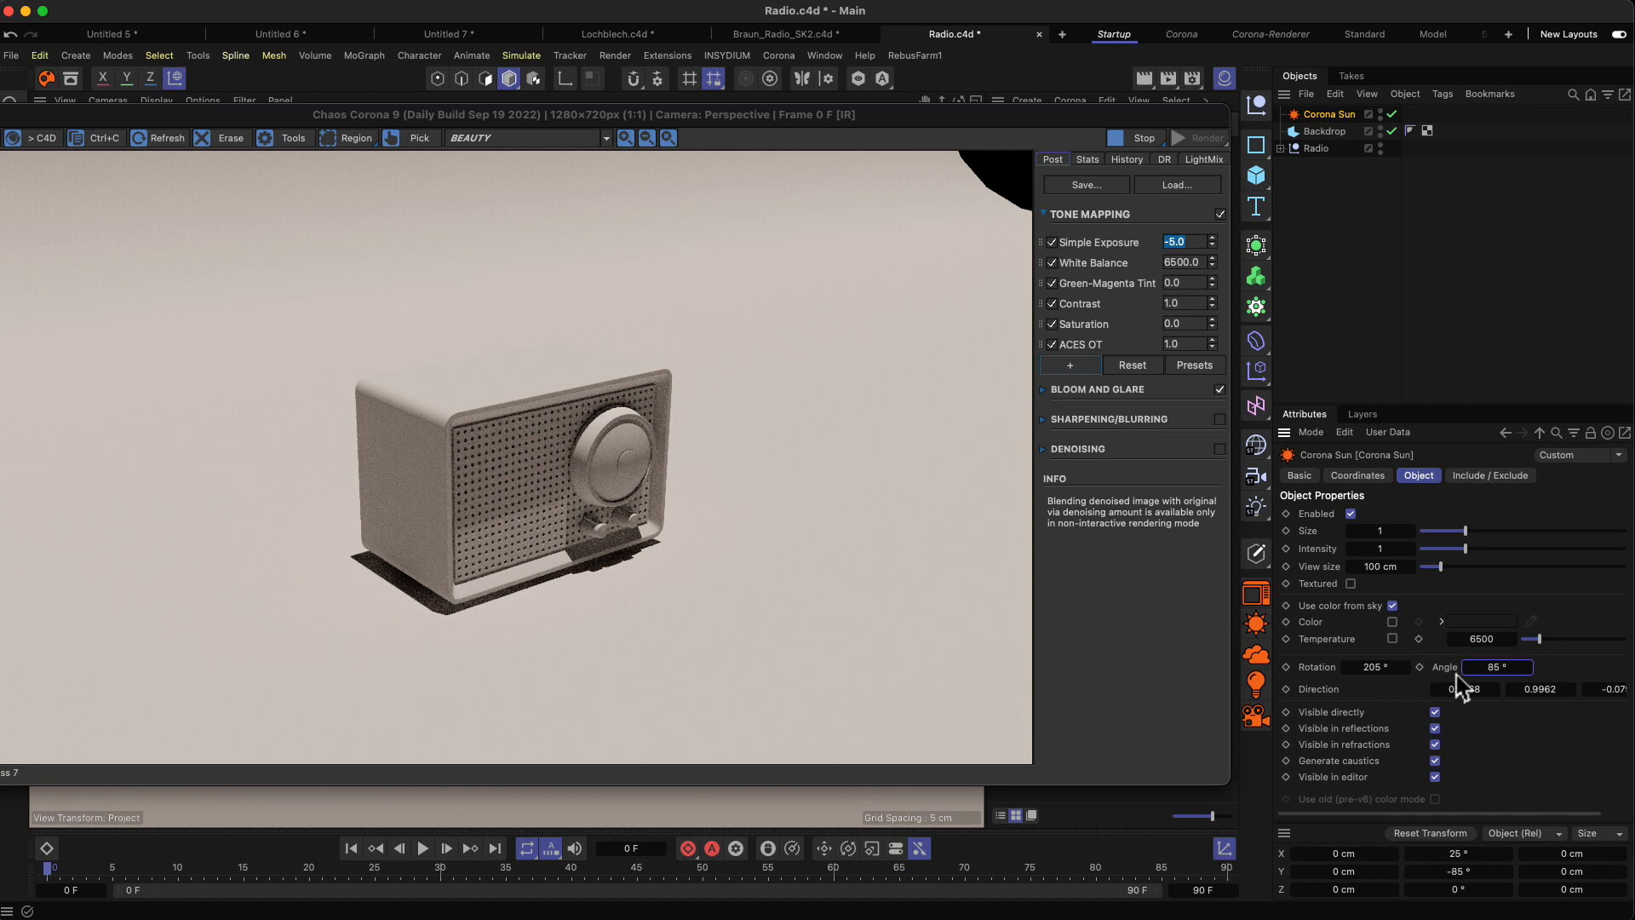
{"action": "left_click_drag", "start_coordinate": [1490, 667], "coordinate": [1489, 666]}
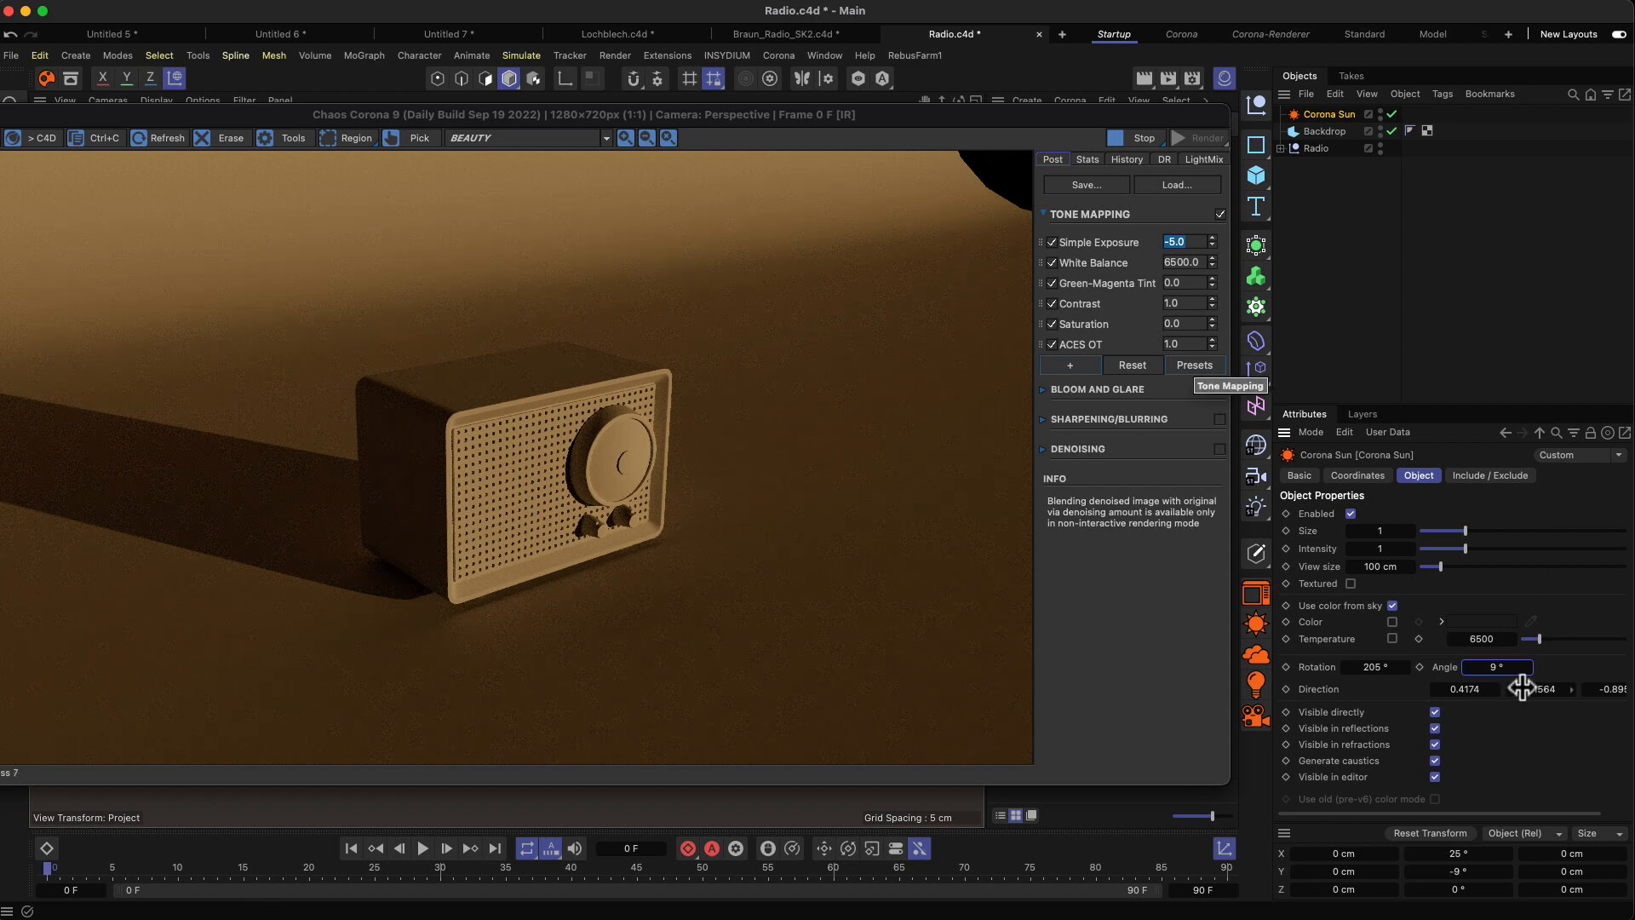
{"action": "left_click_drag", "start_coordinate": [1509, 673], "coordinate": [1500, 672]}
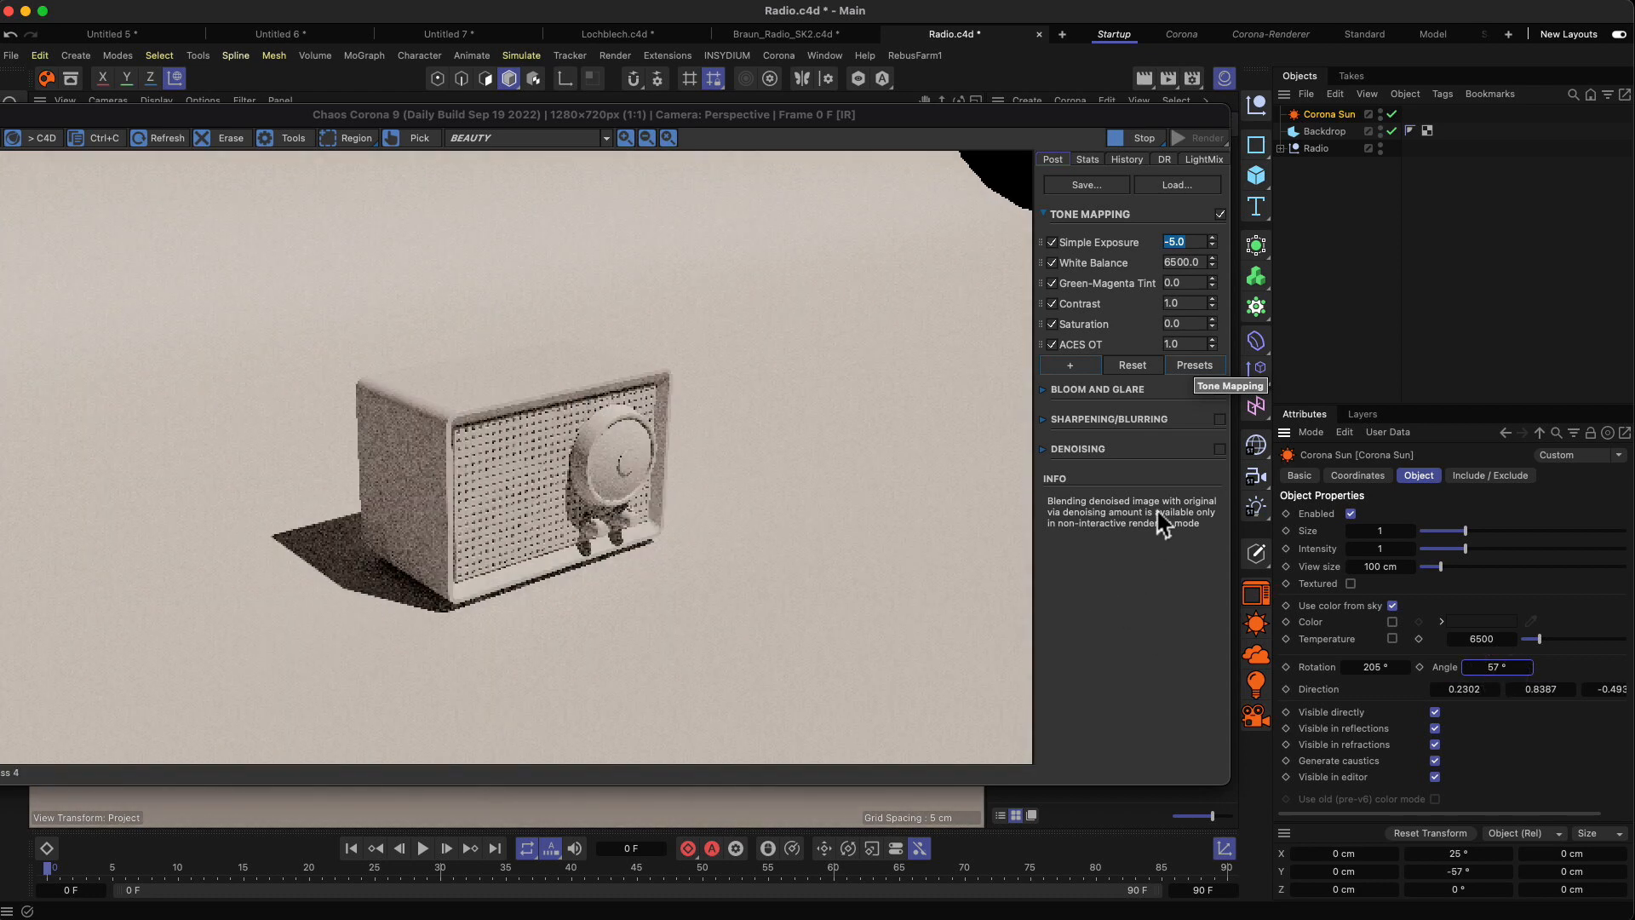
Move the frame buffer aside, try shifting the Corona Sun along its X axis, and undo that shift.
{"action": "left_click_drag", "start_coordinate": [1012, 113], "coordinate": [1132, 904]}
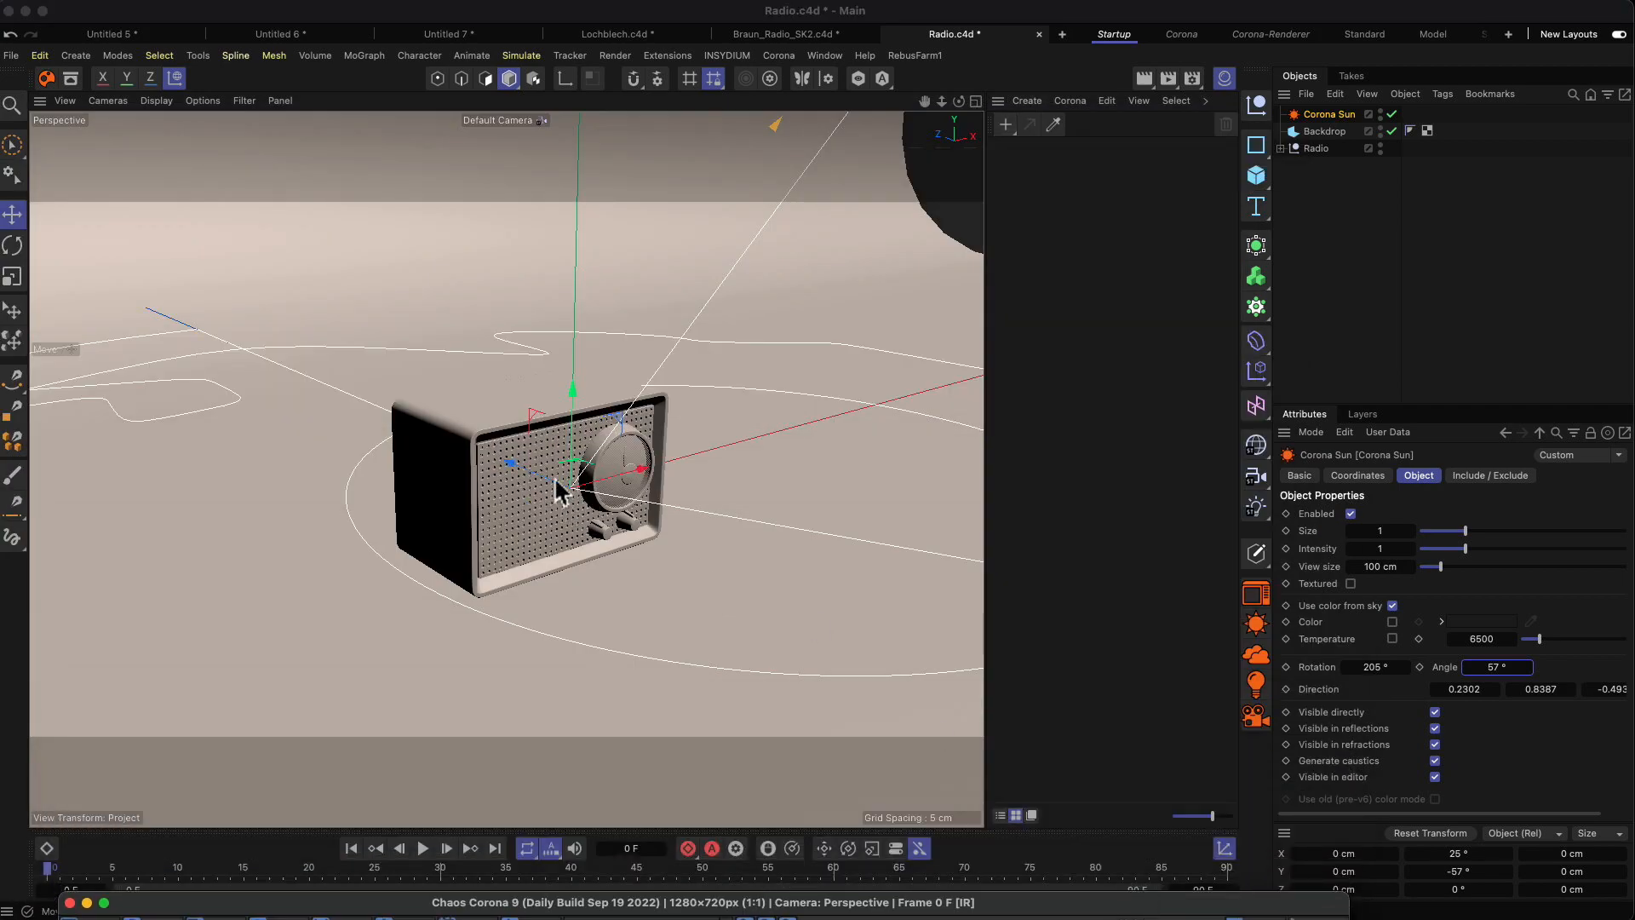
{"action": "middle_click_drag", "start_coordinate": [589, 486], "coordinate": [577, 499], "text": "alt"}
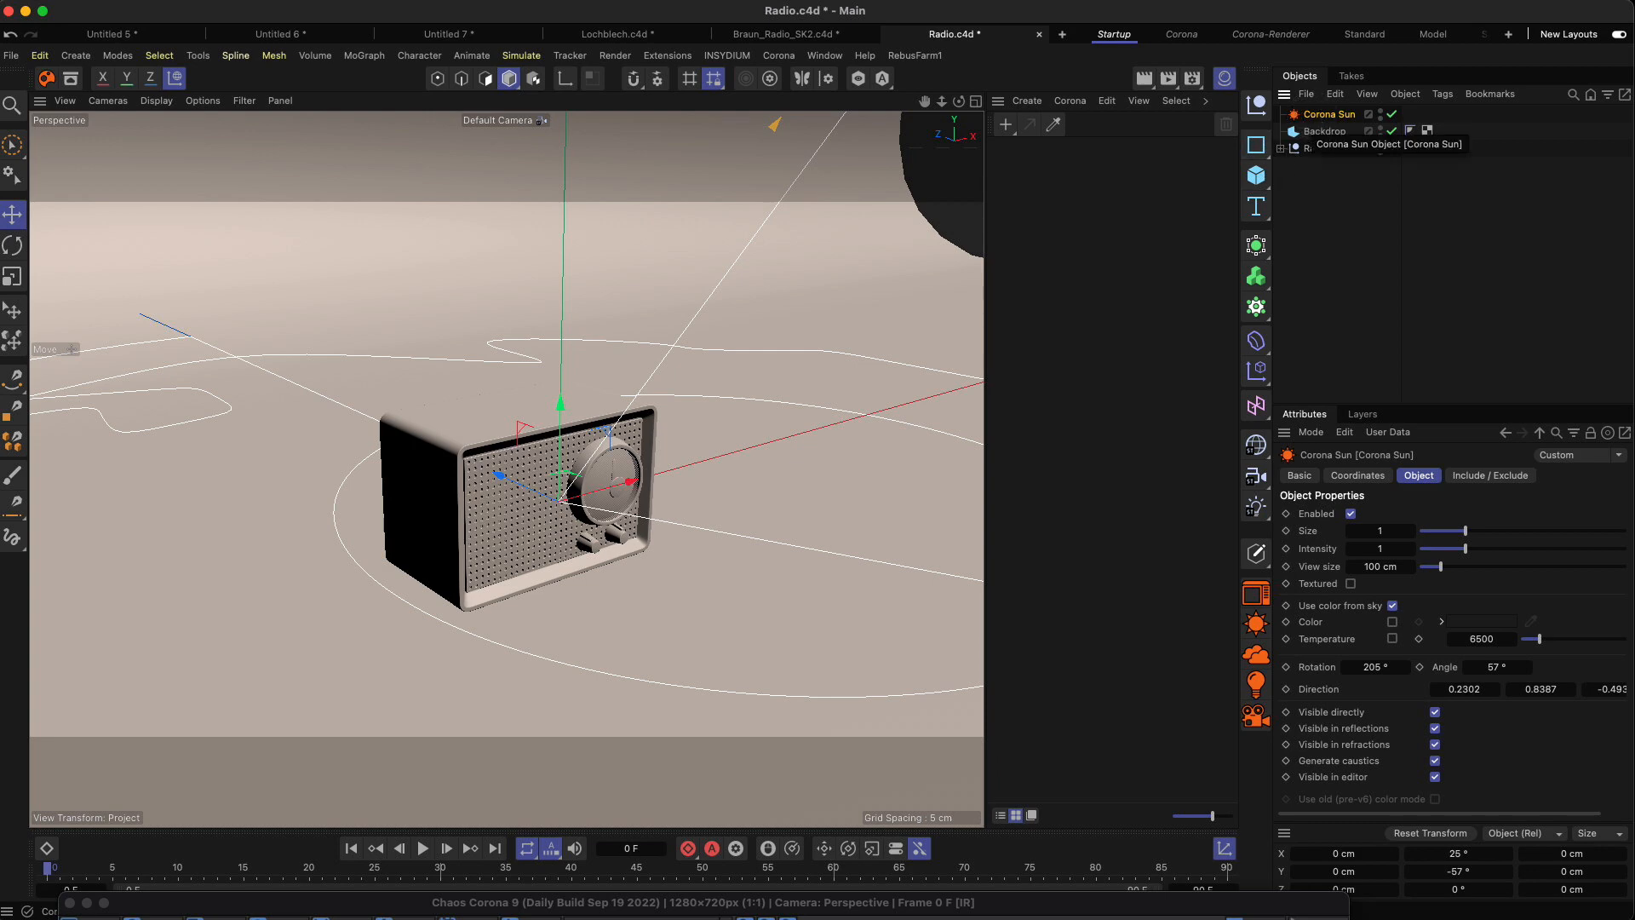
{"action": "mouse_move", "coordinate": [629, 482]}
{"action": "left_mouse_down"}
{"action": "mouse_move", "coordinate": [463, 528]}
{"action": "mouse_move", "coordinate": [645, 487]}
{"action": "left_mouse_up"}
{"action": "key", "text": "super+z"}
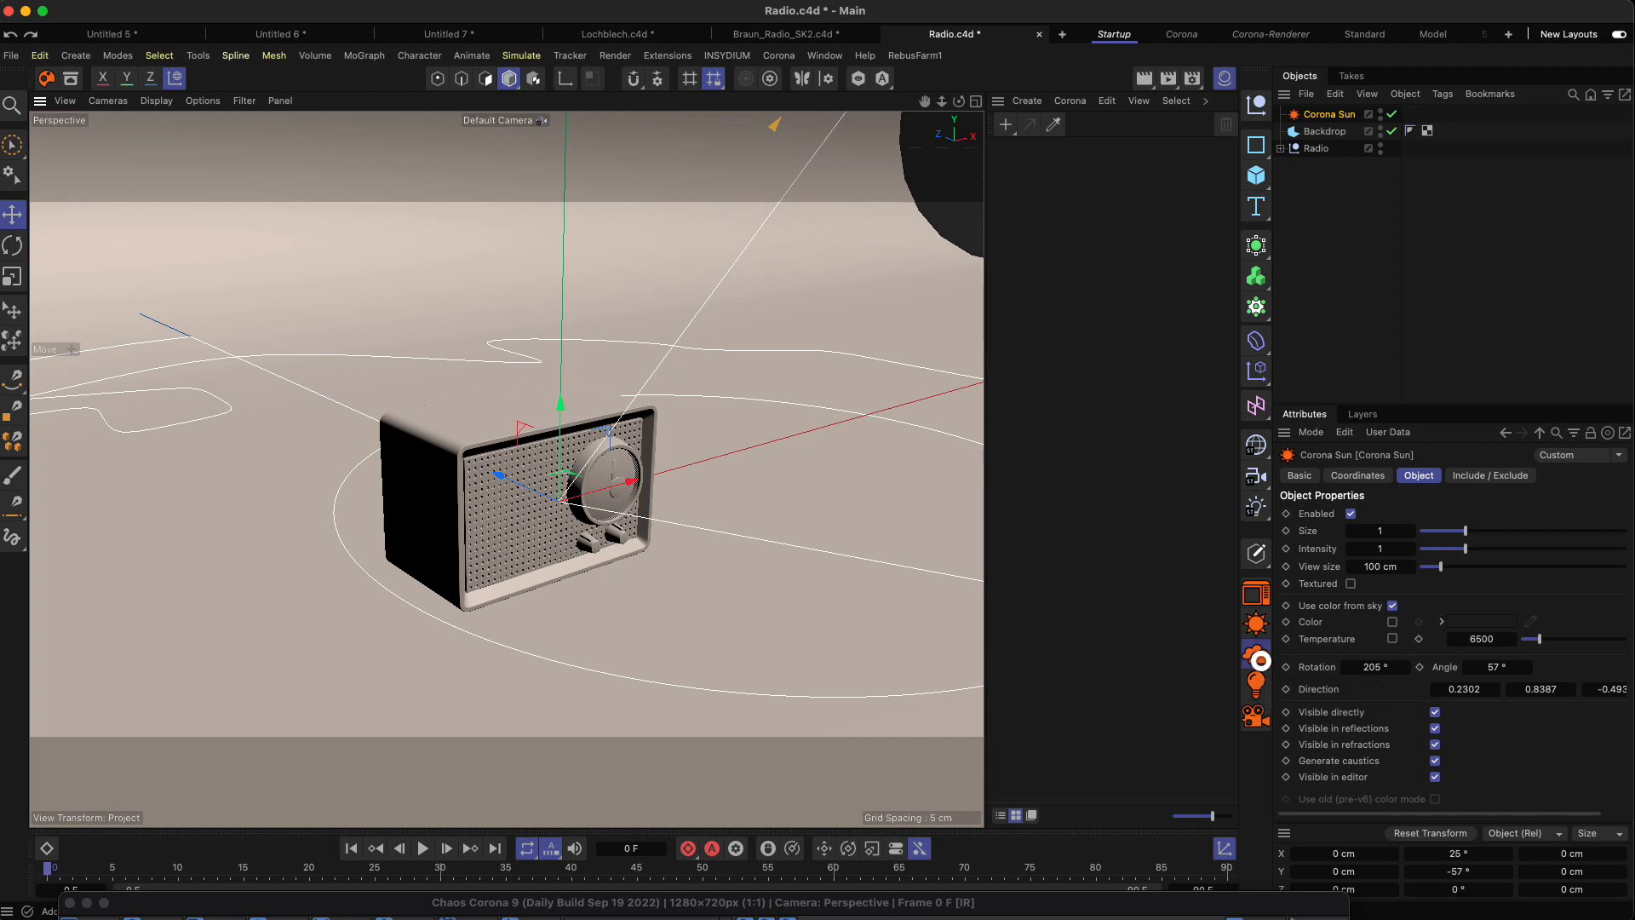
Add a Corona Sky and set the Simple Exposure to -6 in the frame buffer.
{"action": "left_click", "coordinate": [1256, 655]}
{"action": "left_click_drag", "start_coordinate": [922, 906], "coordinate": [878, 152]}
{"action": "double_click", "coordinate": [1271, 274]}
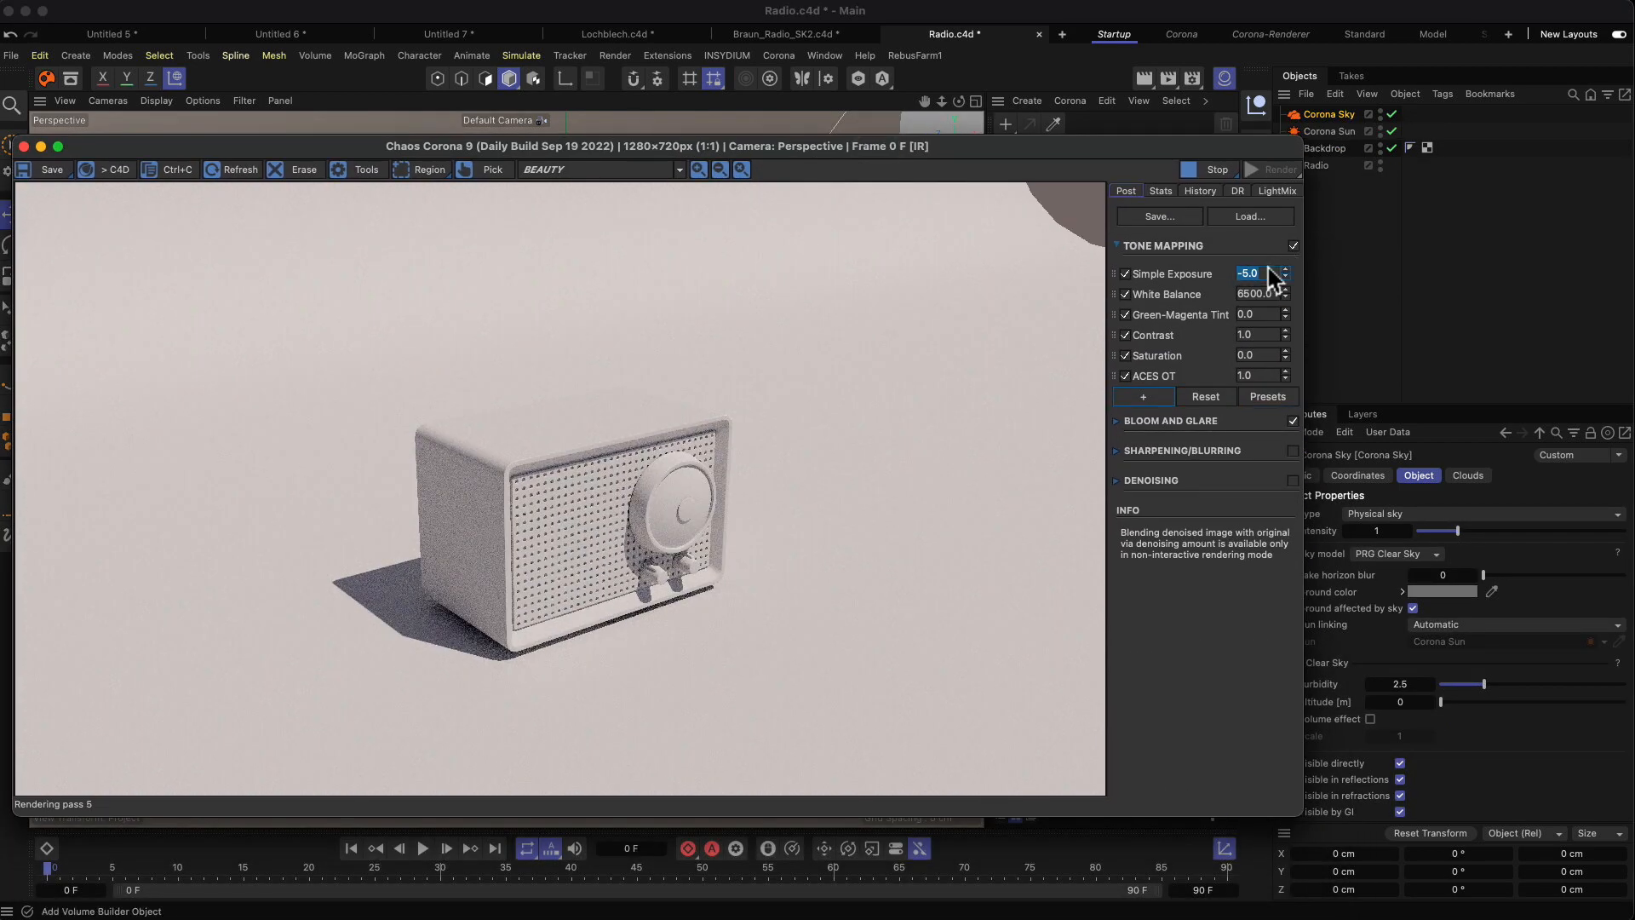
{"action": "type", "text": "-6"}
{"action": "key", "text": "Return"}
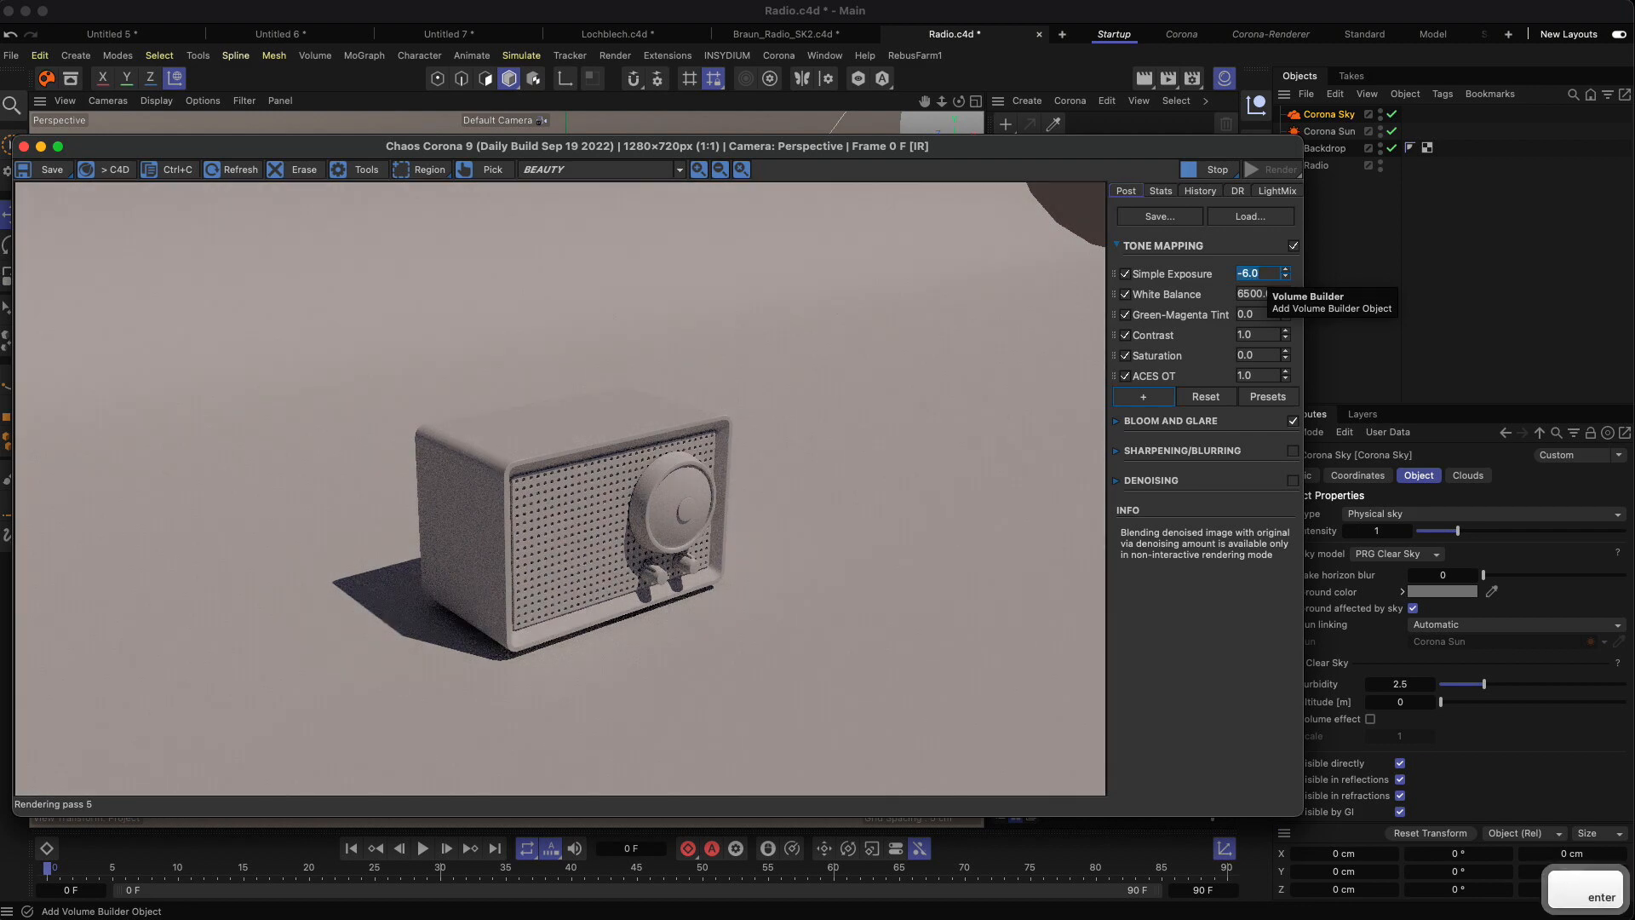
Raise the Simple Exposure to -5.5 in the tone mapping.
{"action": "type", "text": "-55"}
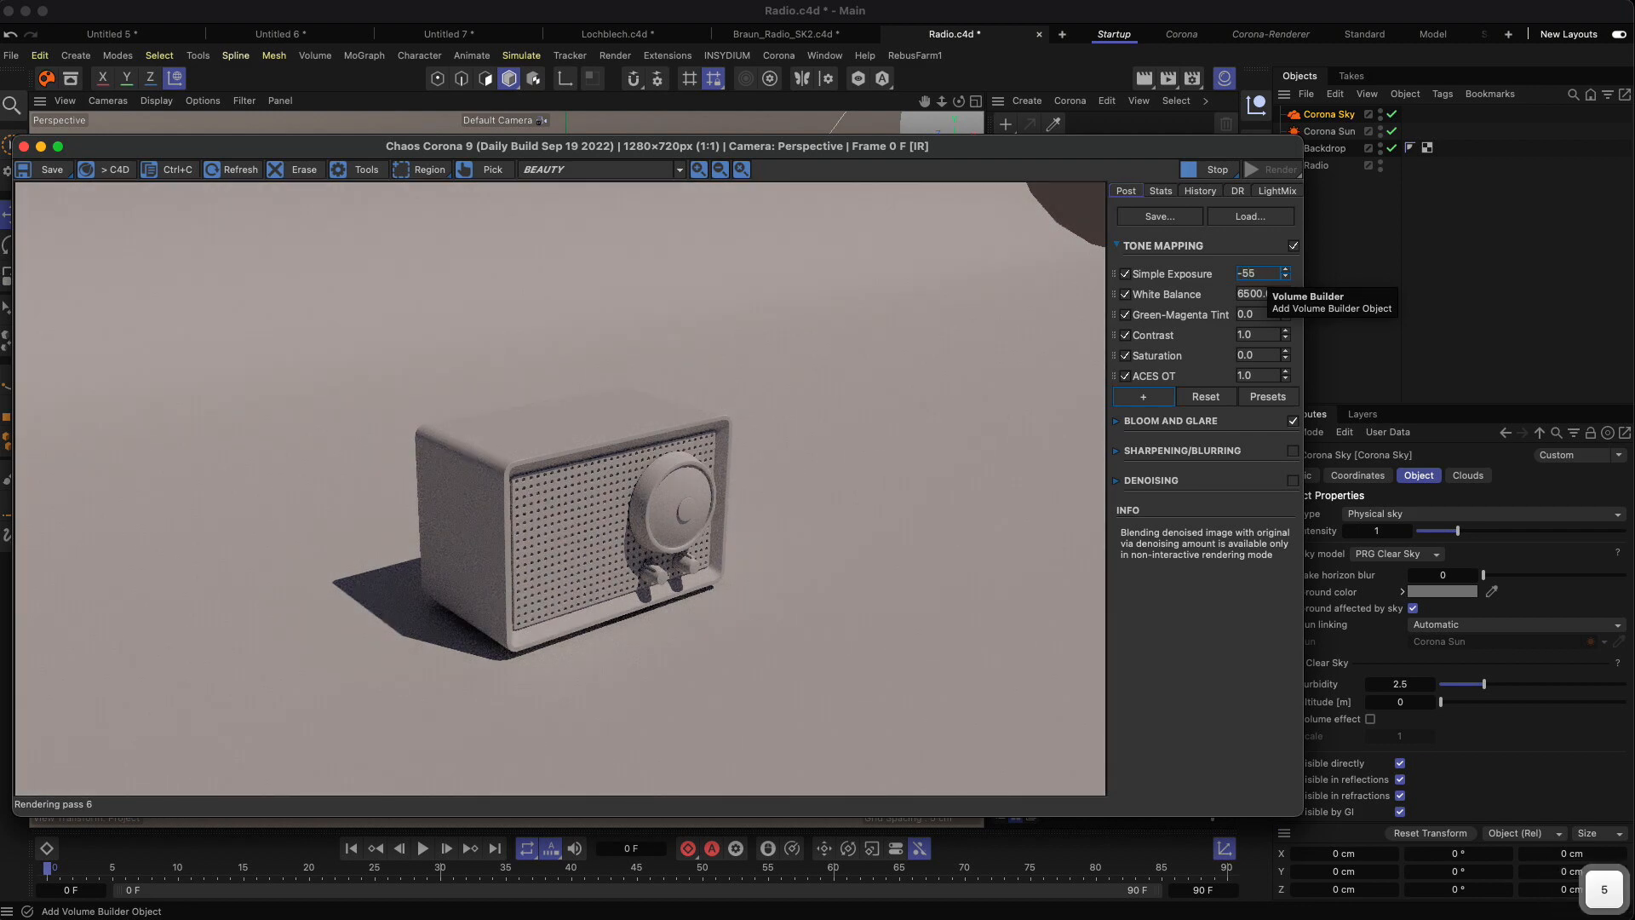
{"action": "key", "text": "Return"}
{"action": "key", "text": "BackSpace"}
{"action": "type", "text": "-5.5"}
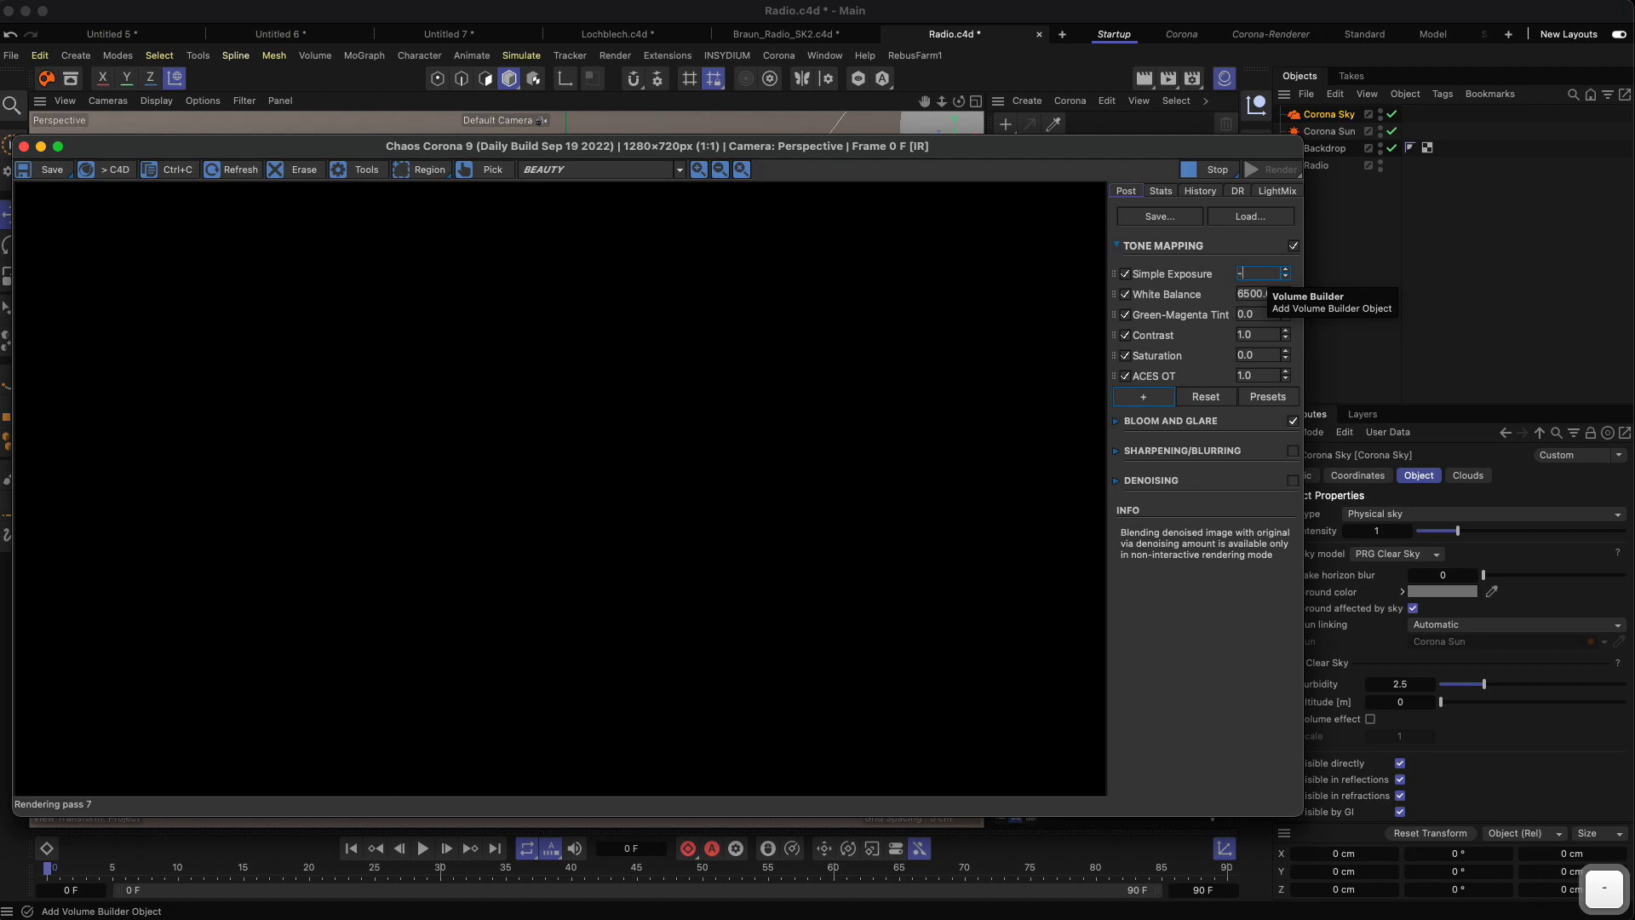
{"action": "key", "text": "Return"}
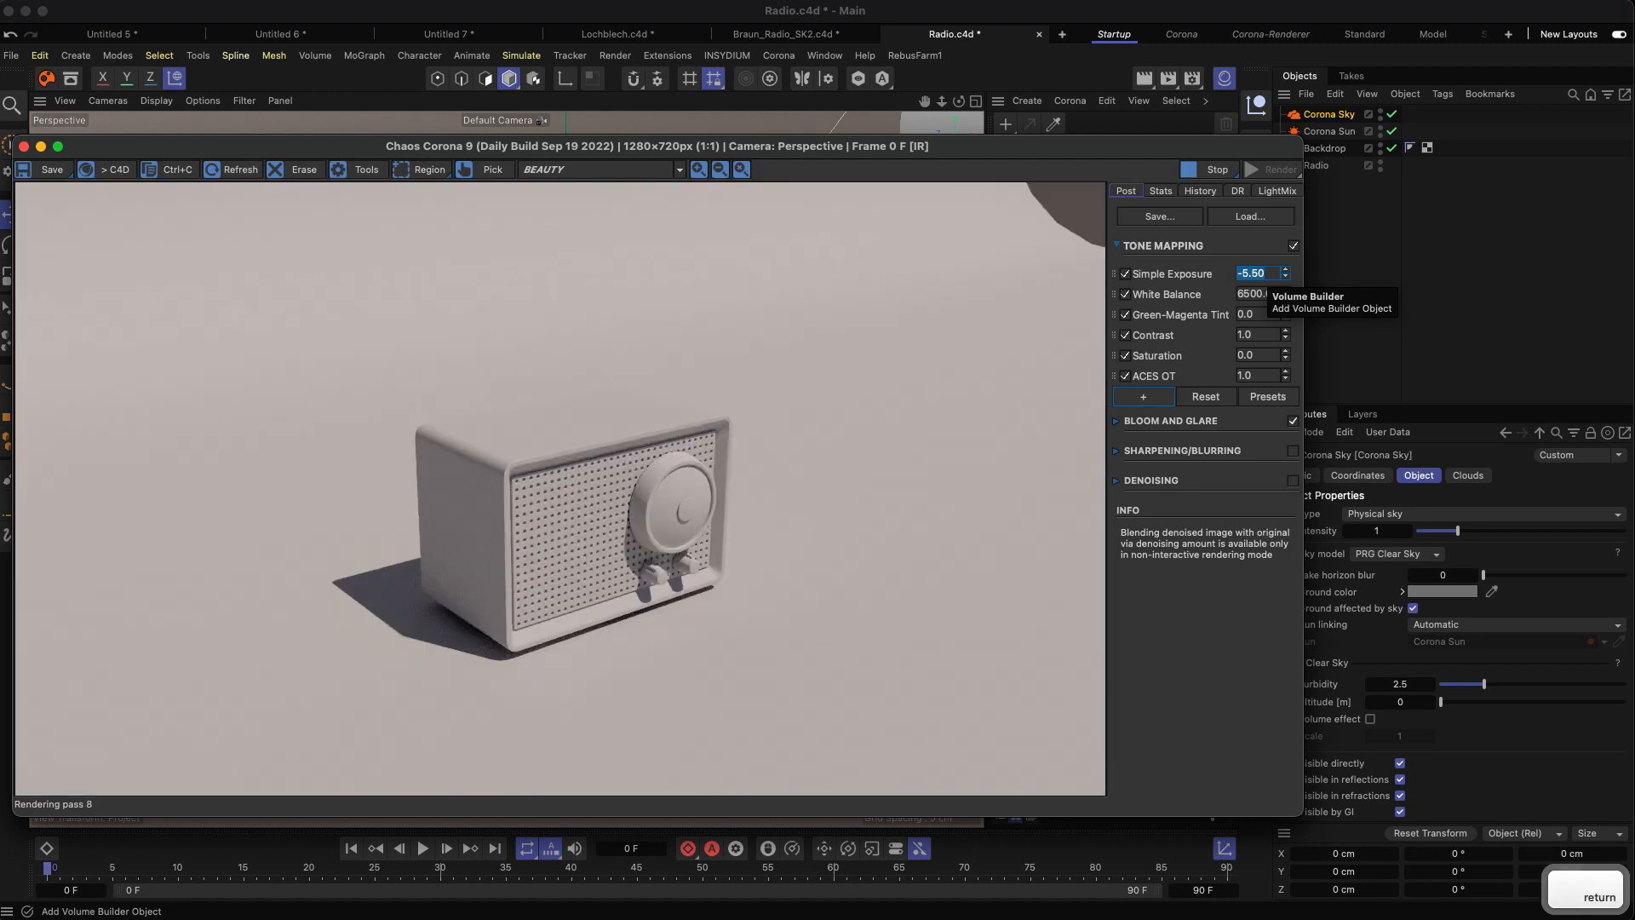
Move the frame buffer clear of the viewport and hide the Backdrop object.
{"action": "left_click_drag", "start_coordinate": [1194, 146], "coordinate": [1165, 143]}
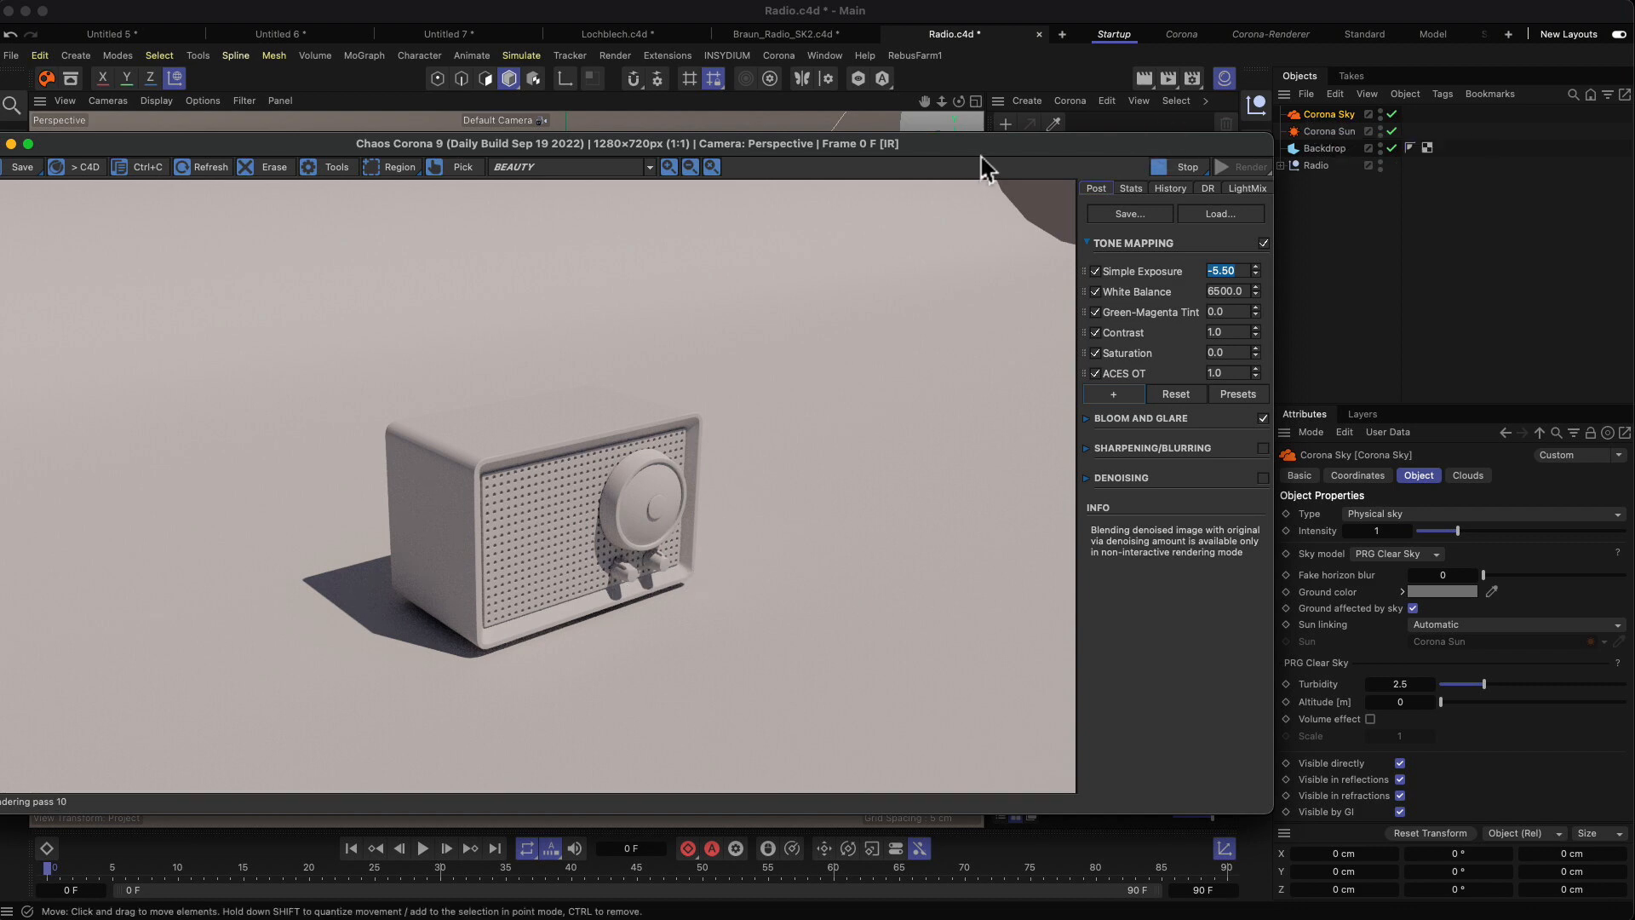
{"action": "left_click_drag", "start_coordinate": [963, 151], "coordinate": [942, 136]}
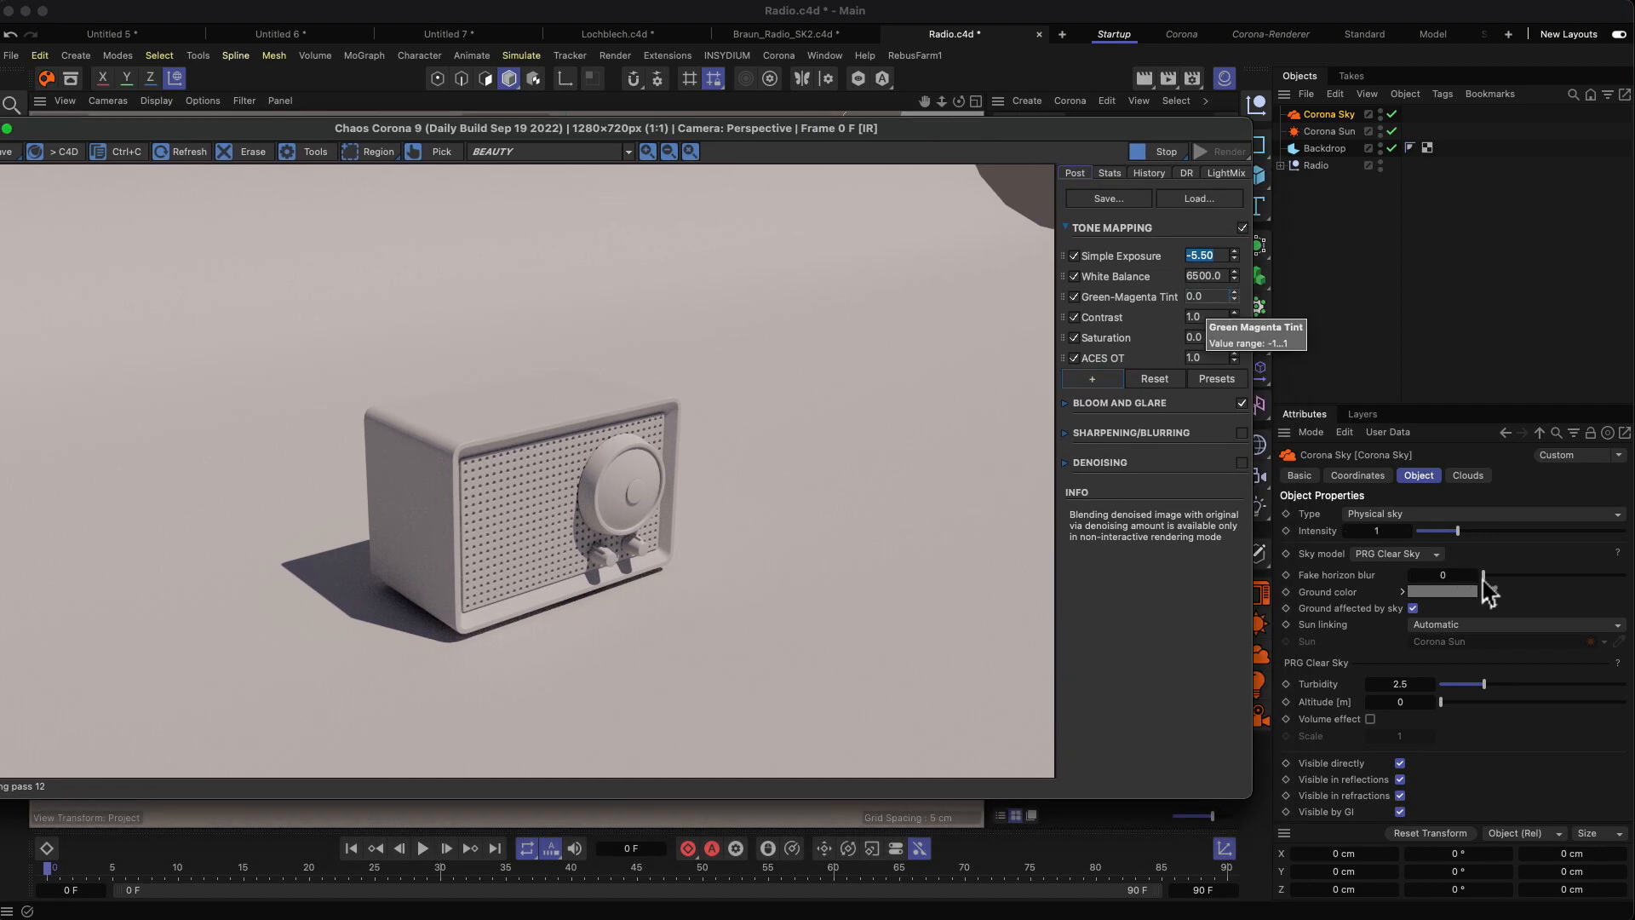
{"action": "left_click_drag", "start_coordinate": [948, 138], "coordinate": [1028, 819]}
{"action": "left_click", "coordinate": [1379, 146]}
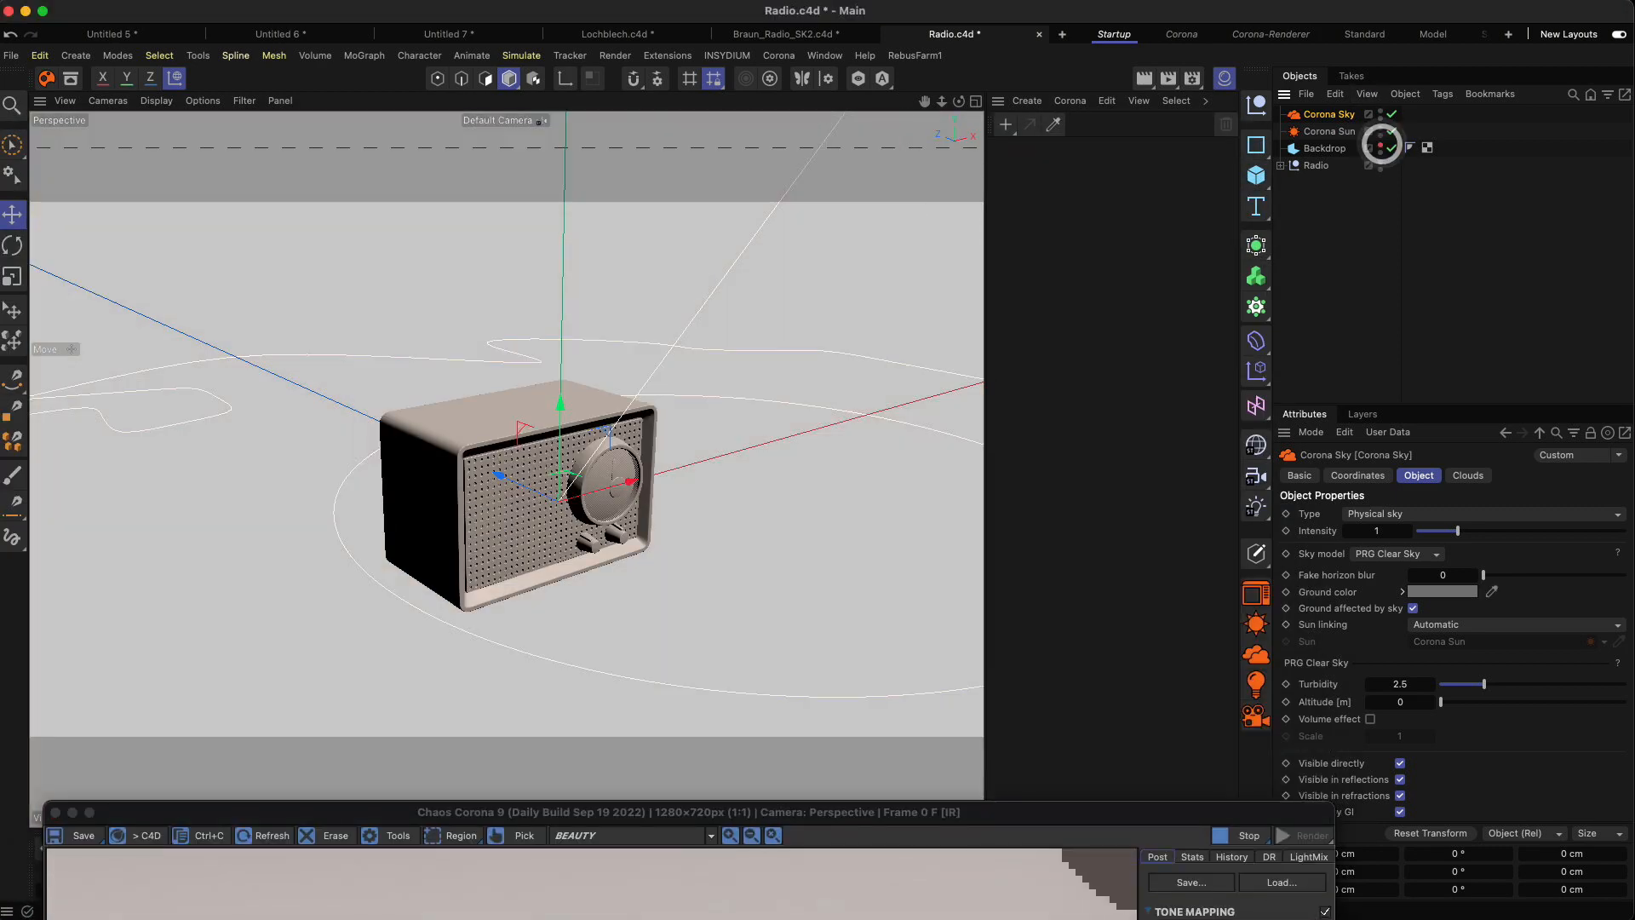
Turn the view level with the horizon, hide the Backdrop completely, and bring the frame buffer back over the viewport.
{"action": "left_click_drag", "start_coordinate": [617, 550], "coordinate": [760, 461], "text": "alt"}
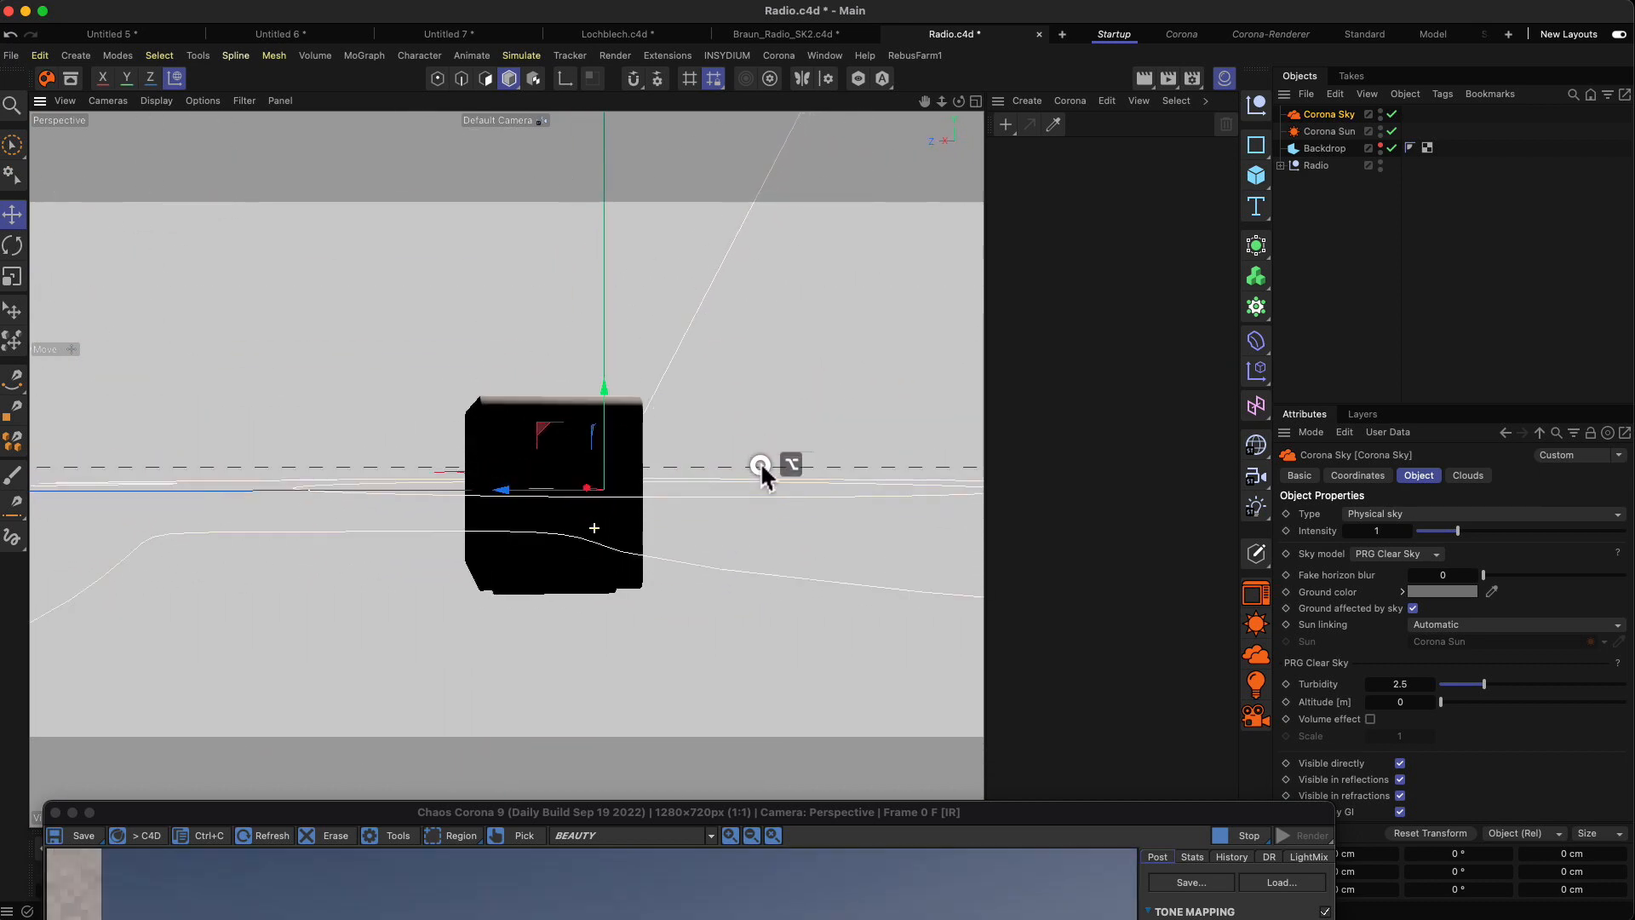
{"action": "left_click", "coordinate": [755, 819]}
{"action": "left_click", "coordinate": [1380, 153]}
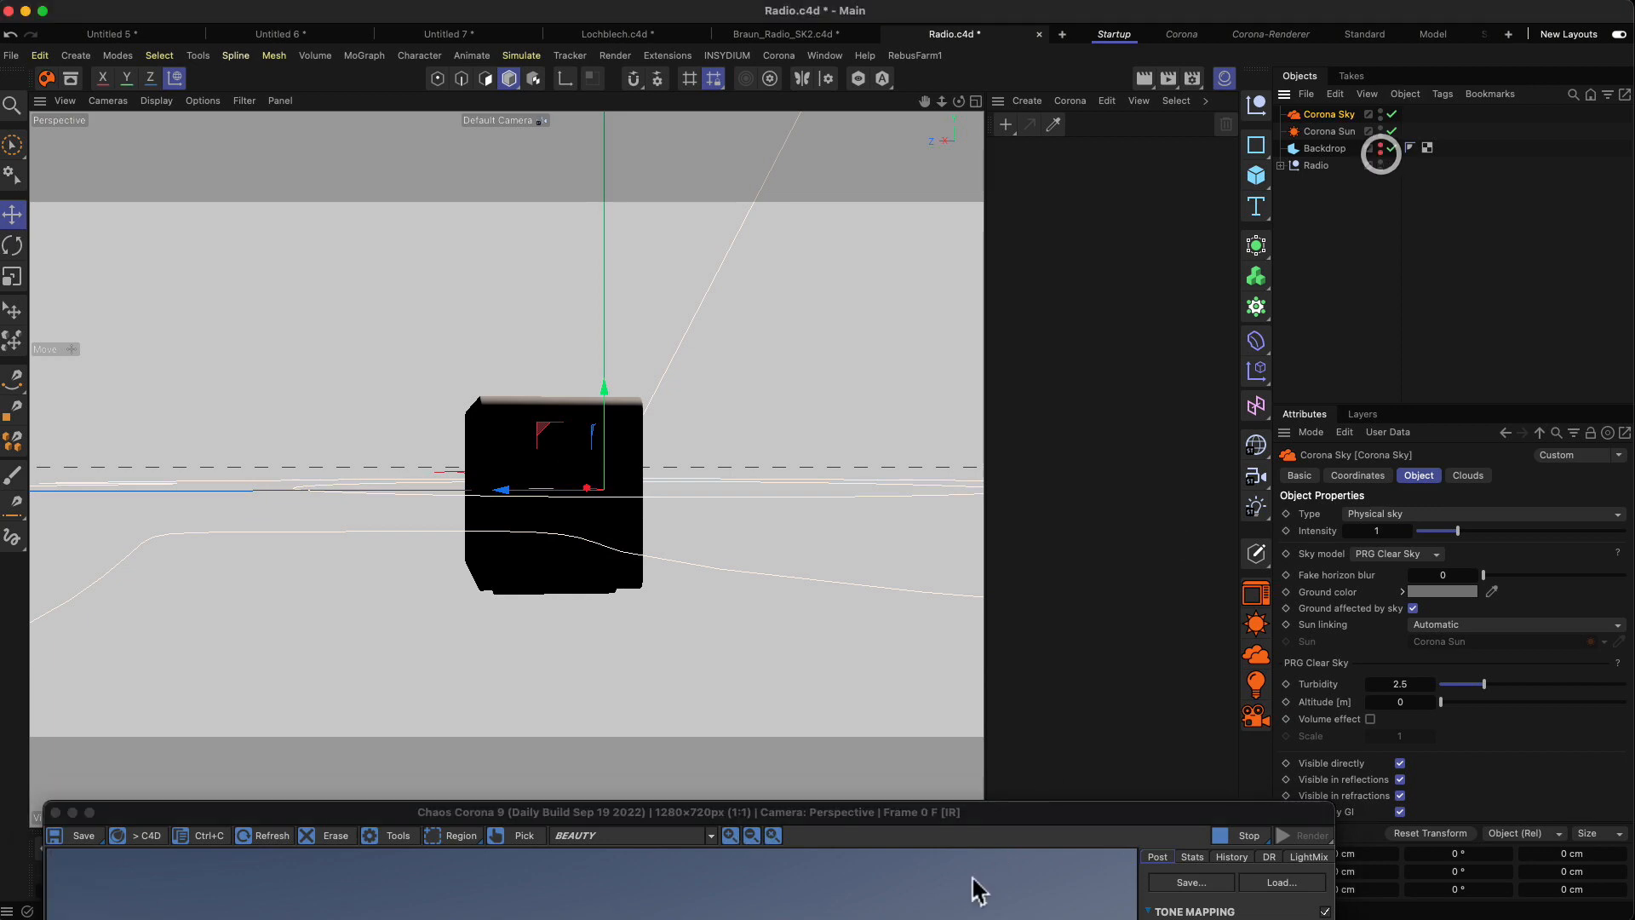
{"action": "left_click_drag", "start_coordinate": [942, 813], "coordinate": [906, 164]}
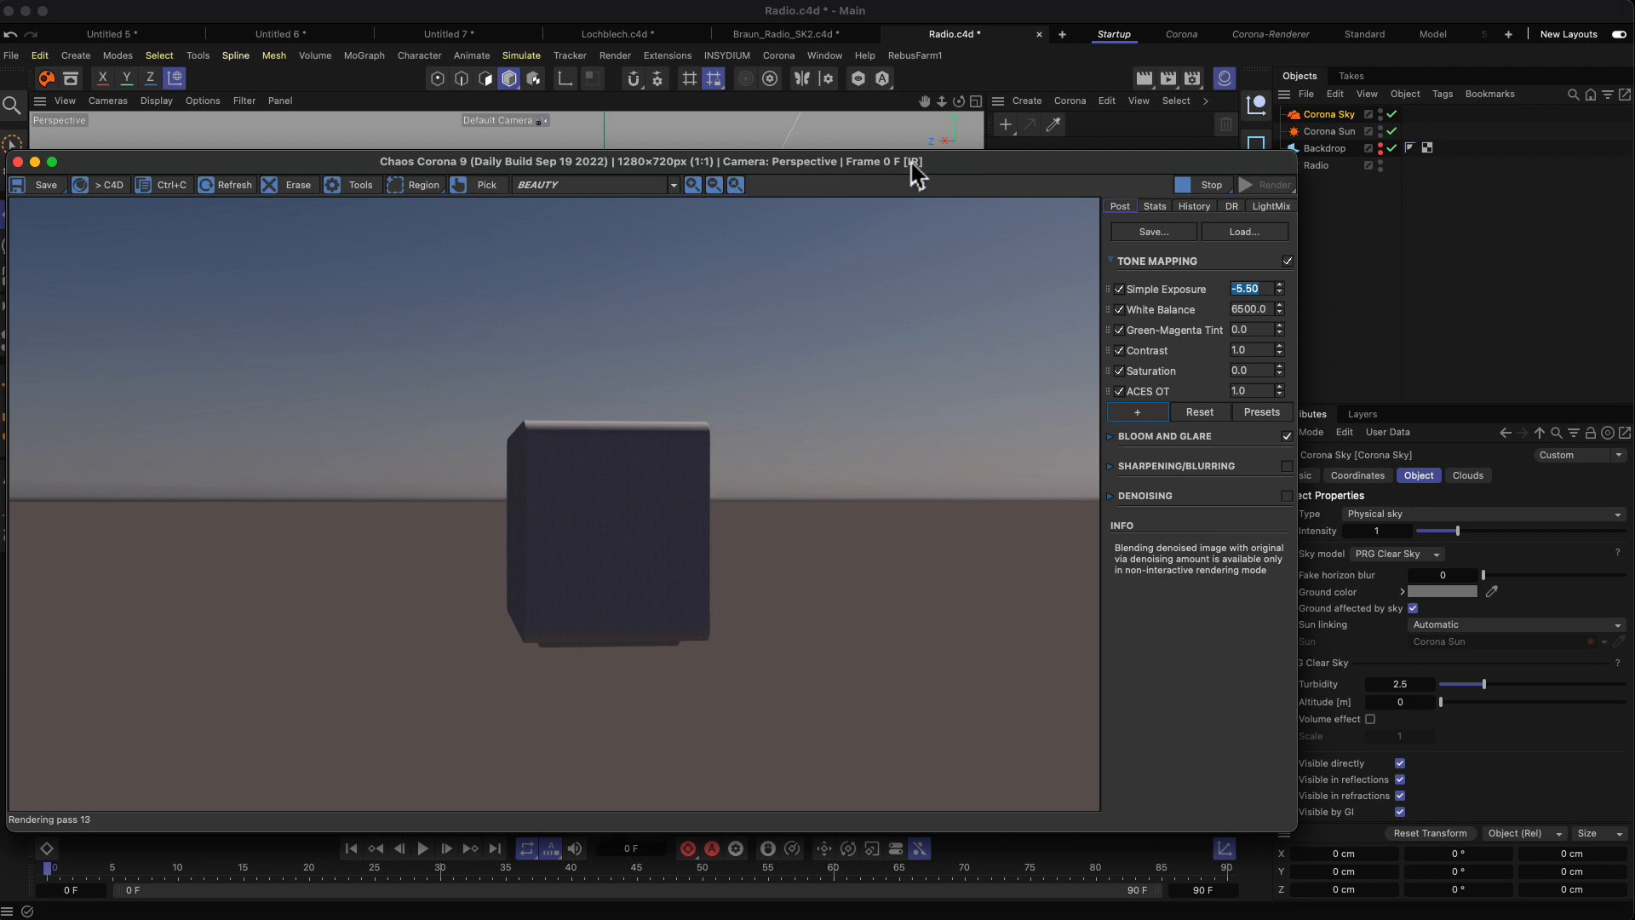
{"action": "left_click_drag", "start_coordinate": [916, 174], "coordinate": [795, 138]}
Try enabling clouds on the Corona Sky with an amount of 83 %, then vary their variety and cirrus amount.
{"action": "left_click", "coordinate": [1306, 119]}
{"action": "left_click", "coordinate": [1467, 475]}
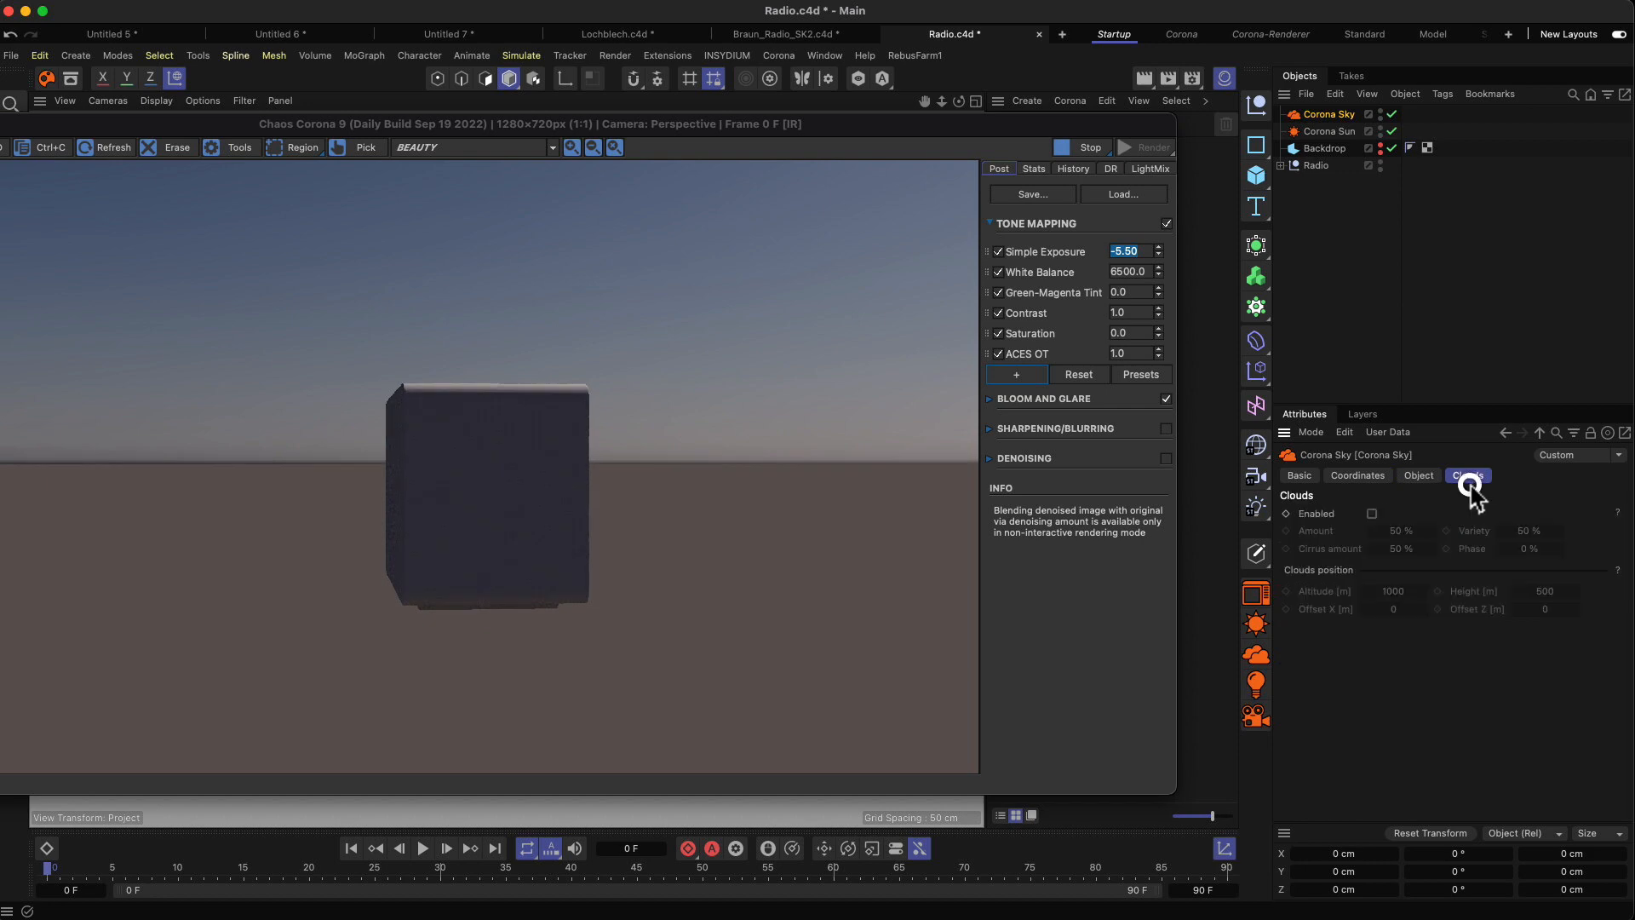
{"action": "left_click", "coordinate": [1372, 513]}
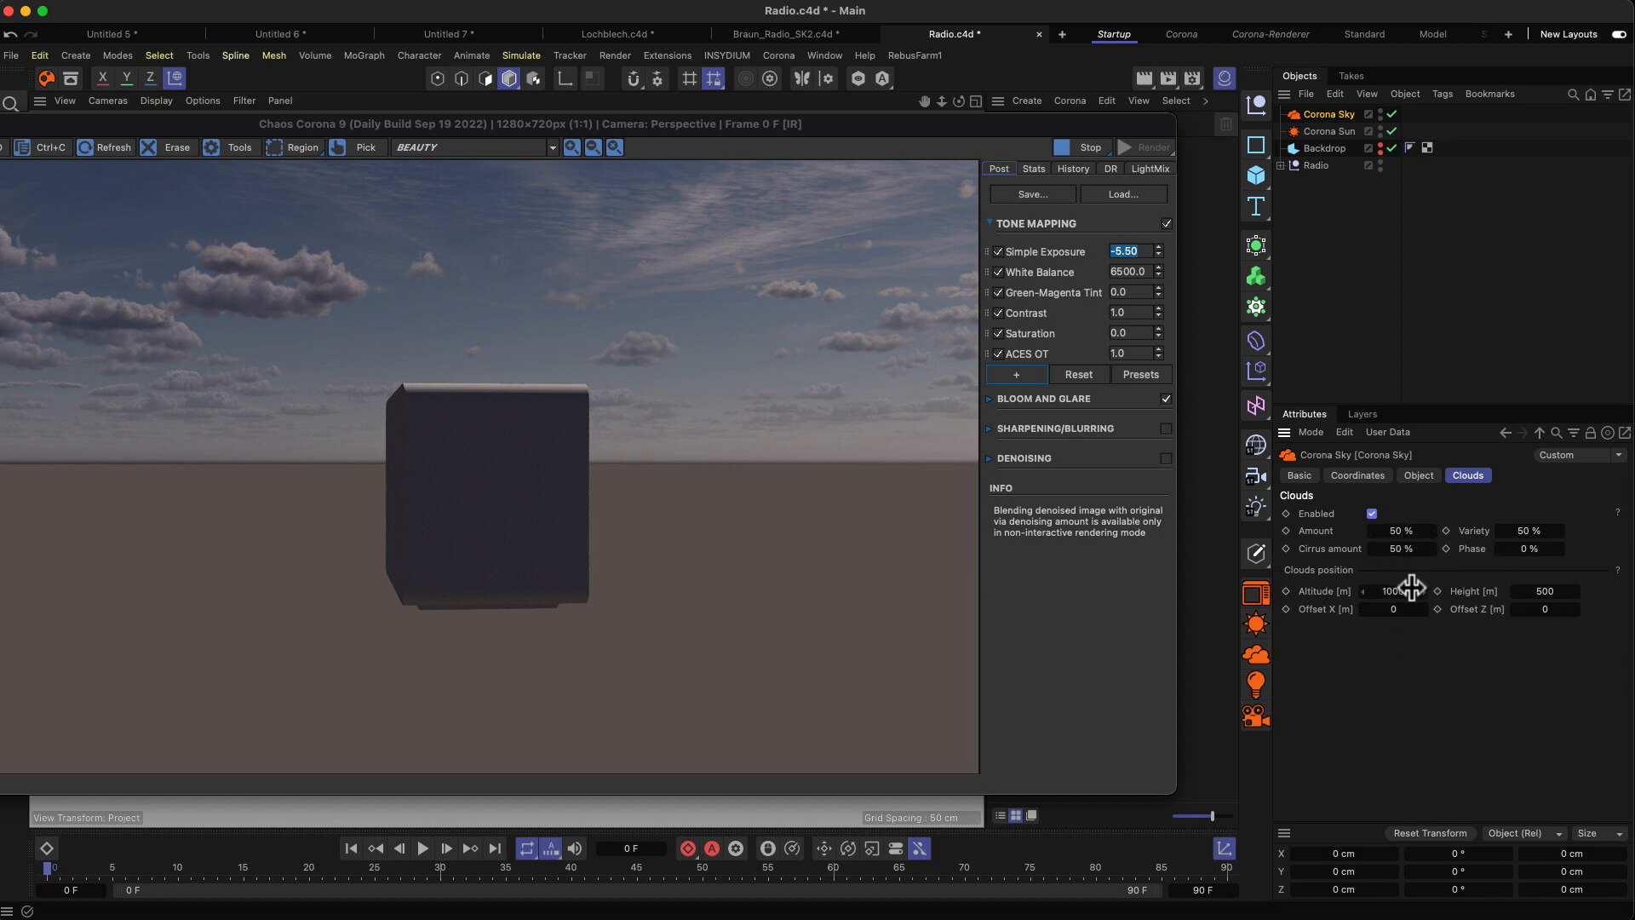
{"action": "left_click_drag", "start_coordinate": [1406, 531], "coordinate": [1407, 529]}
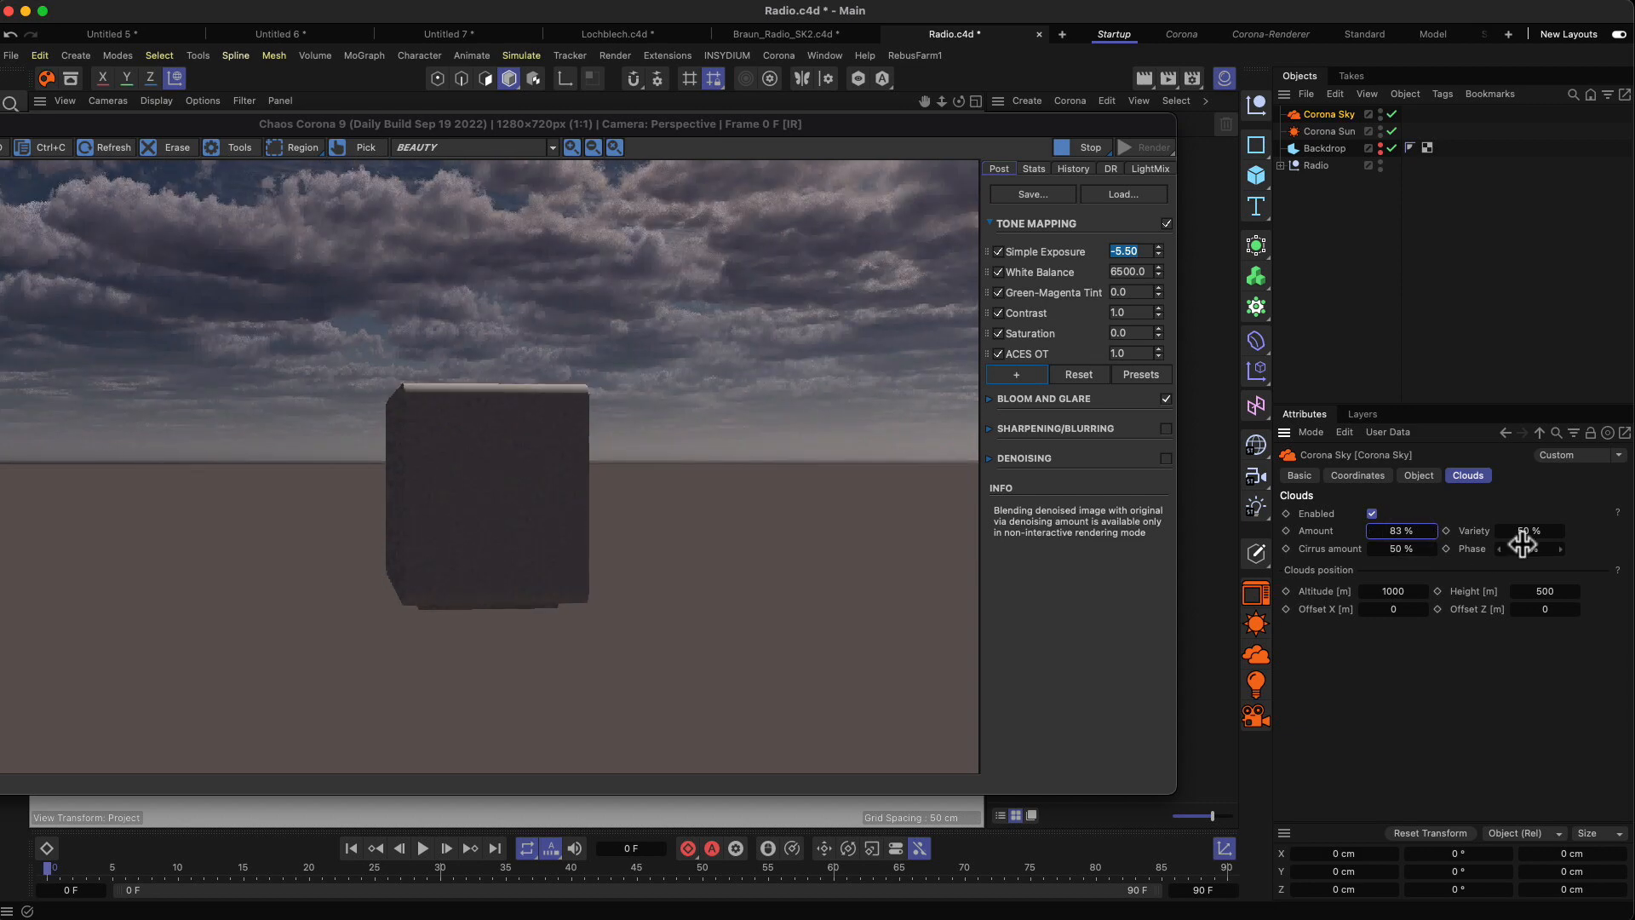
{"action": "left_click_drag", "start_coordinate": [1532, 533], "coordinate": [1525, 533]}
{"action": "left_click_drag", "start_coordinate": [1405, 547], "coordinate": [1403, 547]}
Turn off the Corona Sky's clouds and set its turbidity to 2.7.
{"action": "left_click", "coordinate": [1420, 475]}
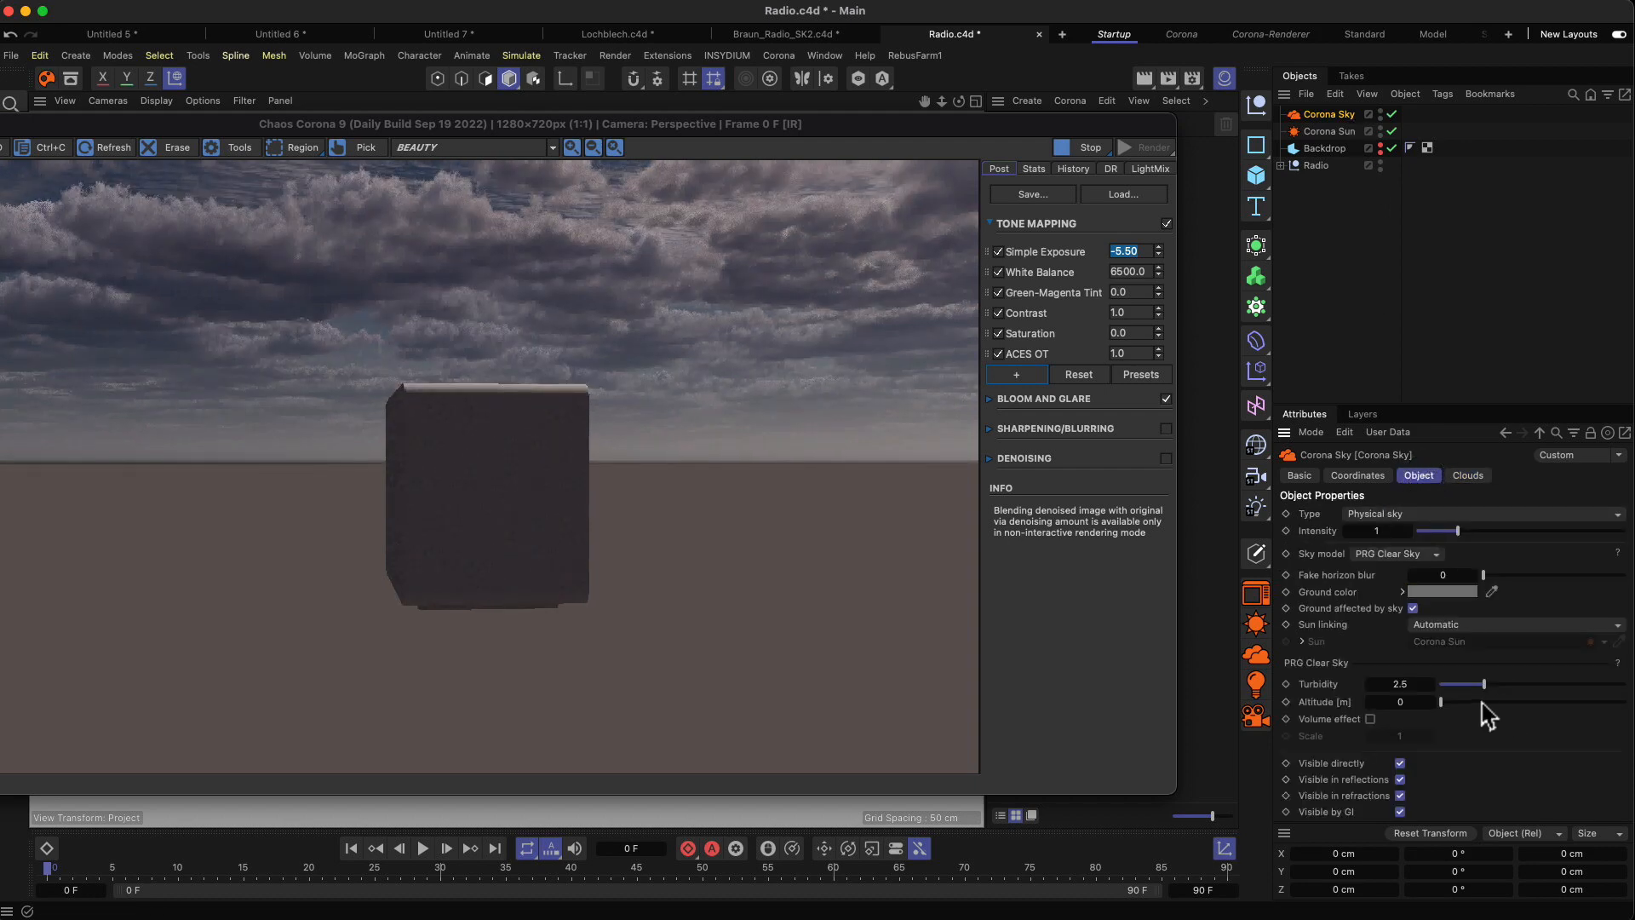
{"action": "left_click_drag", "start_coordinate": [1486, 683], "coordinate": [1534, 682]}
{"action": "left_click", "coordinate": [1467, 475]}
{"action": "left_click", "coordinate": [1371, 514]}
{"action": "left_click", "coordinate": [1419, 475]}
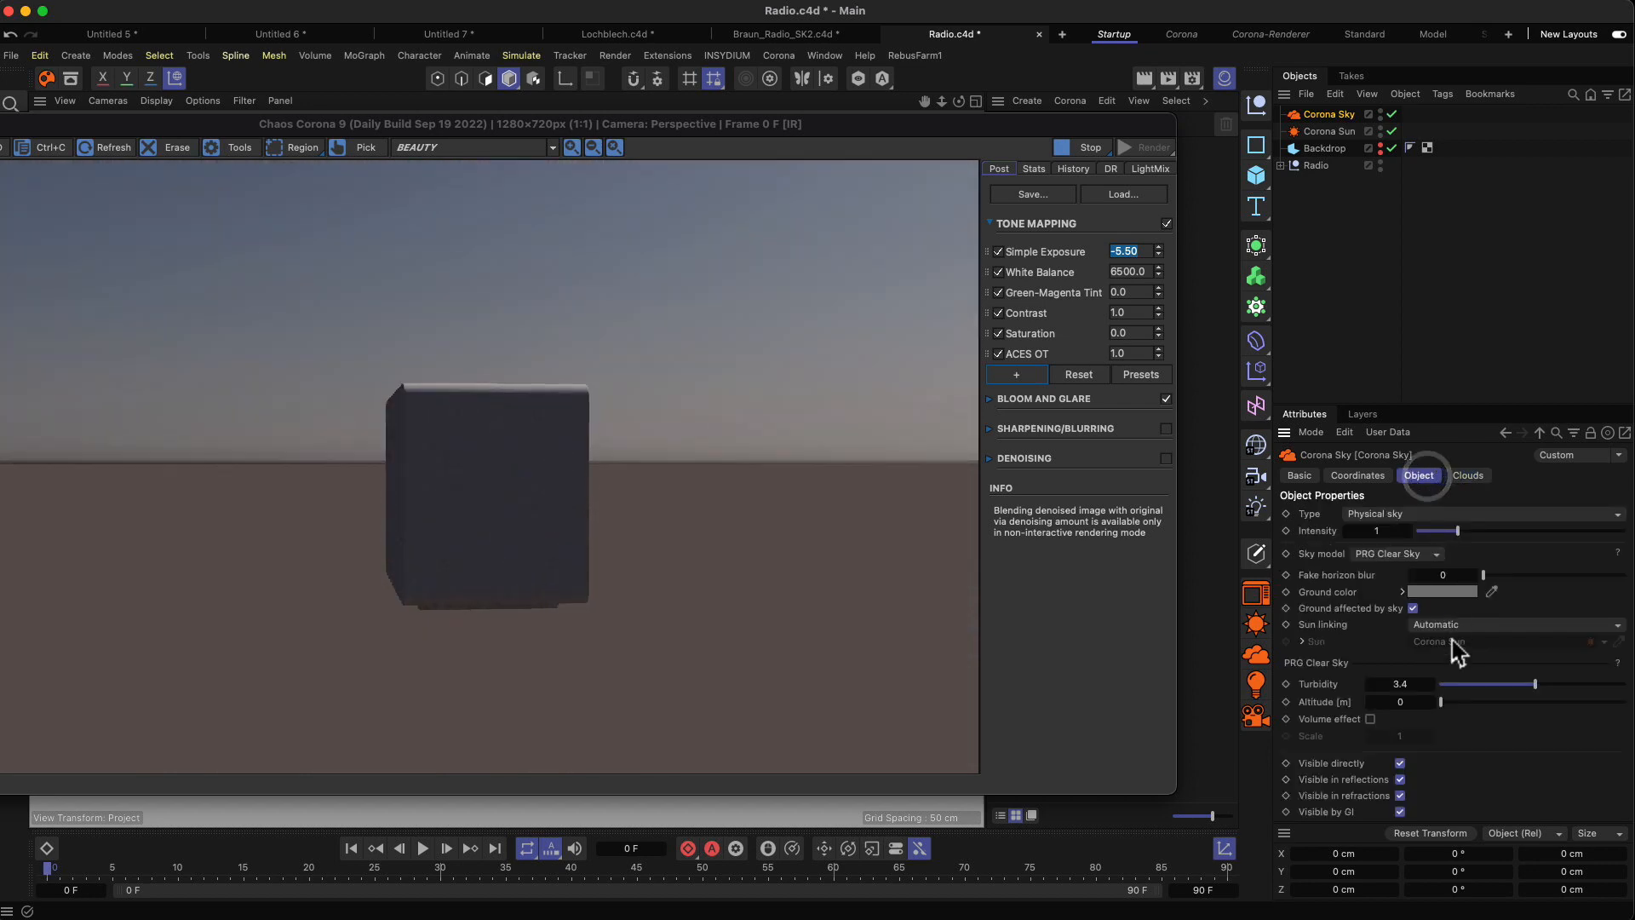
{"action": "left_click_drag", "start_coordinate": [1533, 684], "coordinate": [1496, 684]}
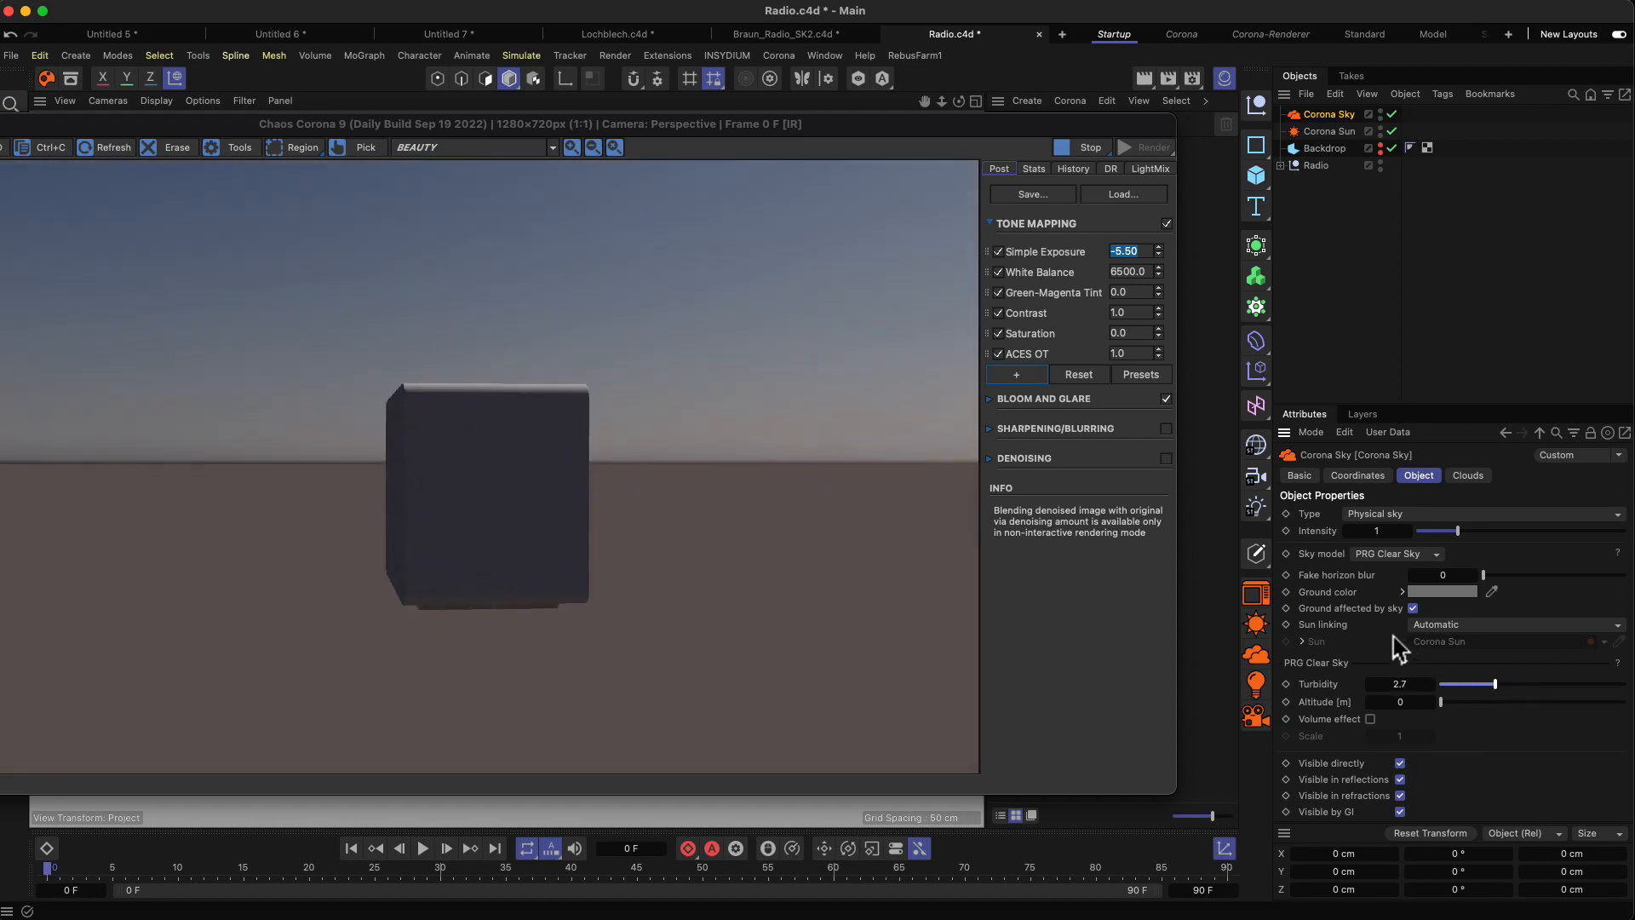
{"action": "left_click", "coordinate": [1460, 626]}
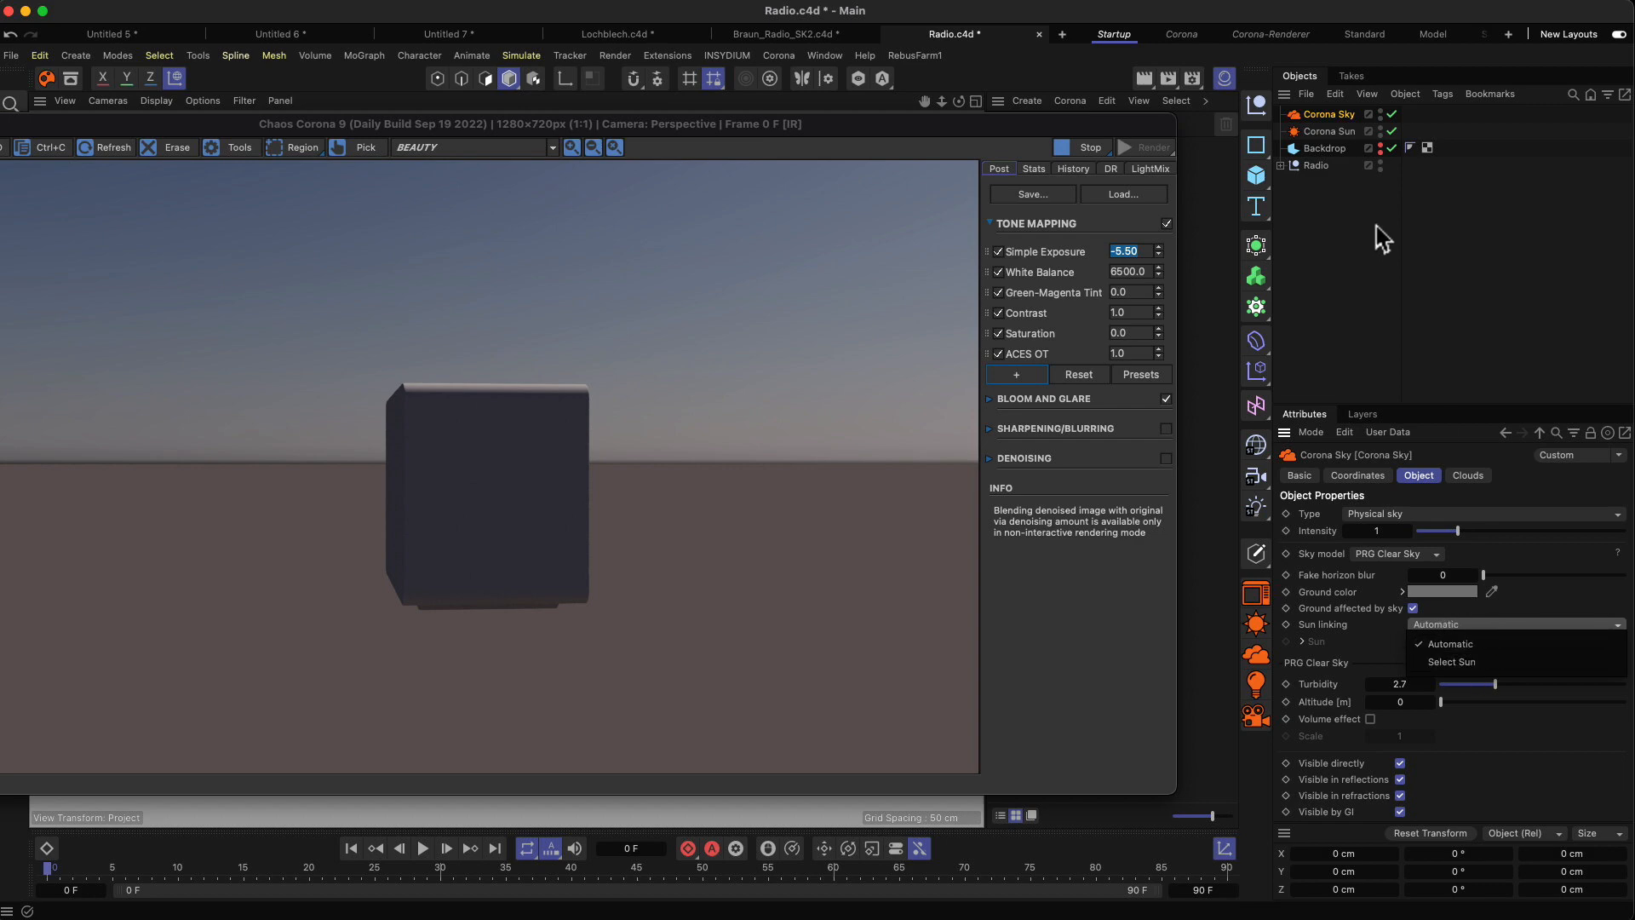
{"action": "left_click", "coordinate": [1396, 279]}
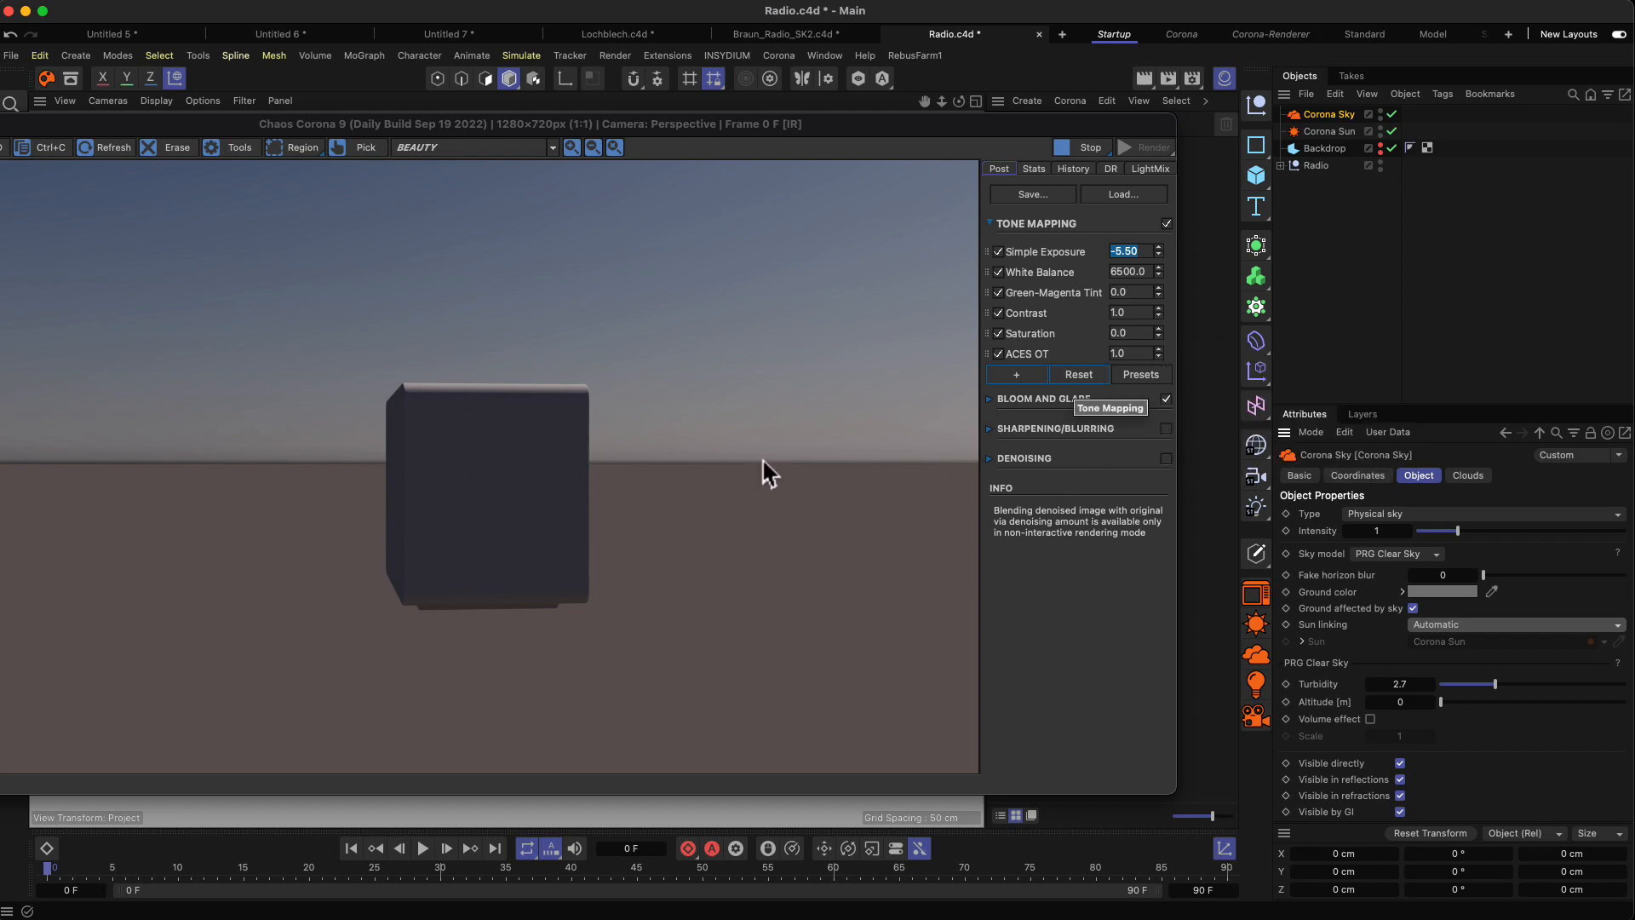
Move the frame buffer aside and orbit beneath and around the radio to view the rendered sun in the sky.
{"action": "left_click_drag", "start_coordinate": [628, 441], "coordinate": [711, 409], "text": "alt"}
{"action": "left_click_drag", "start_coordinate": [579, 441], "coordinate": [635, 393], "text": "alt"}
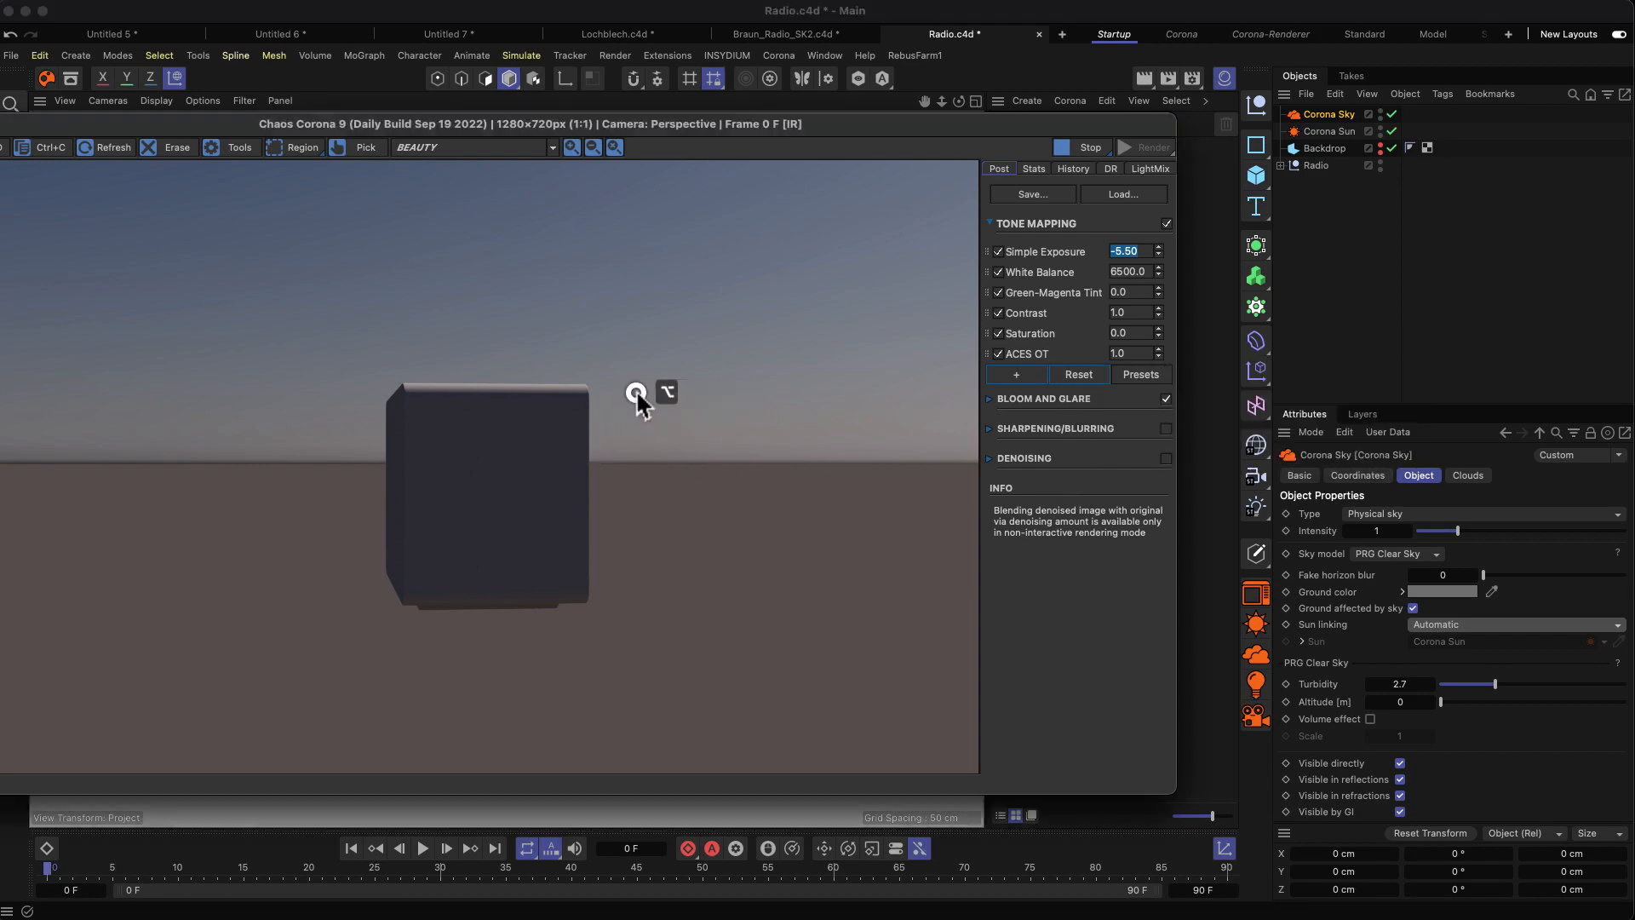
{"action": "left_click_drag", "start_coordinate": [722, 125], "coordinate": [1258, 180]}
{"action": "left_click_drag", "start_coordinate": [303, 405], "coordinate": [423, 270], "text": "alt"}
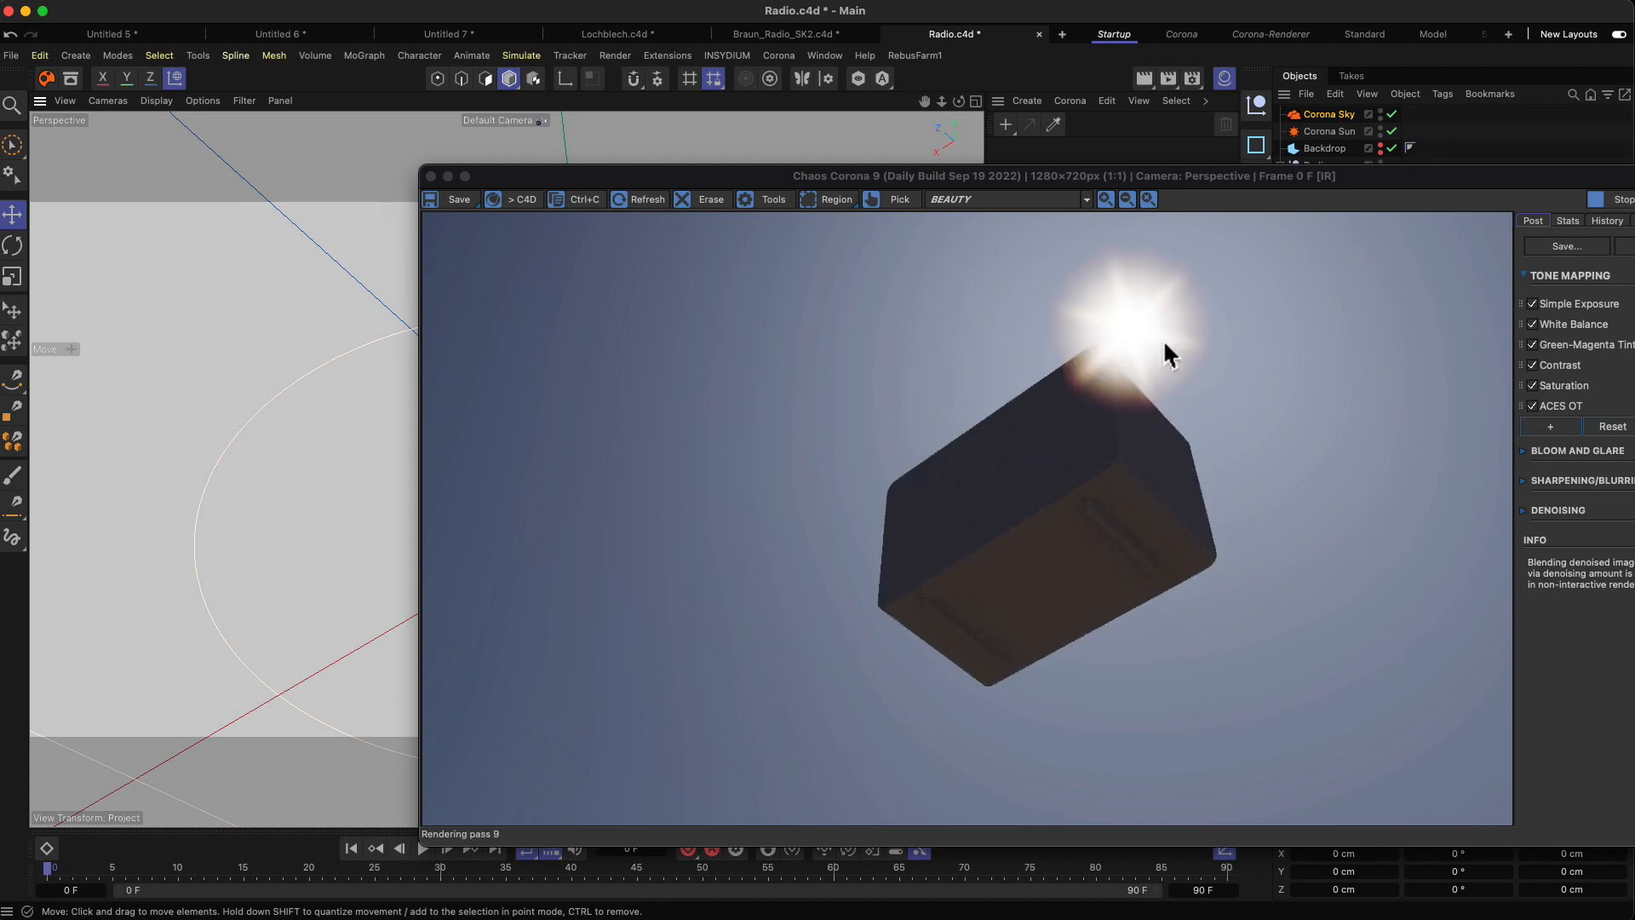
{"action": "left_click_drag", "start_coordinate": [384, 409], "coordinate": [179, 597], "text": "alt"}
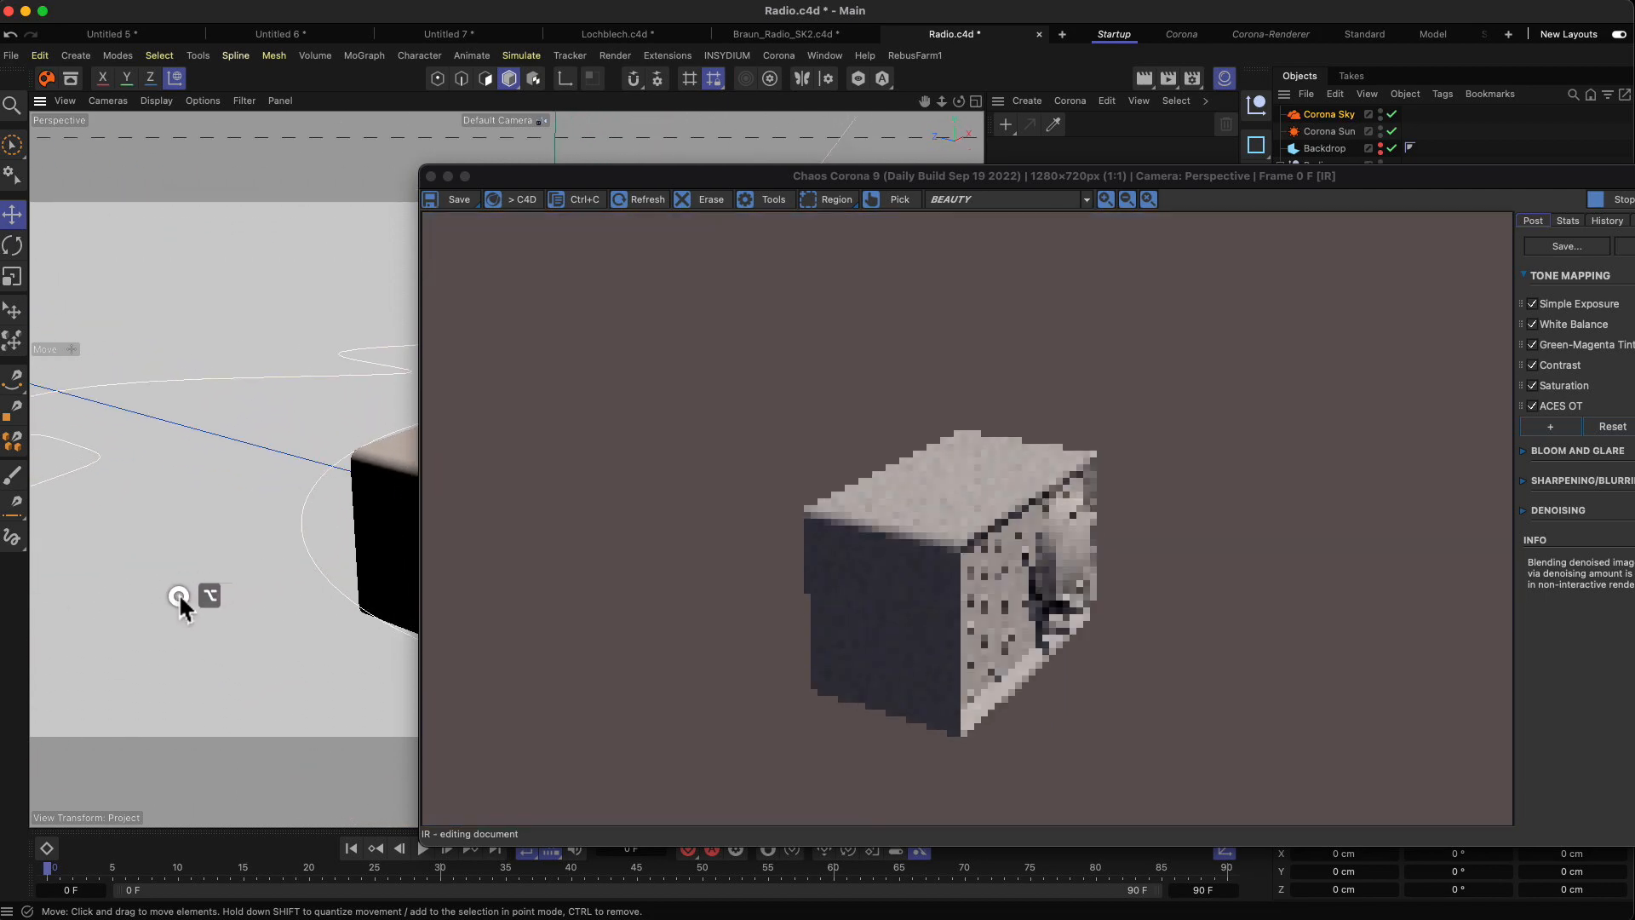
Show the Backdrop again and frame the radio from its front corner, with the frame buffer clear of the object list.
{"action": "left_click_drag", "start_coordinate": [1174, 181], "coordinate": [892, 179]}
{"action": "left_click", "coordinate": [1380, 148]}
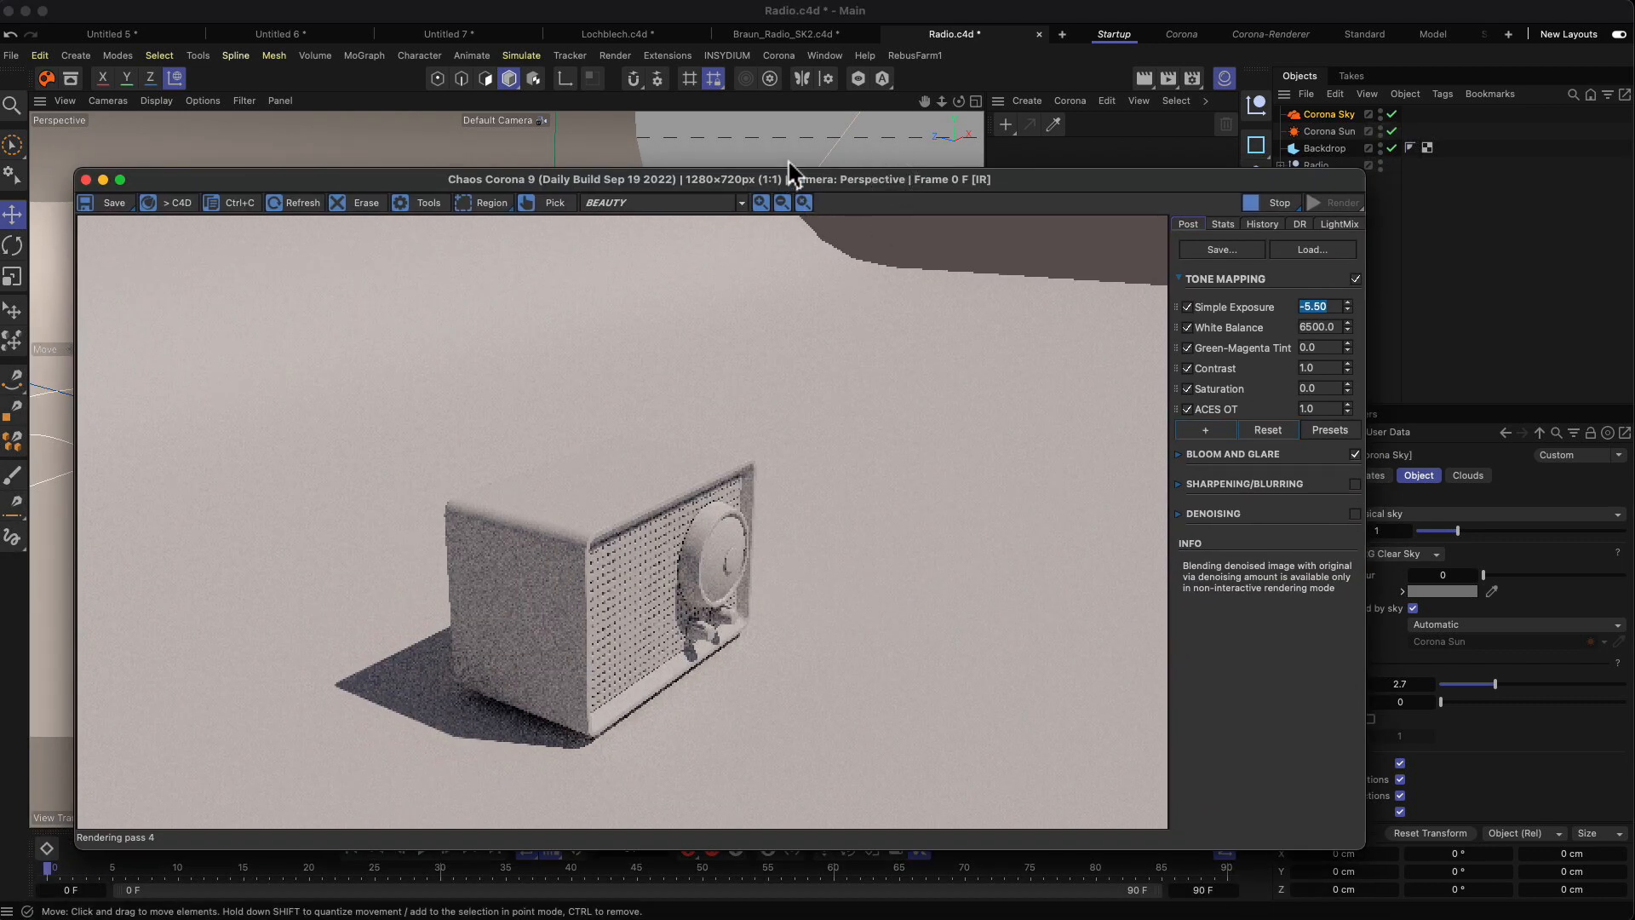
{"action": "left_click_drag", "start_coordinate": [760, 166], "coordinate": [756, 164], "text": "alt"}
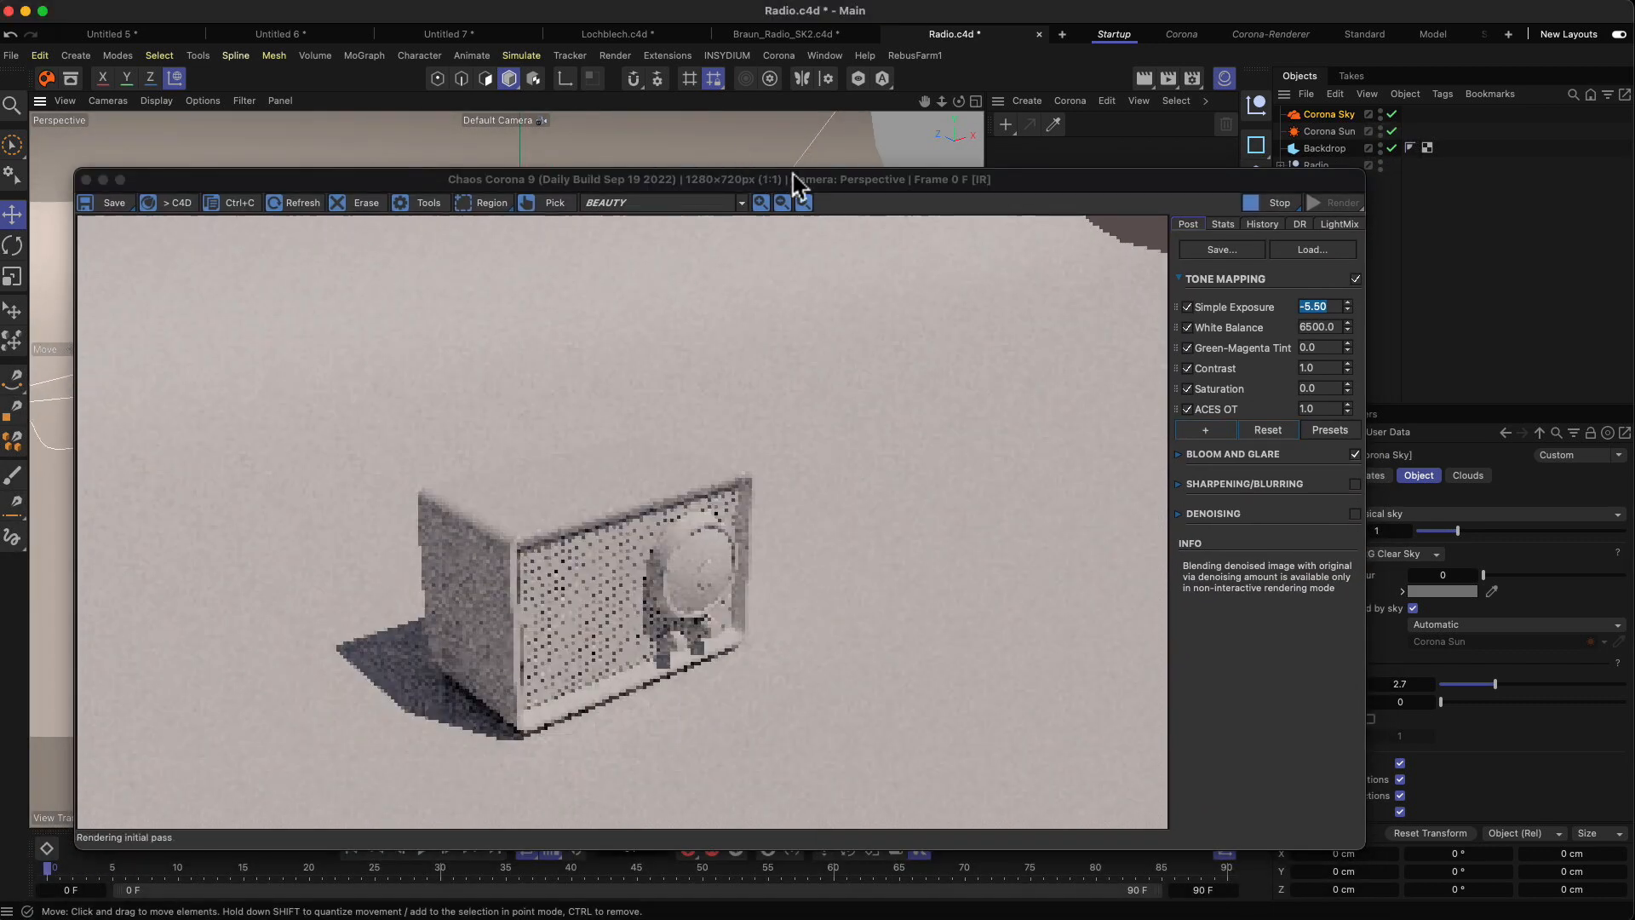
{"action": "left_click", "coordinate": [1002, 182]}
{"action": "left_click_drag", "start_coordinate": [1002, 182], "coordinate": [894, 170]}
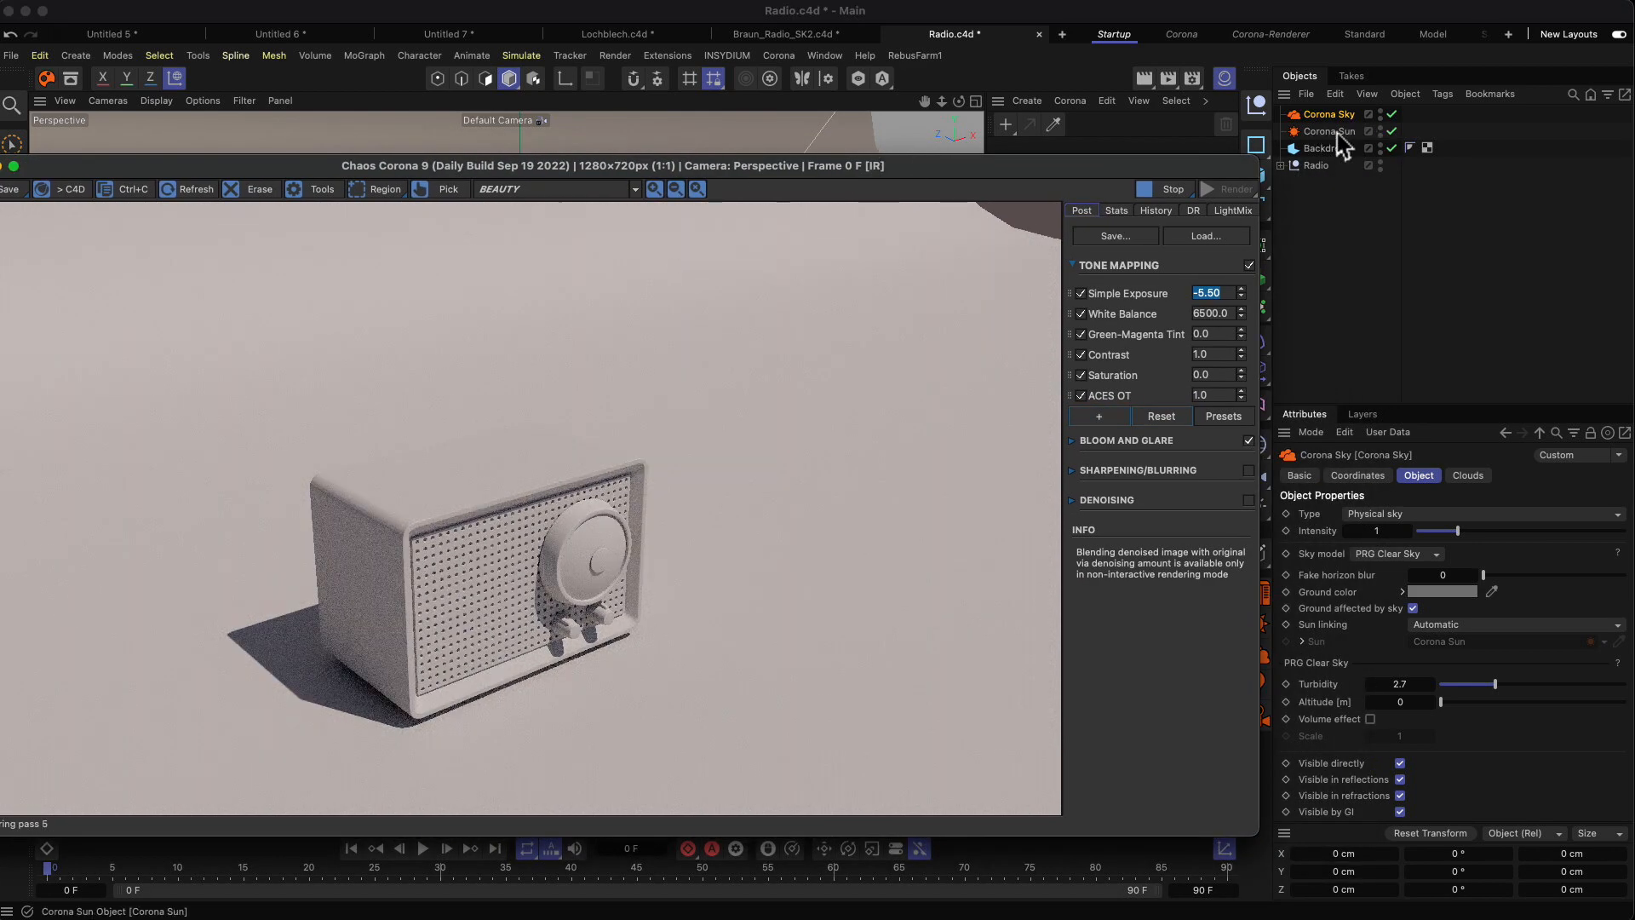
Try the Corona Sky's volume effect in the interactive render and switch it off again.
{"action": "left_click", "coordinate": [1561, 731]}
{"action": "left_click", "coordinate": [1370, 719]}
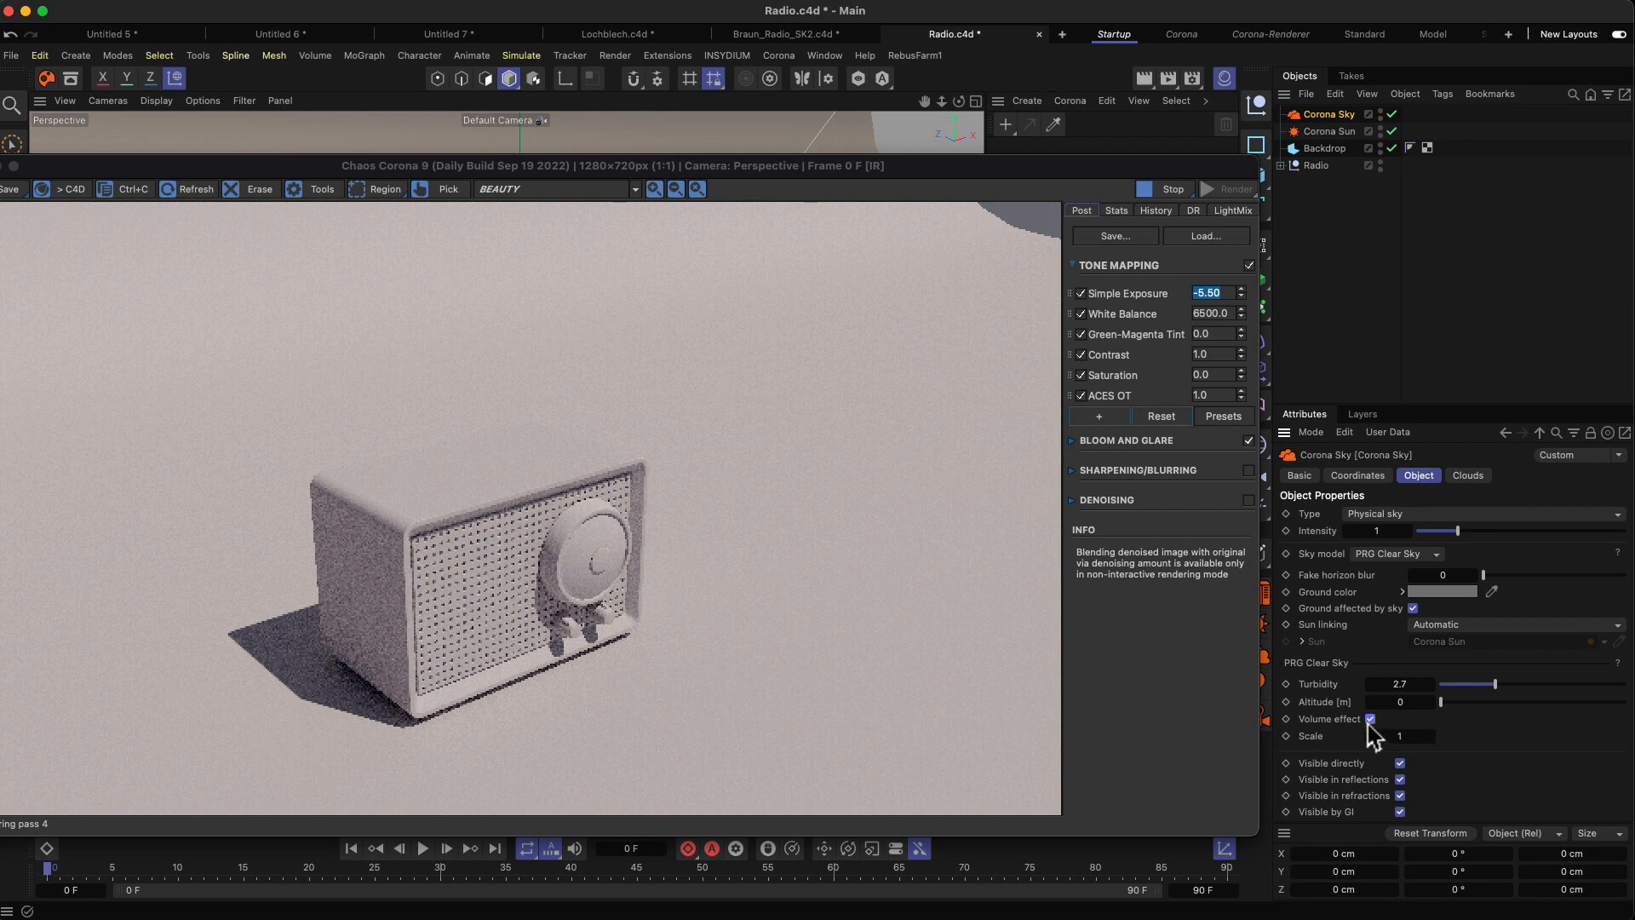
{"action": "left_click", "coordinate": [1370, 720]}
{"action": "left_click", "coordinate": [1370, 720]}
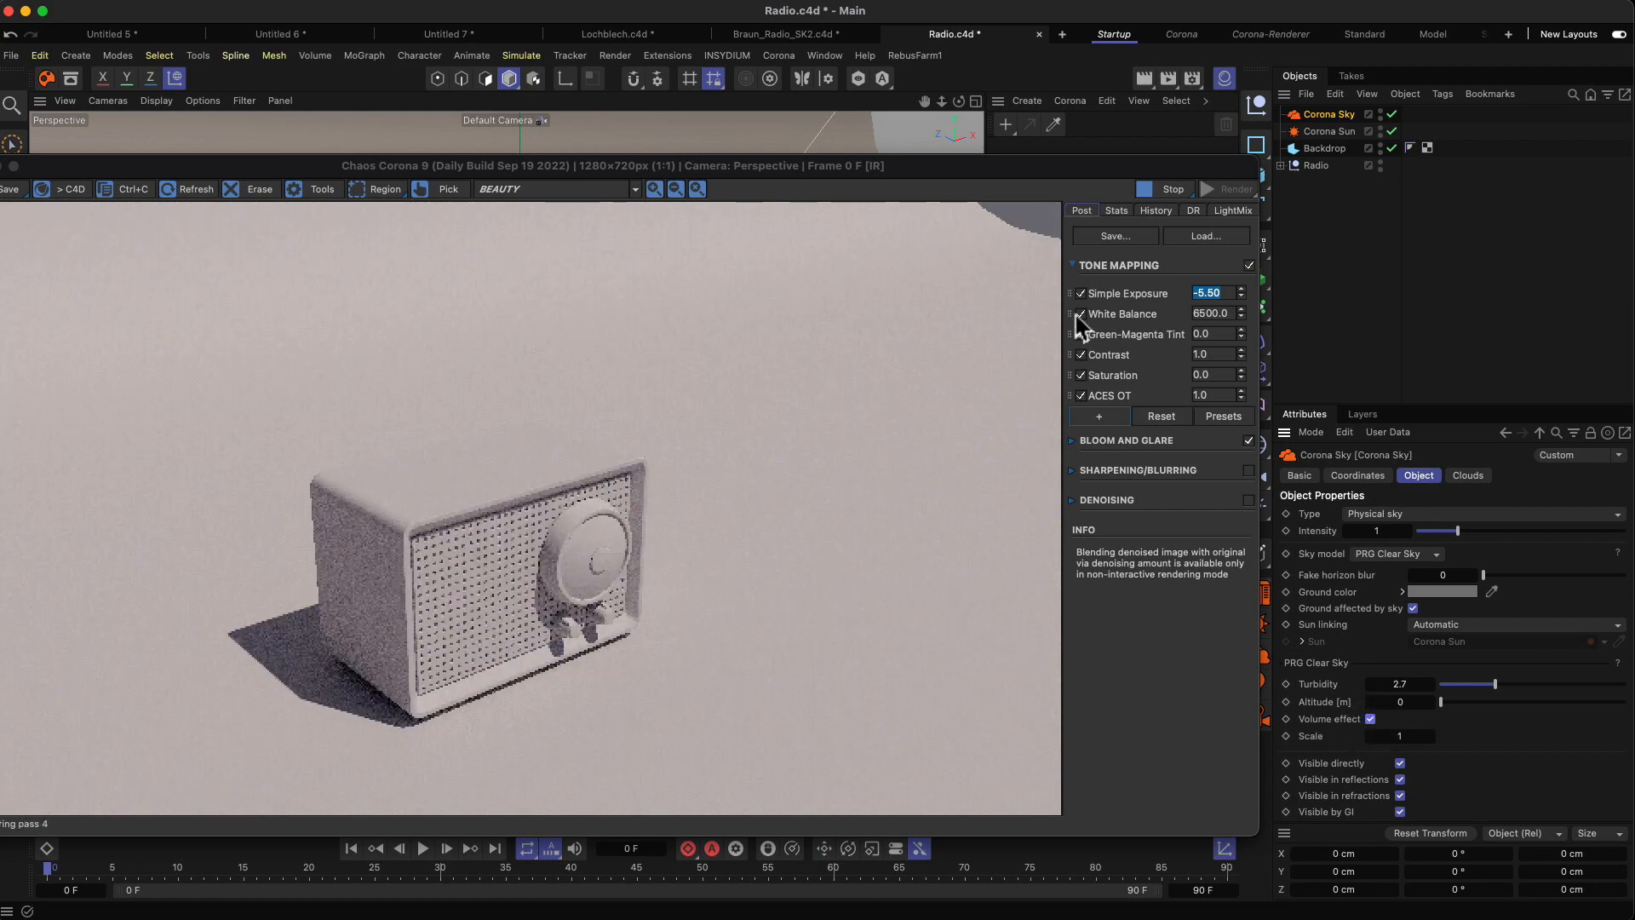
{"action": "left_click", "coordinate": [1370, 719]}
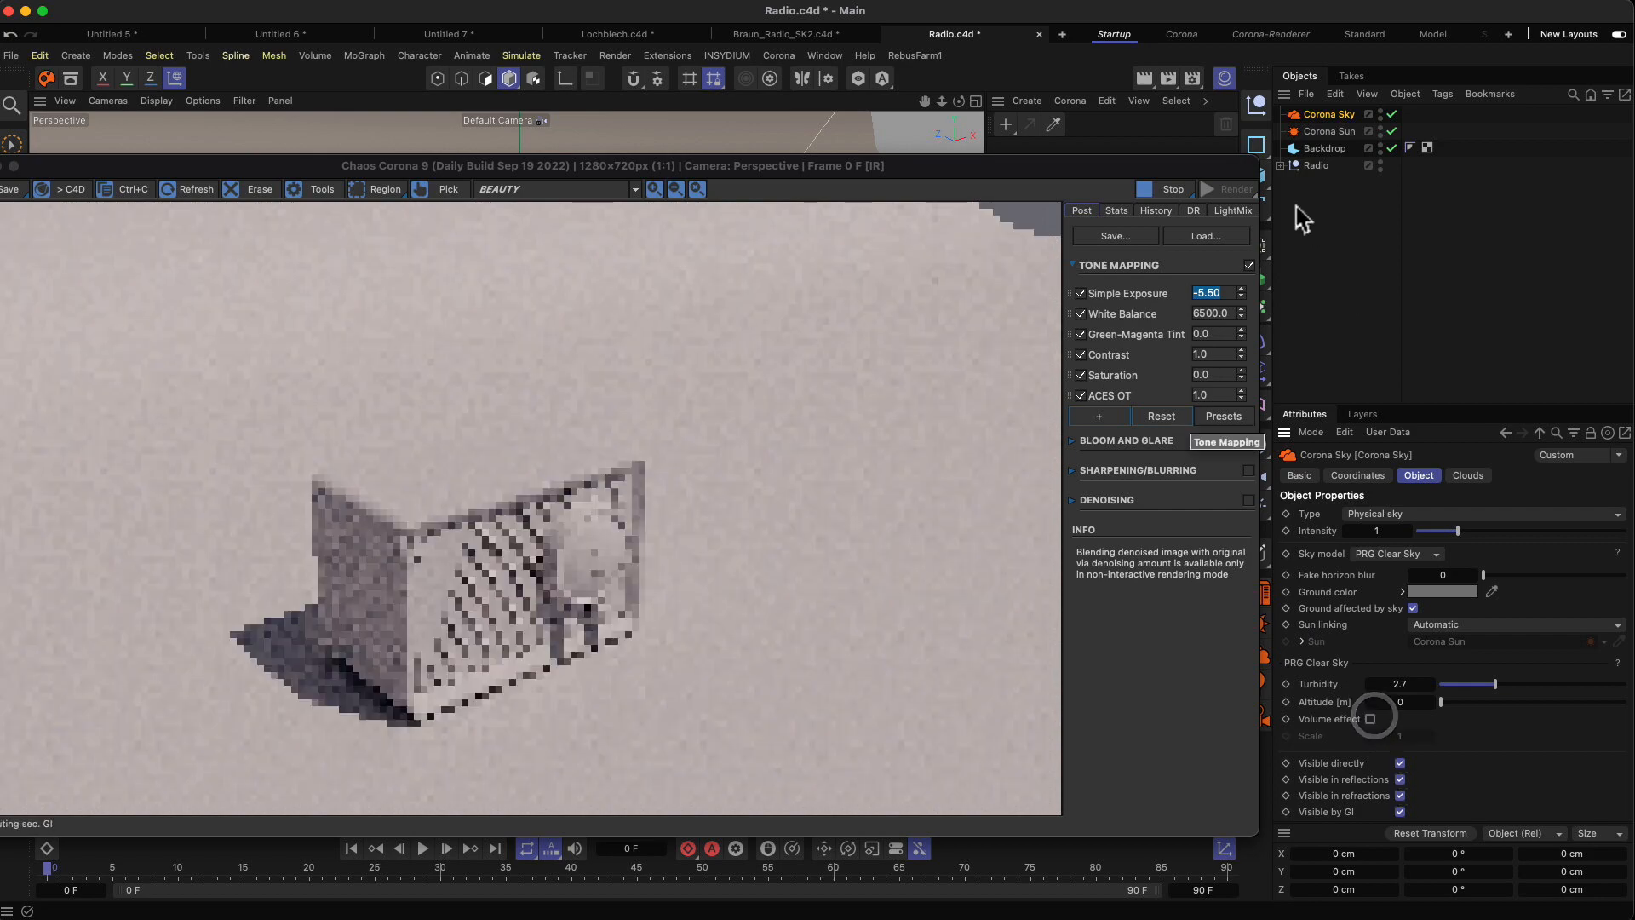
Disable both the Corona Sky and the Corona Sun, and move the frame buffer clear of the viewport.
{"action": "left_click_drag", "start_coordinate": [1086, 168], "coordinate": [1123, 231]}
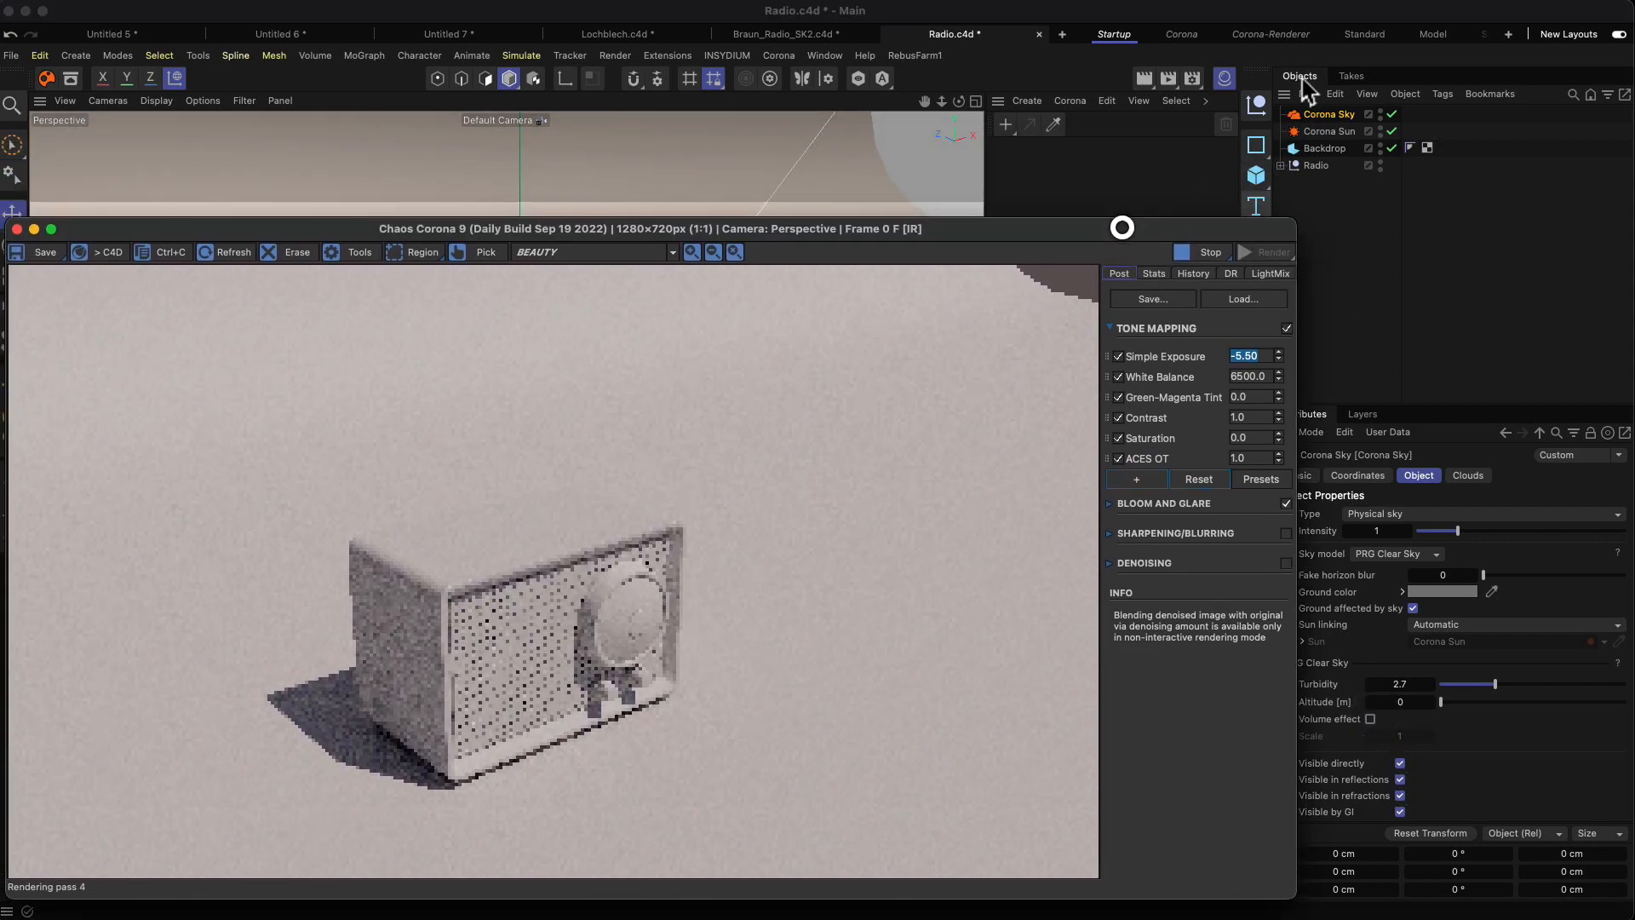
{"action": "left_click", "coordinate": [1342, 132], "text": "shift"}
{"action": "left_click", "coordinate": [1391, 114]}
{"action": "left_click_drag", "start_coordinate": [562, 234], "coordinate": [562, 914]}
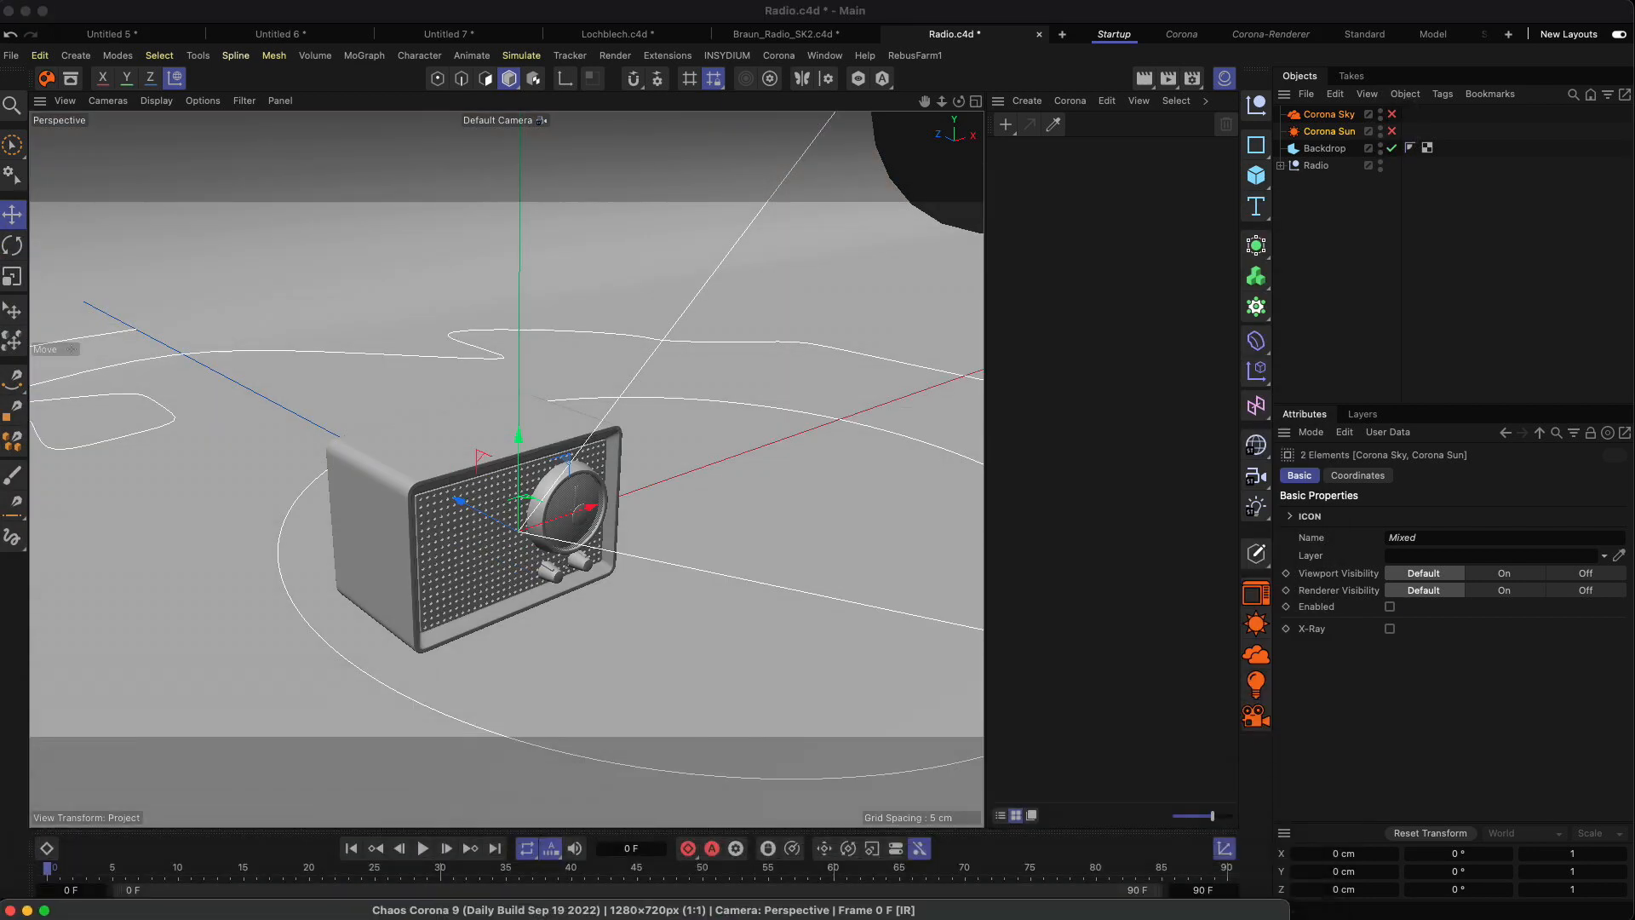
Add a Corona Light, move it in front of the radio to about X 14 cm, Z -21 cm, and check the render.
{"action": "left_click", "coordinate": [1264, 688]}
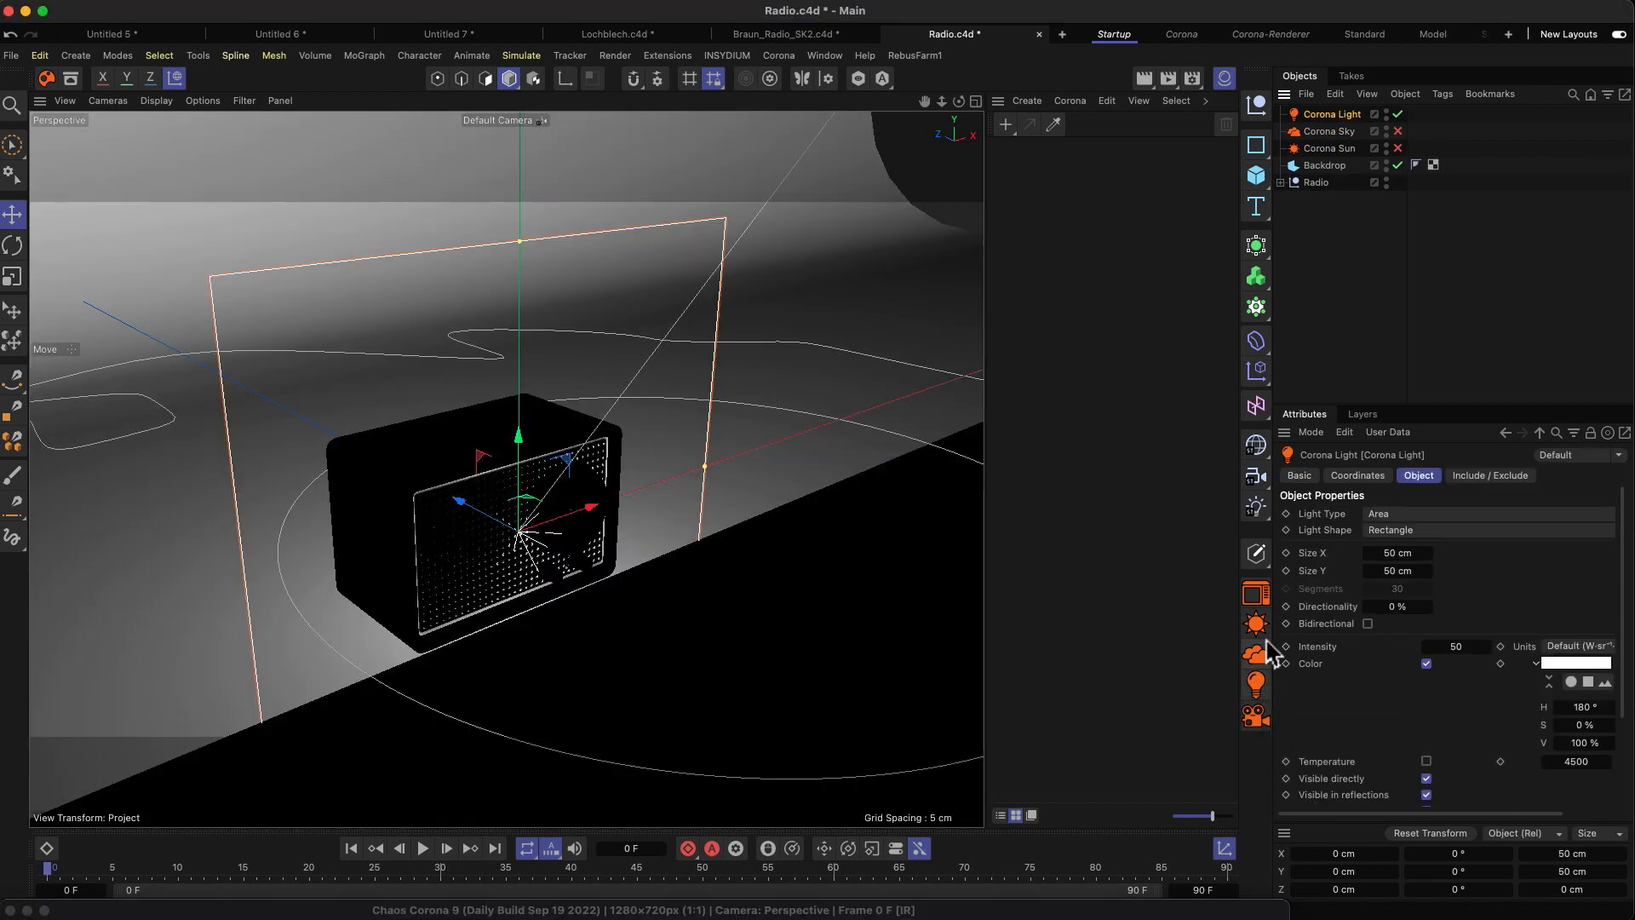
{"action": "left_click_drag", "start_coordinate": [489, 521], "coordinate": [851, 573]}
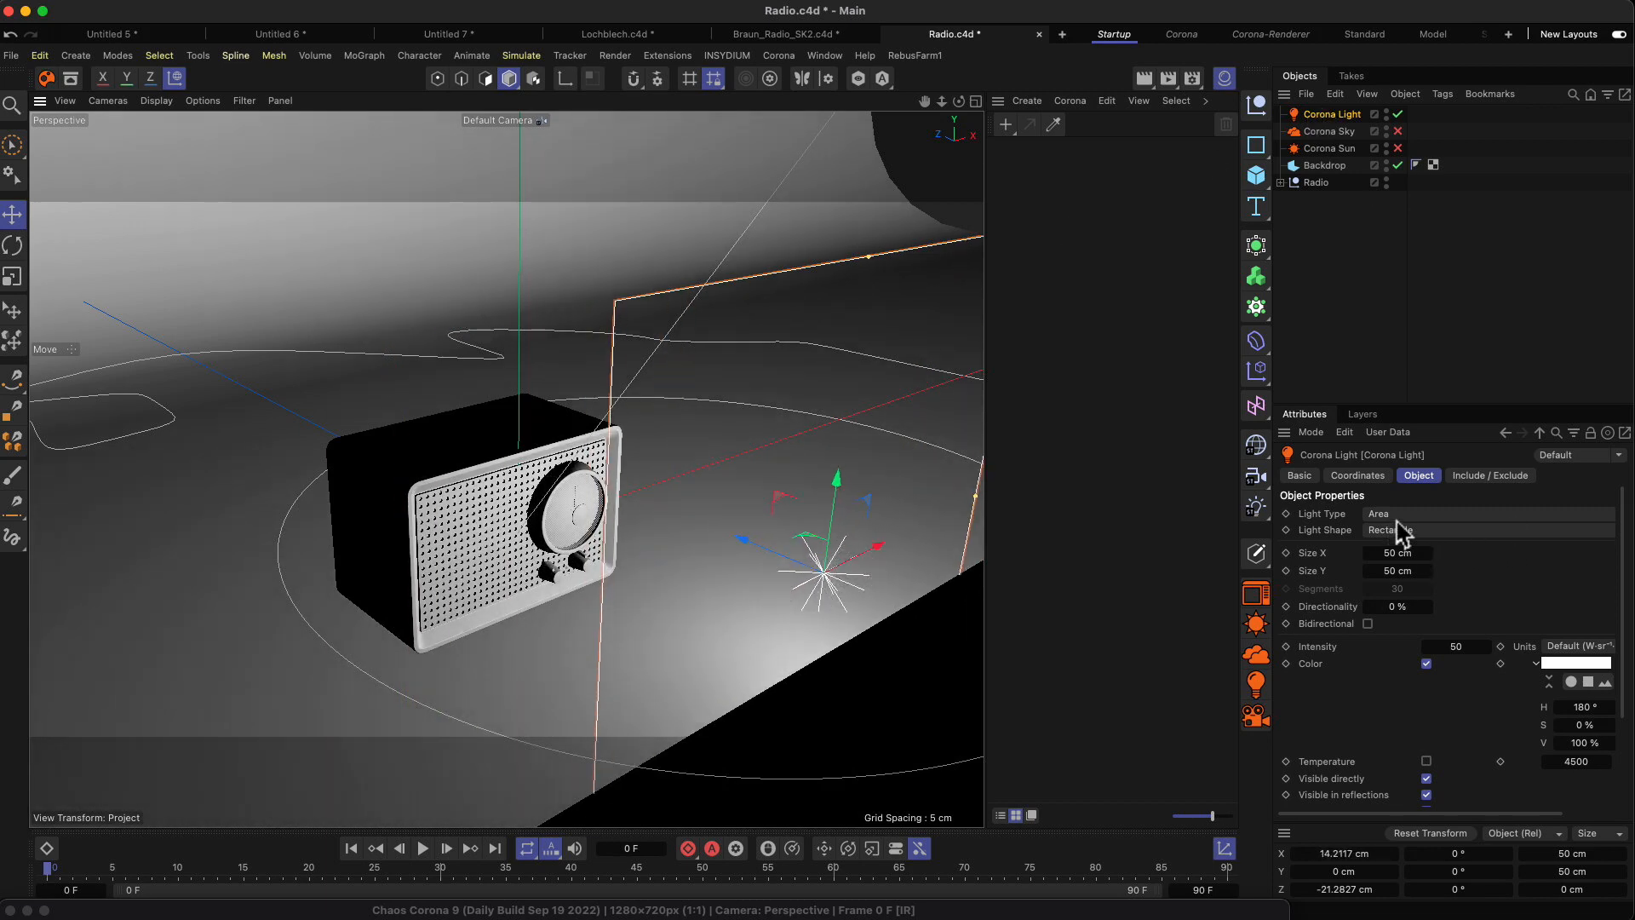
{"action": "left_click_drag", "start_coordinate": [792, 894], "coordinate": [776, 189]}
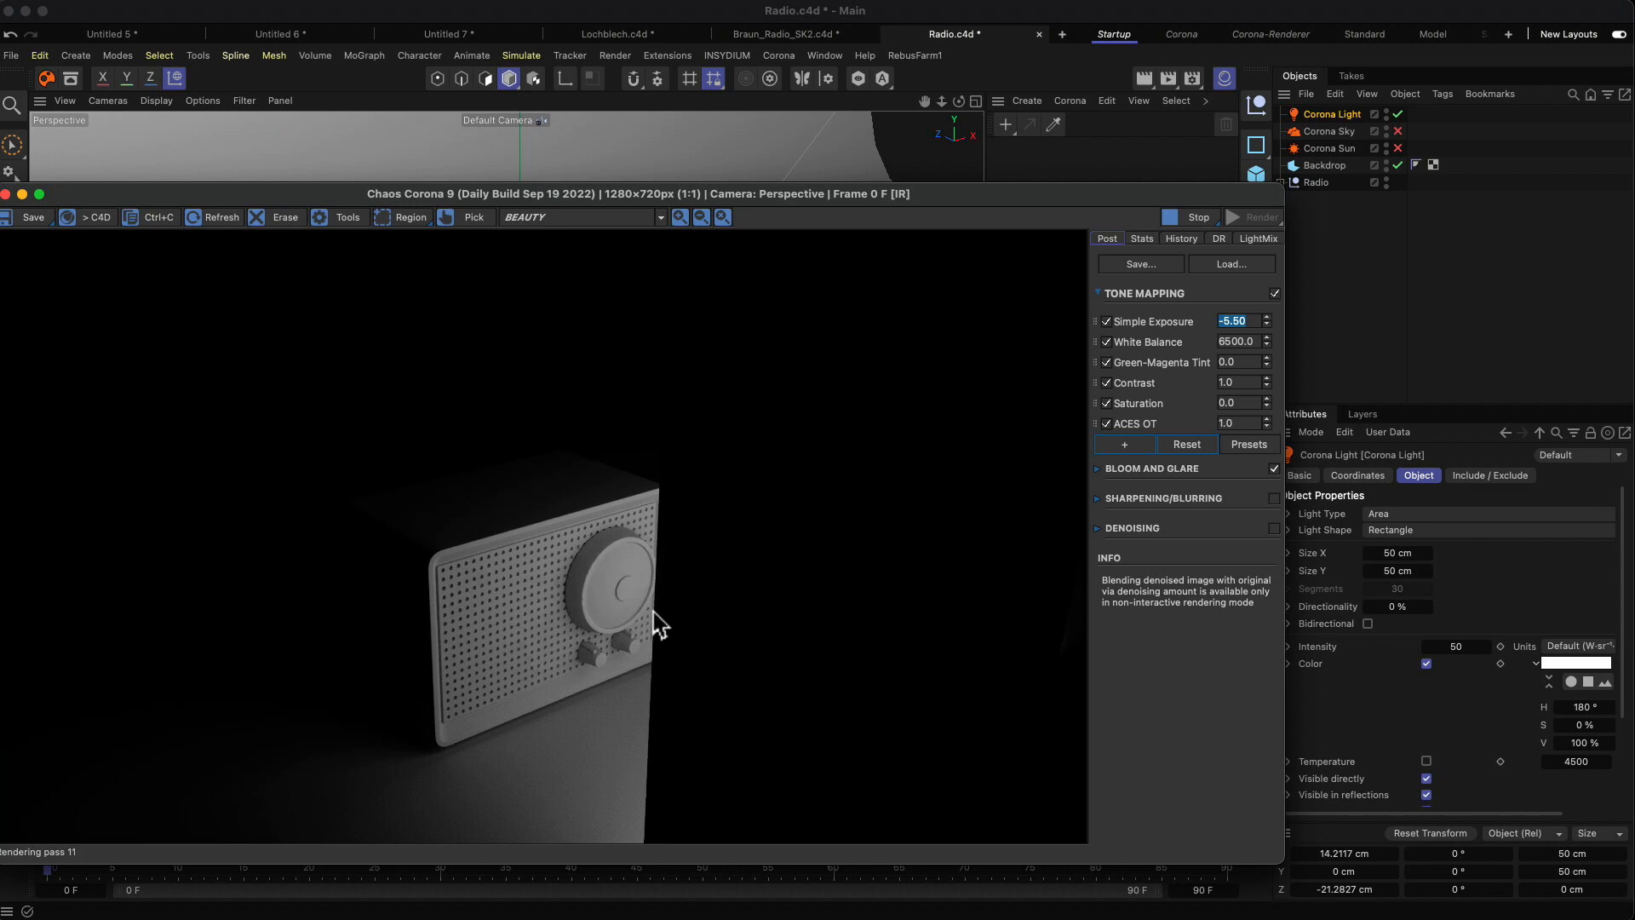
Move the Corona Light to about X 22, Y 7.5, Z -24 cm and rotate it about 19° towards the radio.
{"action": "left_click_drag", "start_coordinate": [696, 207], "coordinate": [749, 830]}
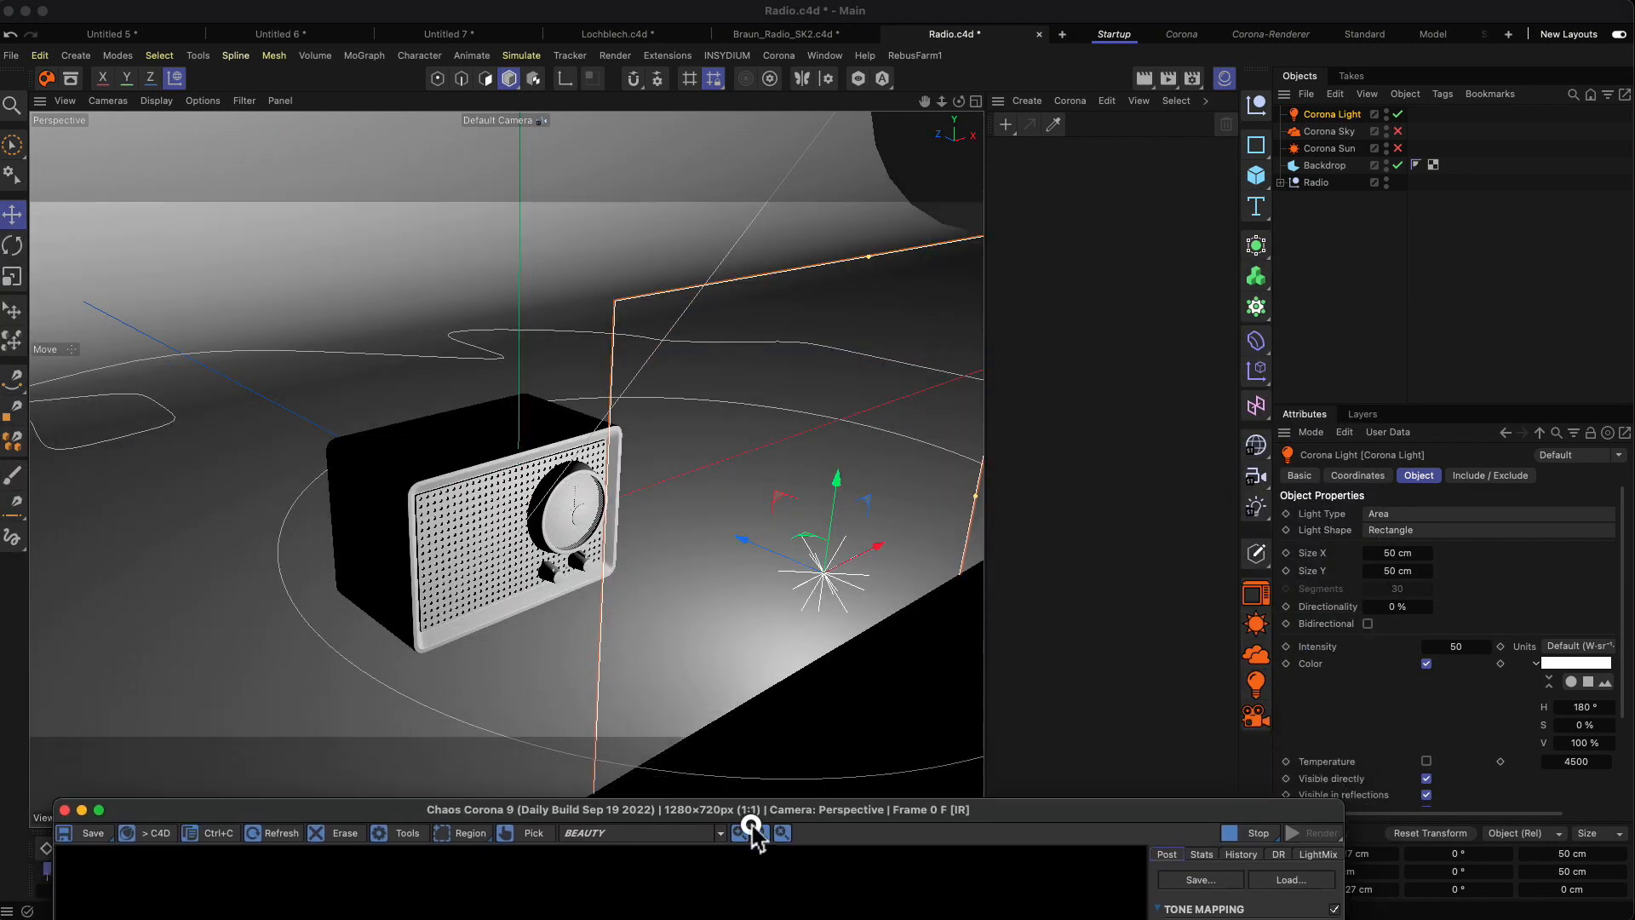
{"action": "left_click_drag", "start_coordinate": [796, 554], "coordinate": [875, 431]}
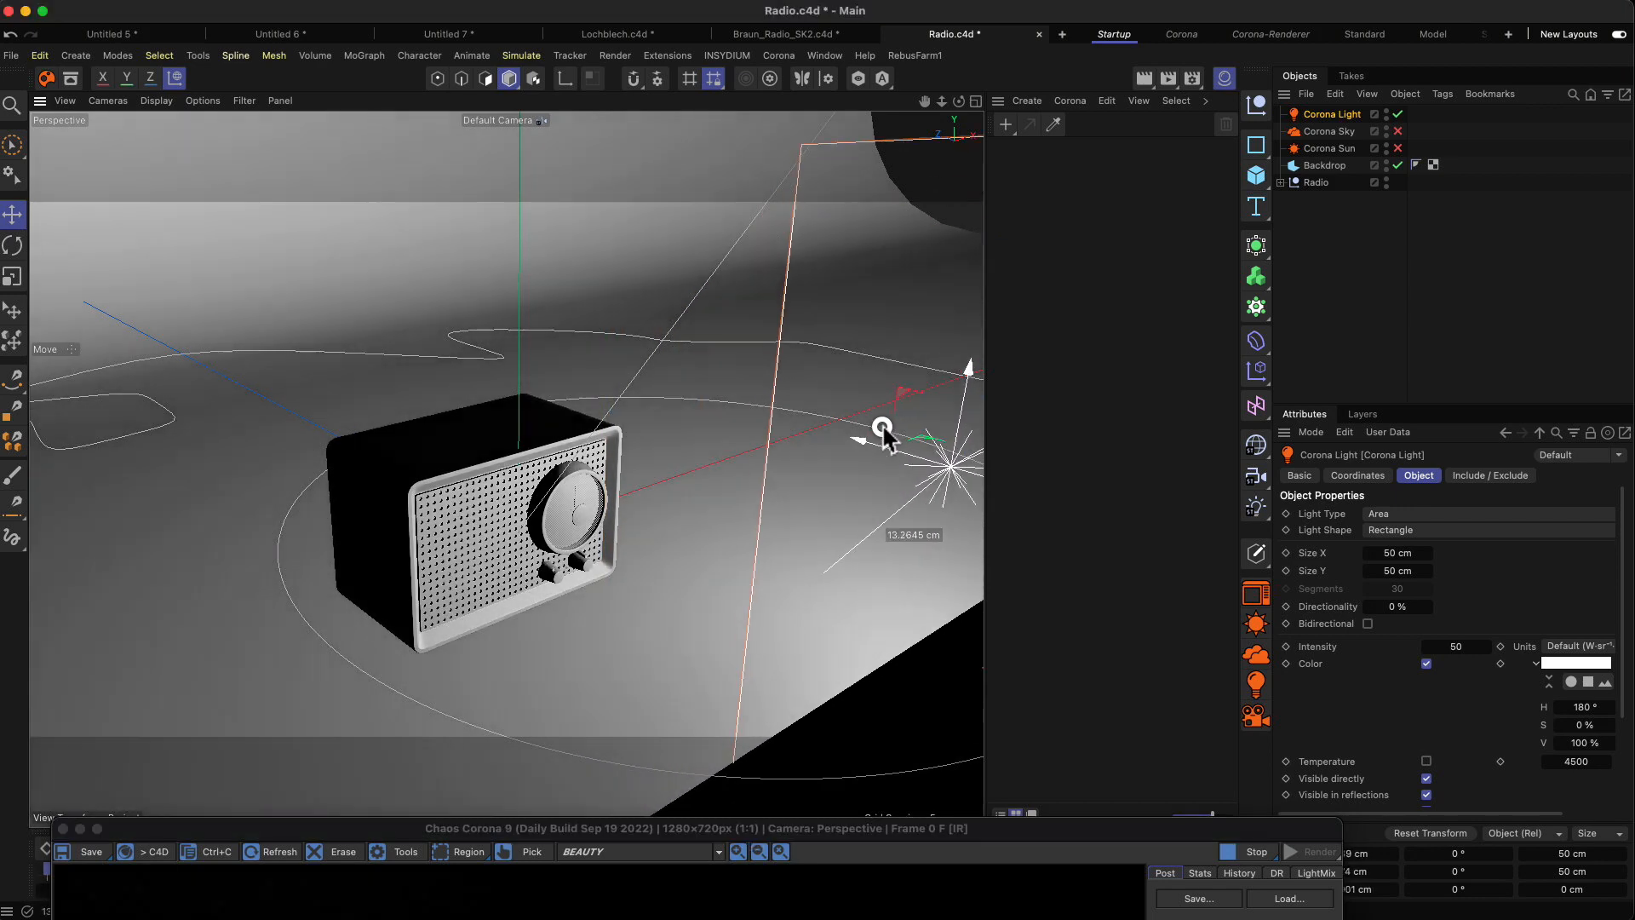
{"action": "key", "text": "r"}
{"action": "left_click_drag", "start_coordinate": [904, 498], "coordinate": [934, 493]}
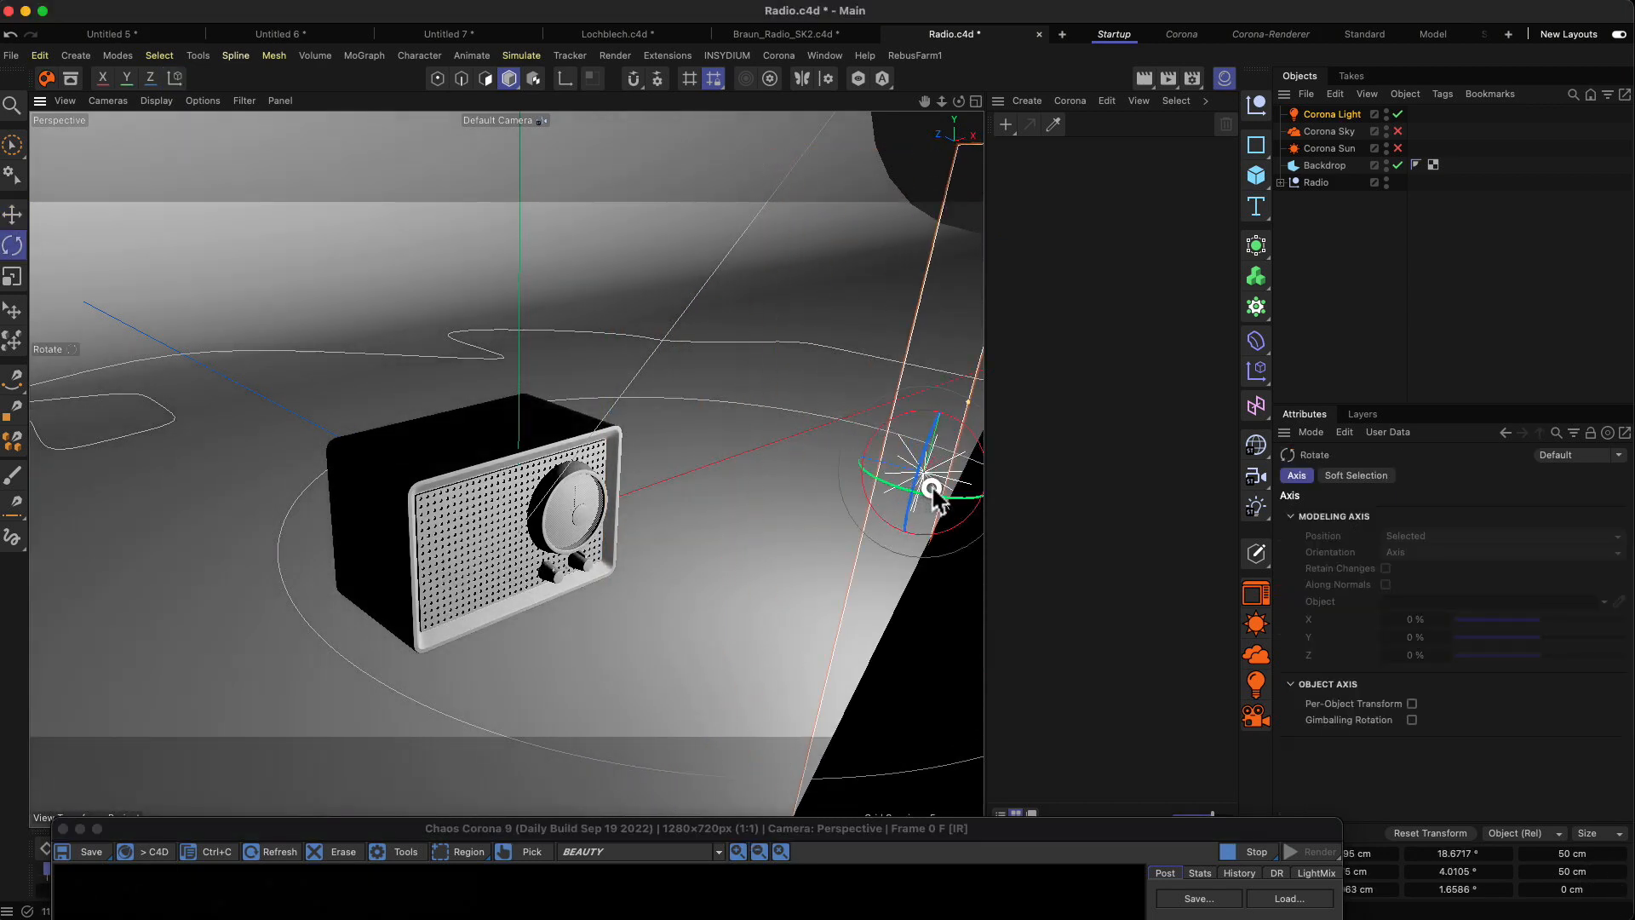
{"action": "left_click_drag", "start_coordinate": [654, 206], "coordinate": [653, 191]}
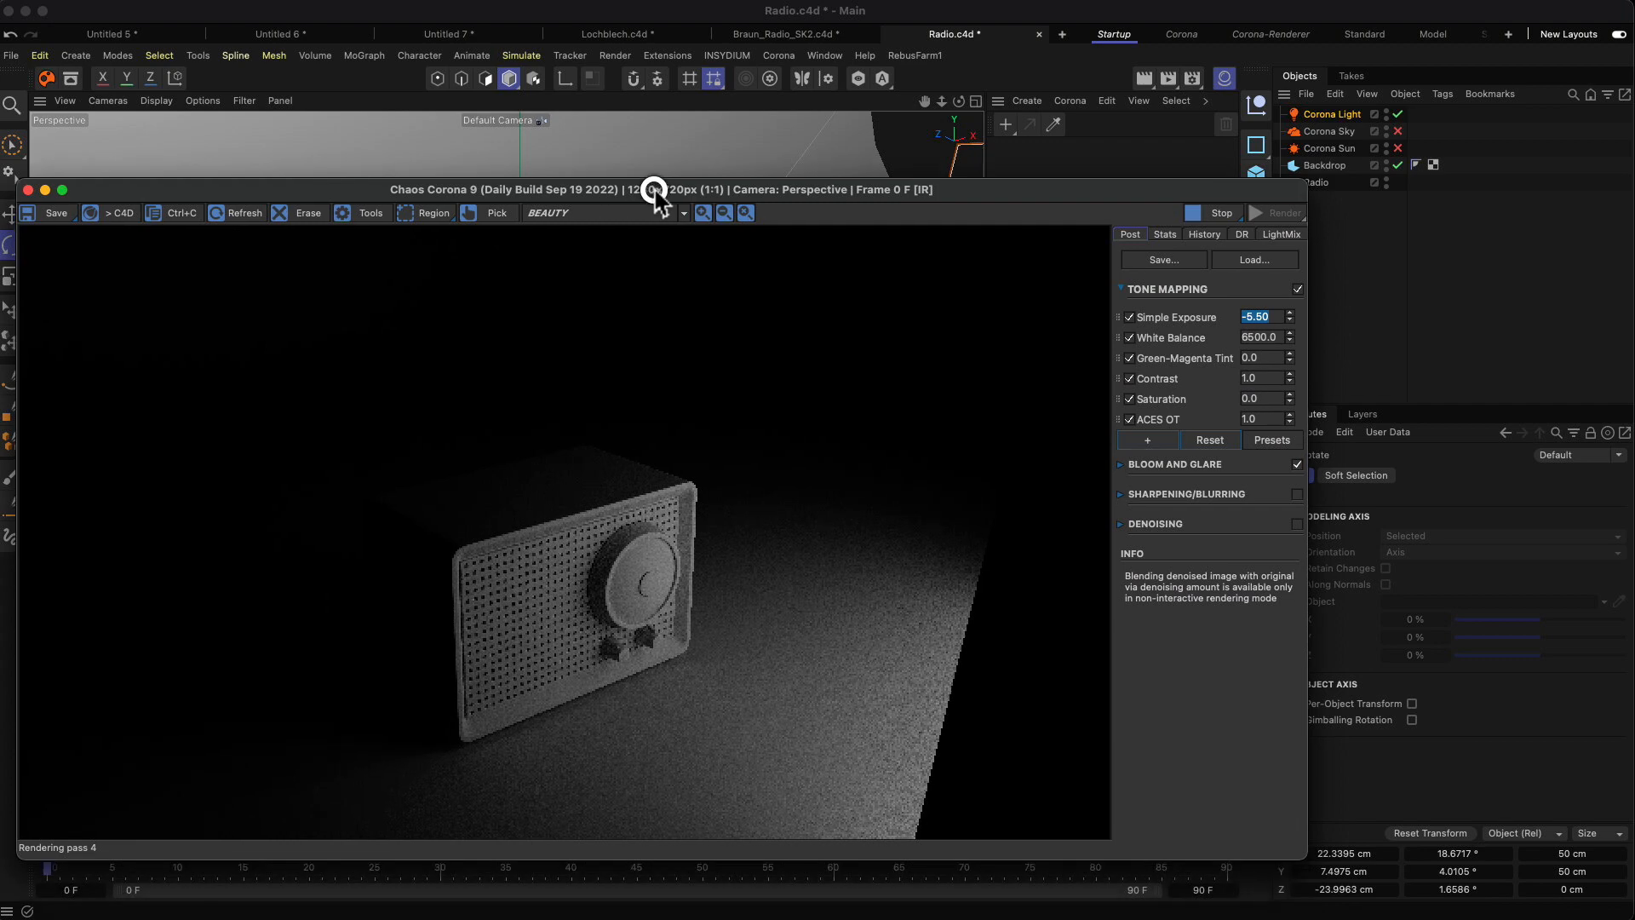
{"action": "left_click_drag", "start_coordinate": [1013, 208], "coordinate": [862, 136]}
Try switching off direct visibility for the Corona Light in the render and turn it back on.
{"action": "left_click", "coordinate": [1323, 113]}
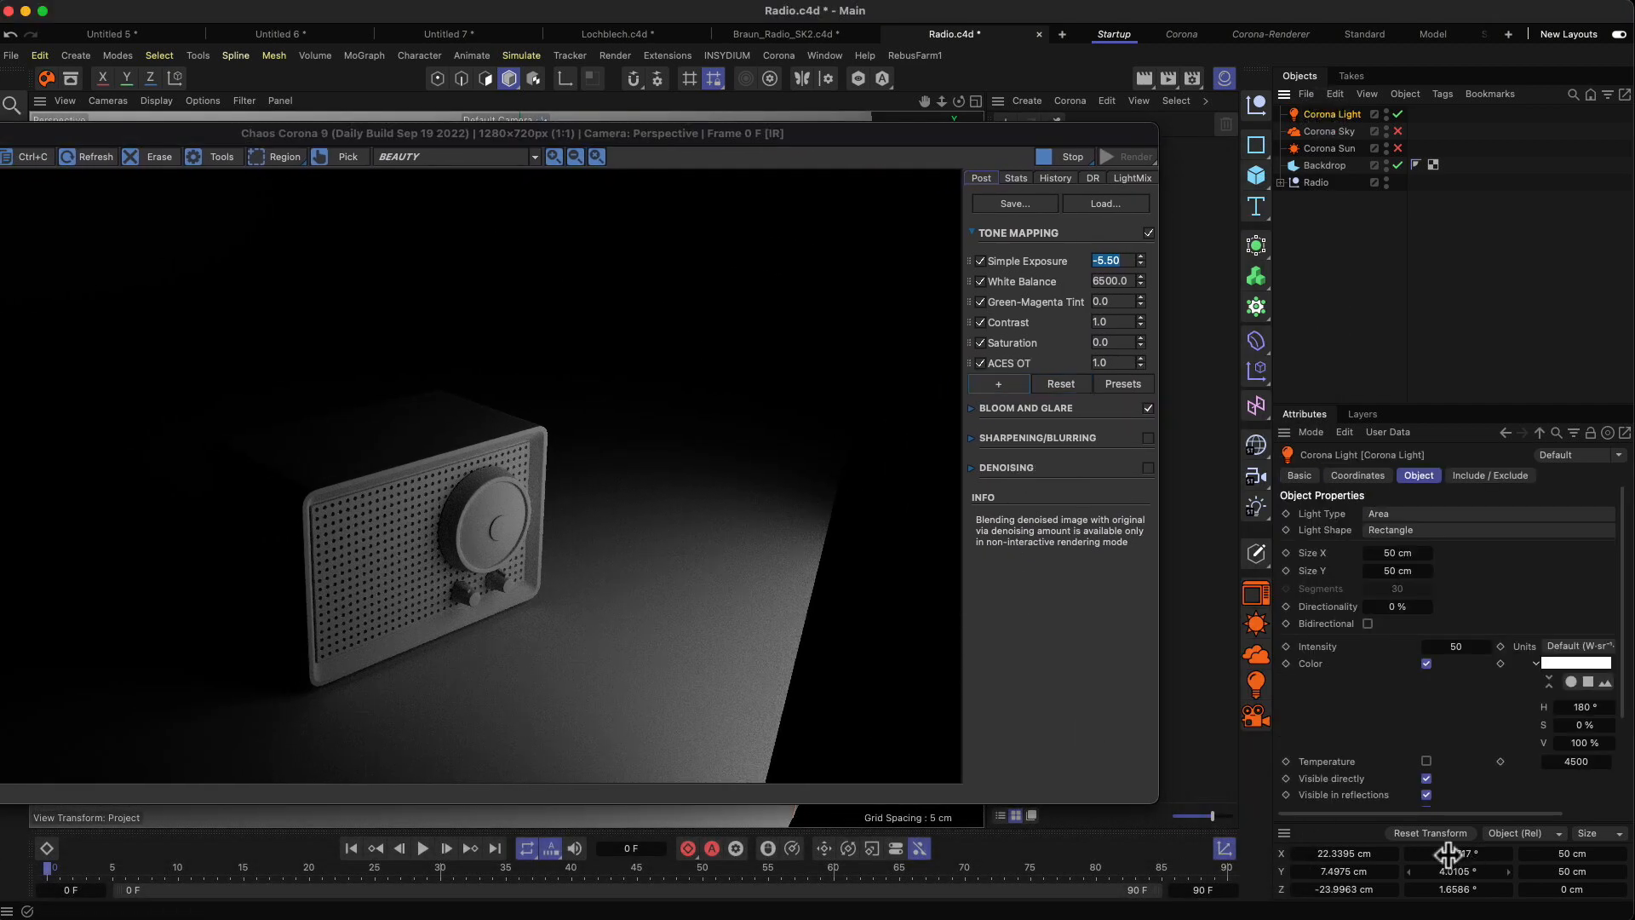
{"action": "scroll", "coordinate": [1620, 579], "scroll_direction": "down", "scroll_amount": 3}
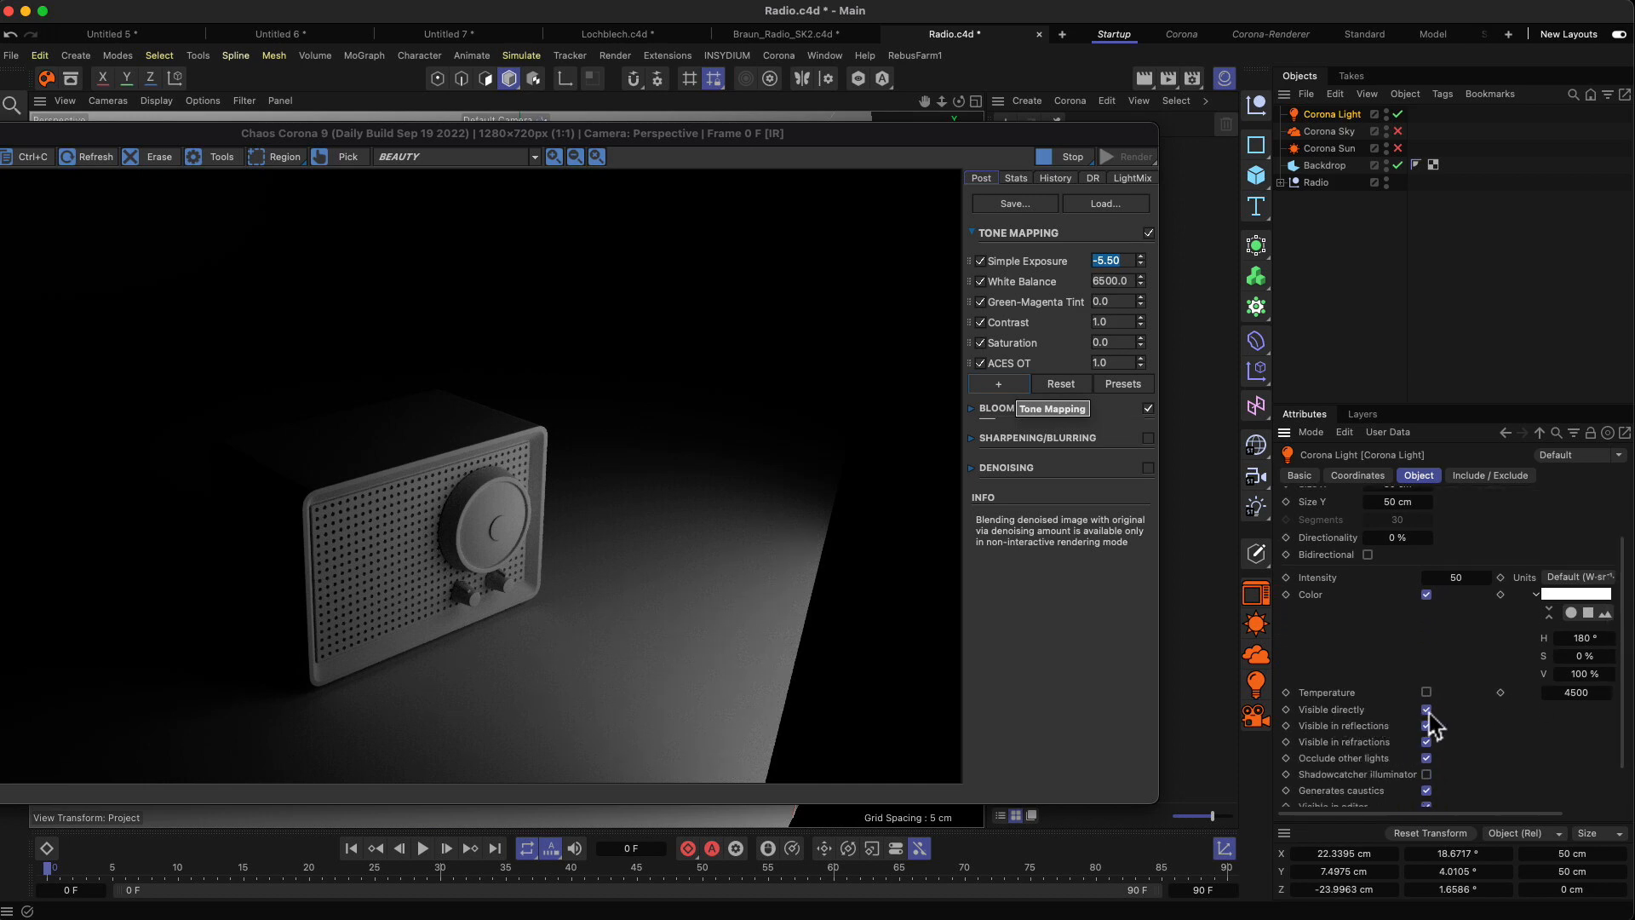
{"action": "left_click", "coordinate": [1426, 711]}
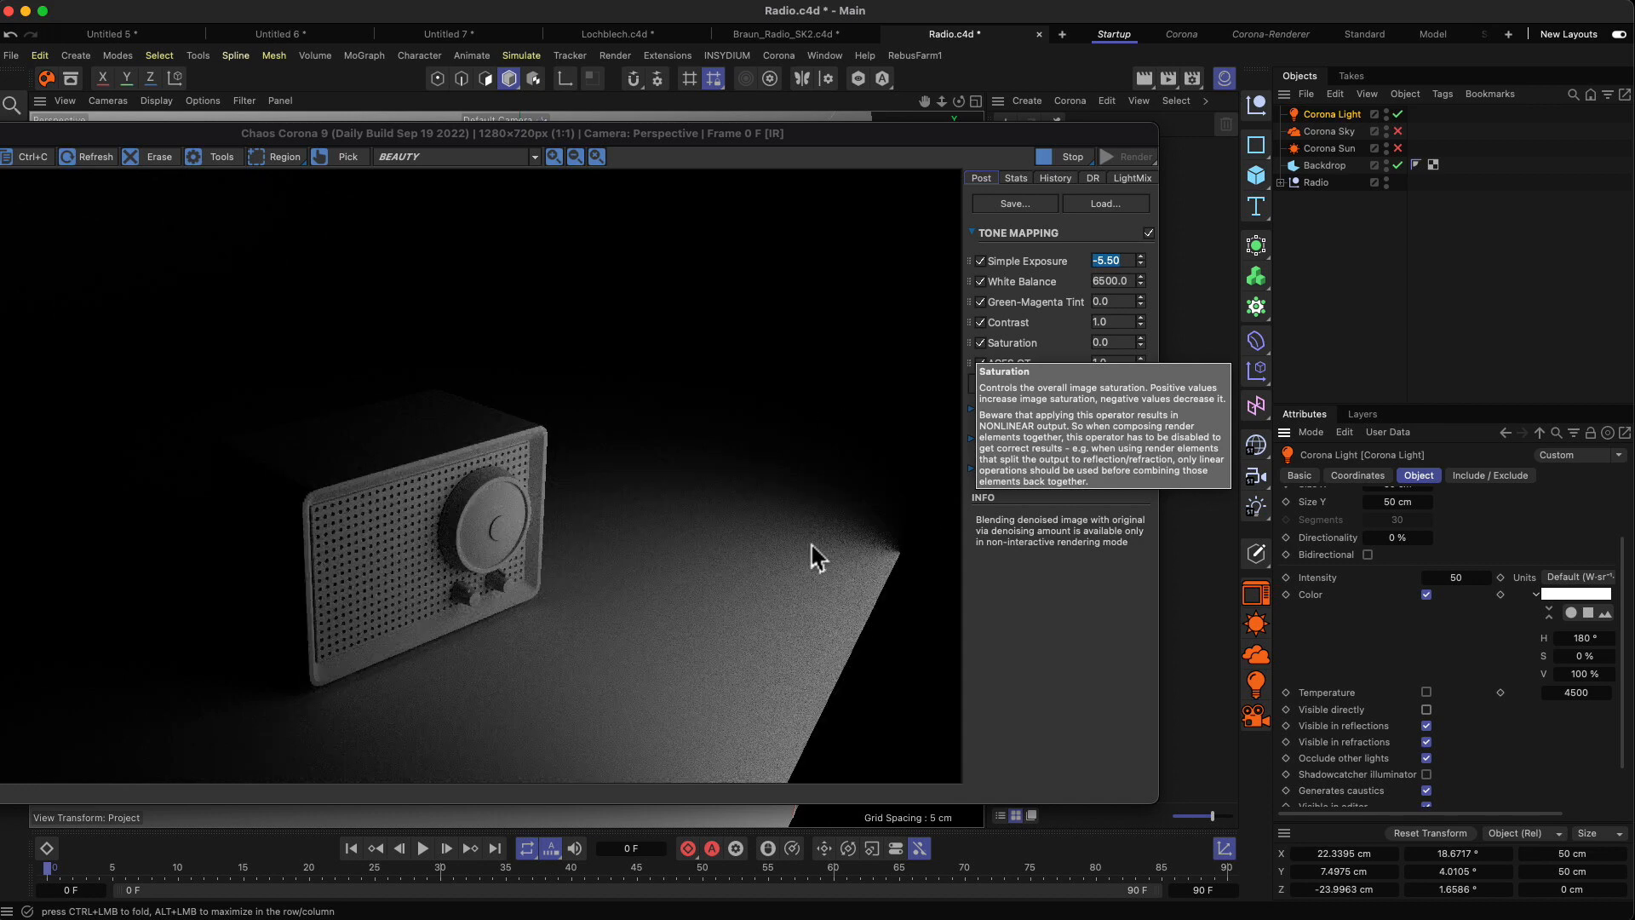
{"action": "left_click", "coordinate": [1426, 710]}
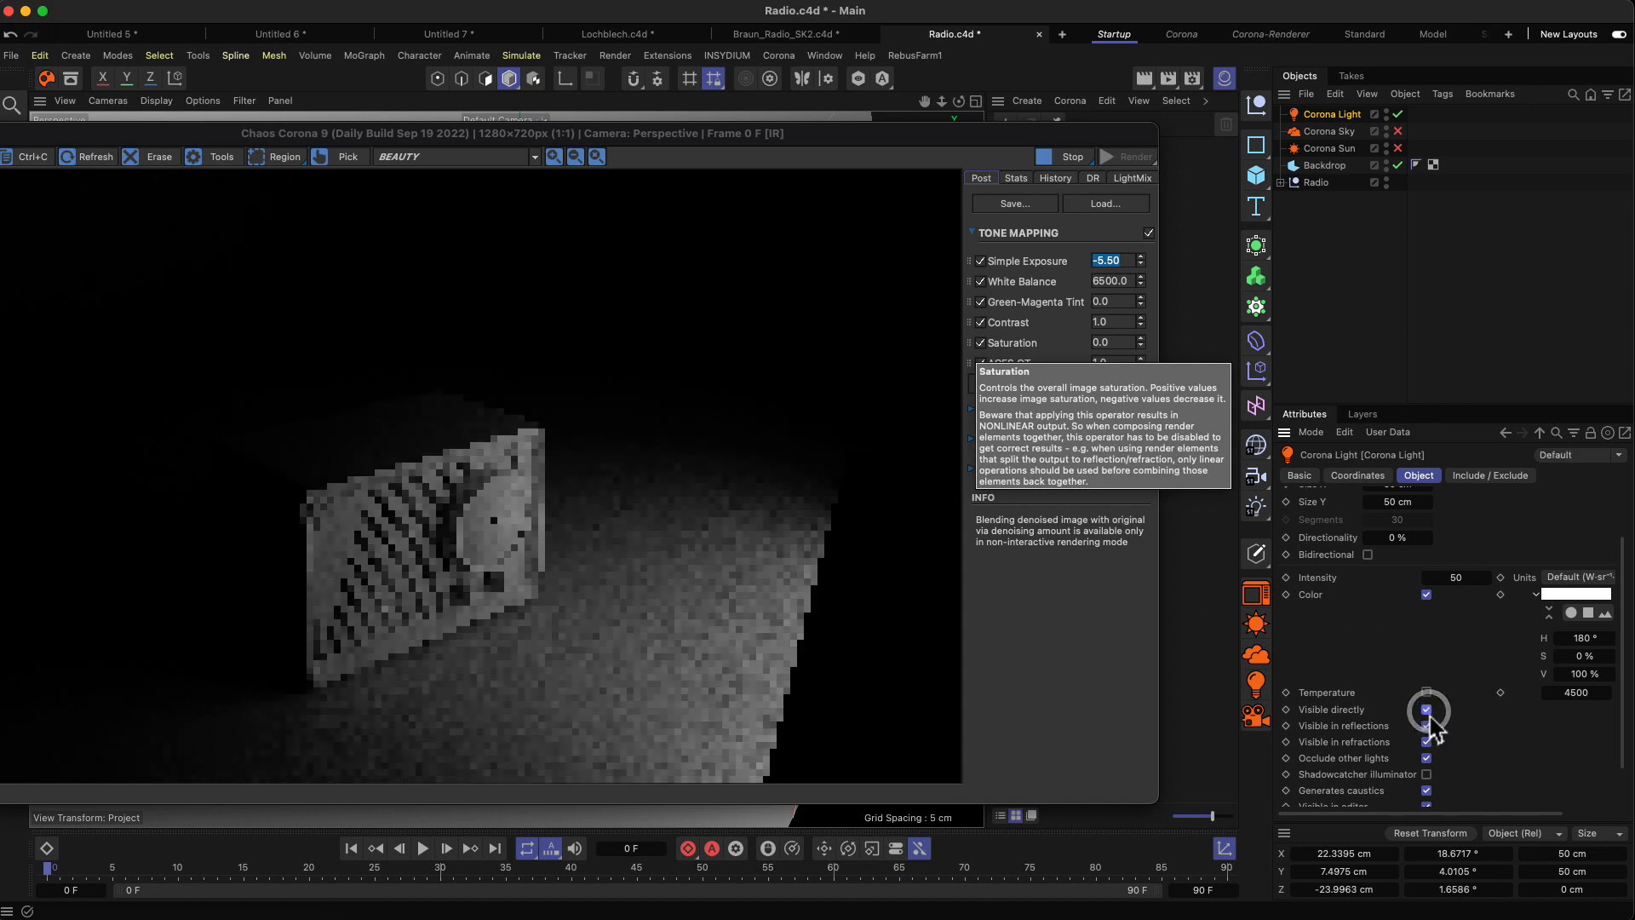
Turn the view towards the Corona Light to see its rectangle in the render, and bring its intensity units into view.
{"action": "left_click", "coordinate": [547, 566]}
{"action": "left_click_drag", "start_coordinate": [795, 145], "coordinate": [755, 473]}
{"action": "left_click_drag", "start_coordinate": [767, 405], "coordinate": [852, 400], "text": "alt"}
{"action": "left_click_drag", "start_coordinate": [652, 323], "coordinate": [628, 321], "text": "alt"}
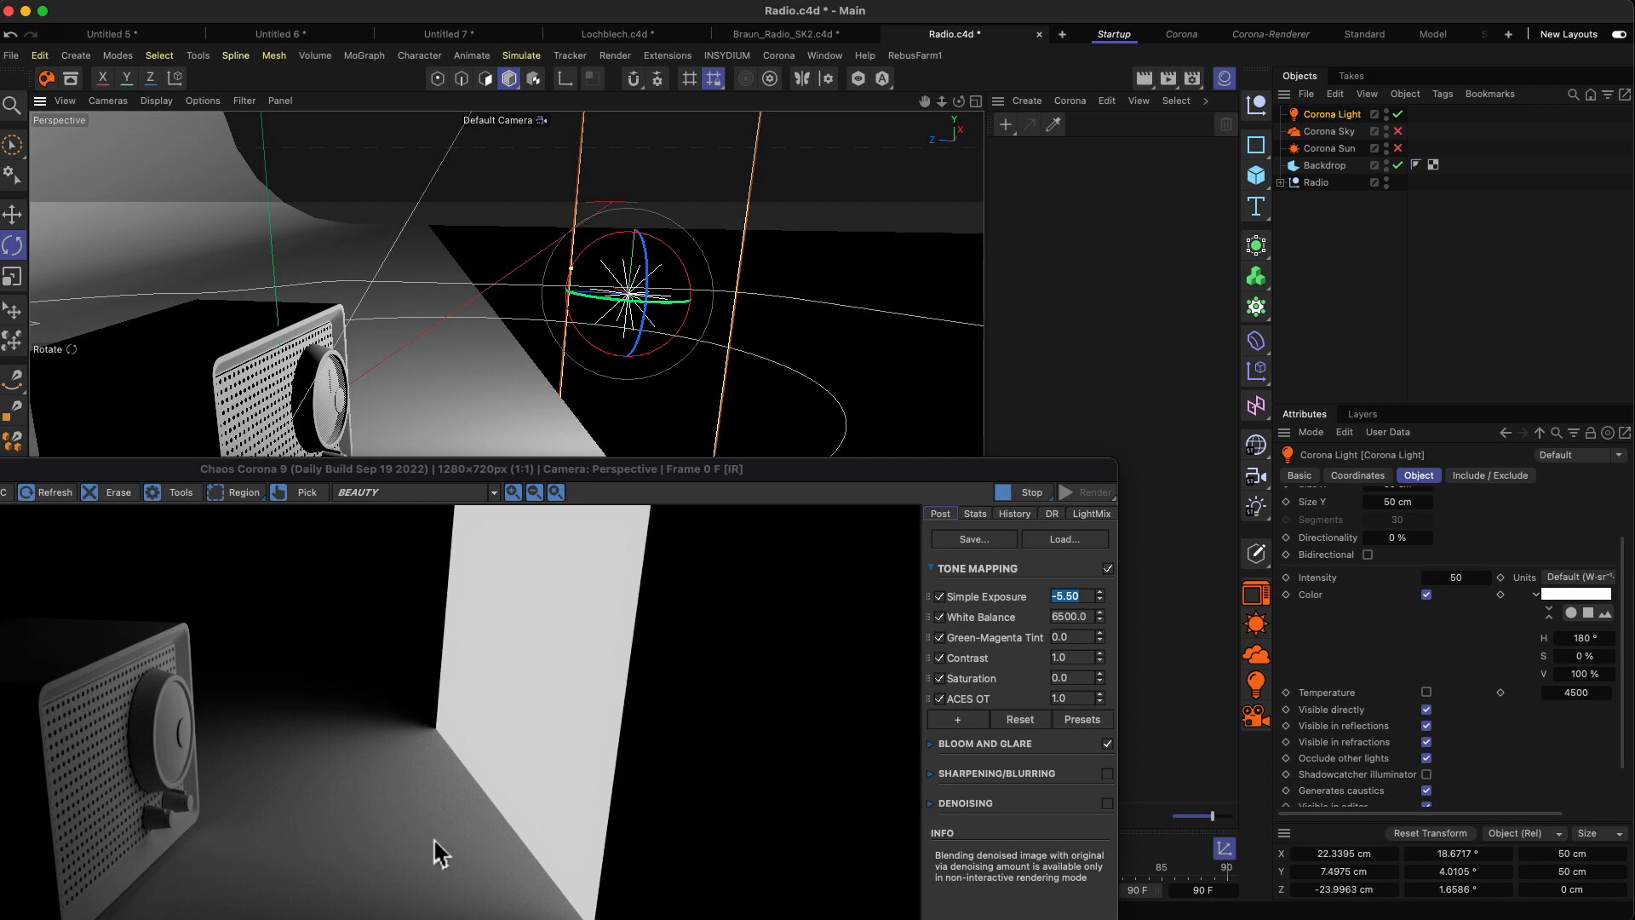
{"action": "left_click_drag", "start_coordinate": [1474, 815], "coordinate": [1530, 813]}
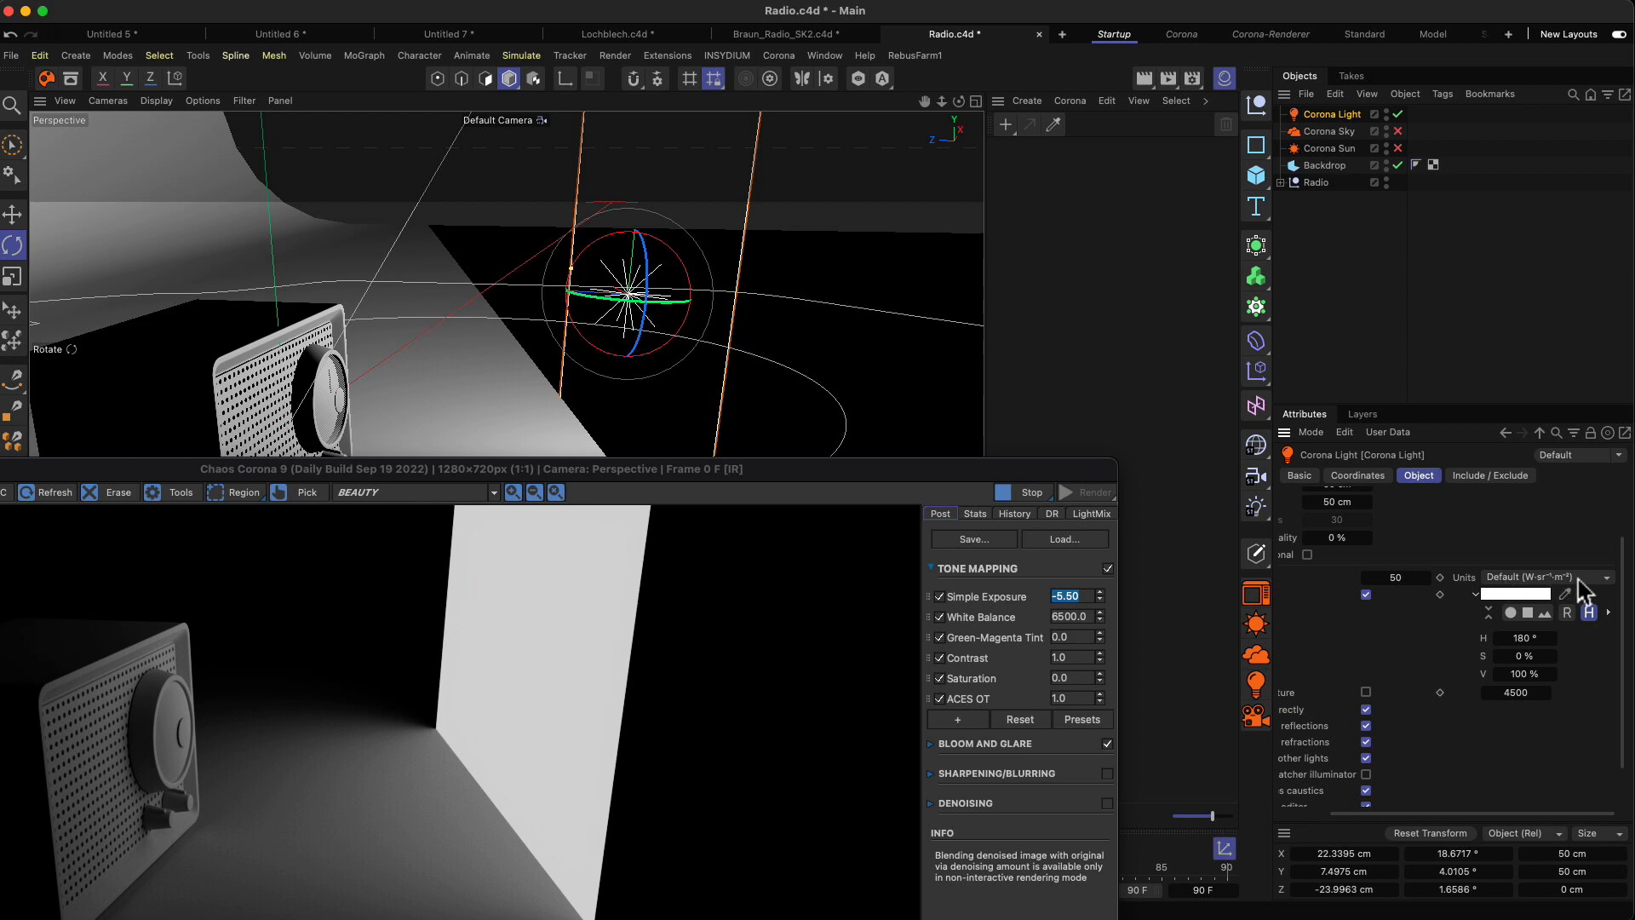
Raise the Corona Light's directionality to 56%.
{"action": "left_click_drag", "start_coordinate": [1502, 811], "coordinate": [1435, 811]}
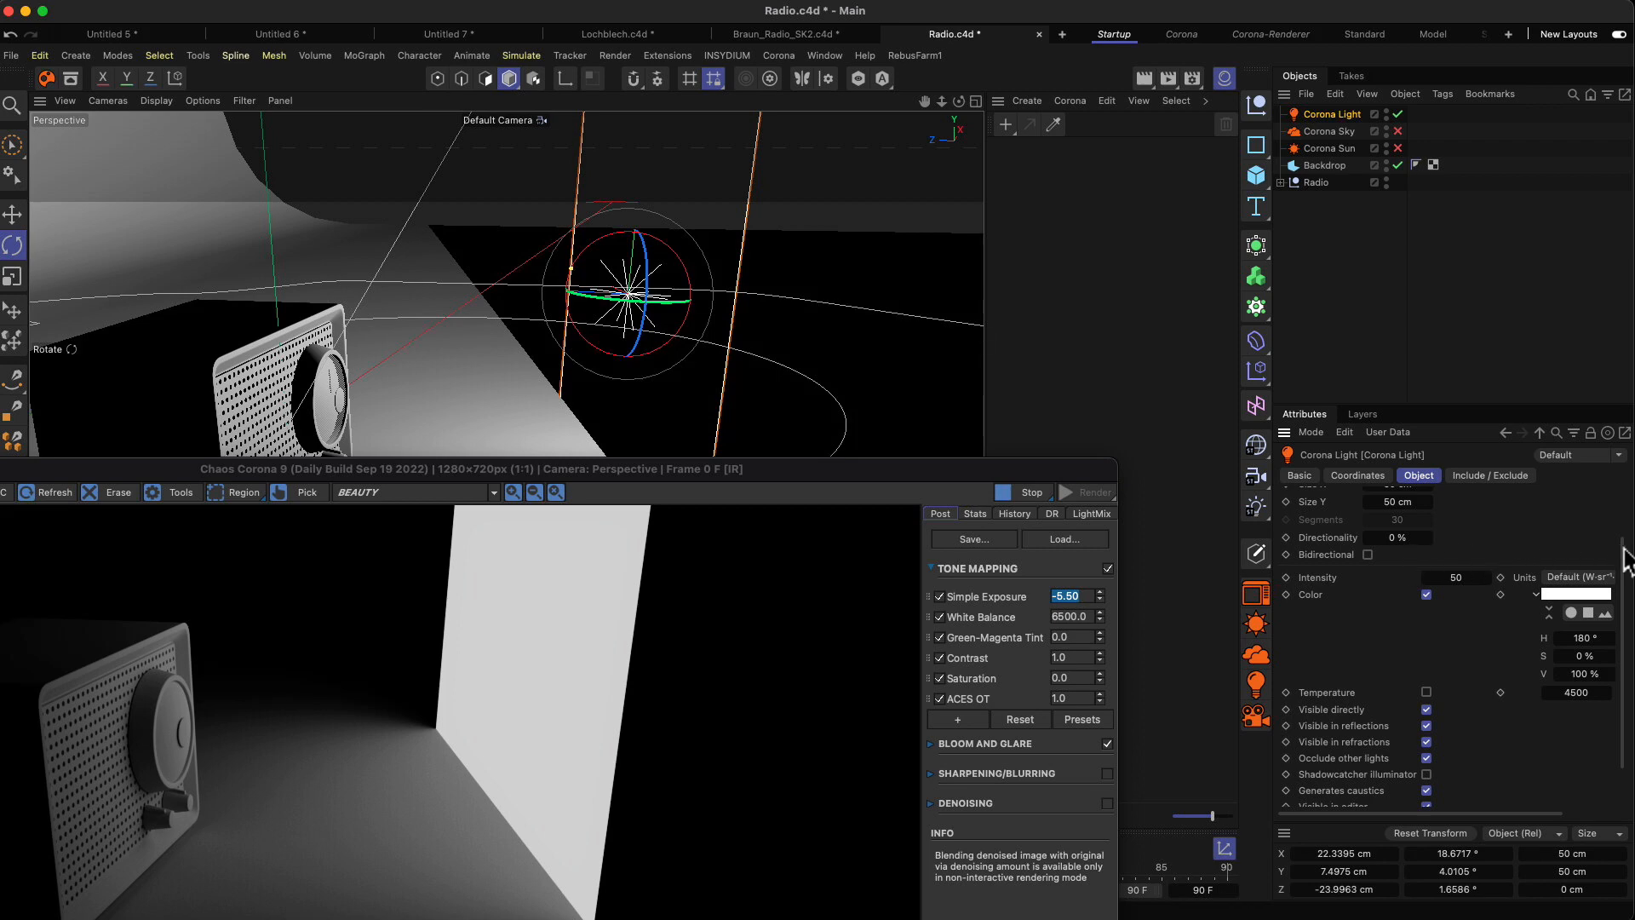
{"action": "left_click_drag", "start_coordinate": [1625, 562], "coordinate": [1626, 509]}
{"action": "left_click_drag", "start_coordinate": [1400, 596], "coordinate": [1396, 596]}
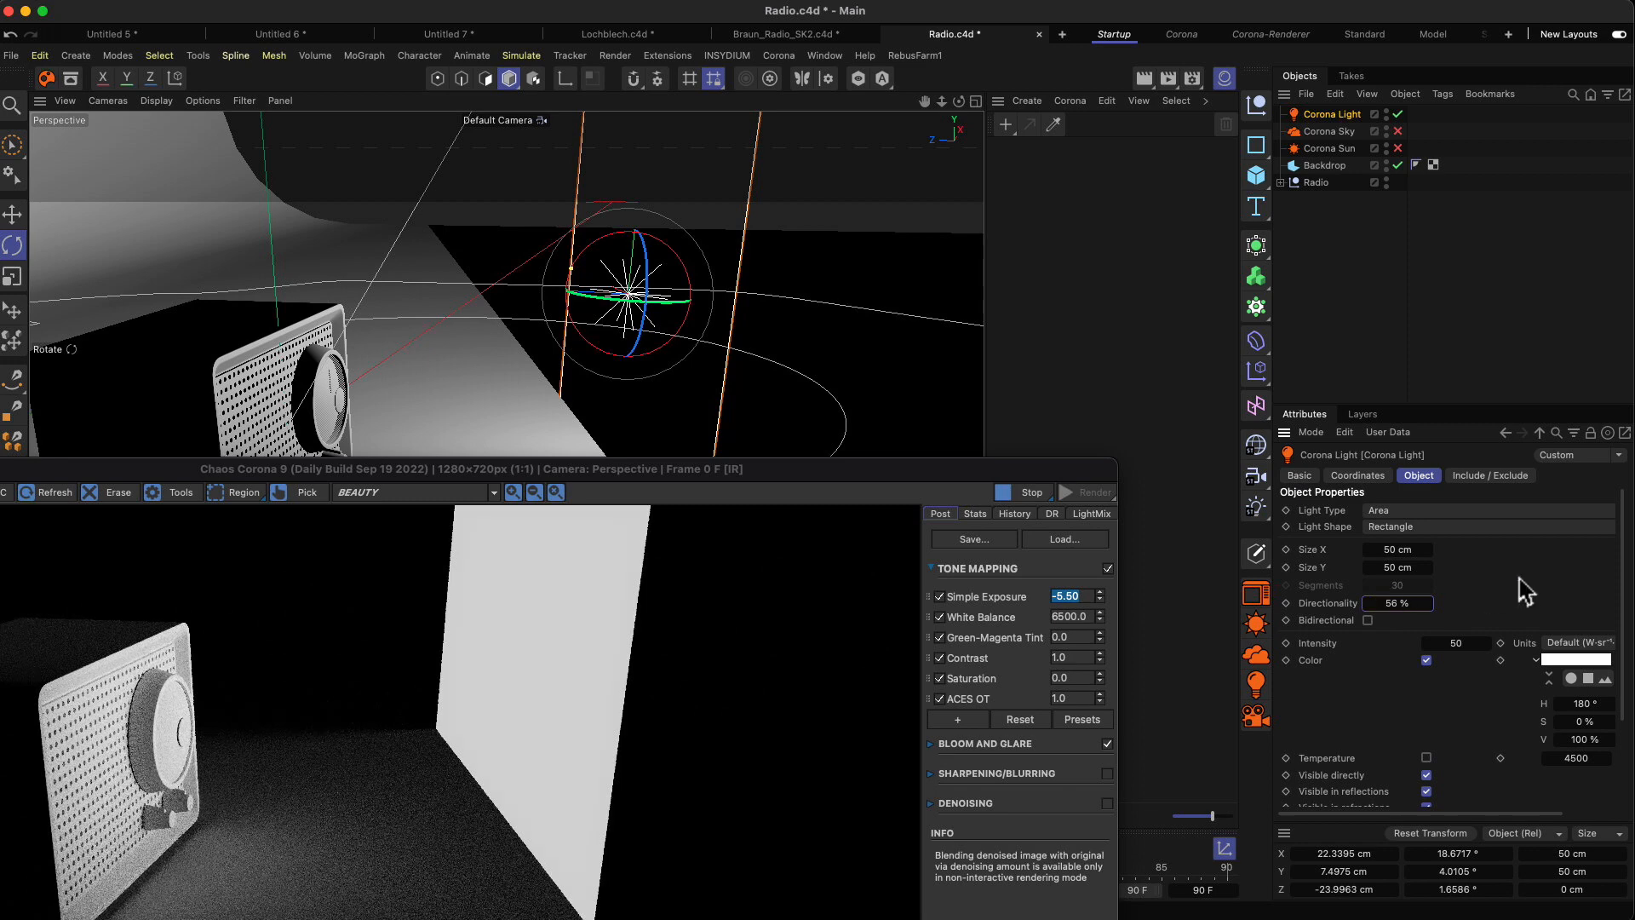
Shrink the rectangular Corona Light to 10 cm by 10 cm and check the radio and light in the render.
{"action": "left_click", "coordinate": [1404, 554]}
{"action": "type", "text": "10"}
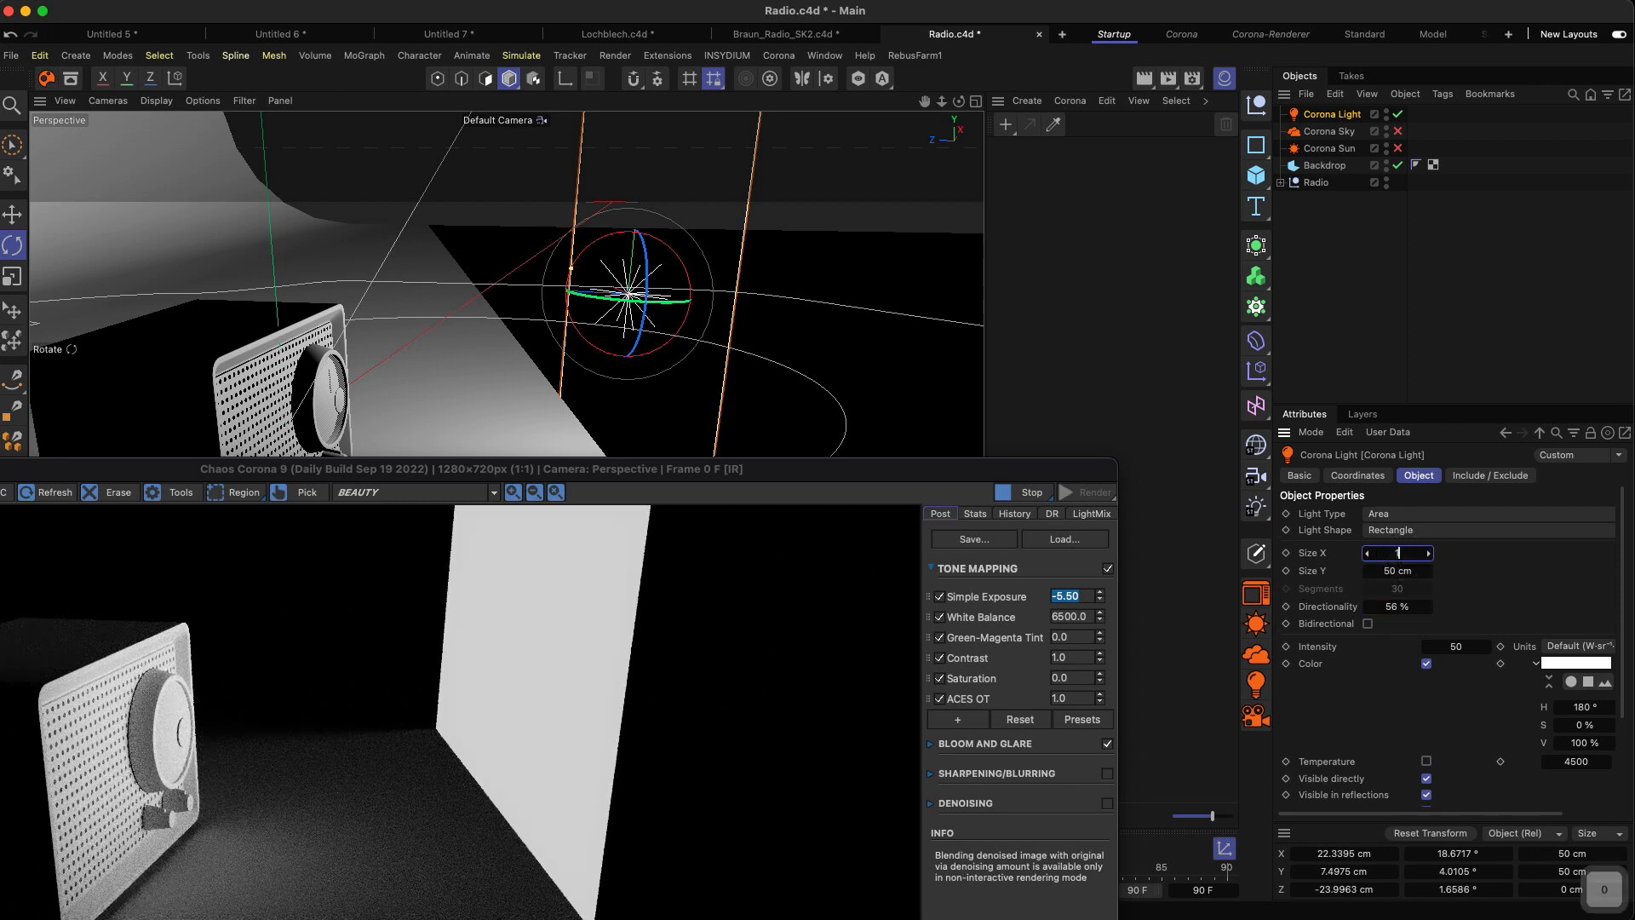
{"action": "key", "text": "Tab"}
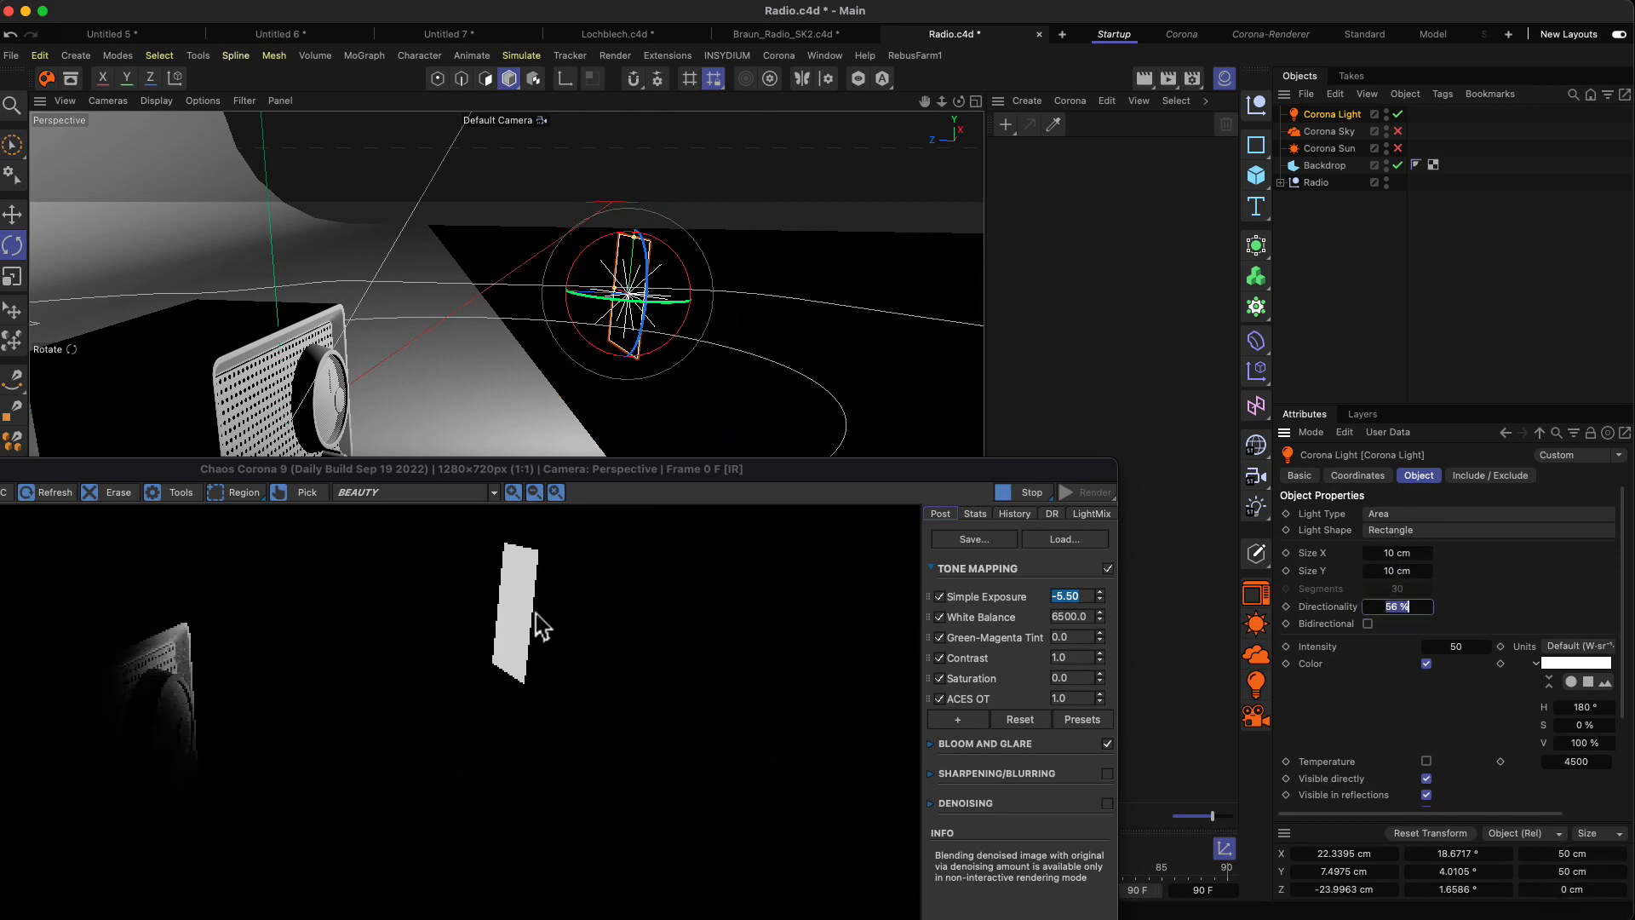
{"action": "left_click_drag", "start_coordinate": [537, 358], "coordinate": [647, 452], "text": "alt"}
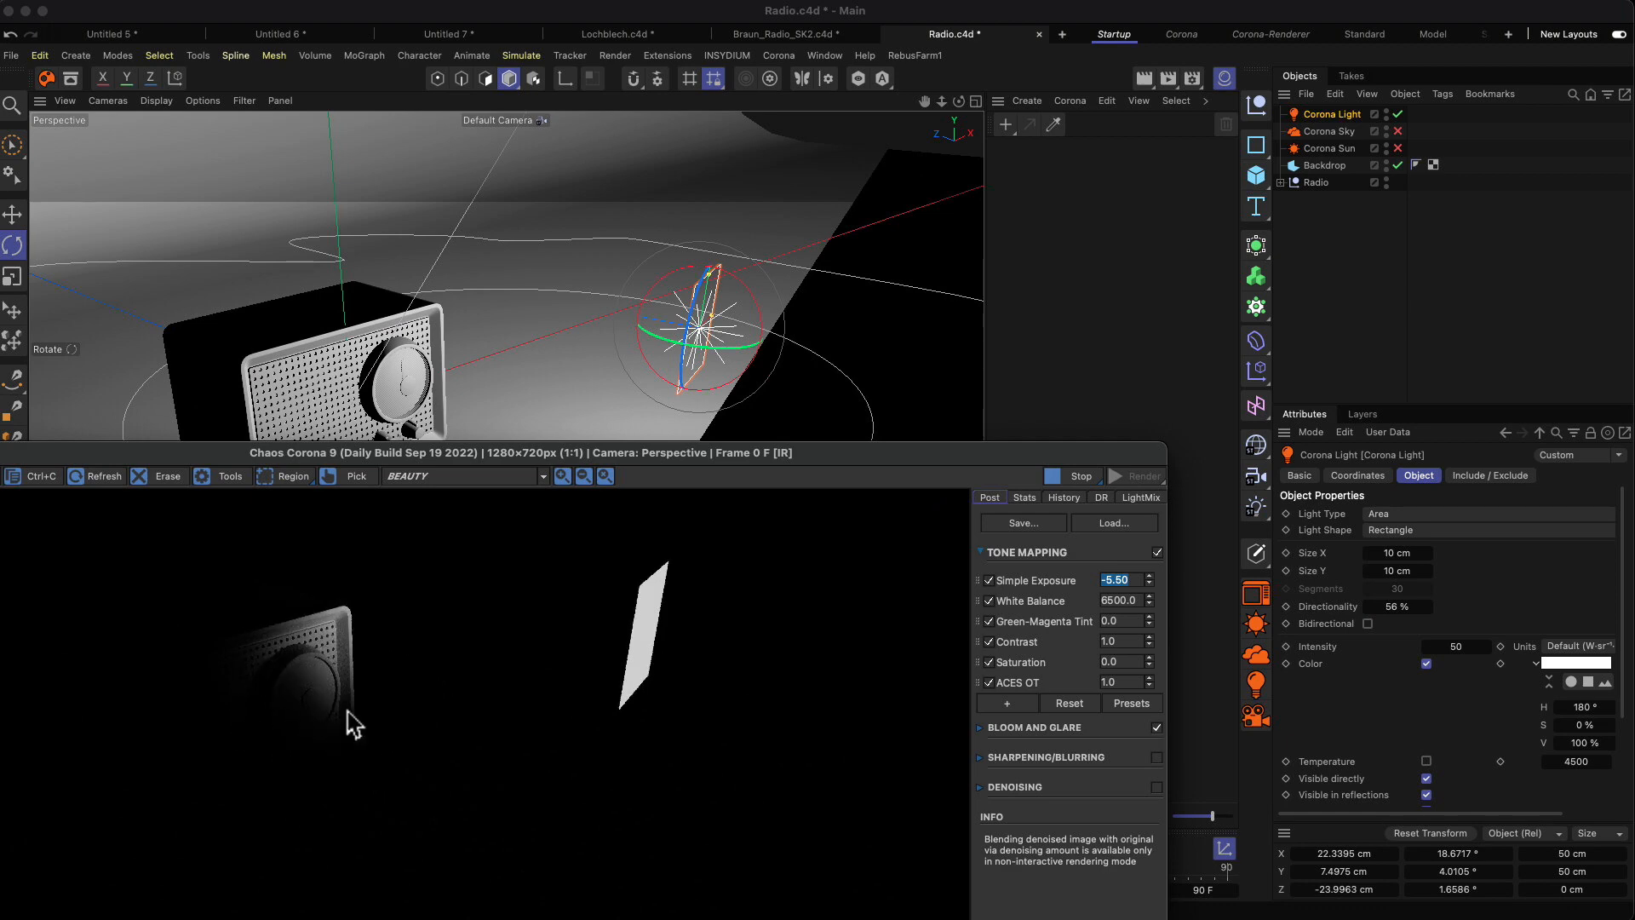
Set the Corona Light's directionality to 0% and its intensity to 1500.
{"action": "left_click", "coordinate": [1416, 606]}
{"action": "type", "text": "0"}
{"action": "key", "text": "Return"}
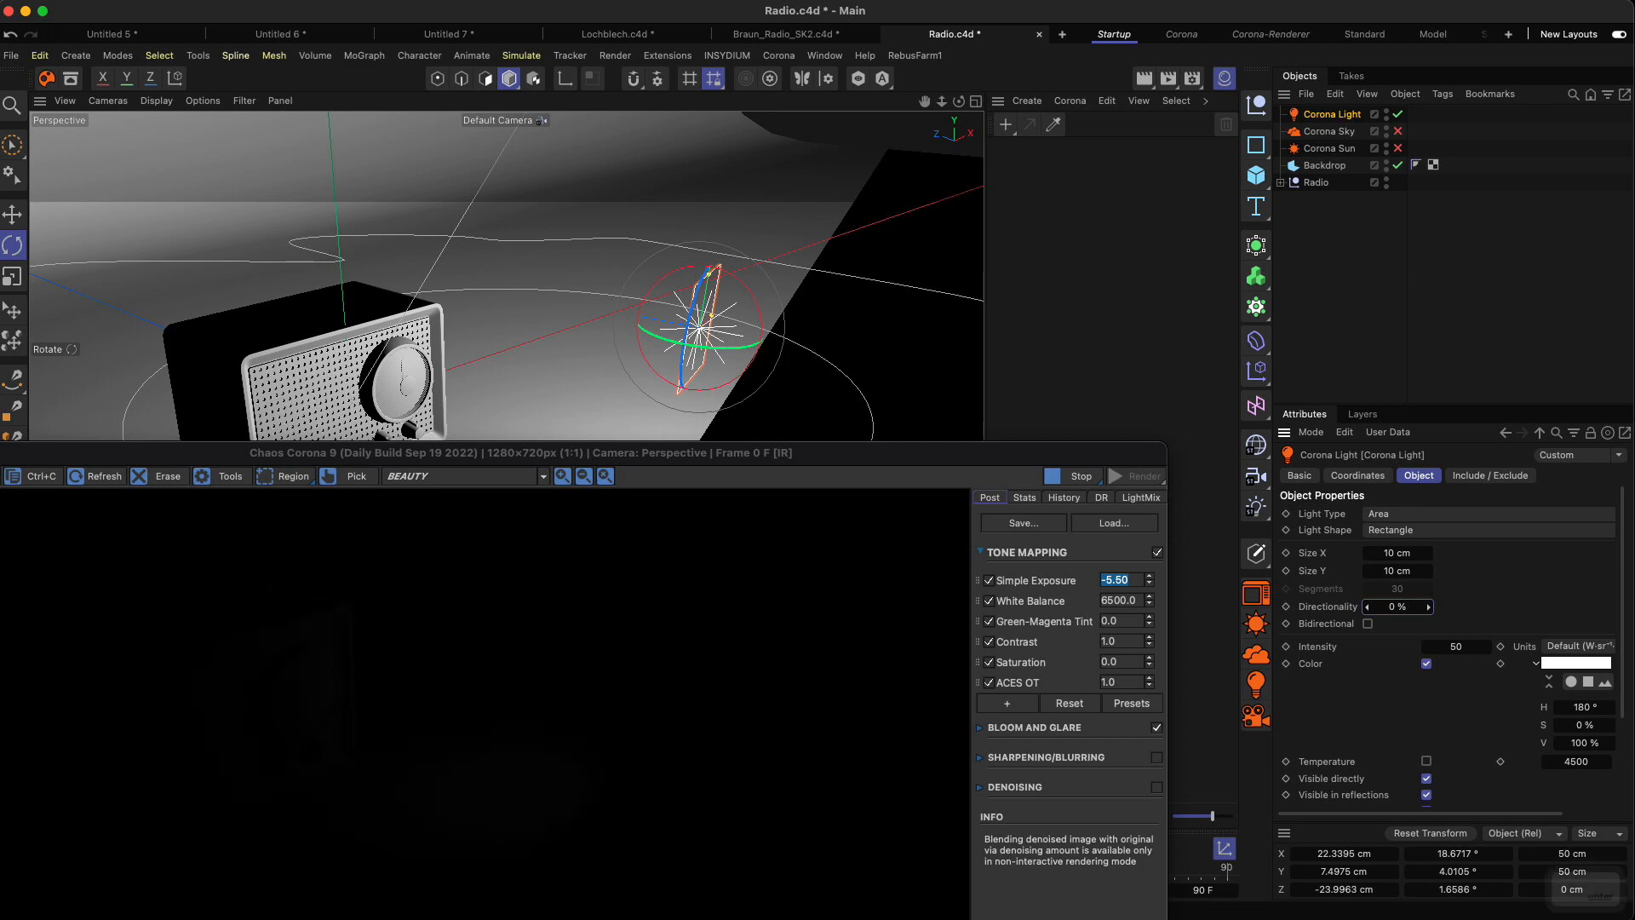
{"action": "left_click", "coordinate": [1458, 647]}
{"action": "type", "text": "1500"}
{"action": "key", "text": "Return"}
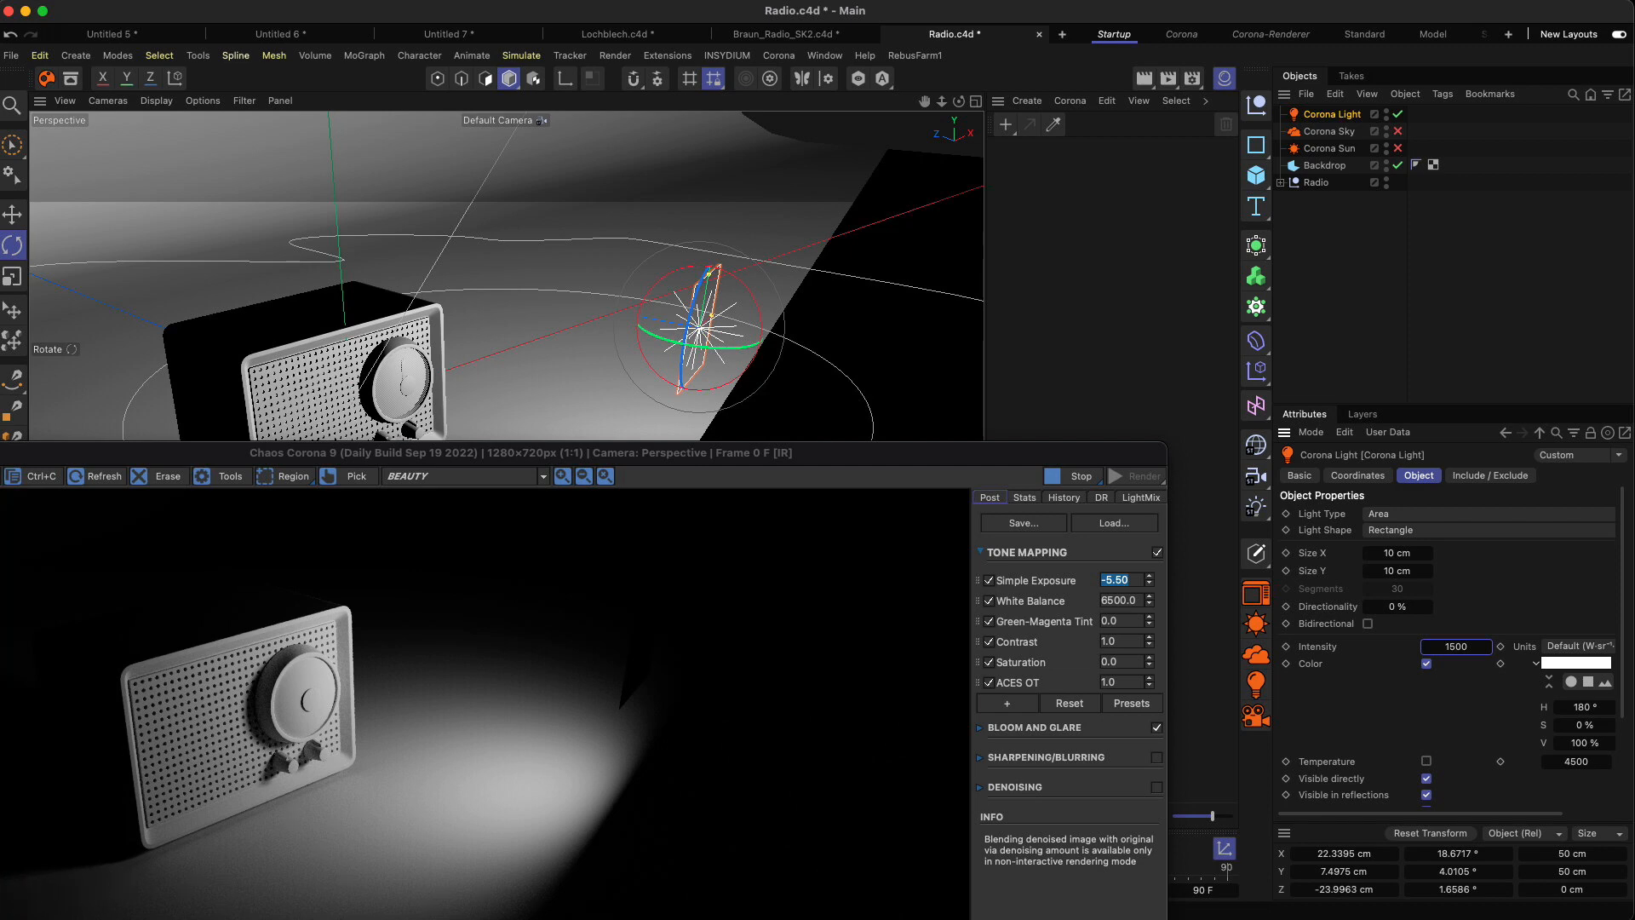
Enlarge the rectangular Corona Light to 100 cm by 100 cm and set its intensity to 100.
{"action": "left_click", "coordinate": [1394, 554]}
{"action": "type", "text": "100"}
{"action": "key", "text": "Tab"}
{"action": "type", "text": "100"}
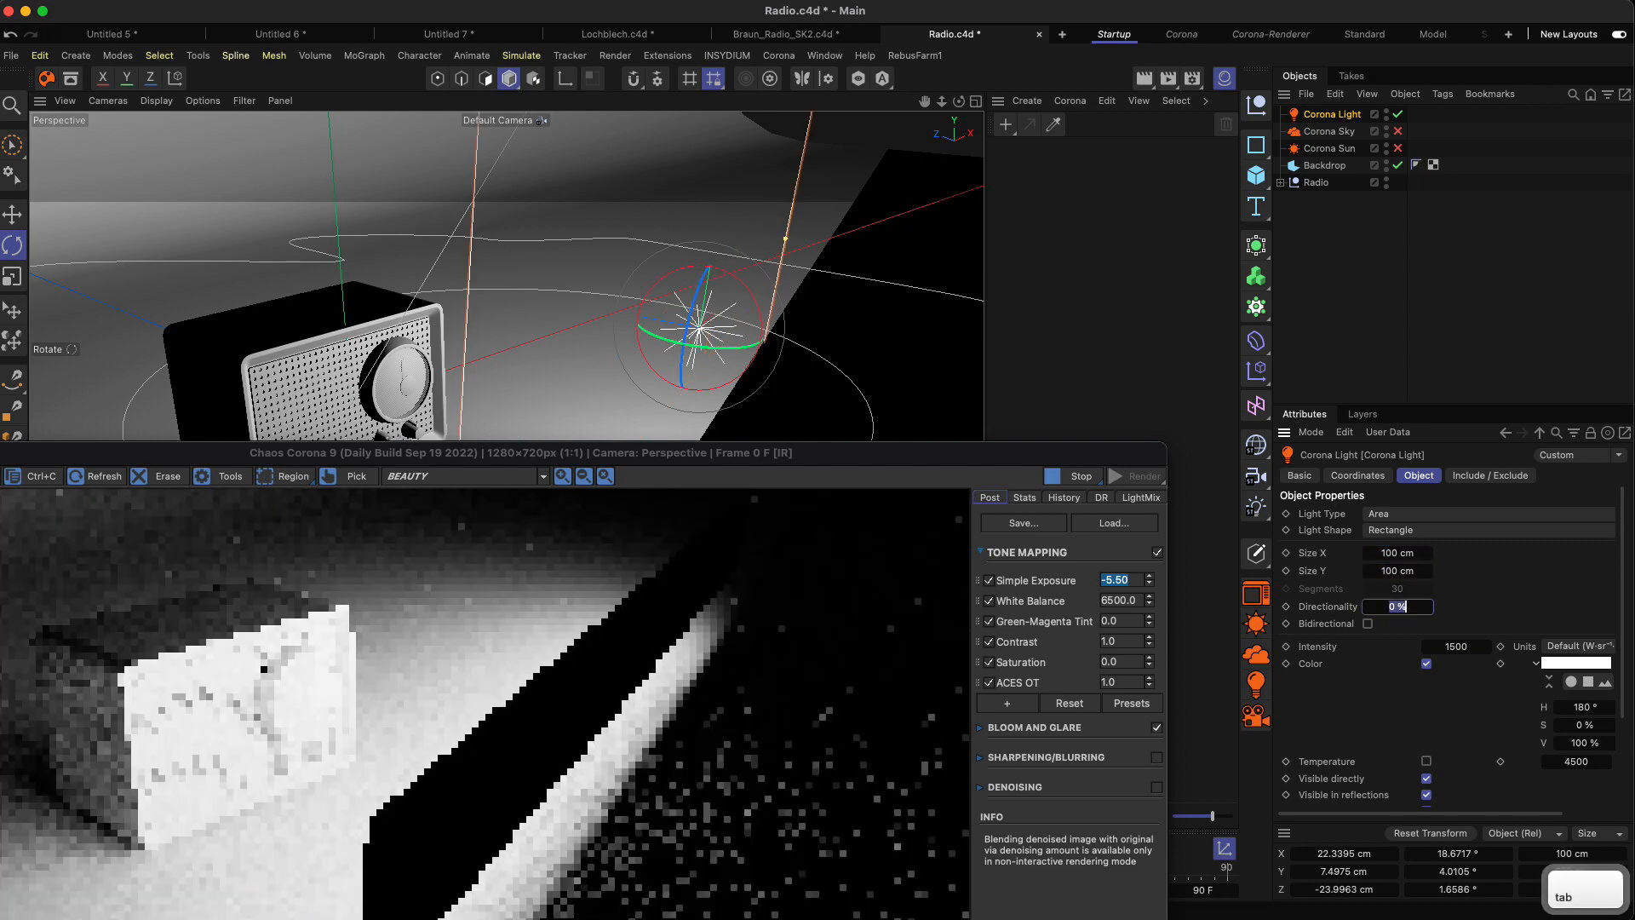
{"action": "key", "text": "Tab"}
{"action": "left_click", "coordinate": [1456, 647]}
{"action": "type", "text": "100"}
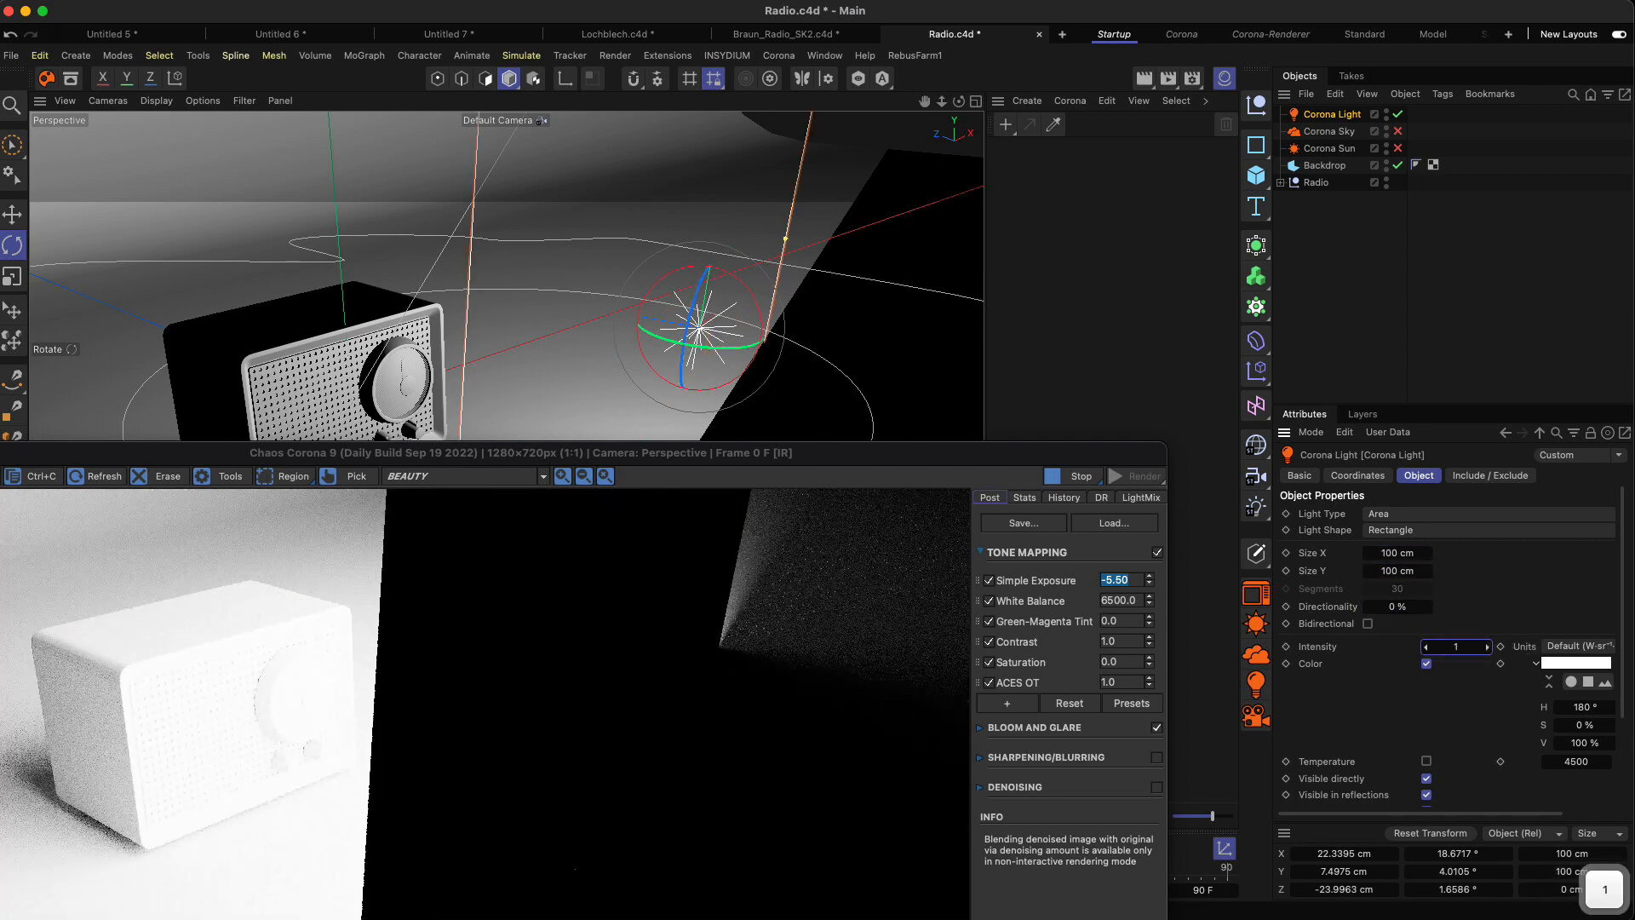
{"action": "key", "text": "Return"}
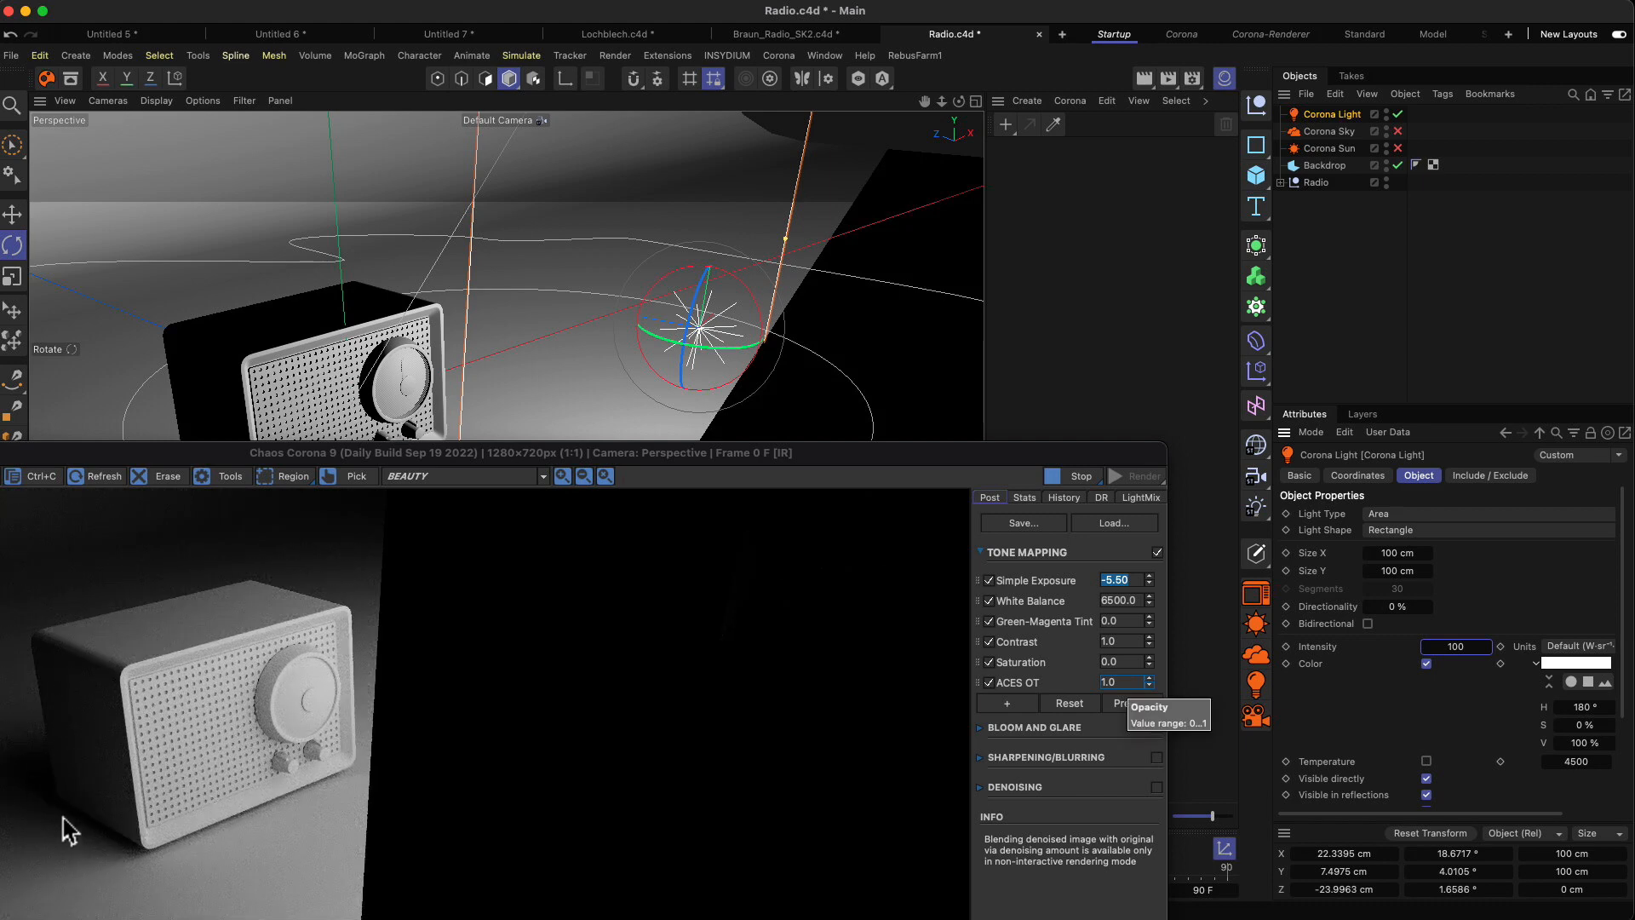
Set the rectangular Corona Light's size to 50 cm by 50 cm.
{"action": "left_click", "coordinate": [1416, 554]}
{"action": "type", "text": "50"}
{"action": "key", "text": "Tab"}
{"action": "type", "text": "50"}
{"action": "key", "text": "Tab"}
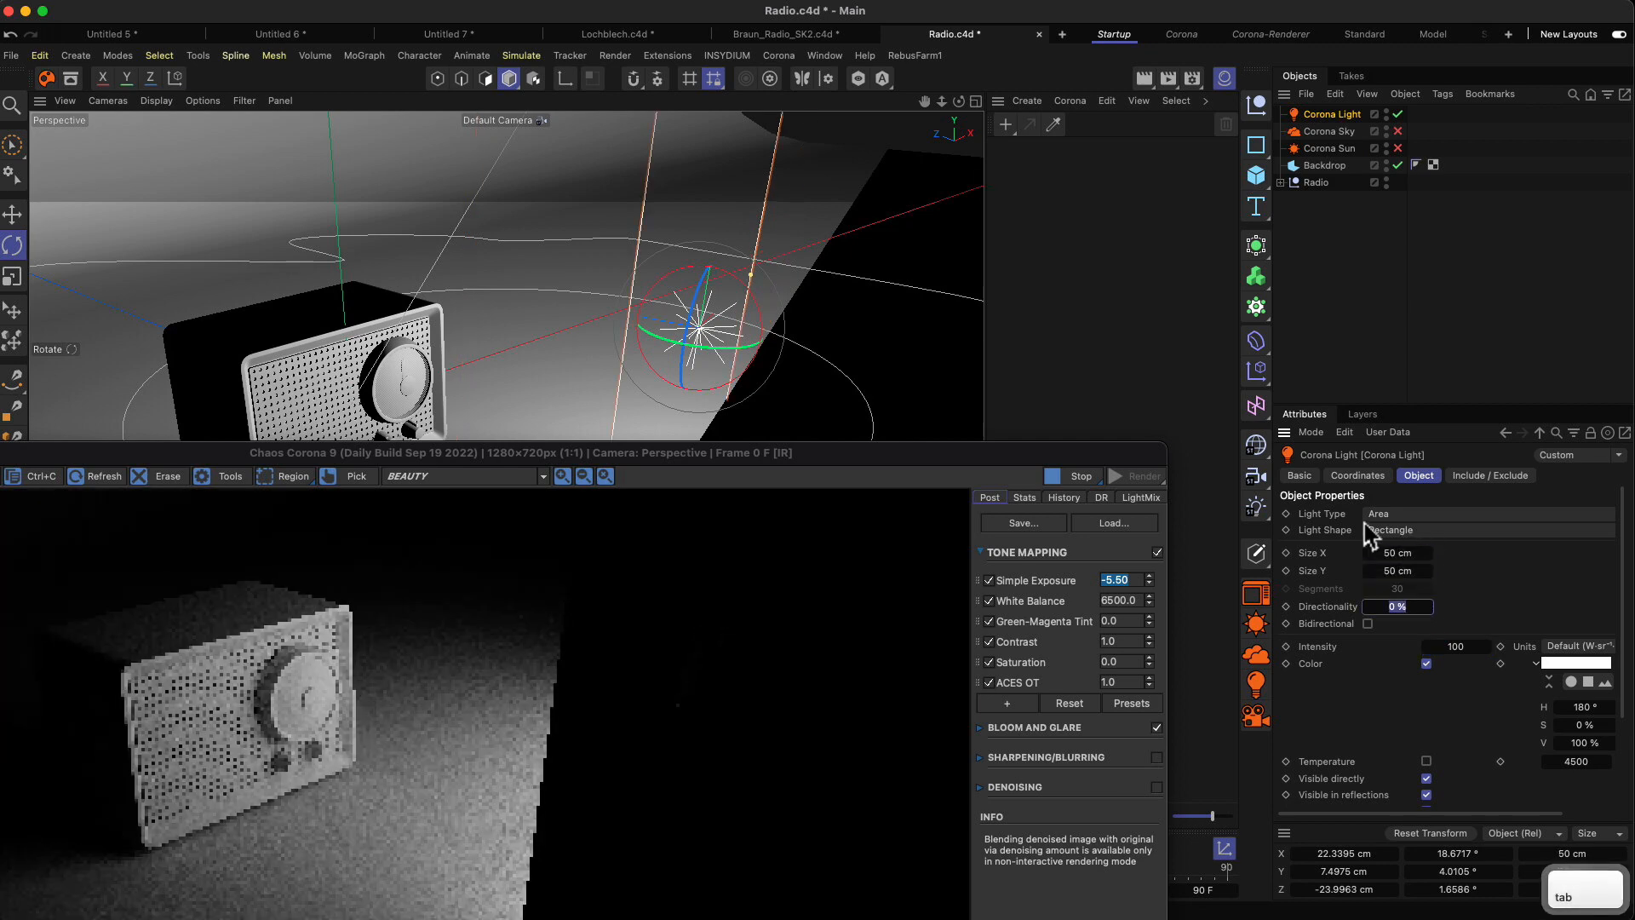
Try the Sector light type on the Corona Light and widen its sphere sector's angle, viewing its curved shape from the side.
{"action": "left_click", "coordinate": [1402, 516]}
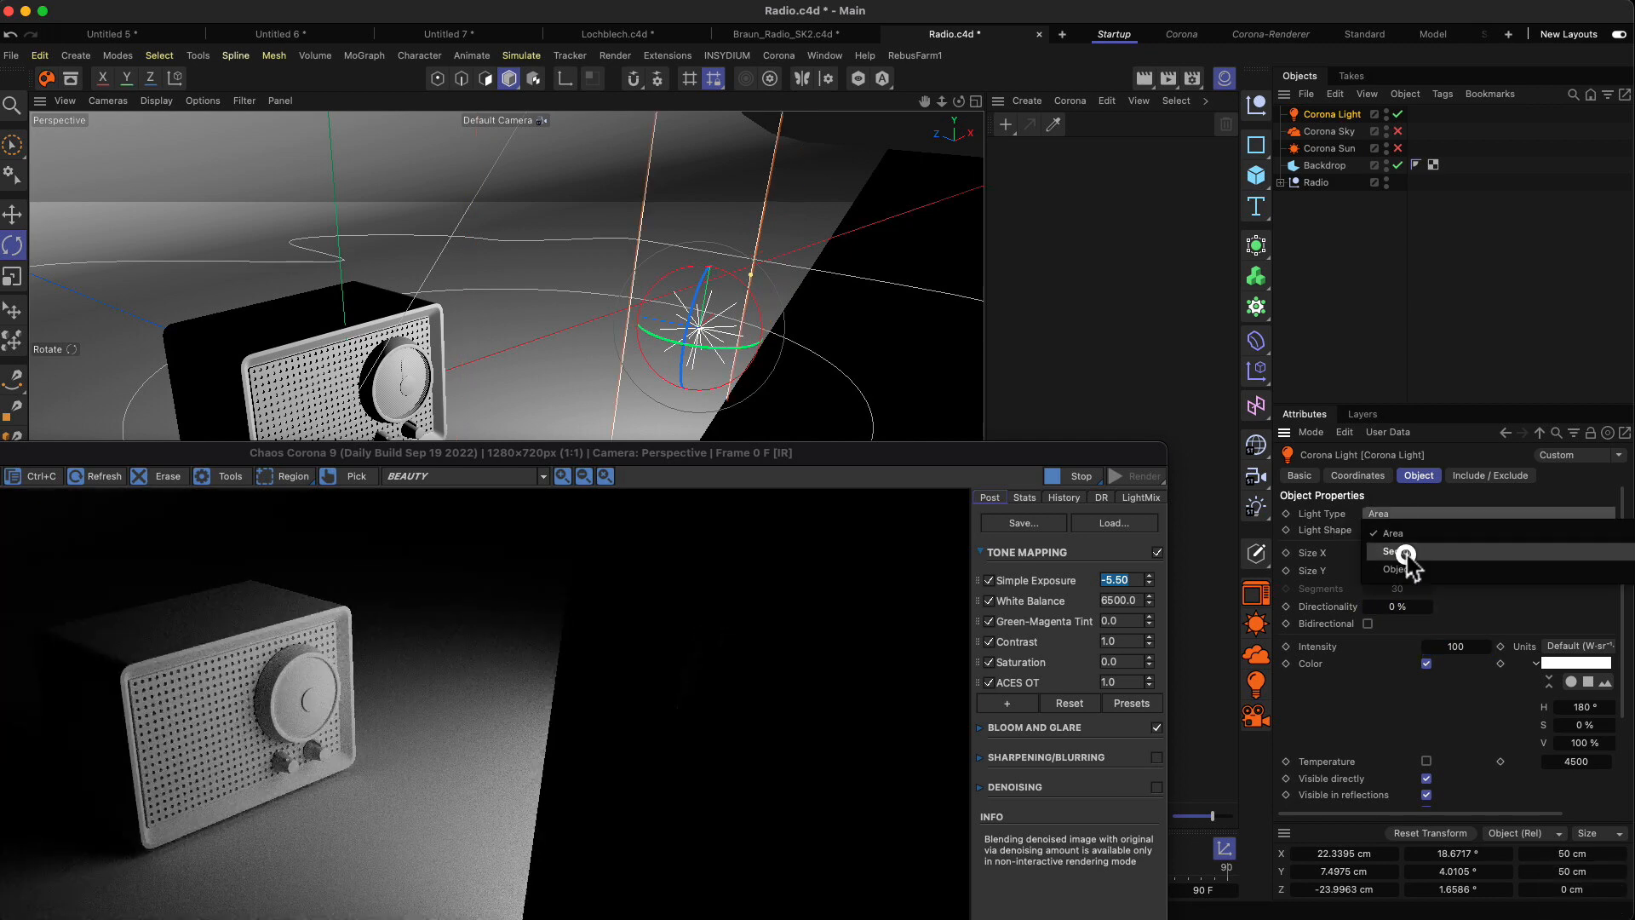
{"action": "left_click", "coordinate": [1404, 552]}
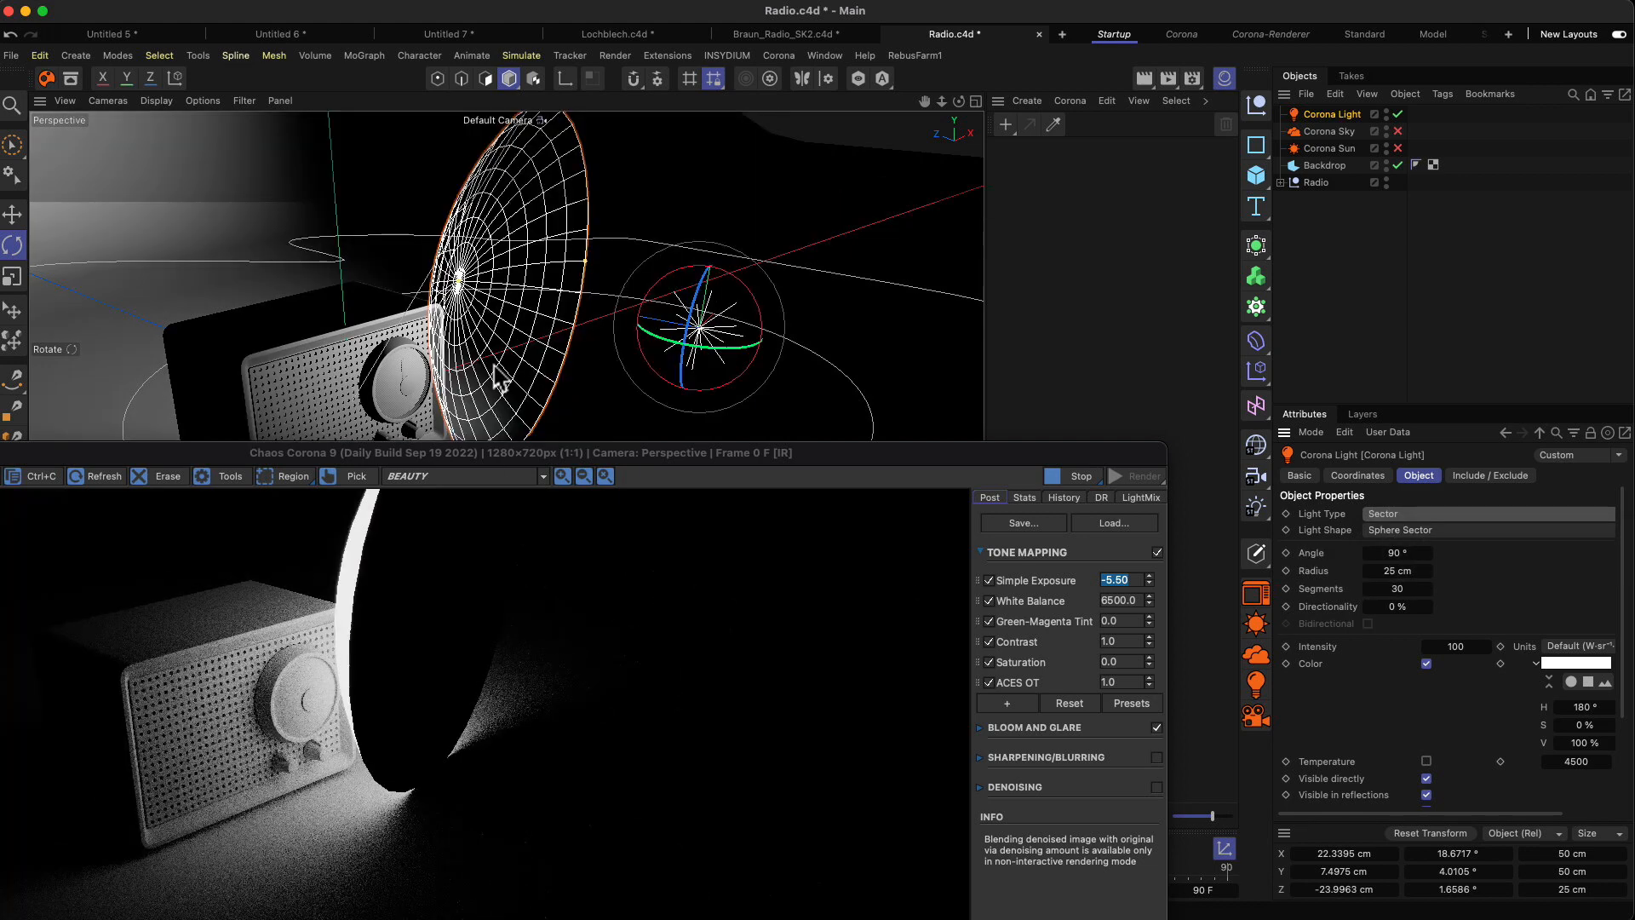
{"action": "left_click_drag", "start_coordinate": [437, 290], "coordinate": [698, 352], "text": "alt"}
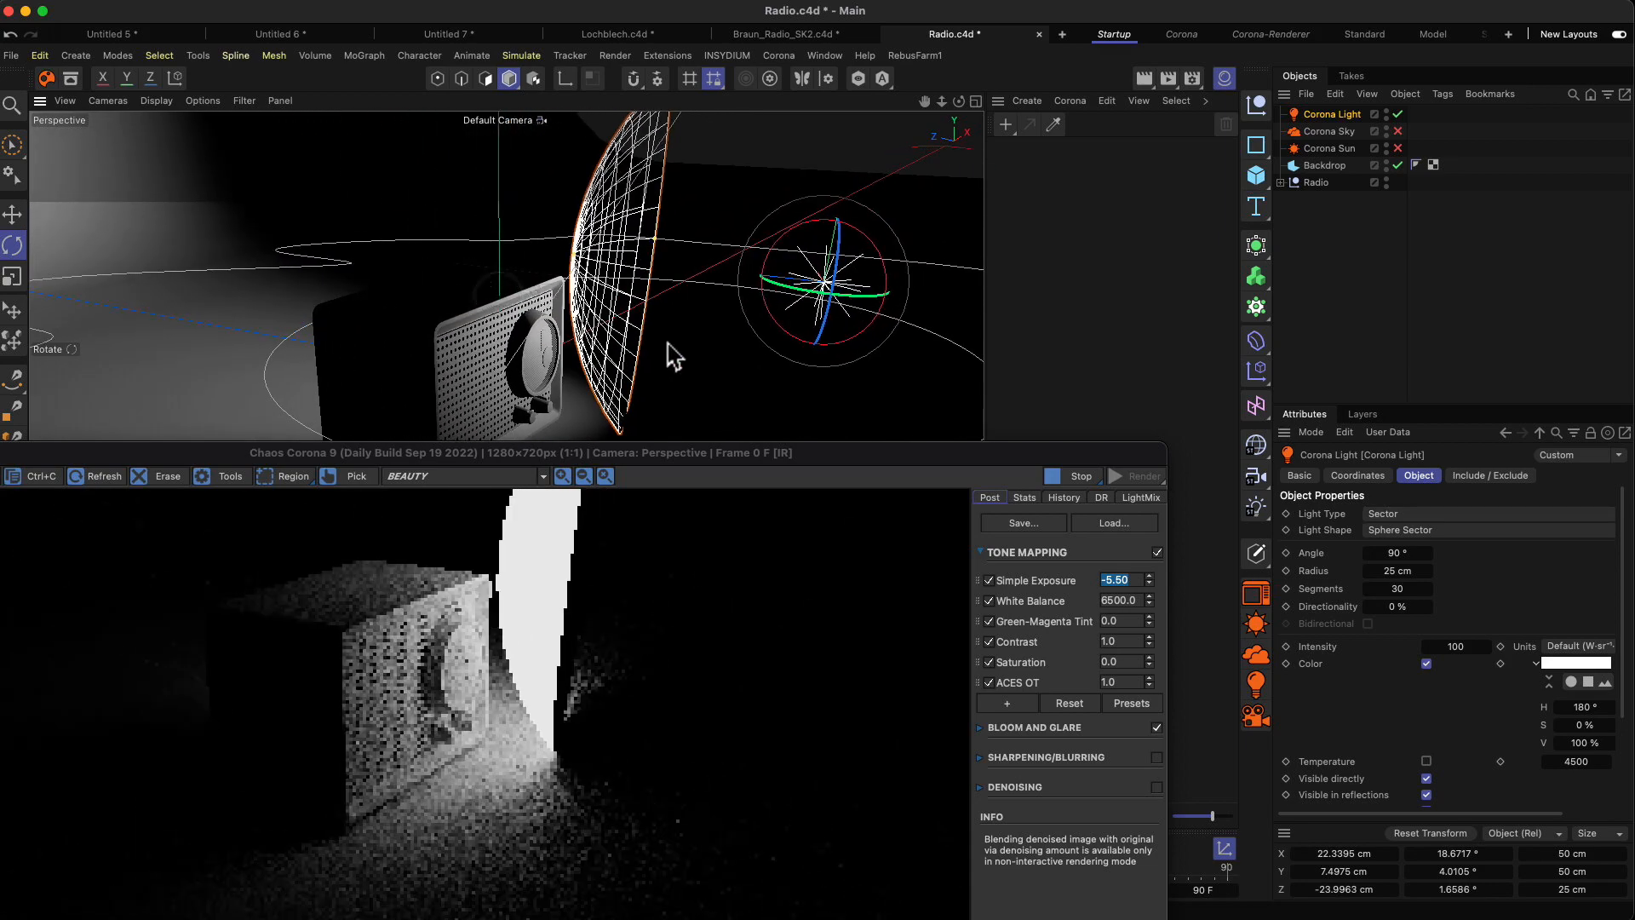
{"action": "mouse_move", "coordinate": [659, 292]}
{"action": "left_mouse_down", "text": "alt"}
{"action": "mouse_move", "coordinate": [632, 286]}
{"action": "mouse_move", "coordinate": [628, 304]}
{"action": "left_mouse_up", "text": "alt"}
{"action": "key", "text": "2"}
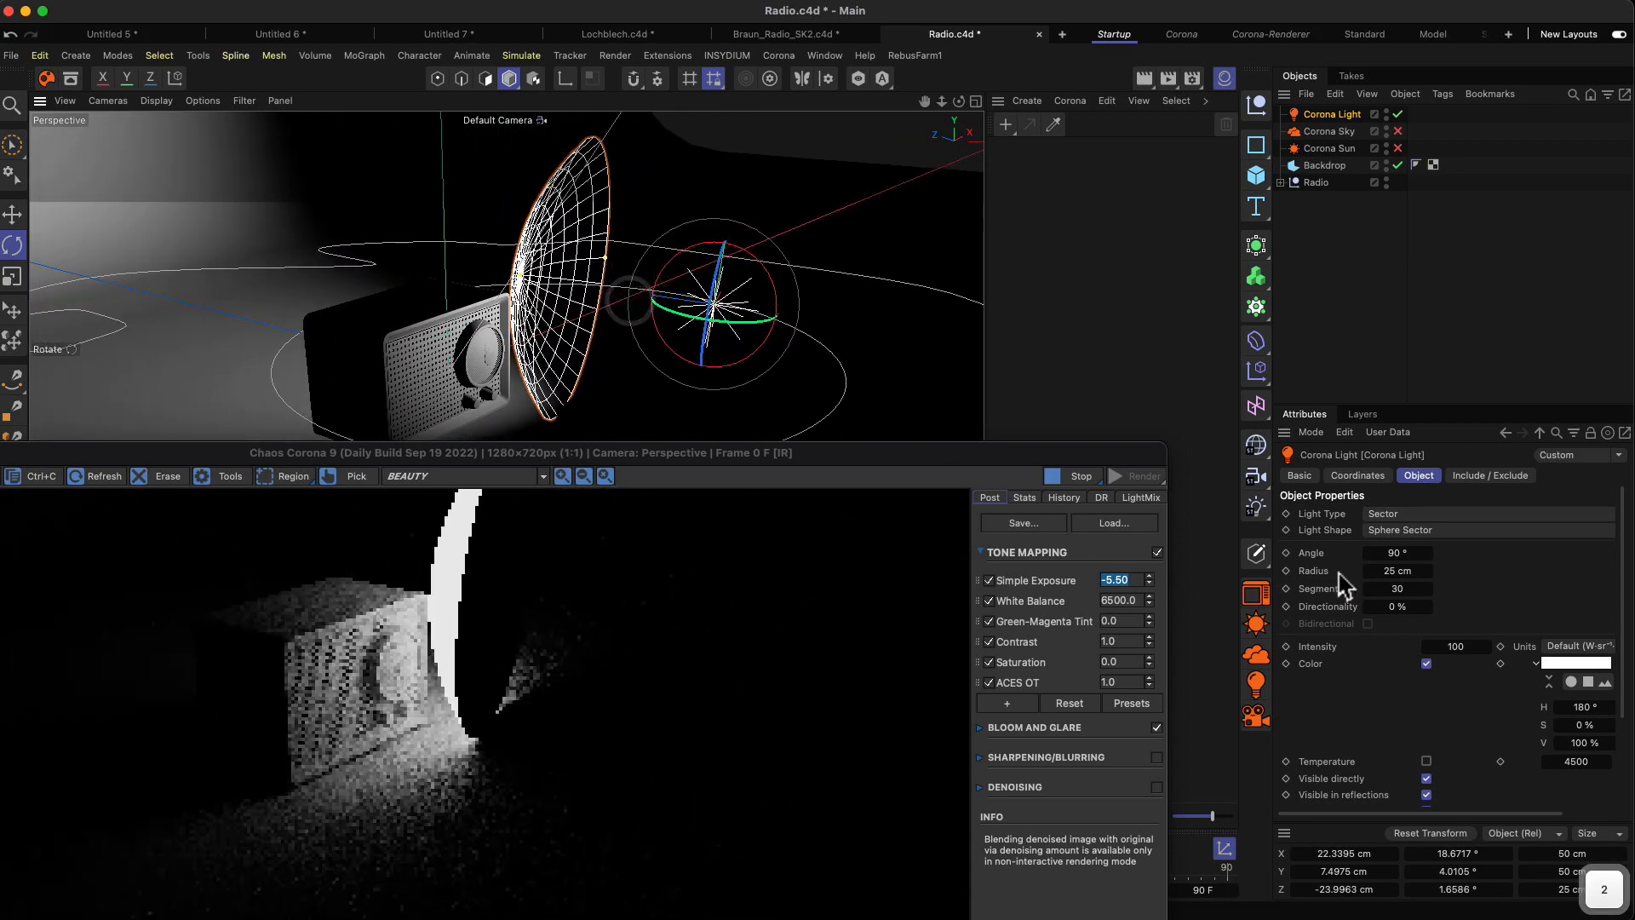
{"action": "left_click_drag", "start_coordinate": [1407, 554], "coordinate": [1403, 545]}
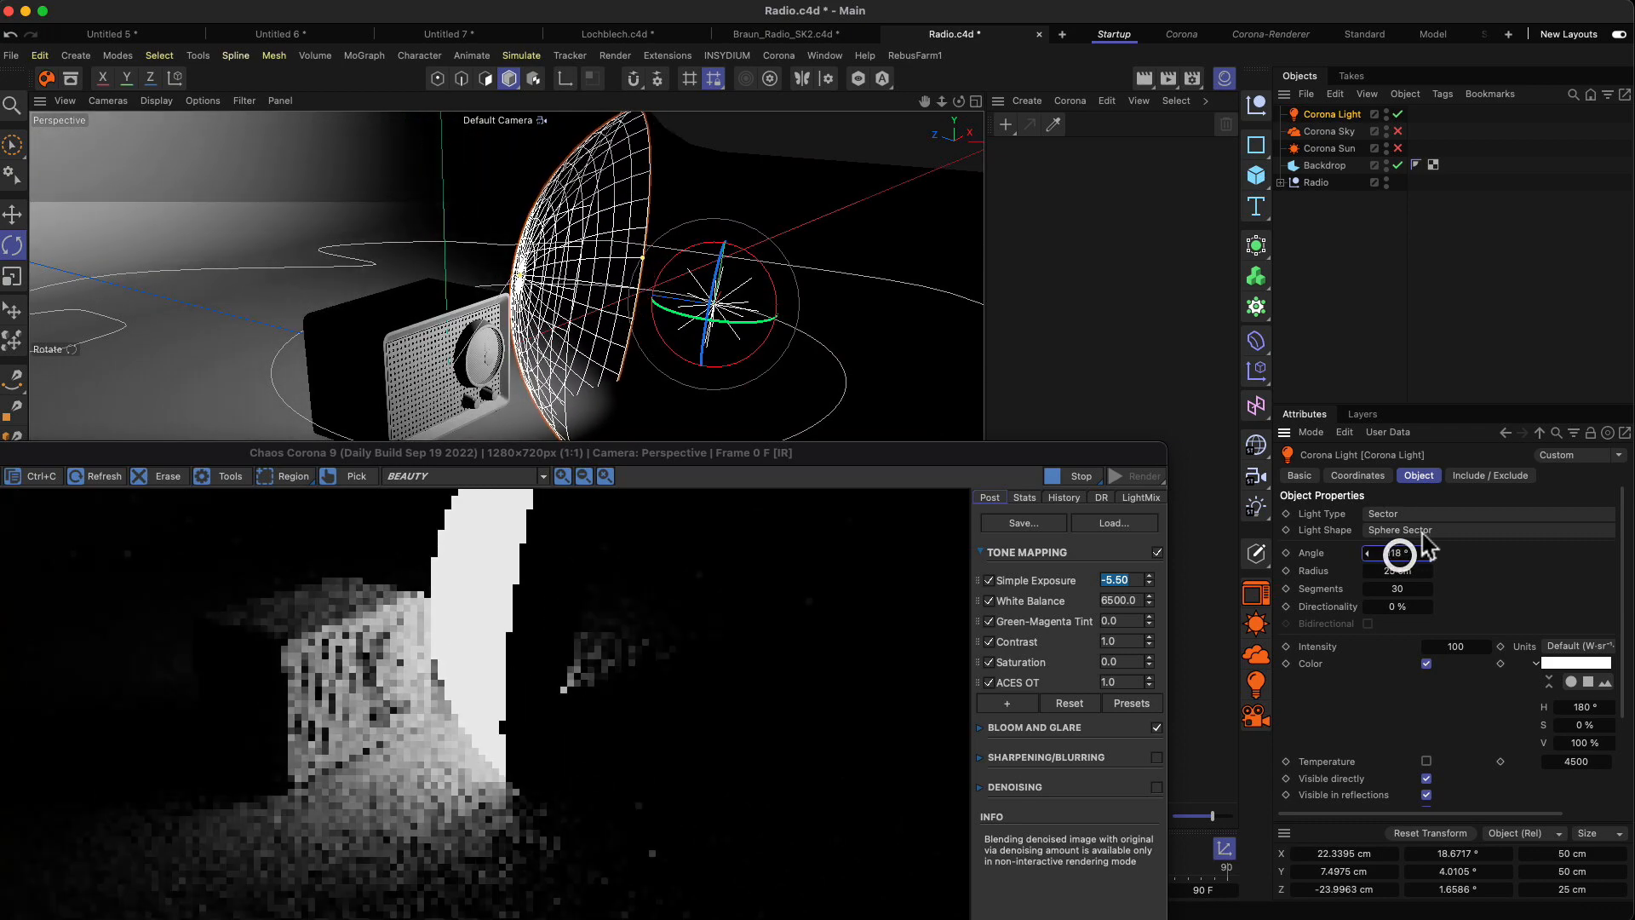
Change the Corona Light's type to Object and its shape to Cylinder.
{"action": "left_click", "coordinate": [1427, 516]}
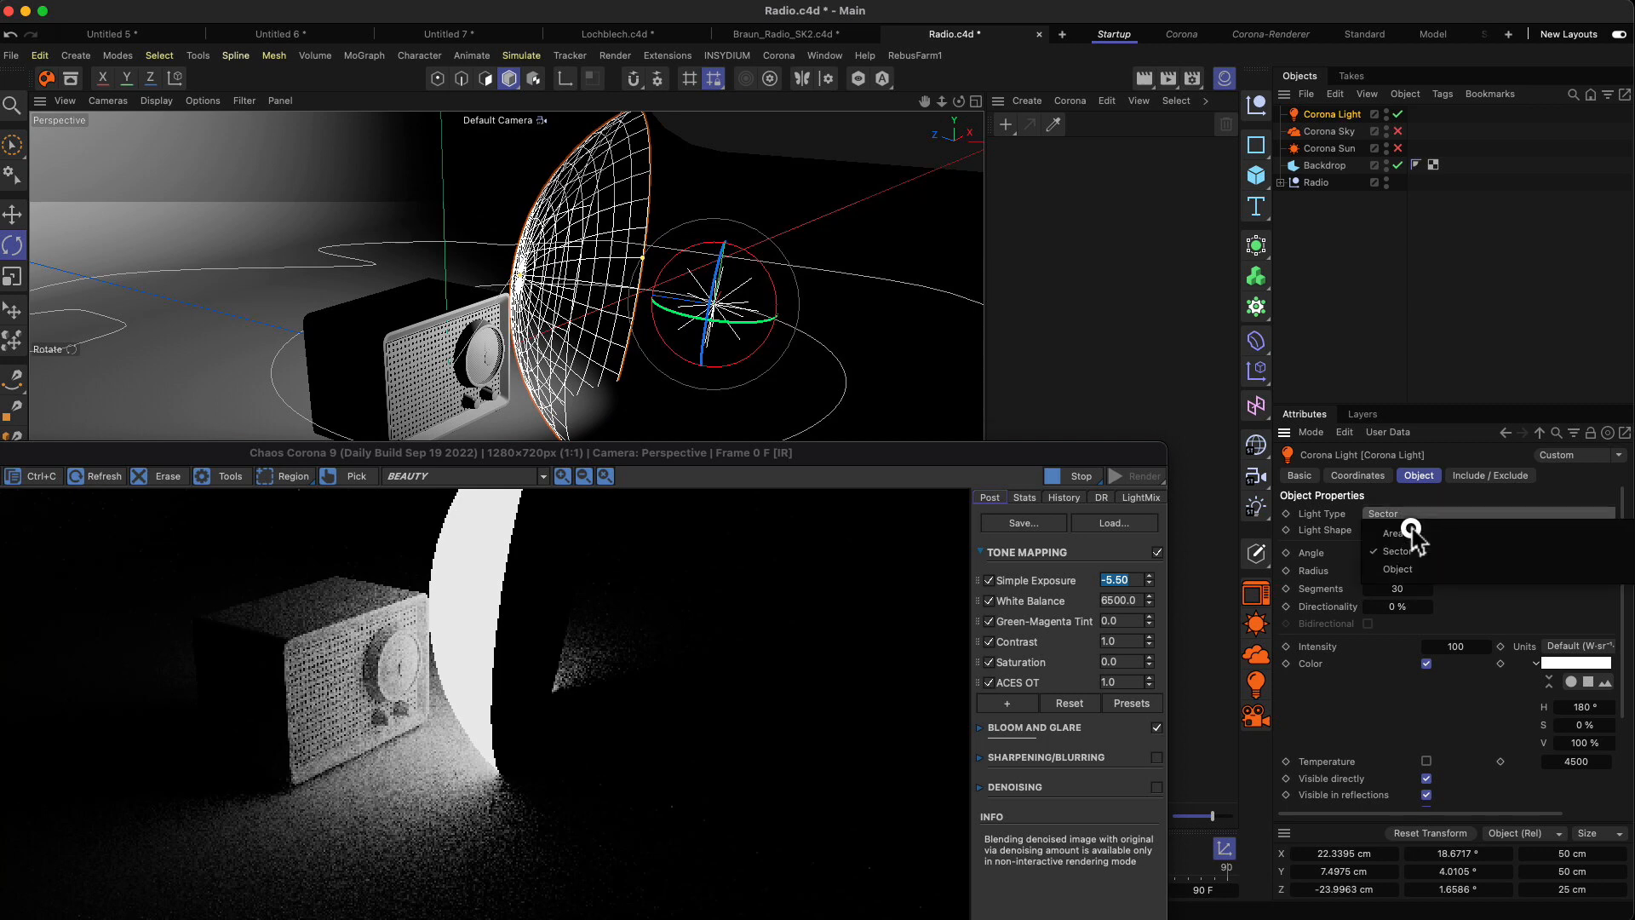
{"action": "left_click", "coordinate": [1427, 570]}
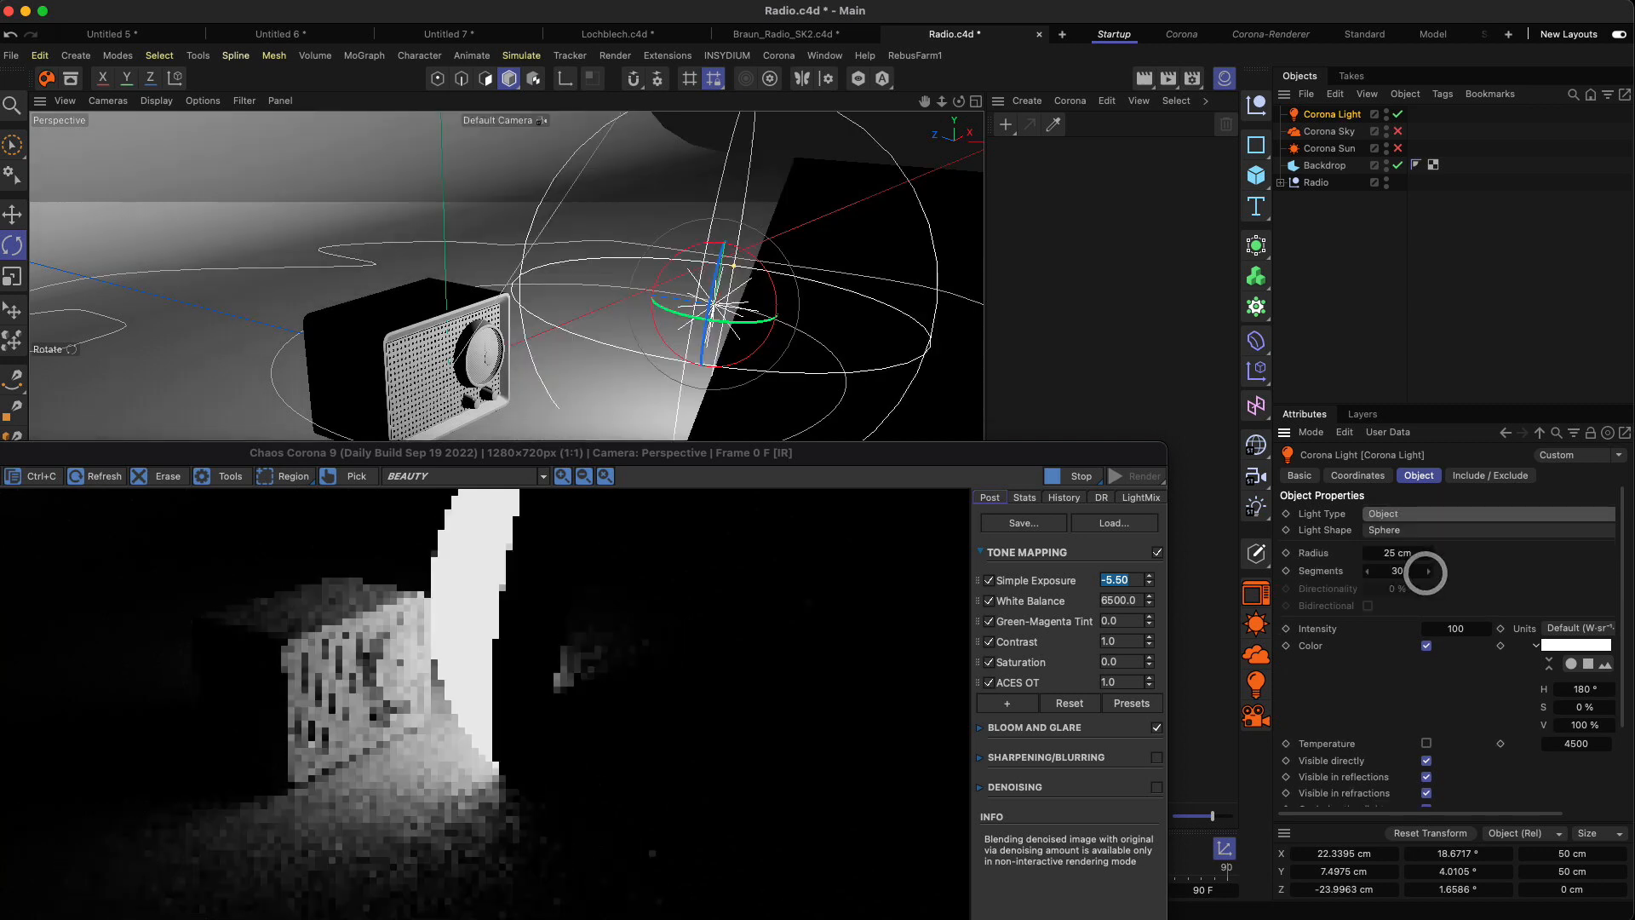
{"action": "left_click", "coordinate": [1406, 531]}
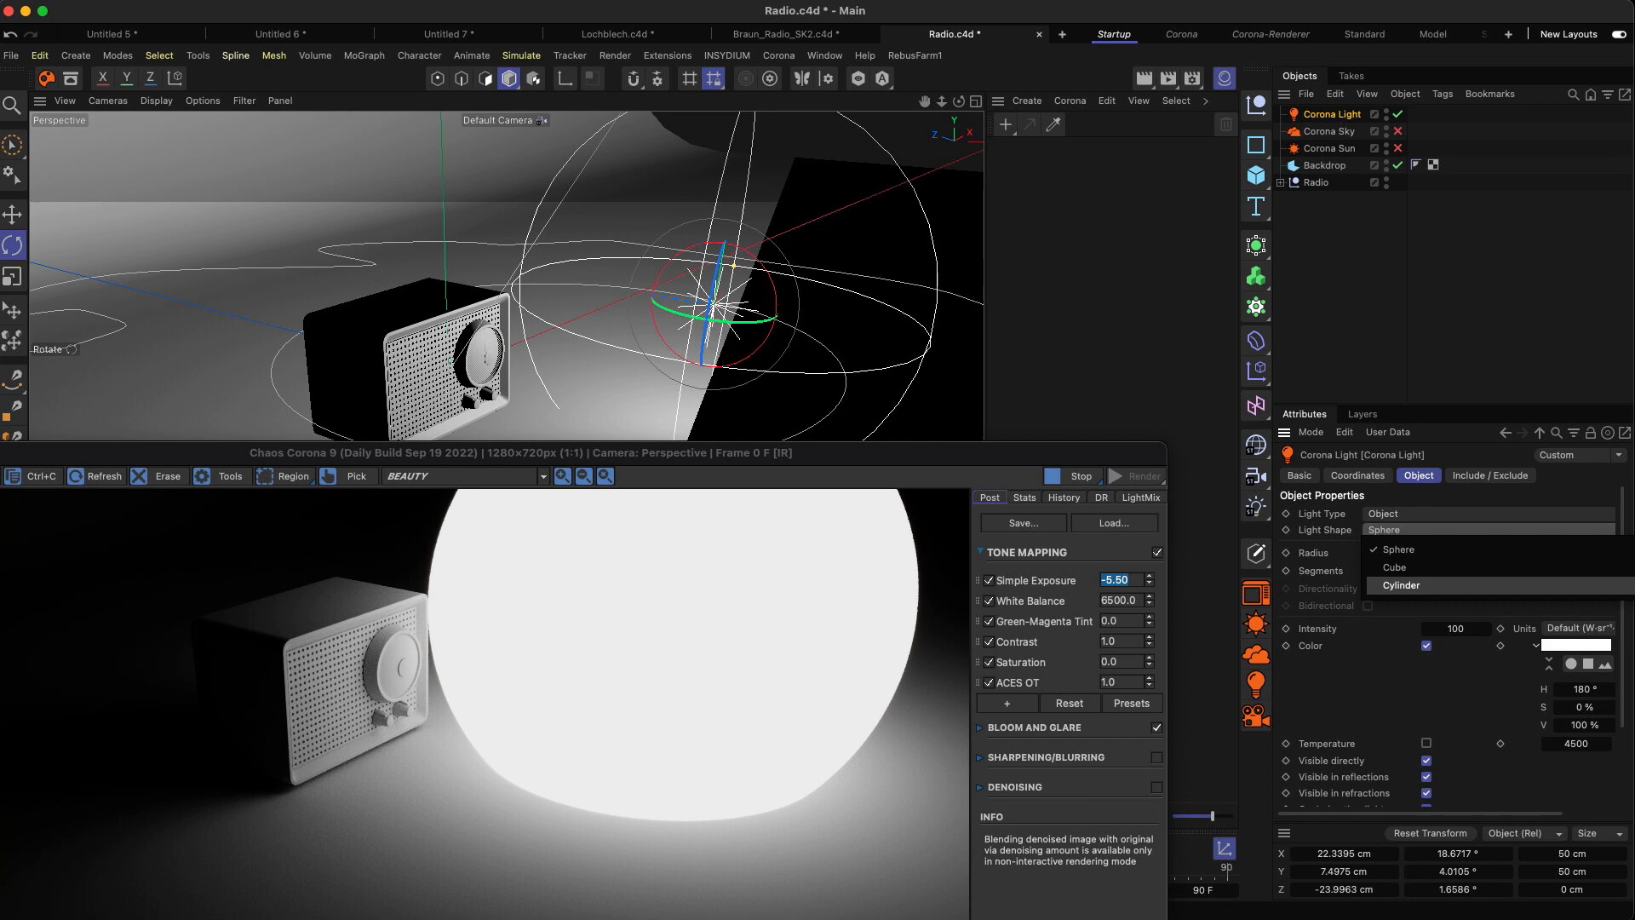
{"action": "left_click", "coordinate": [1420, 586]}
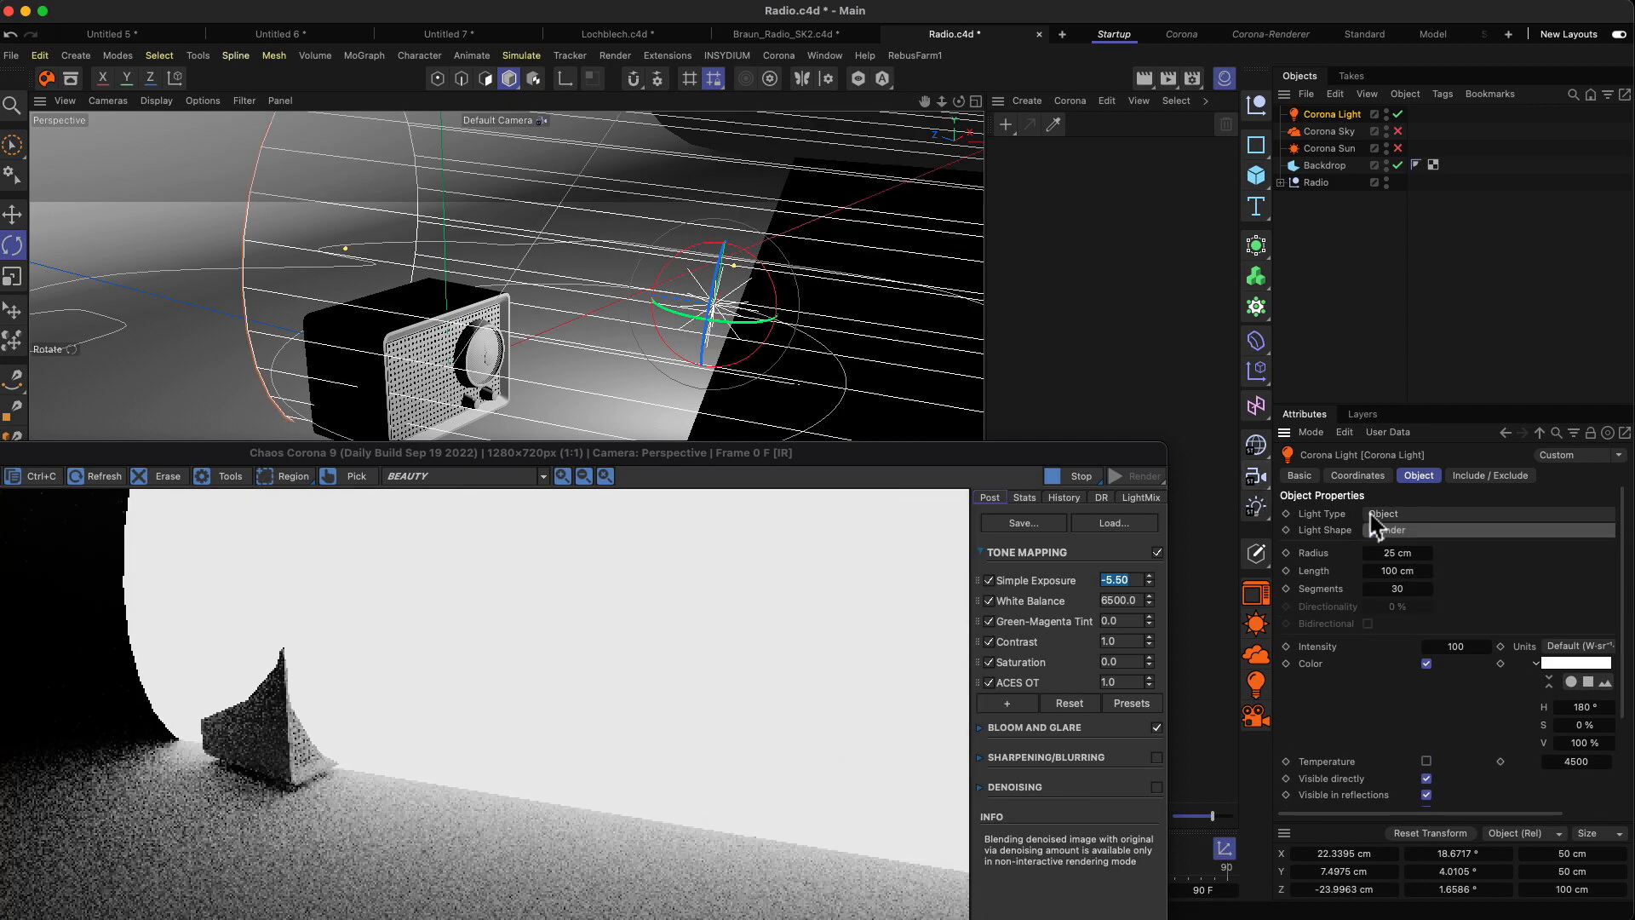
Try a 2 cm radius for the cylinder light, and settle on a radius of 0.5 cm and a length of 25 cm.
{"action": "left_click", "coordinate": [1400, 553]}
{"action": "type", "text": "2"}
{"action": "key", "text": "Return"}
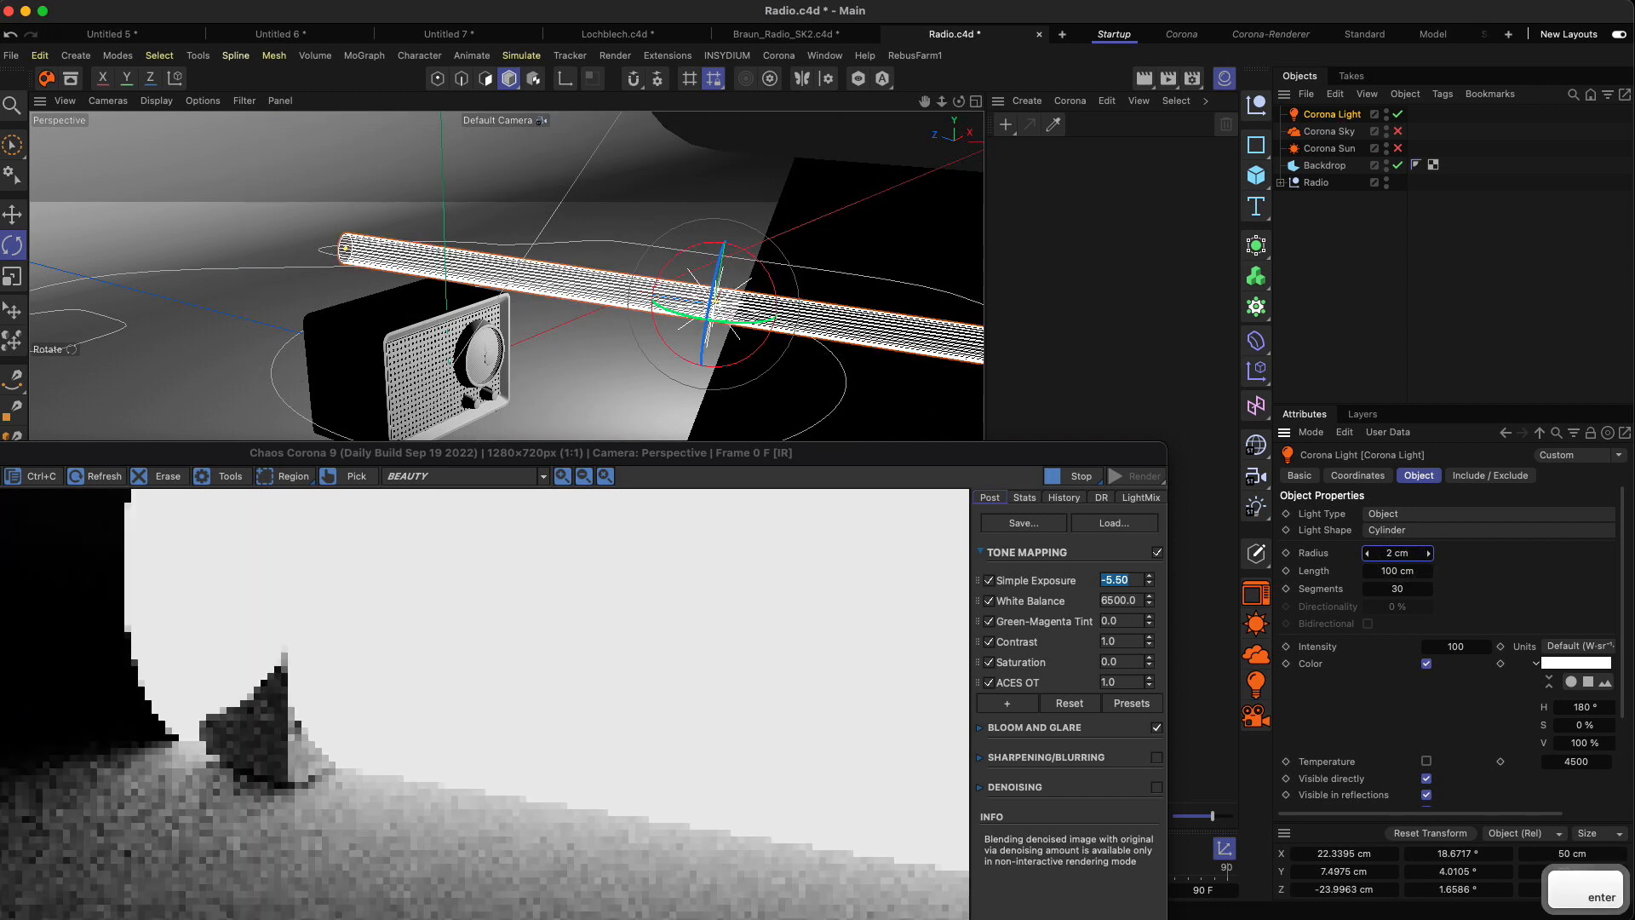
{"action": "left_click", "coordinate": [1392, 552]}
{"action": "type", "text": "0.5"}
{"action": "key", "text": "Return"}
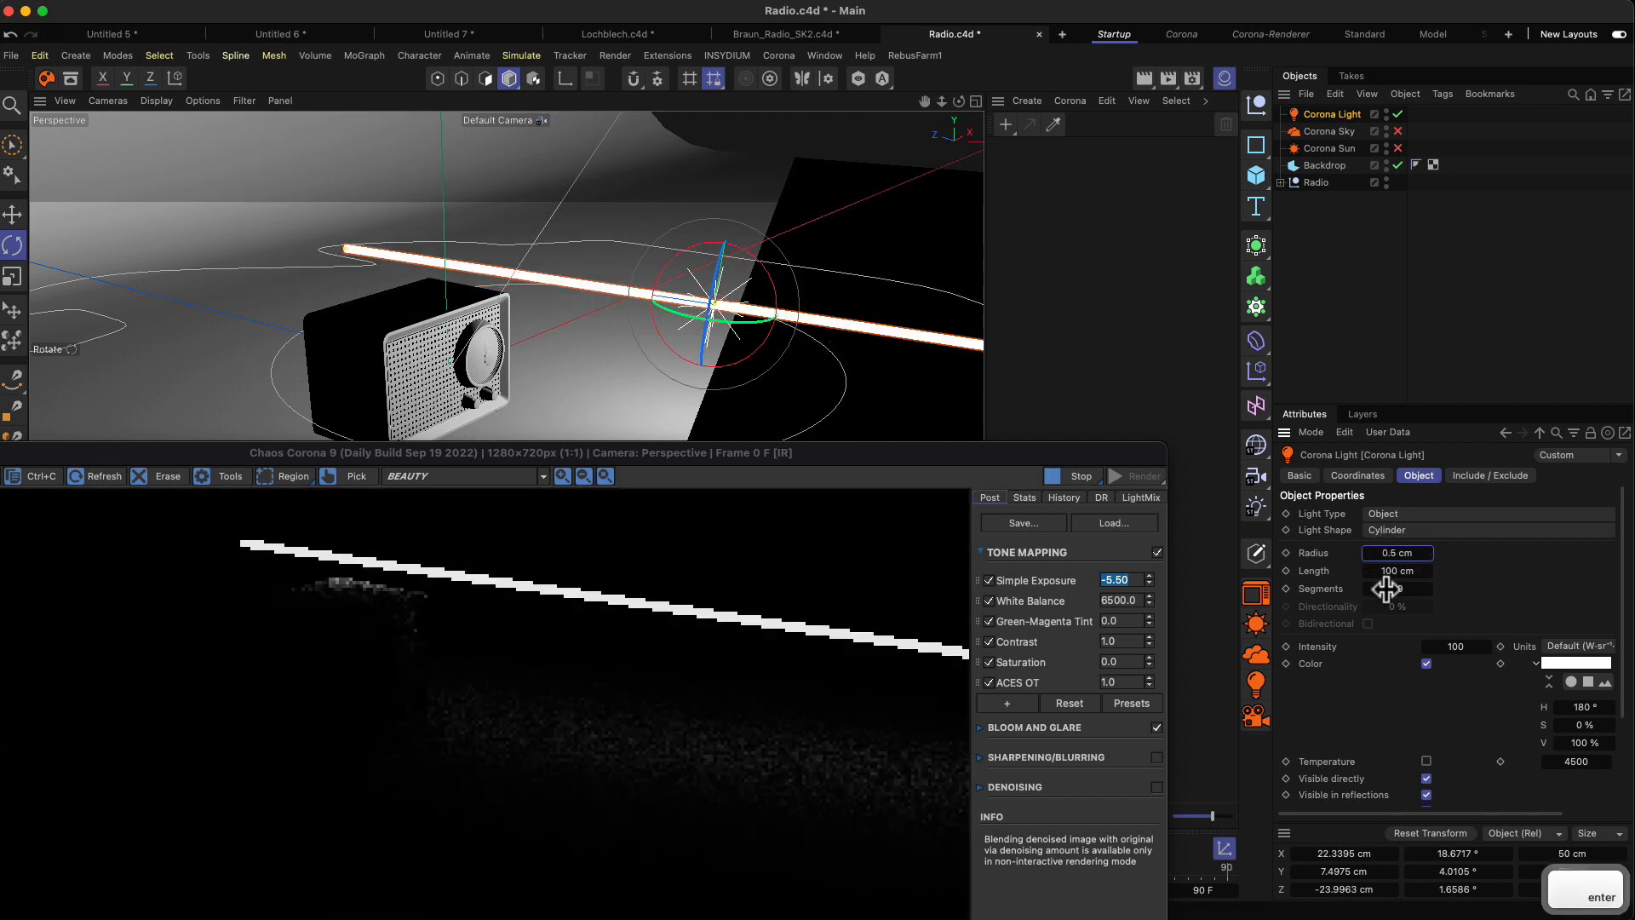
{"action": "left_click", "coordinate": [1392, 570]}
{"action": "type", "text": "25"}
{"action": "key", "text": "Return"}
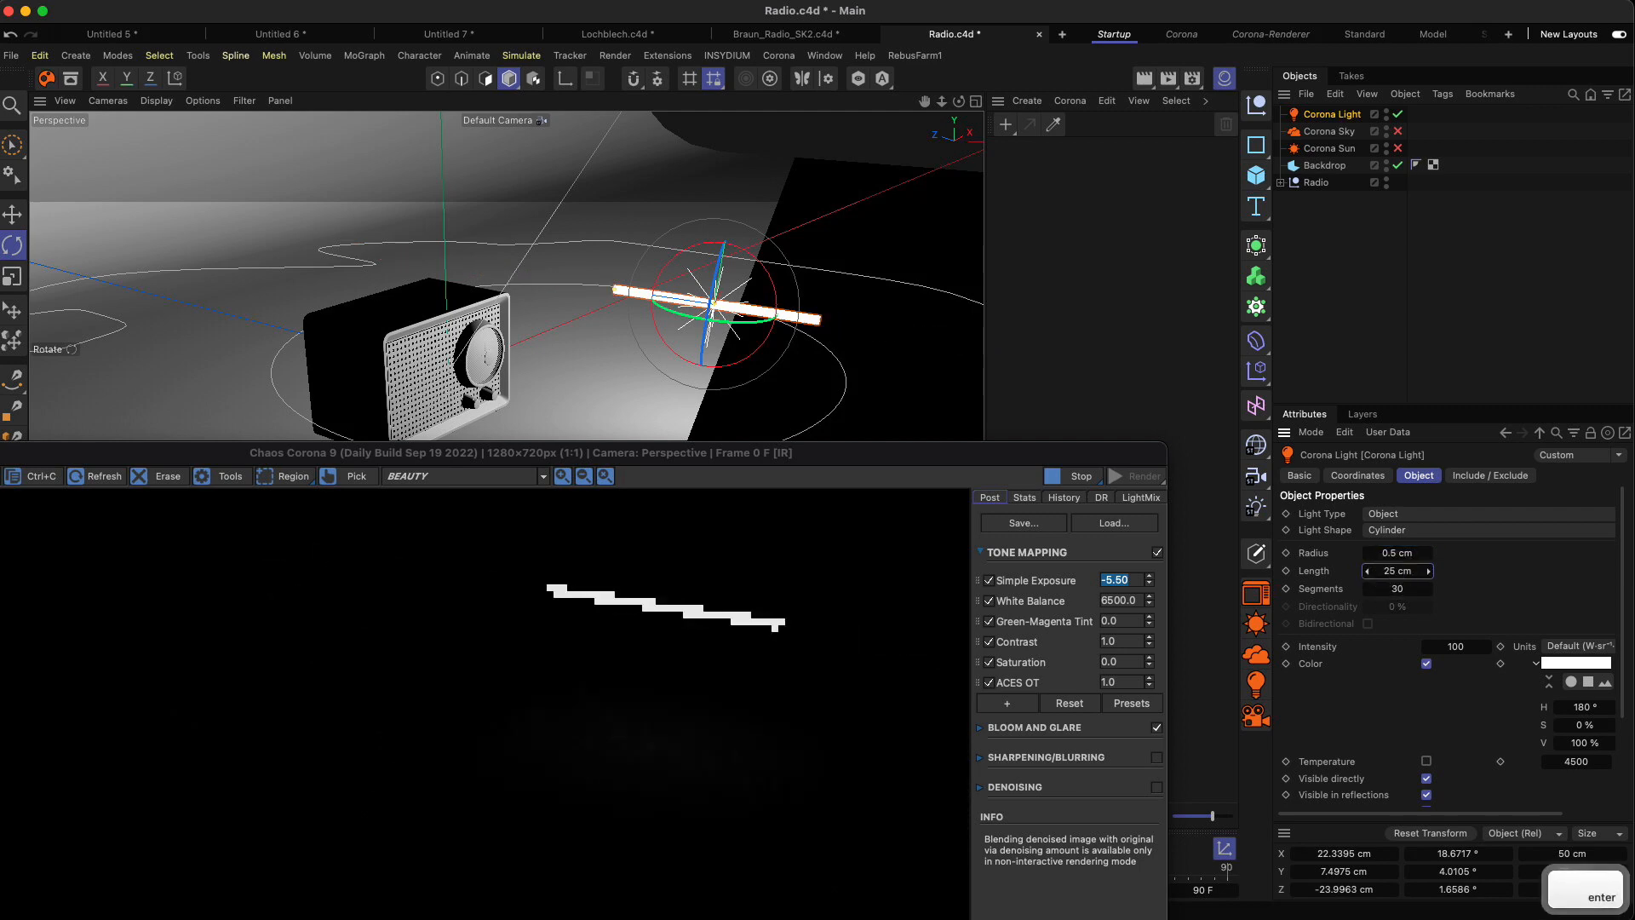
Set the cylinder light's intensity to 1000.
{"action": "left_click", "coordinate": [1464, 646]}
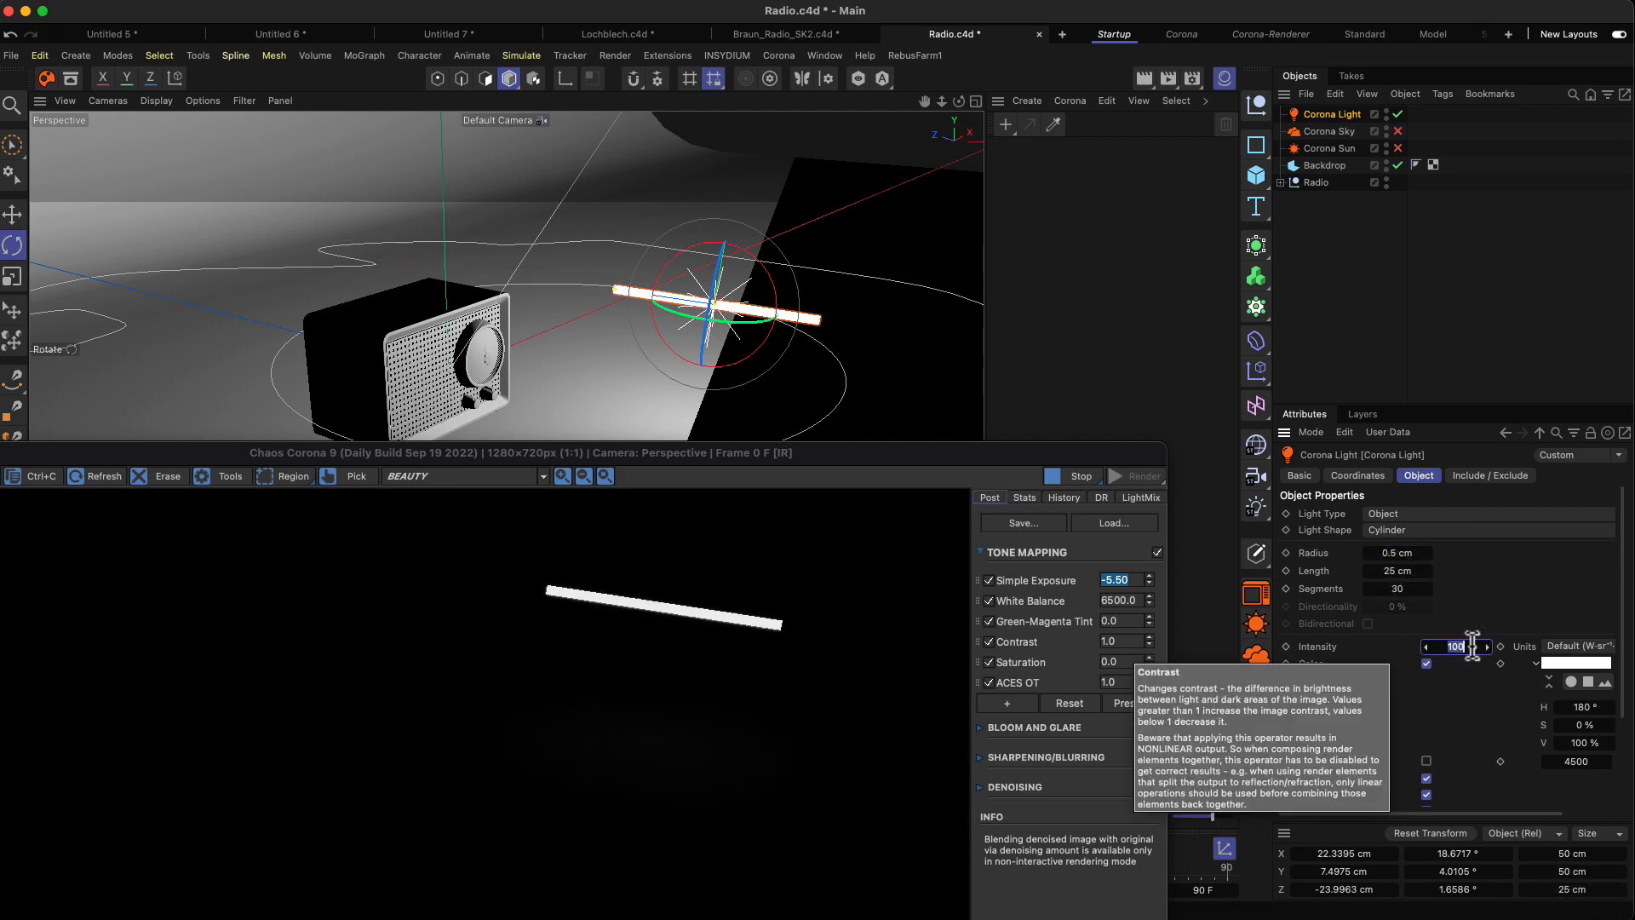
{"action": "type", "text": "1000"}
{"action": "key", "text": "Return"}
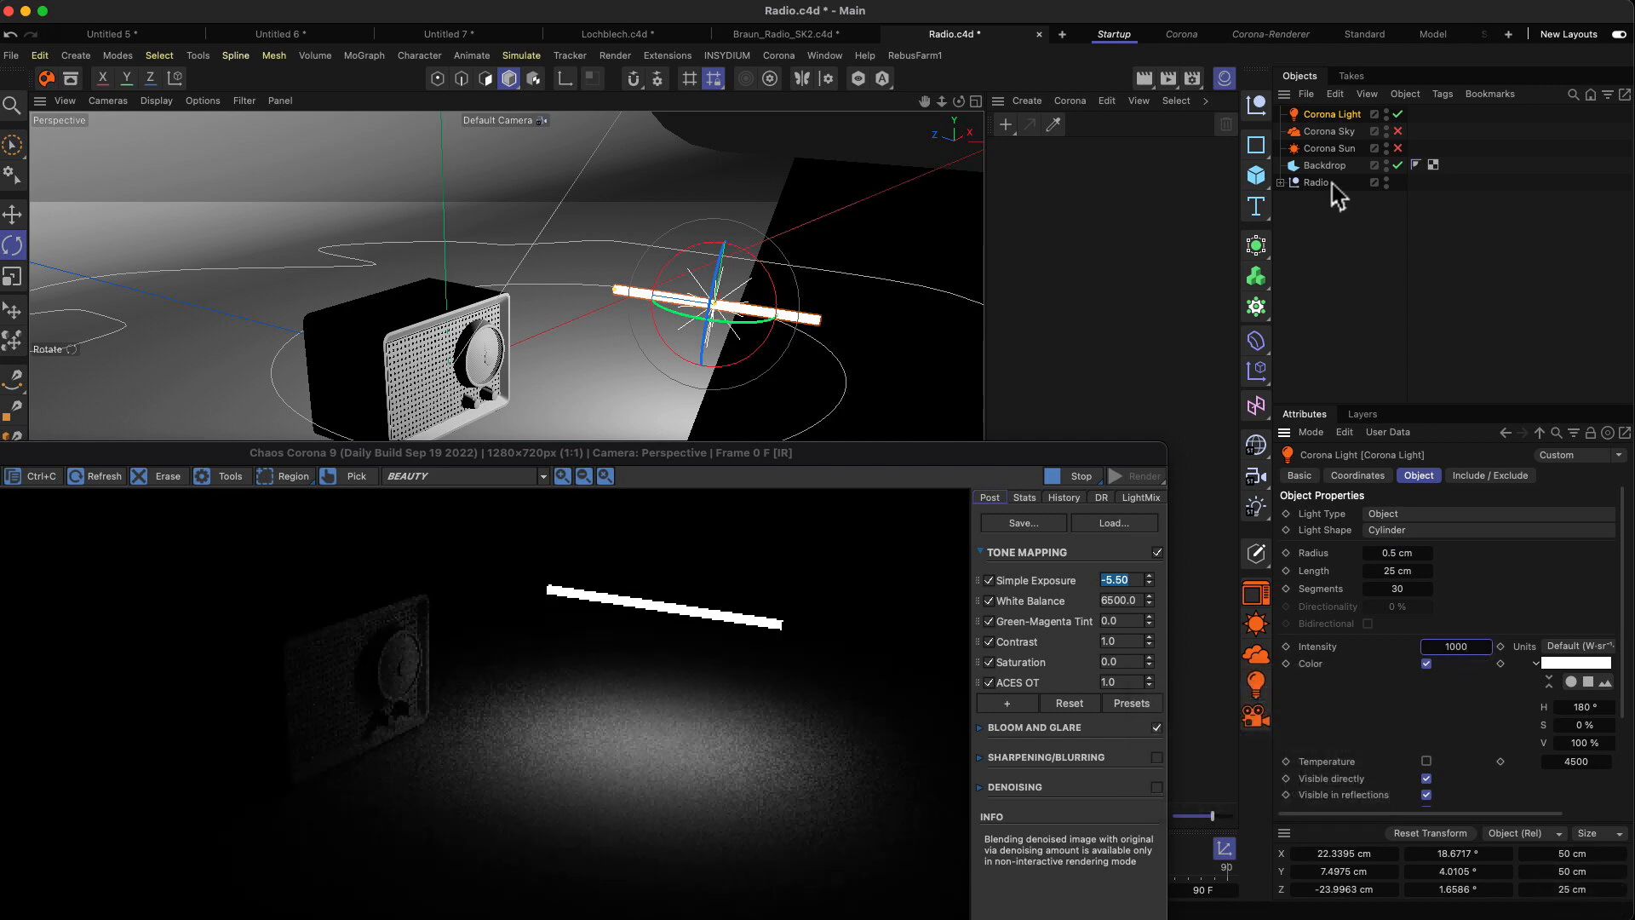
Rotate the cylinder light to a heading of about 112.5° and move it to about X 1.6, Y 14.5, Z -14.5 cm.
{"action": "left_click_drag", "start_coordinate": [734, 335], "coordinate": [565, 201]}
{"action": "key", "text": "e"}
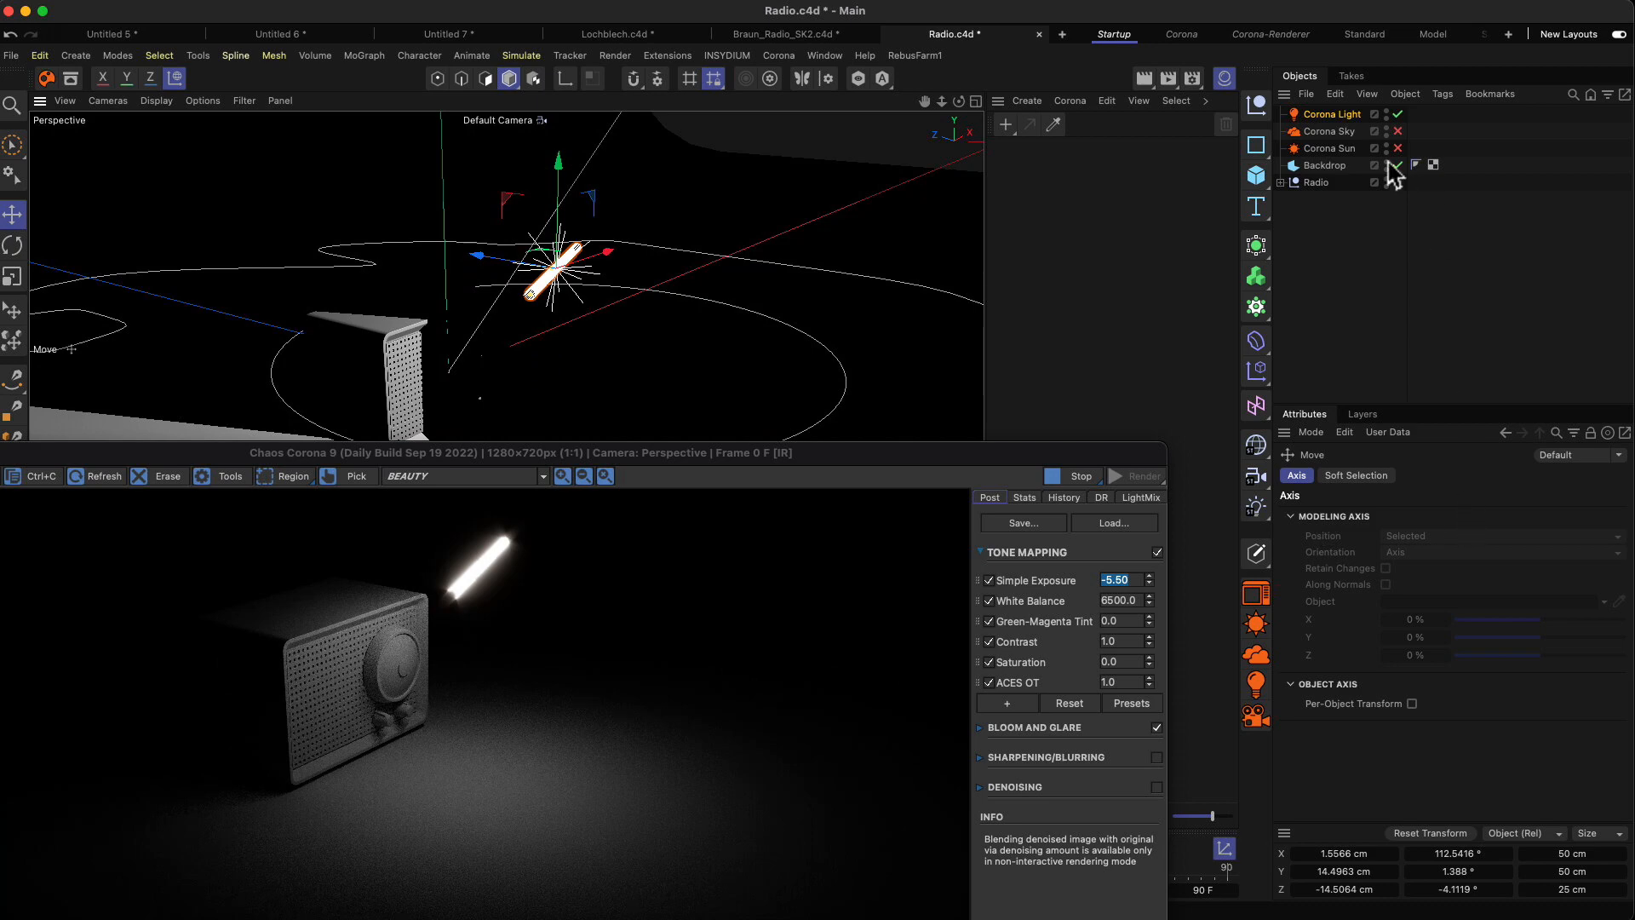
Tint the Corona Light pink with hue 0° and about 31% saturation.
{"action": "left_click", "coordinate": [1332, 114]}
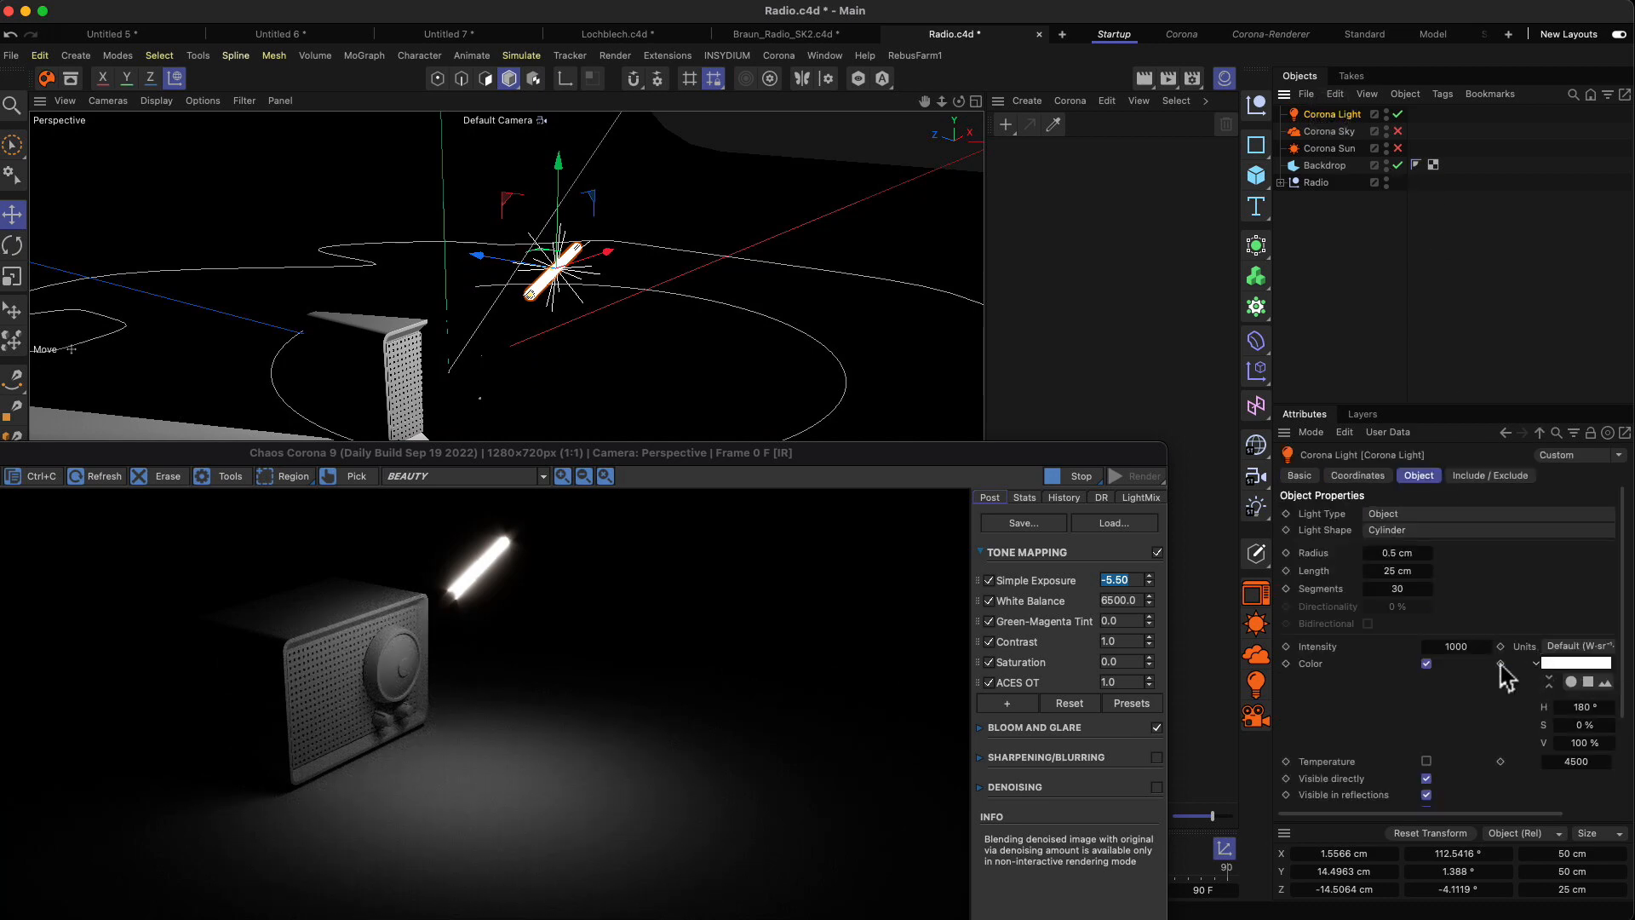
{"action": "left_click", "coordinate": [1559, 664]}
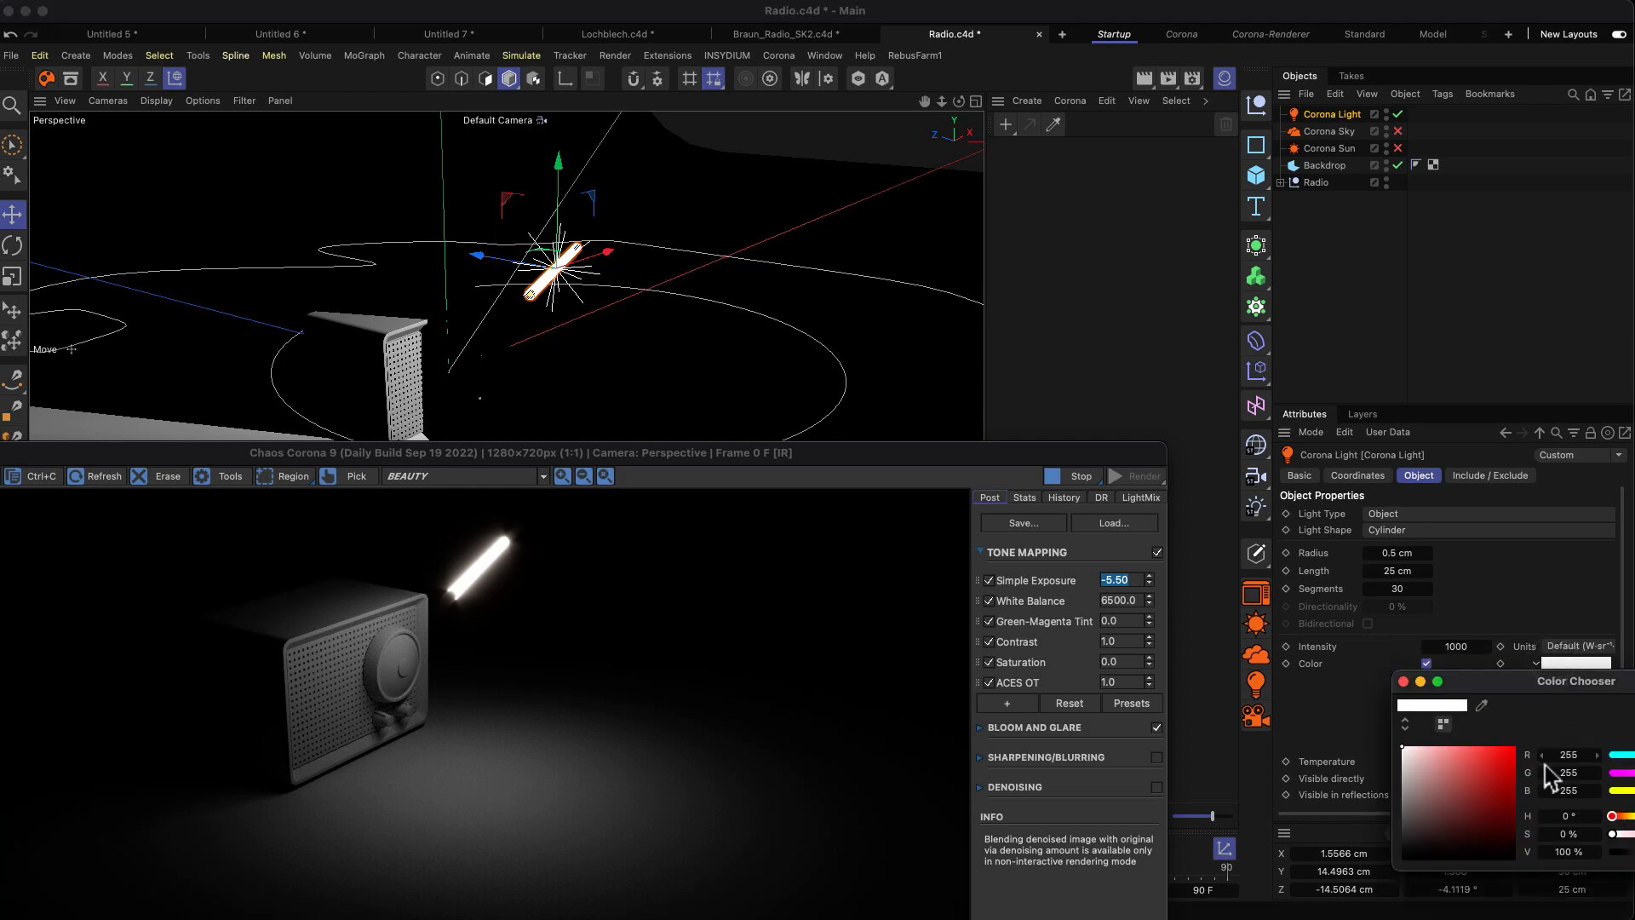
{"action": "left_click", "coordinate": [1502, 767]}
{"action": "left_click_drag", "start_coordinate": [1503, 768], "coordinate": [1512, 741]}
{"action": "left_click_drag", "start_coordinate": [1507, 685], "coordinate": [1397, 655]}
{"action": "left_click_drag", "start_coordinate": [1370, 718], "coordinate": [1326, 715]}
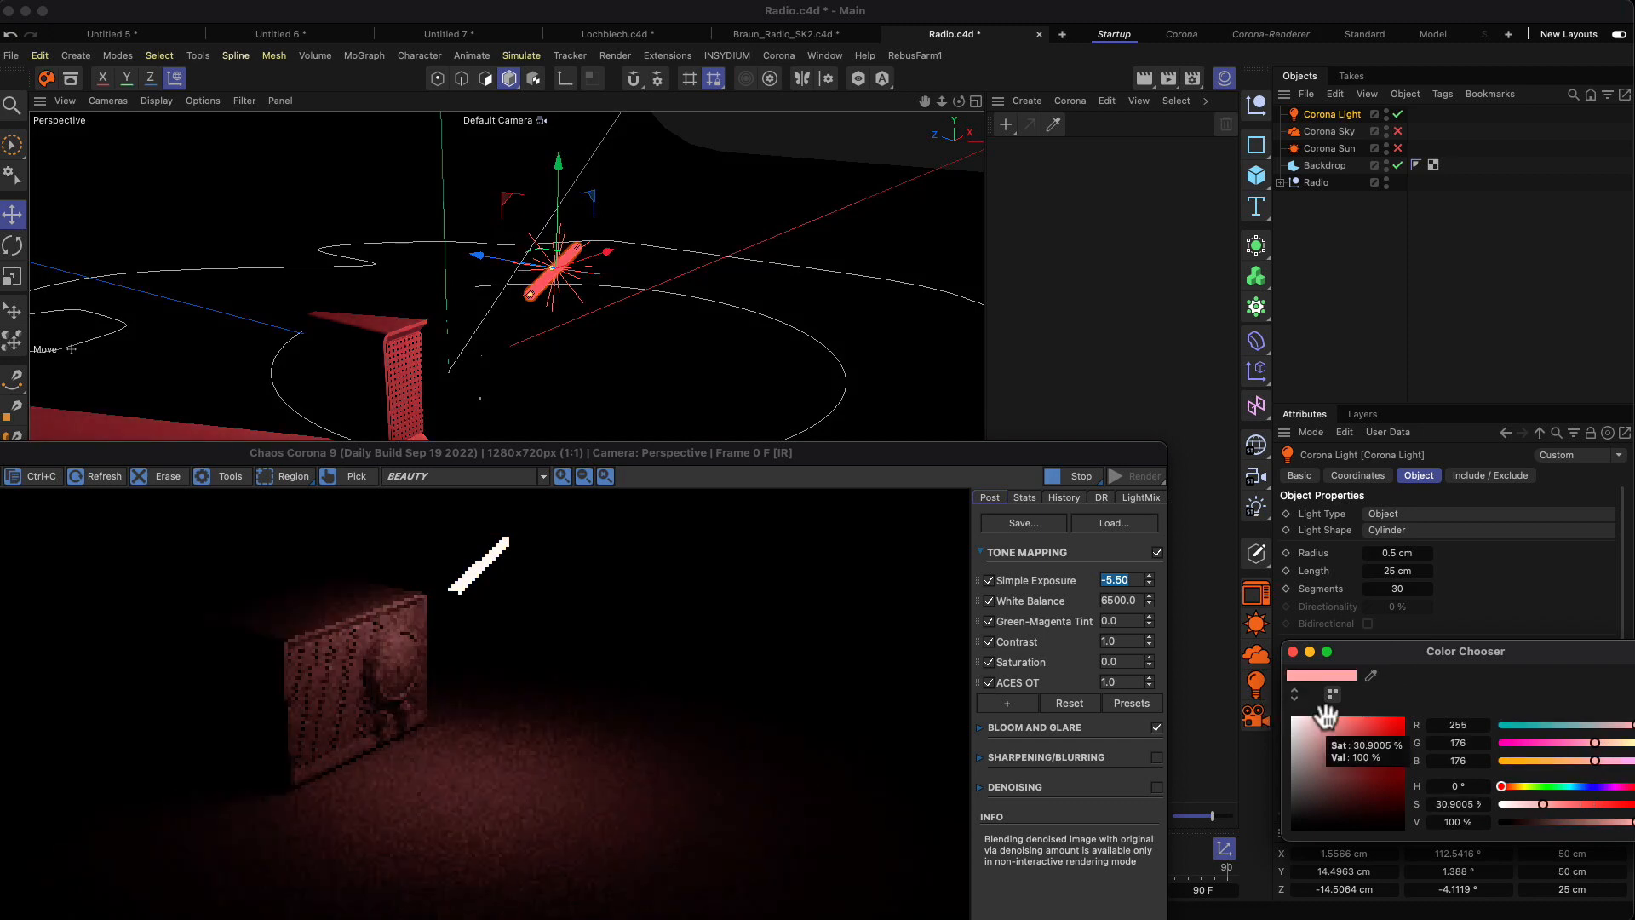
{"action": "left_click", "coordinate": [1292, 652]}
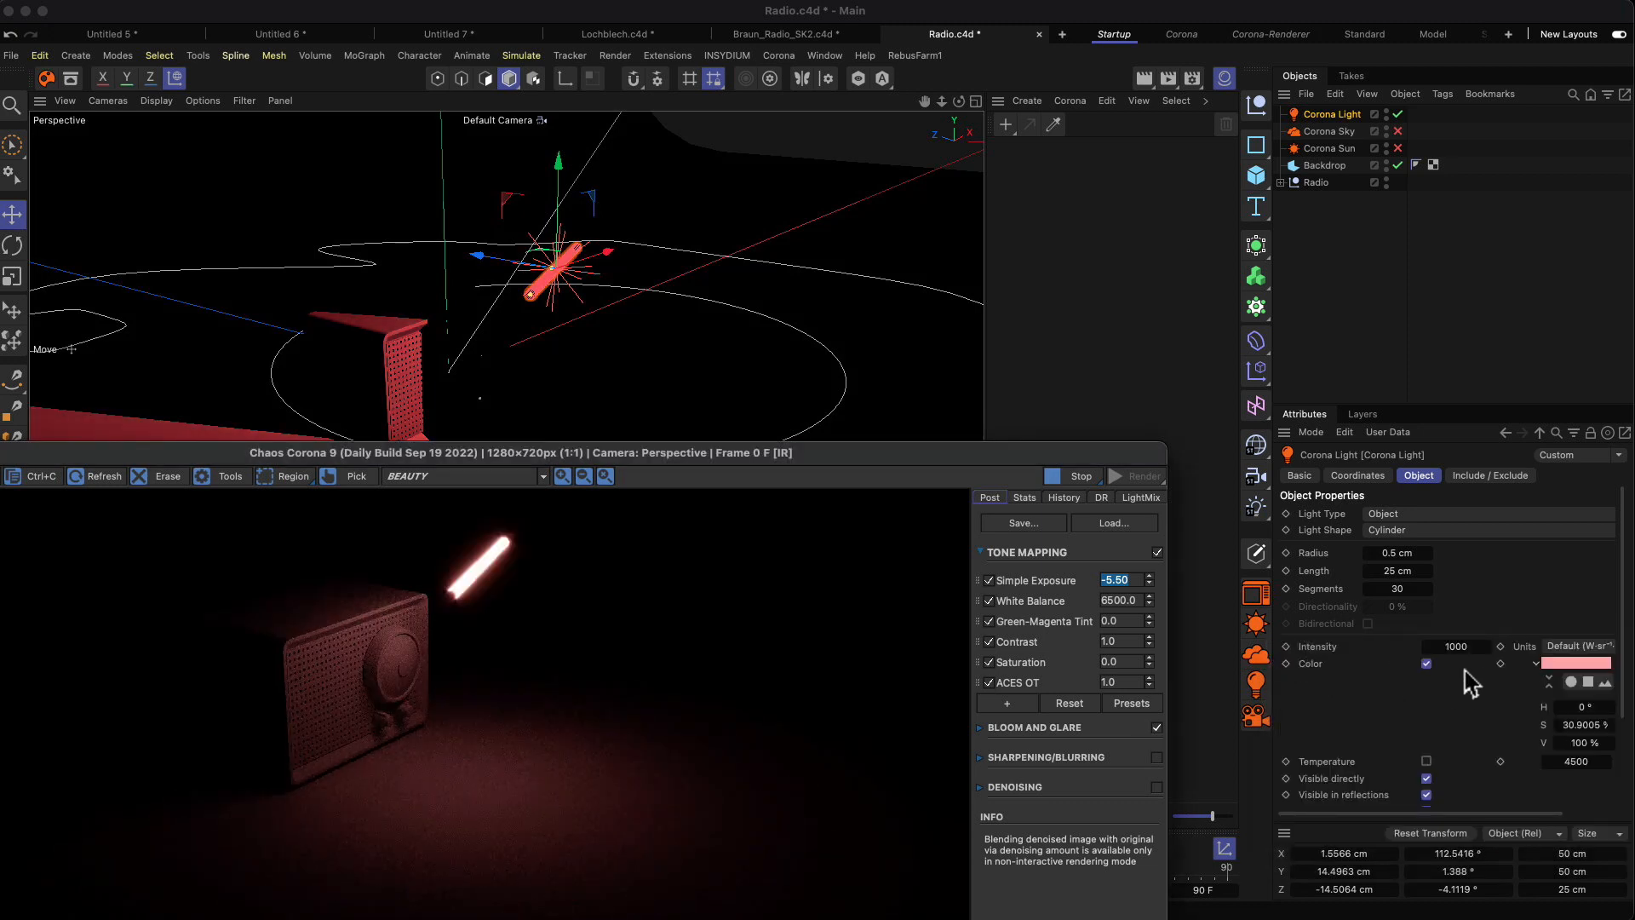
Set the Corona Light's color back to white.
{"action": "left_click", "coordinate": [1588, 664]}
{"action": "left_click", "coordinate": [1590, 665]}
{"action": "left_click", "coordinate": [1393, 740]}
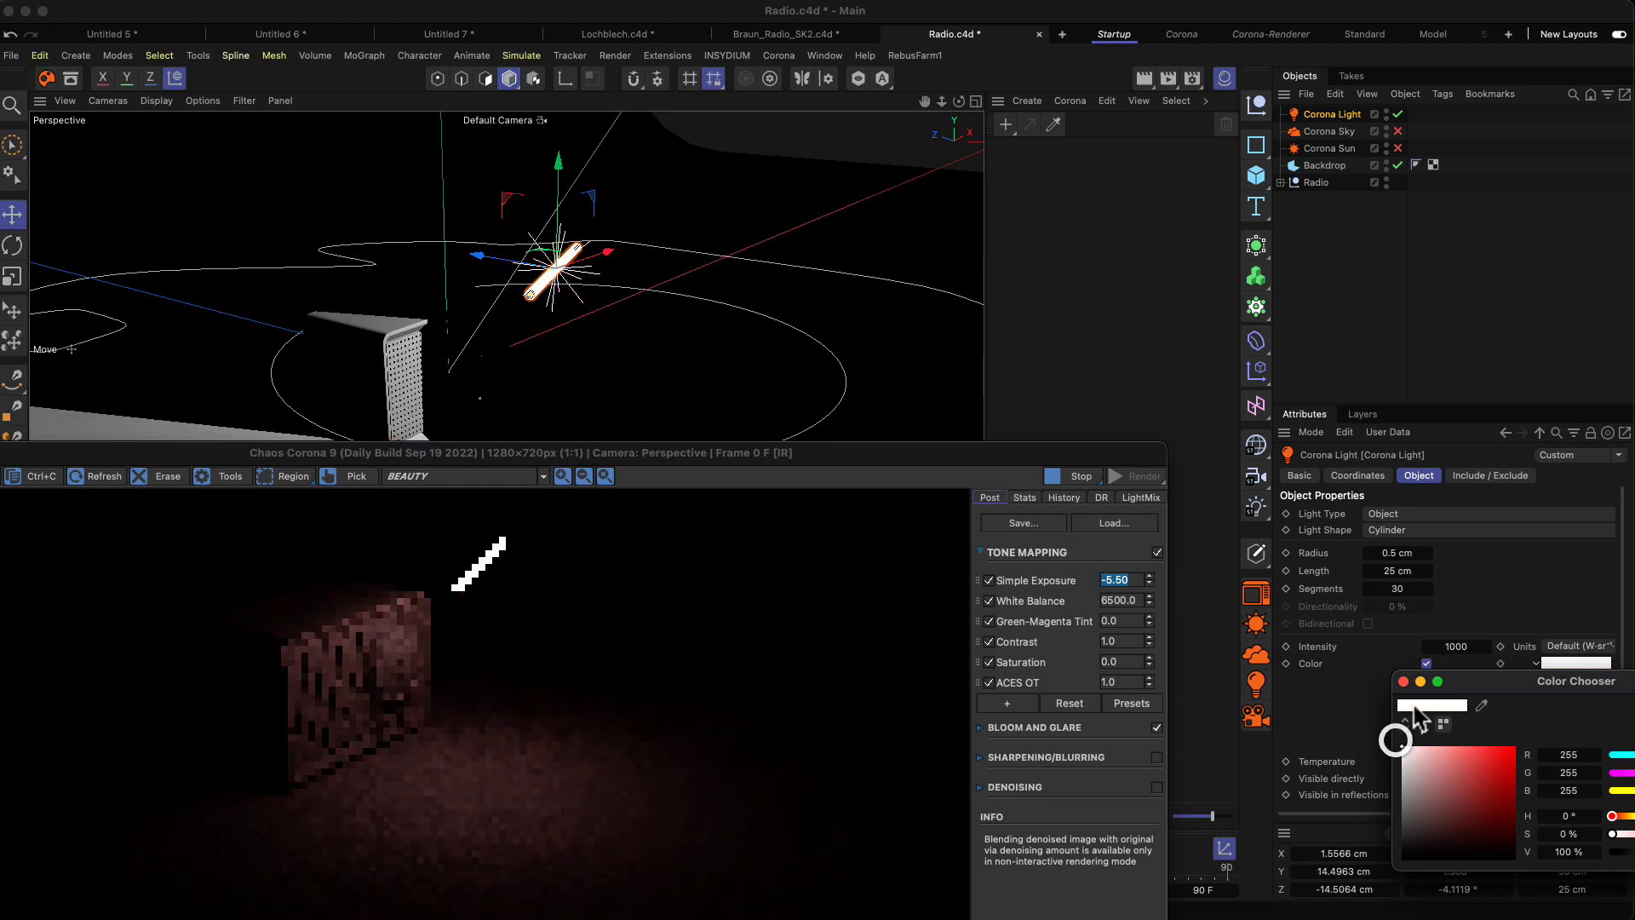
Switch the Corona Light from color to temperature and set the temperature to 7500.
{"action": "scroll", "coordinate": [1404, 702], "scroll_direction": "down", "scroll_amount": 2}
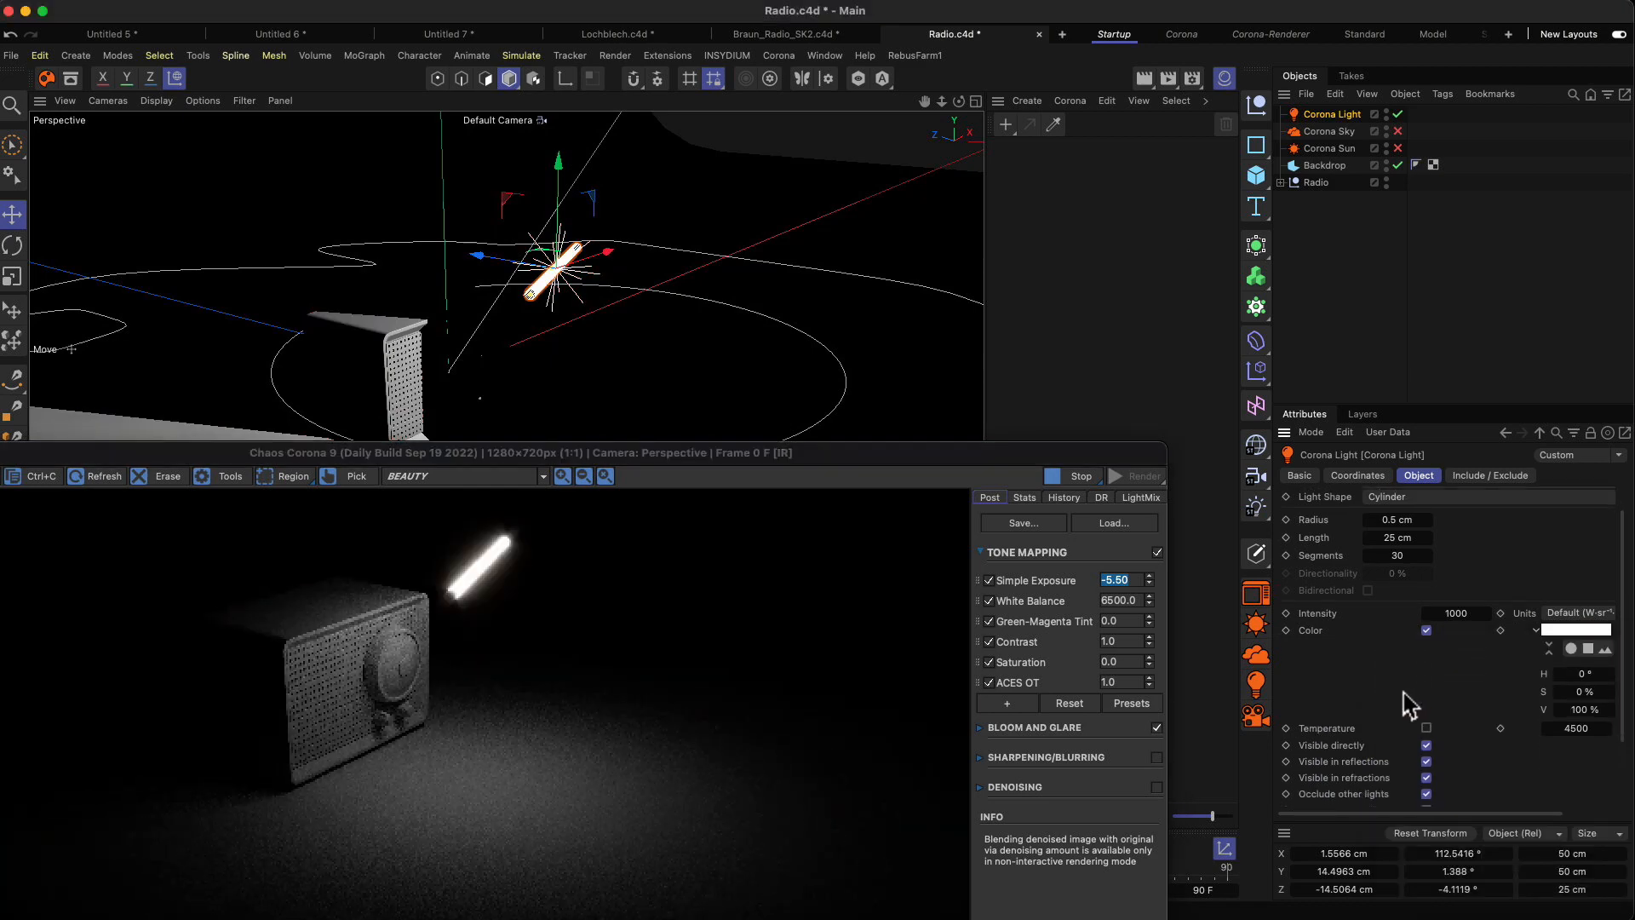
{"action": "left_click", "coordinate": [1428, 709]}
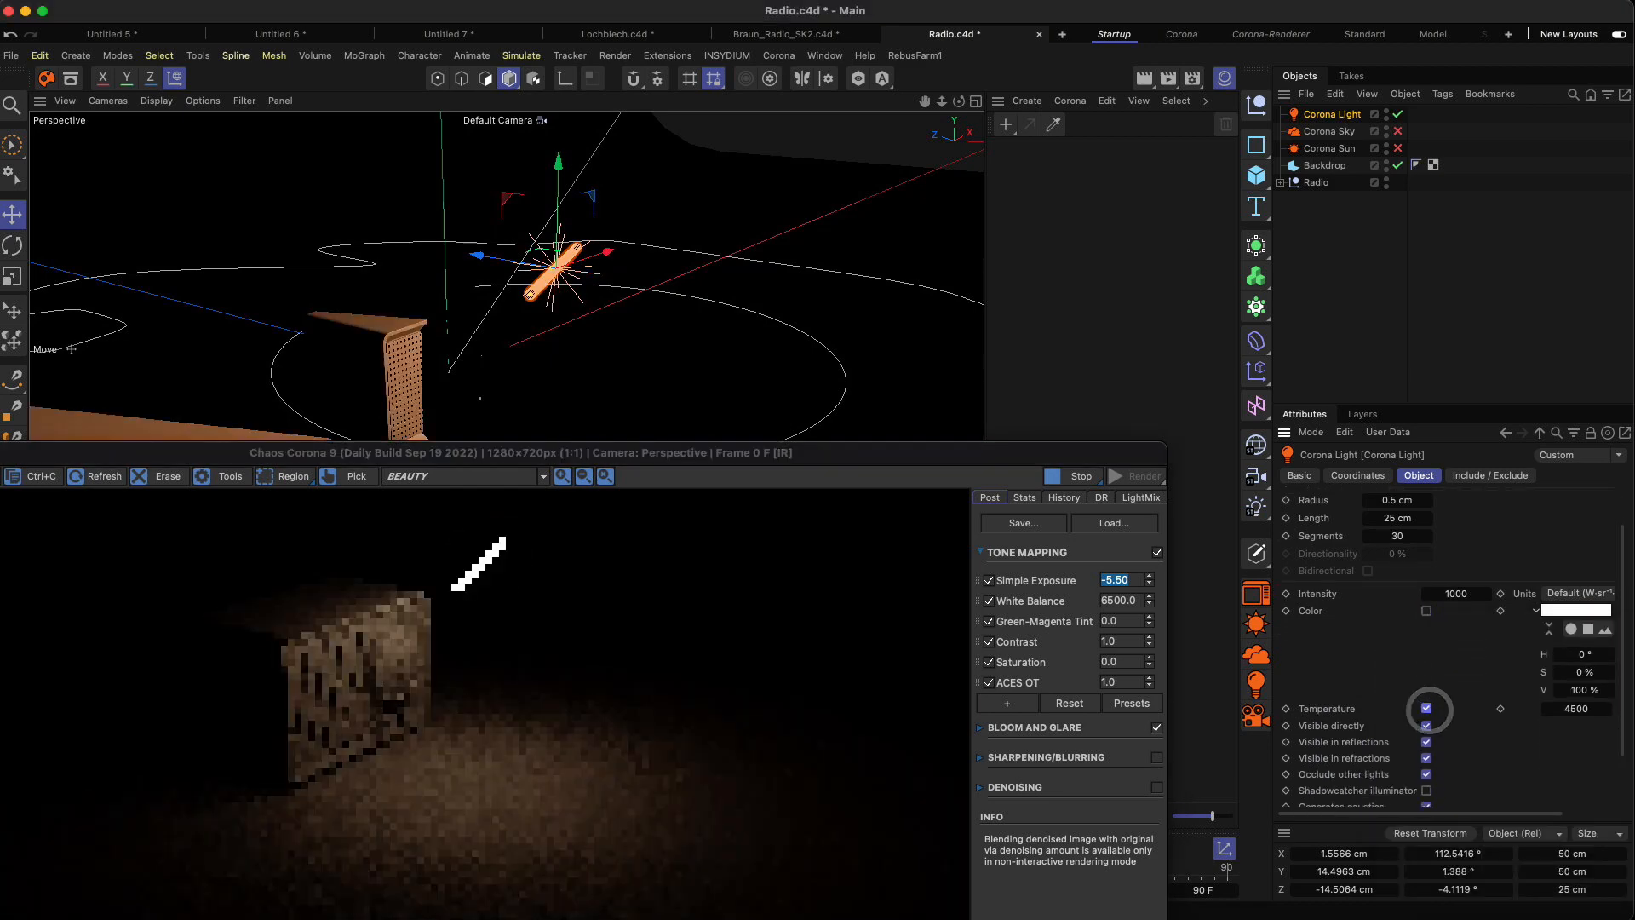
{"action": "left_click_drag", "start_coordinate": [1583, 711], "coordinate": [1574, 713]}
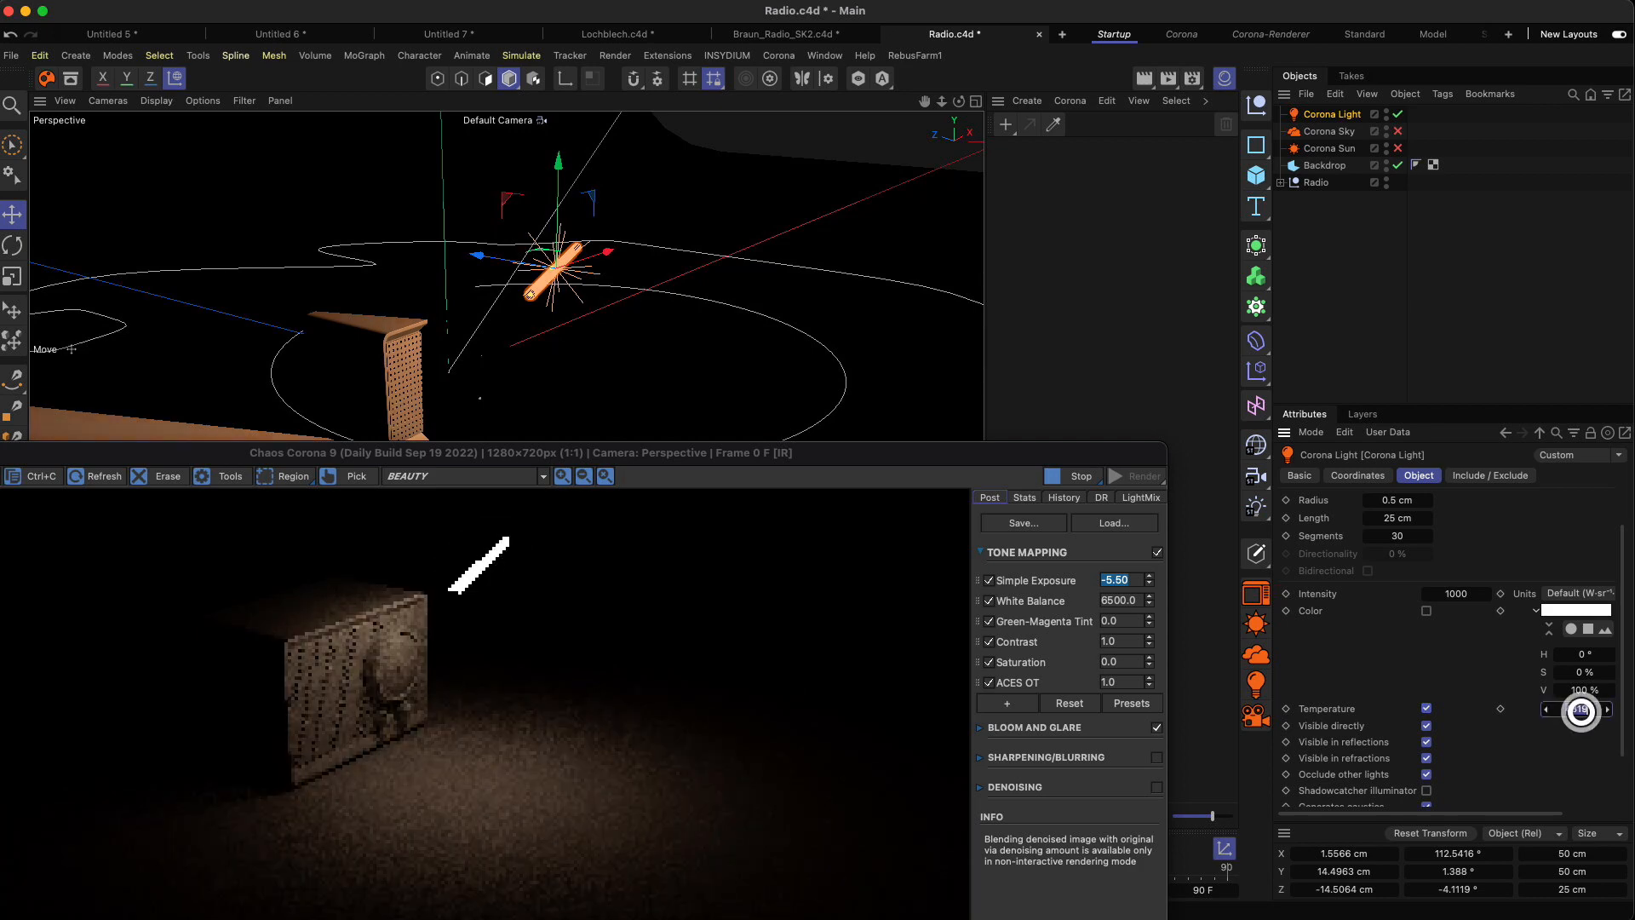
{"action": "type", "text": "7500"}
{"action": "key", "text": "Return"}
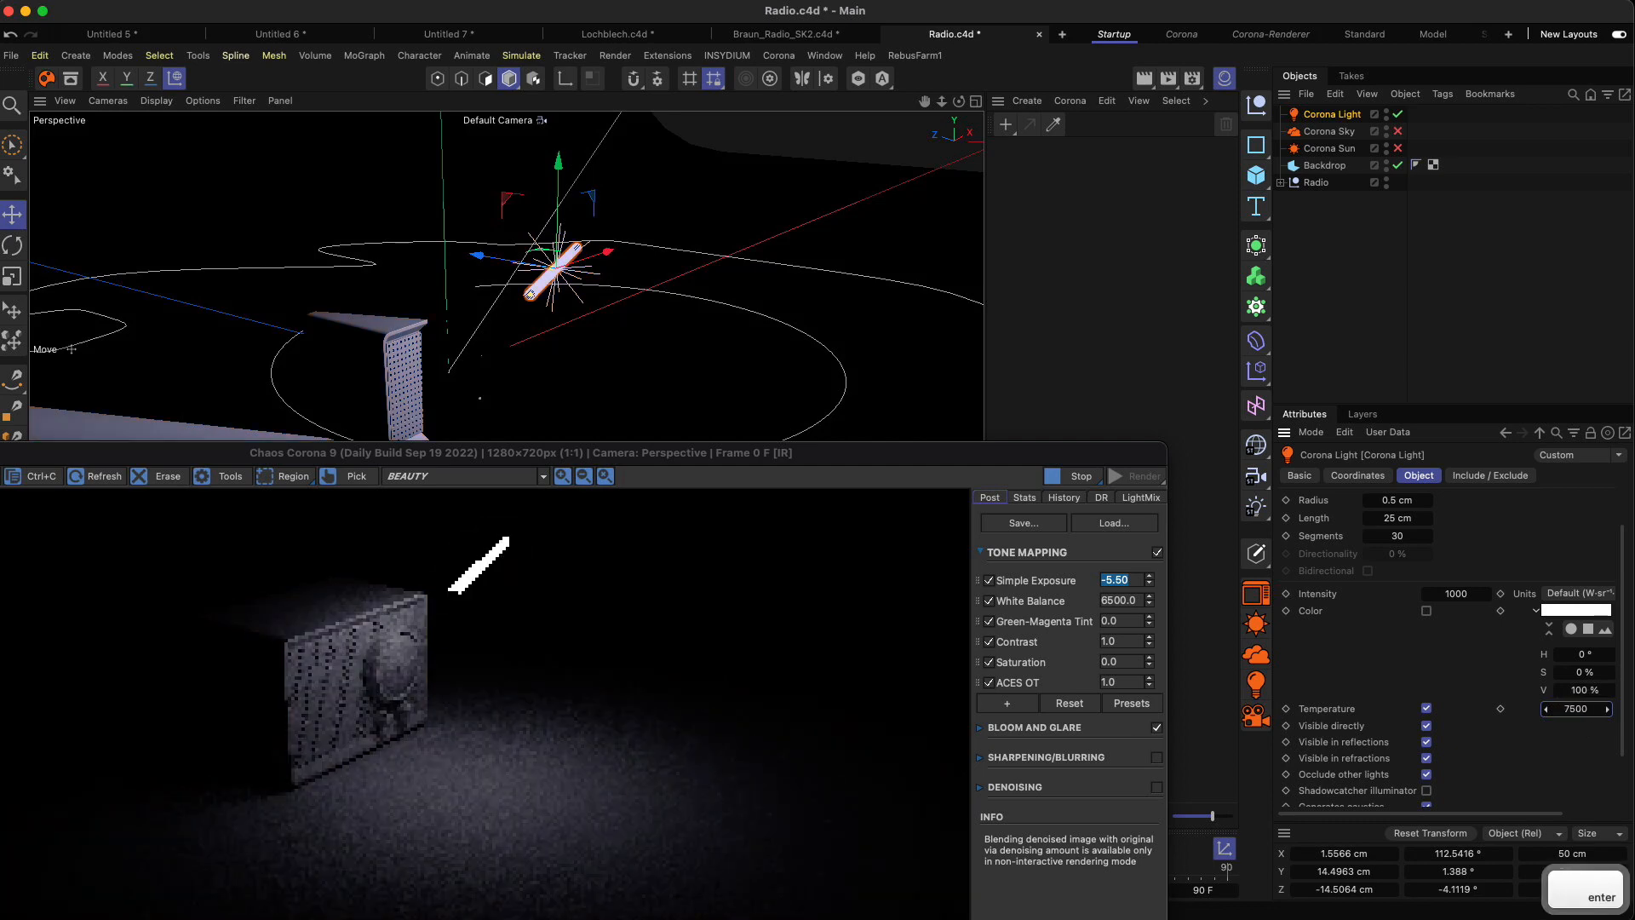
Set the Corona Light's temperature to 5000.
{"action": "left_click", "coordinate": [1575, 708]}
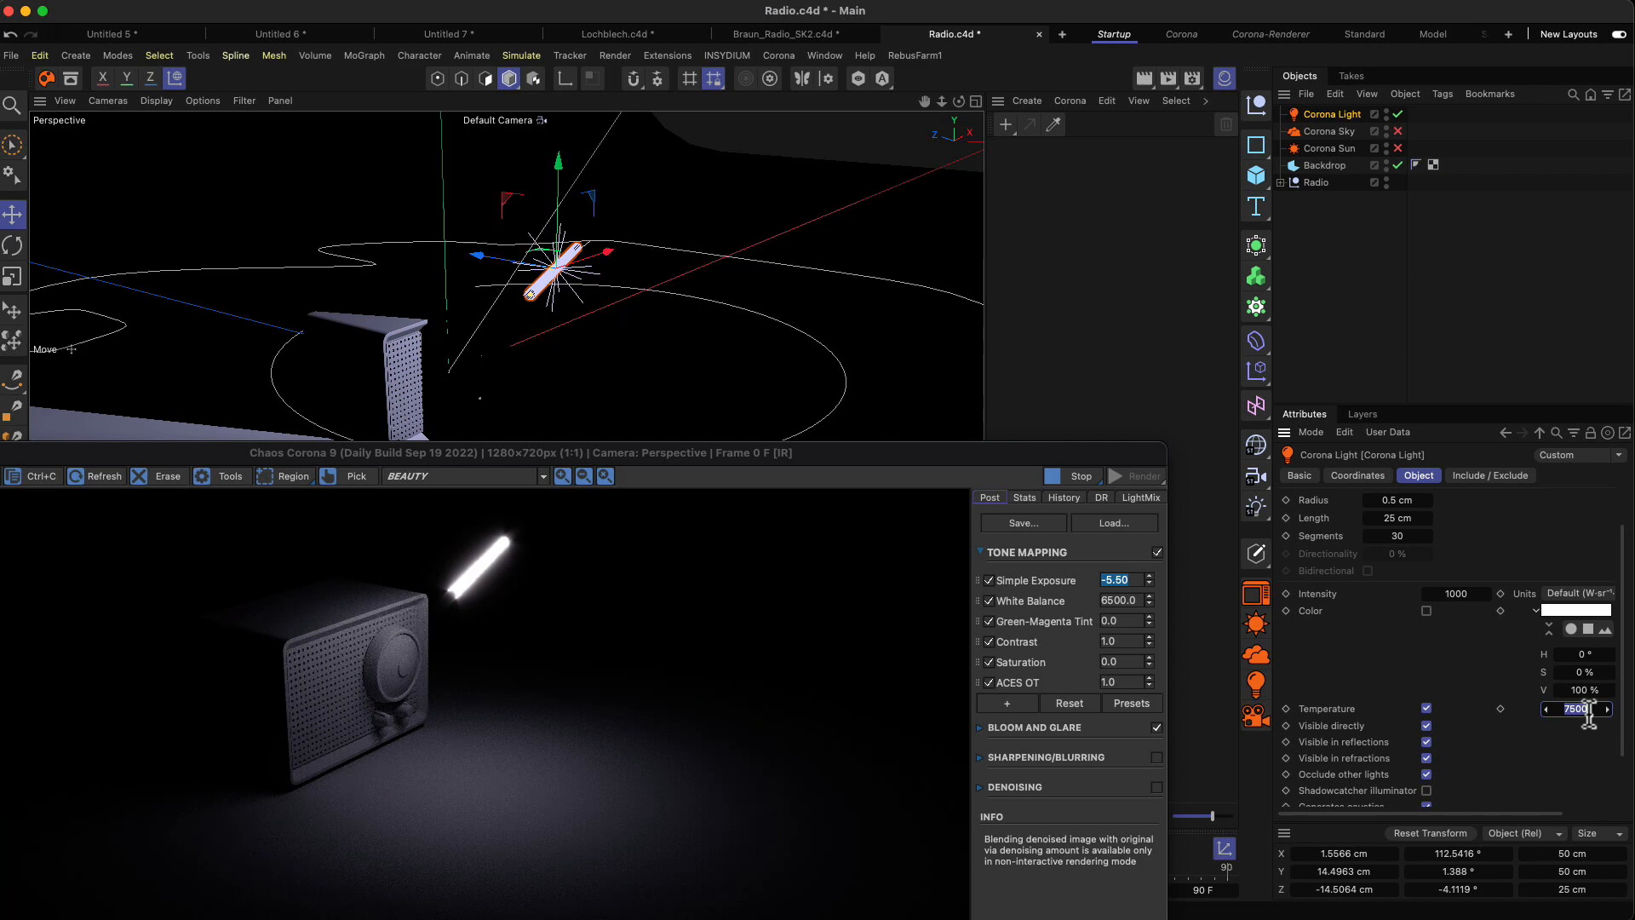
{"action": "type", "text": "5000"}
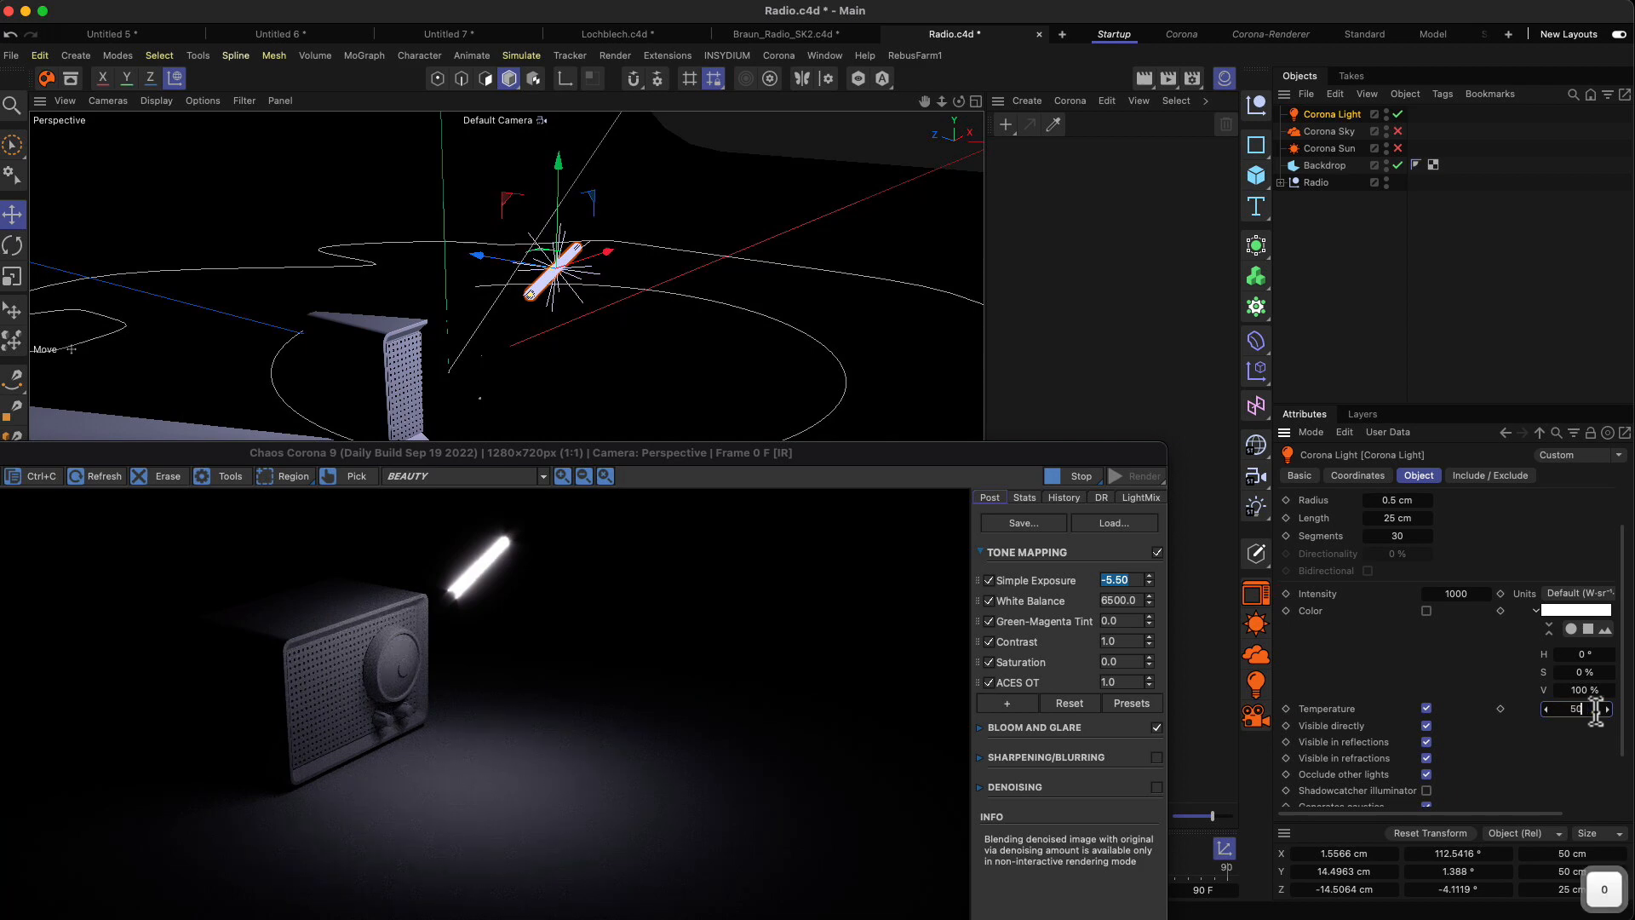
{"action": "key", "text": "Return"}
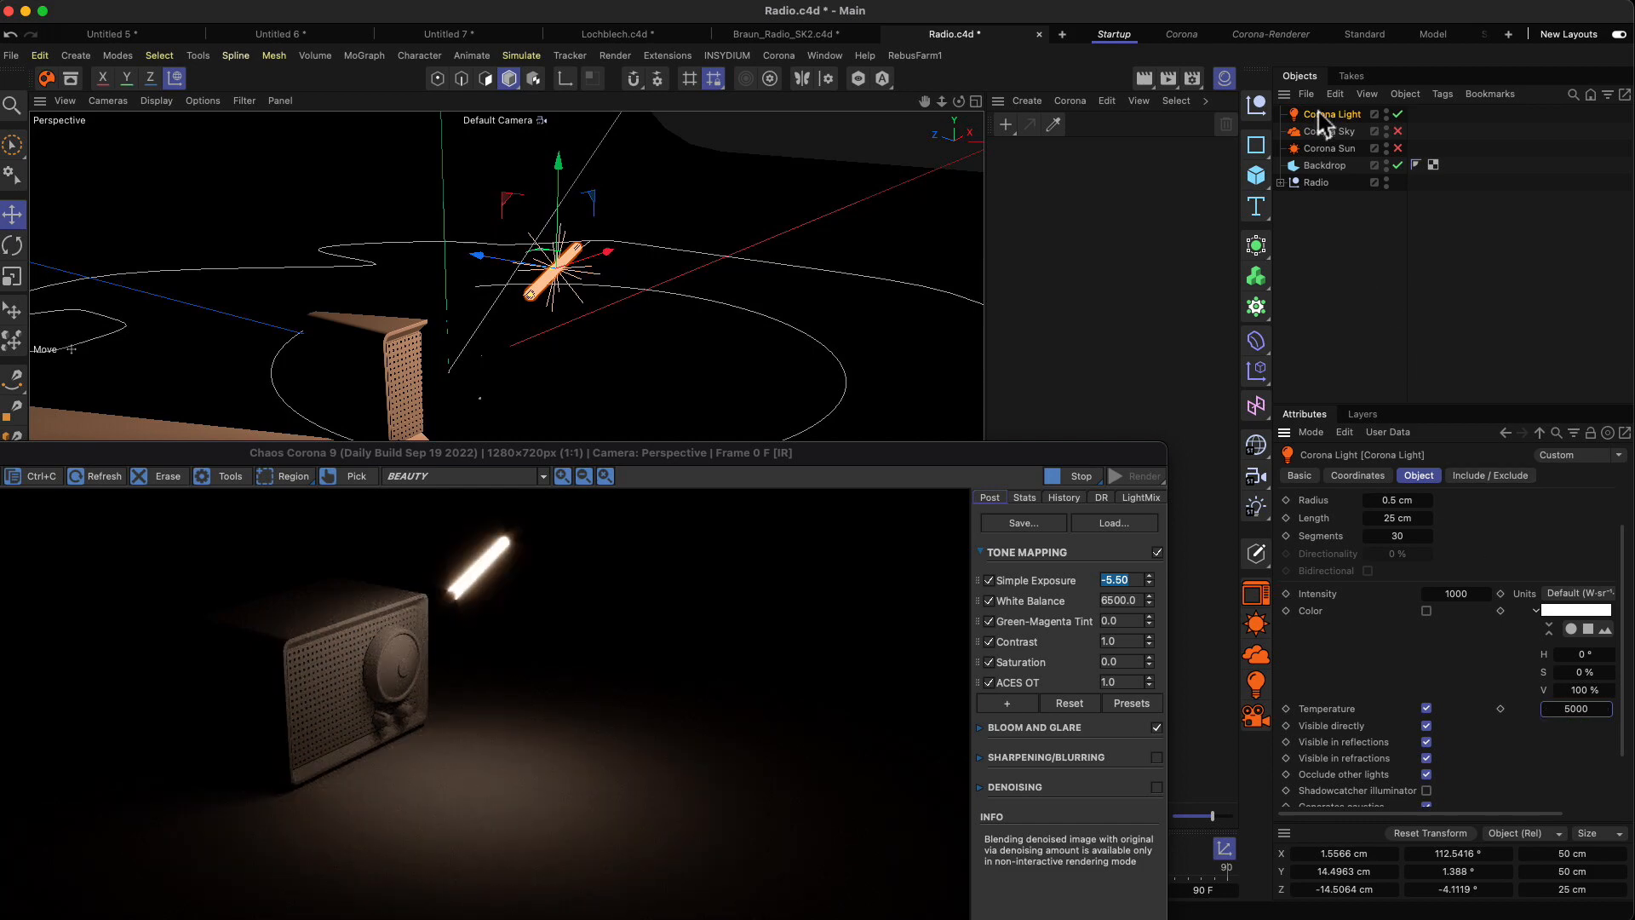
Duplicate the Corona Light and place the copy above the radio at about X -25.3, Y 19, Z -12.5 cm, with a heading of about 52.9°.
{"action": "left_click_drag", "start_coordinate": [1319, 119], "coordinate": [1316, 141], "text": "ctrl"}
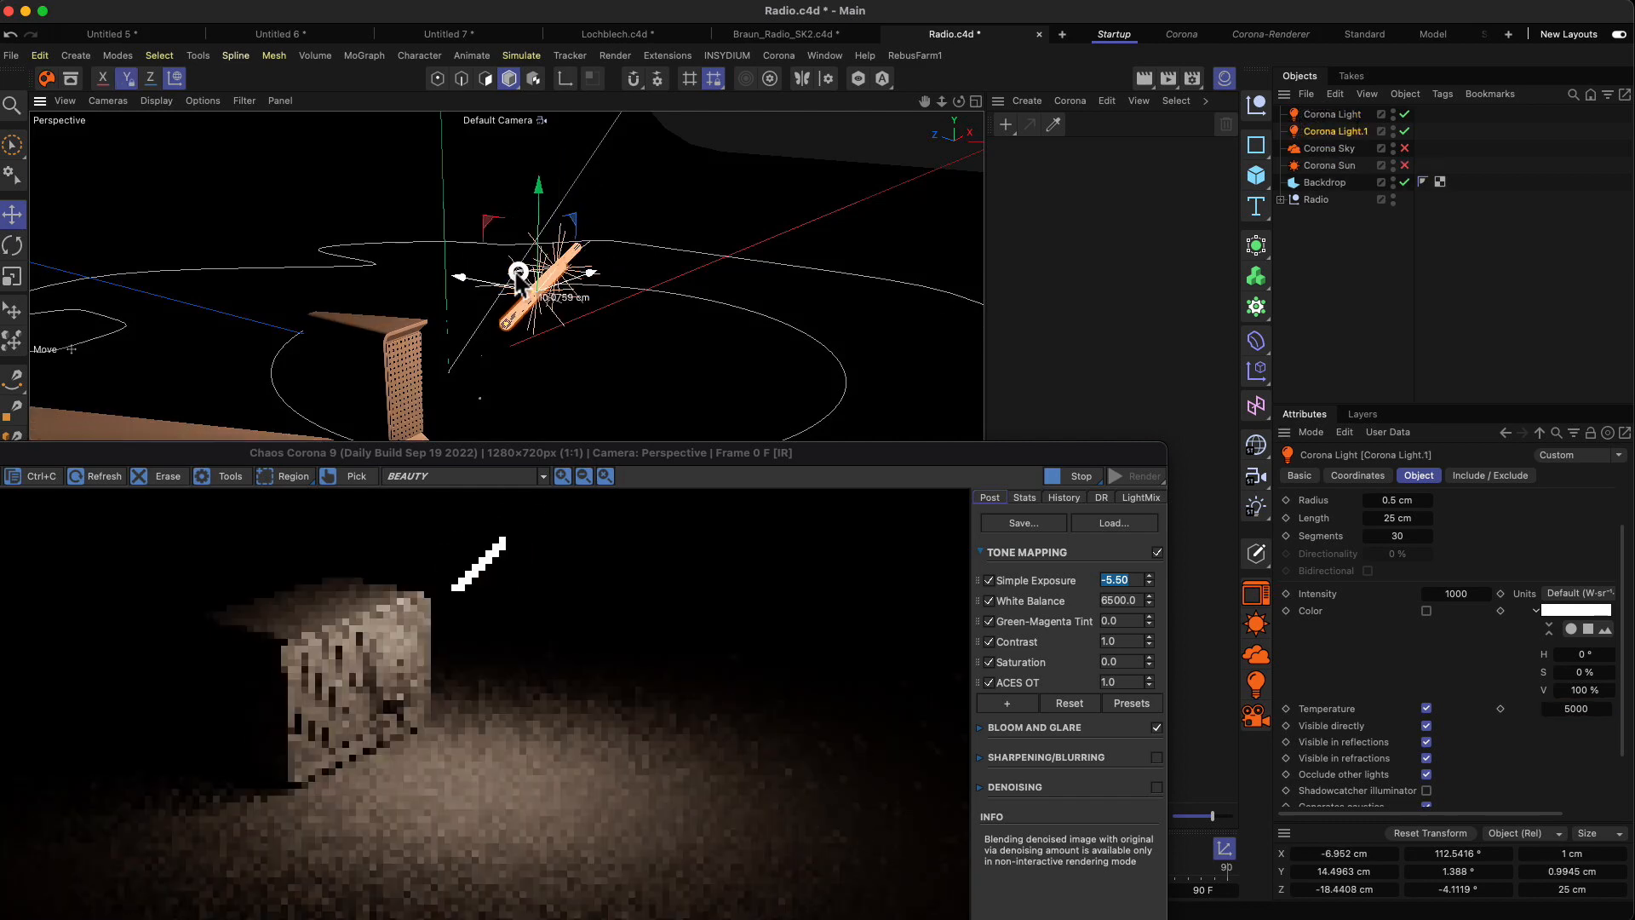
{"action": "left_click_drag", "start_coordinate": [552, 269], "coordinate": [372, 308]}
{"action": "key", "text": "r"}
{"action": "left_click_drag", "start_coordinate": [475, 355], "coordinate": [310, 354]}
{"action": "key", "text": "e"}
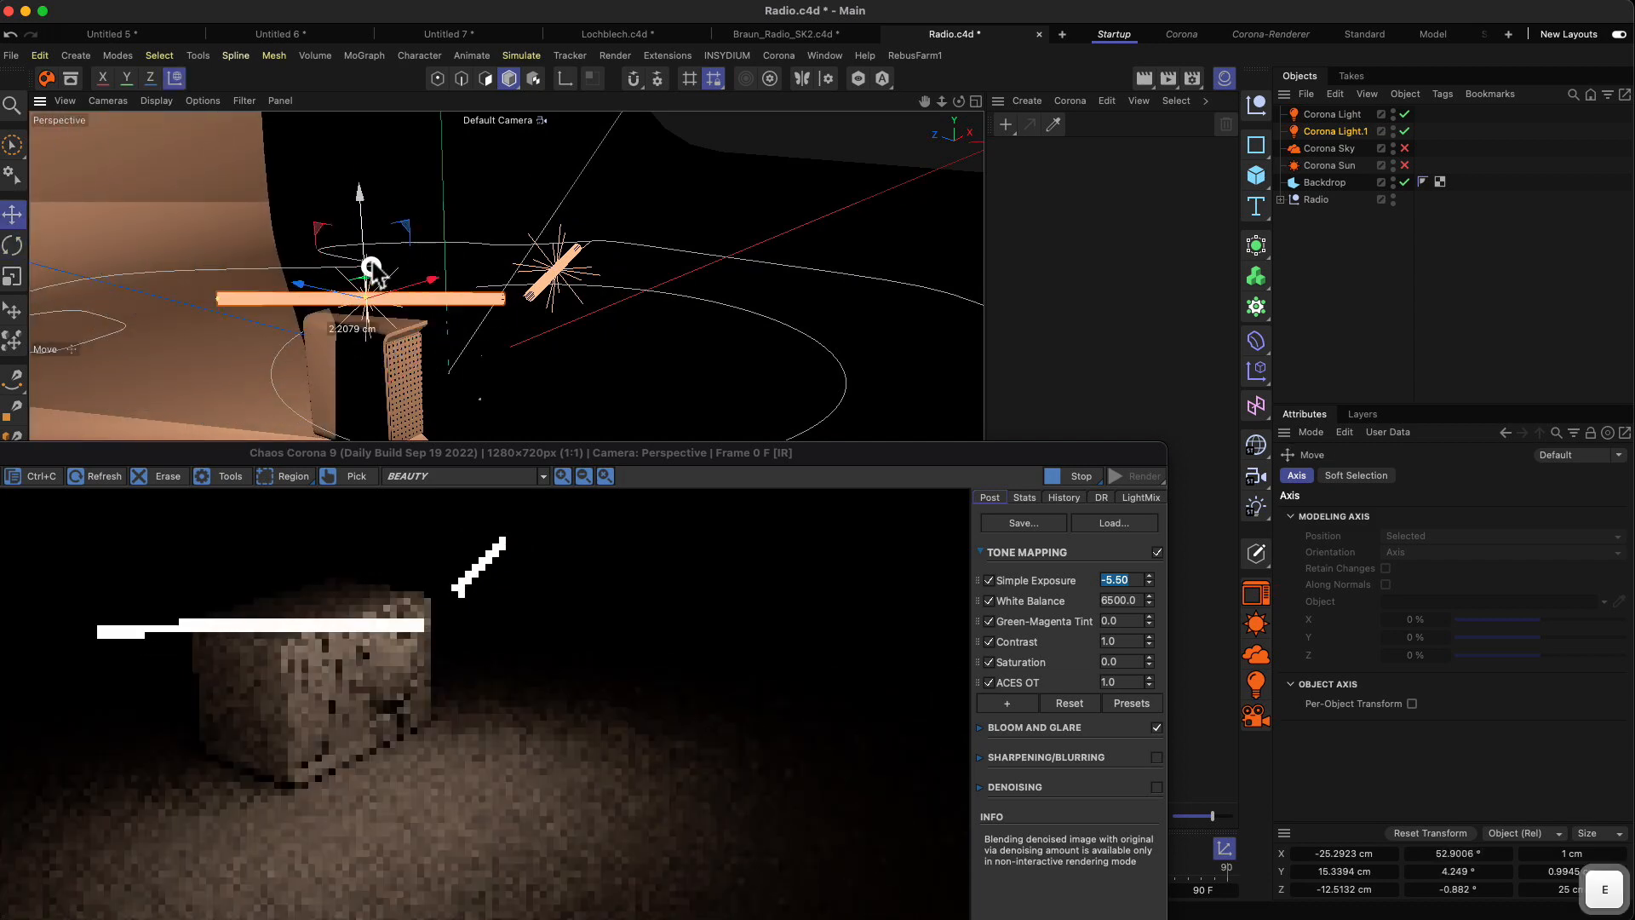
{"action": "left_click_drag", "start_coordinate": [365, 277], "coordinate": [375, 249]}
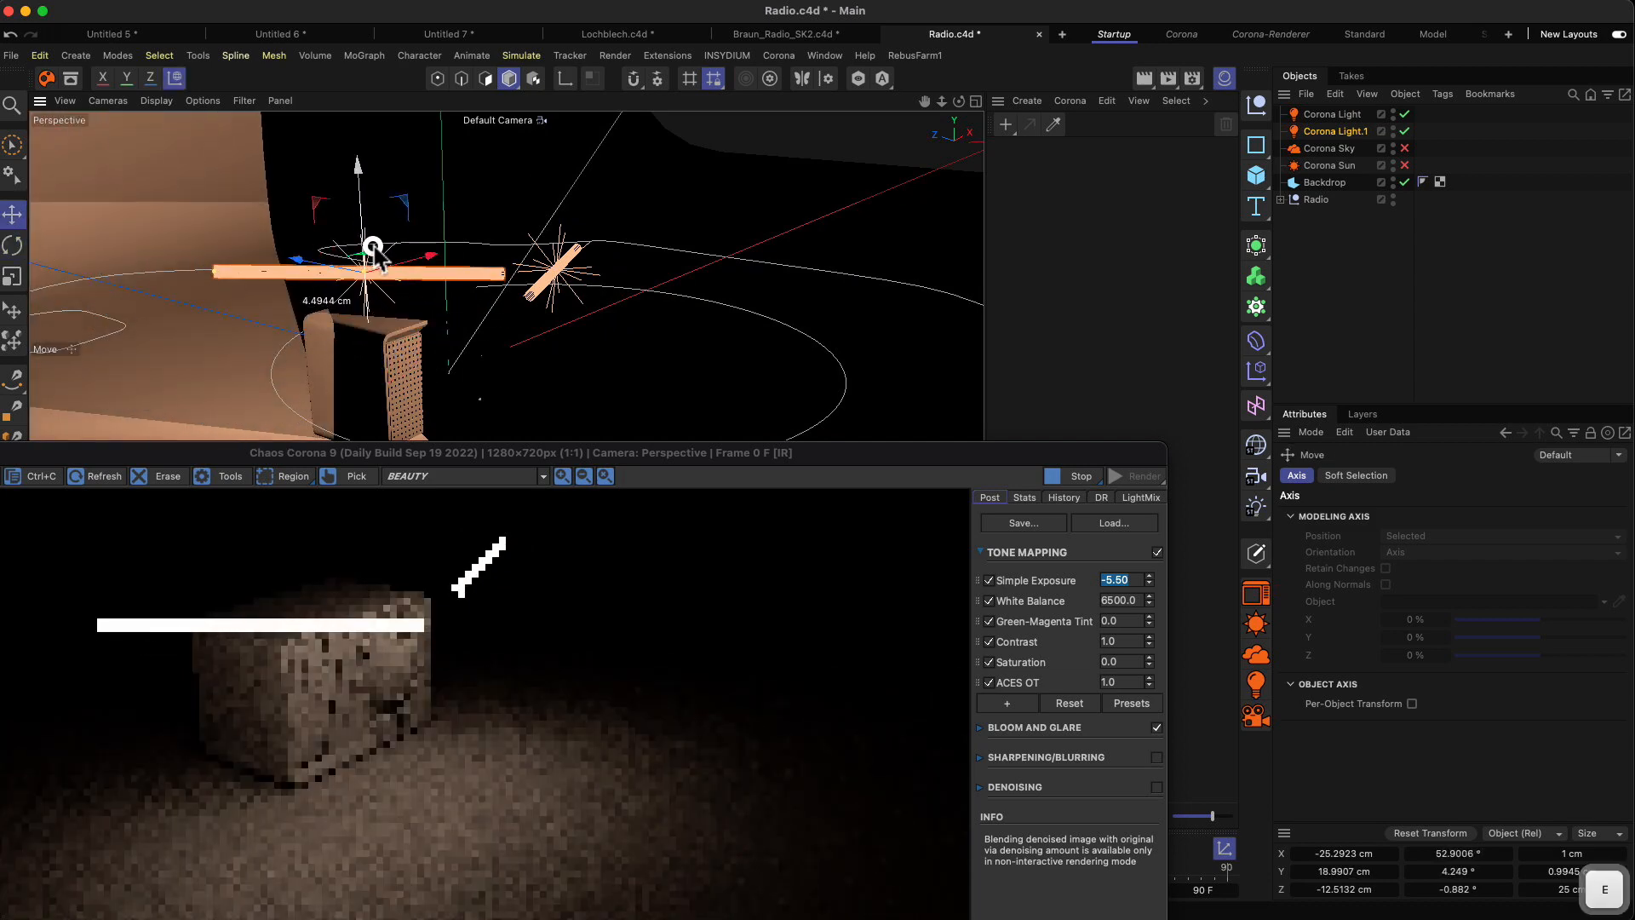
Switch the duplicated light from temperature to color, using a blue of about hue 222°, saturation 87% and value 88%.
{"action": "left_click", "coordinate": [1354, 133]}
{"action": "left_click", "coordinate": [1575, 663]}
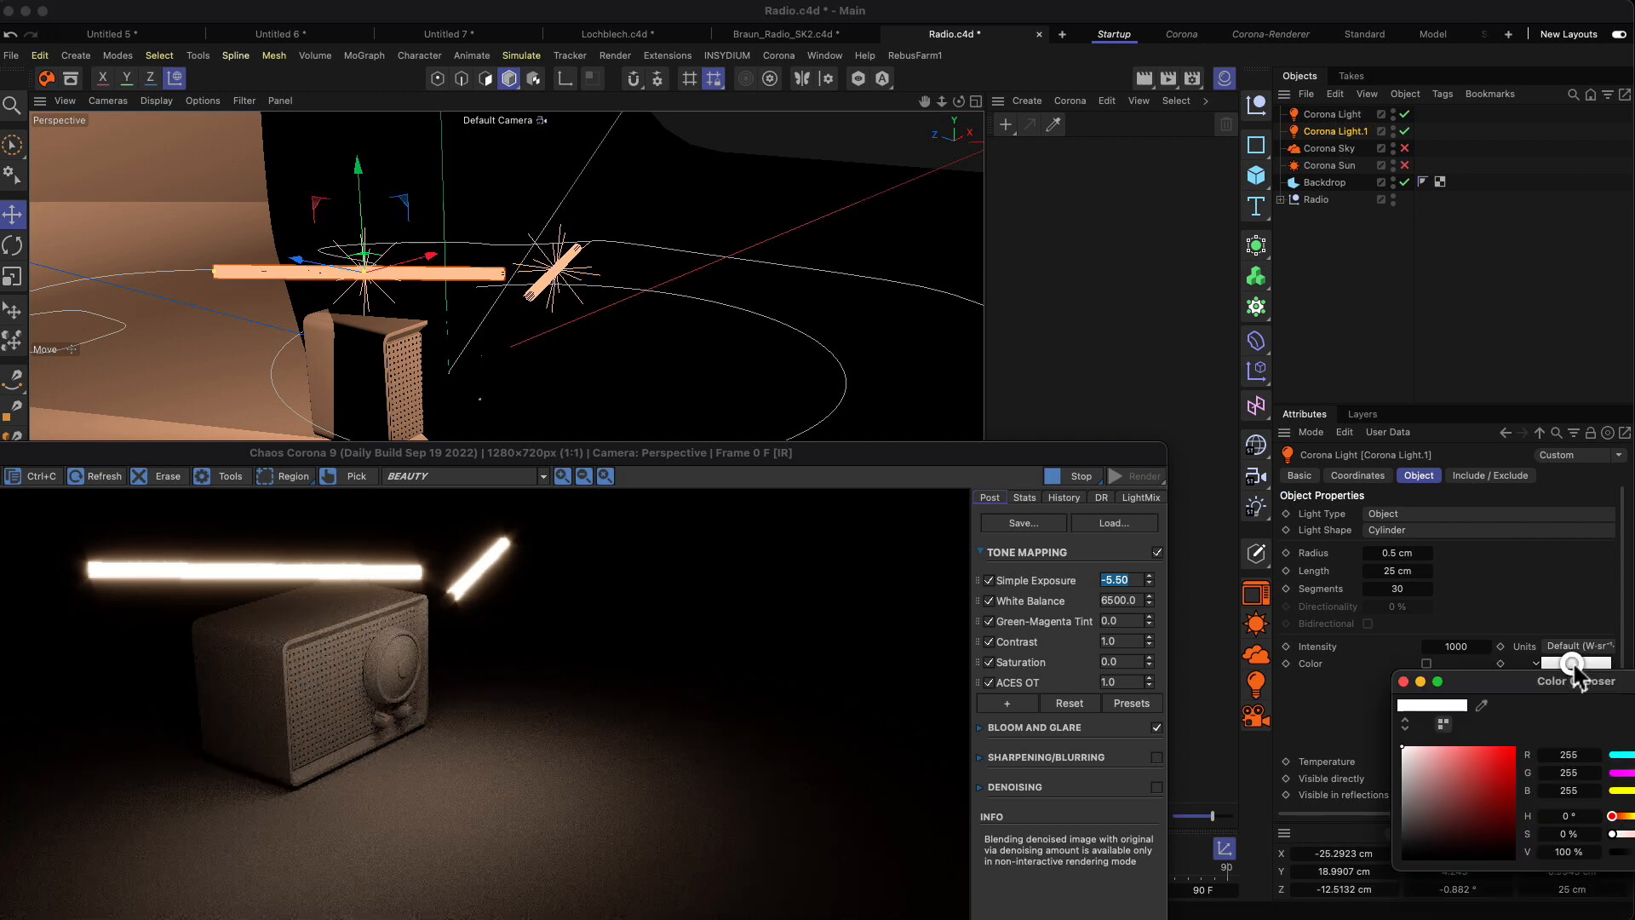
{"action": "left_click", "coordinate": [1625, 756]}
{"action": "left_click_drag", "start_coordinate": [1627, 755], "coordinate": [1621, 755]}
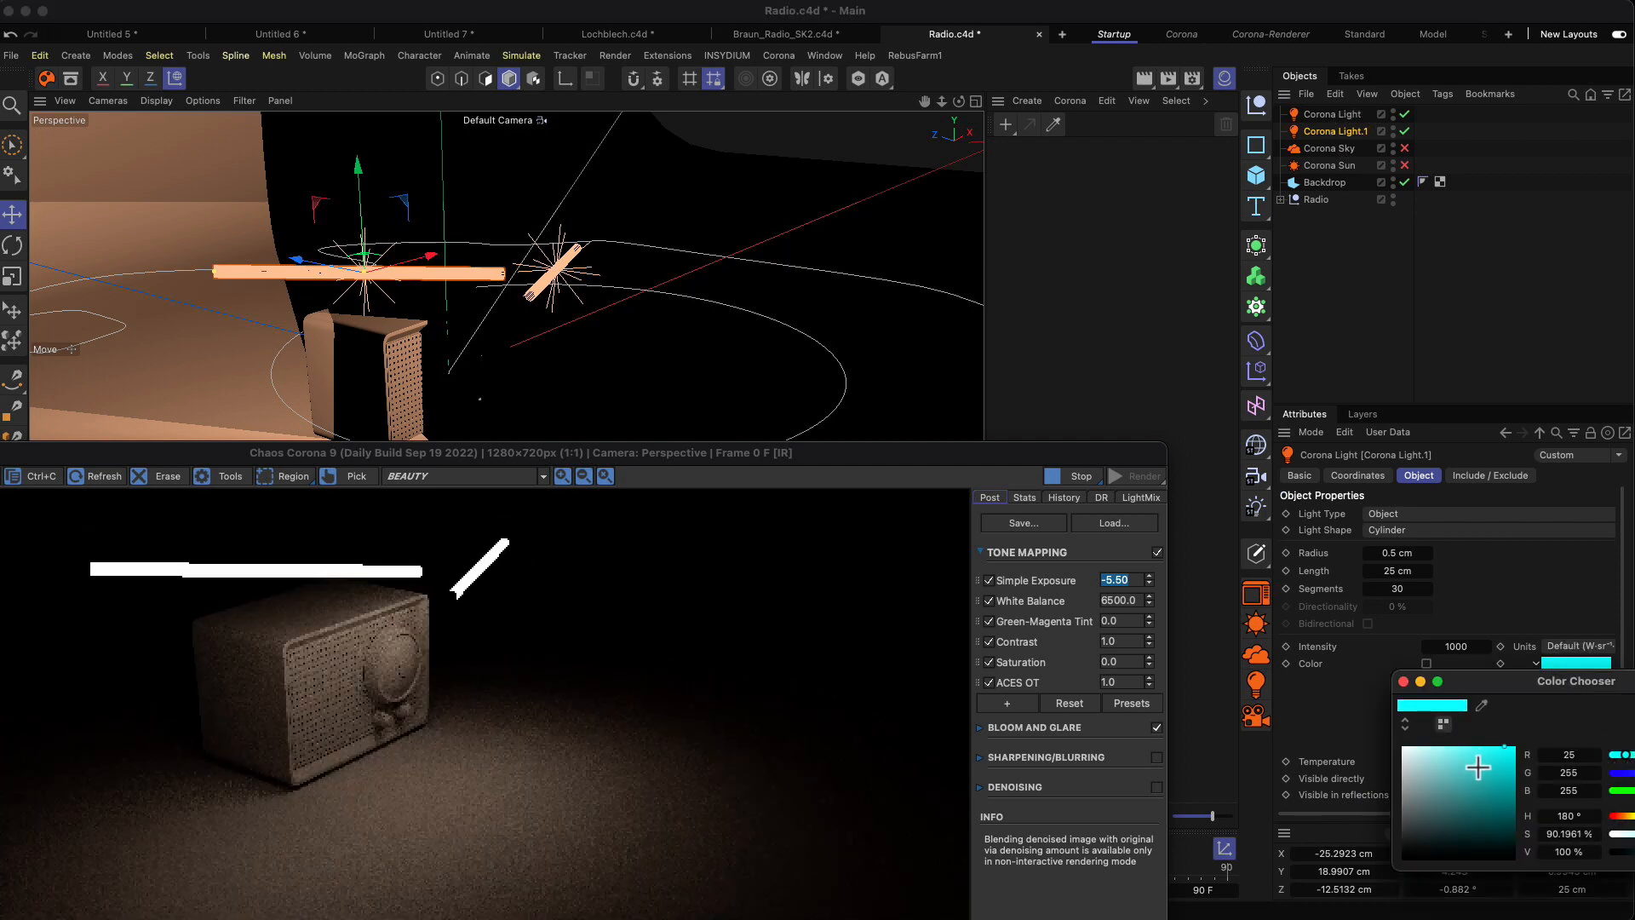
{"action": "left_click_drag", "start_coordinate": [1482, 778], "coordinate": [1500, 759]}
{"action": "left_click", "coordinate": [1634, 816]}
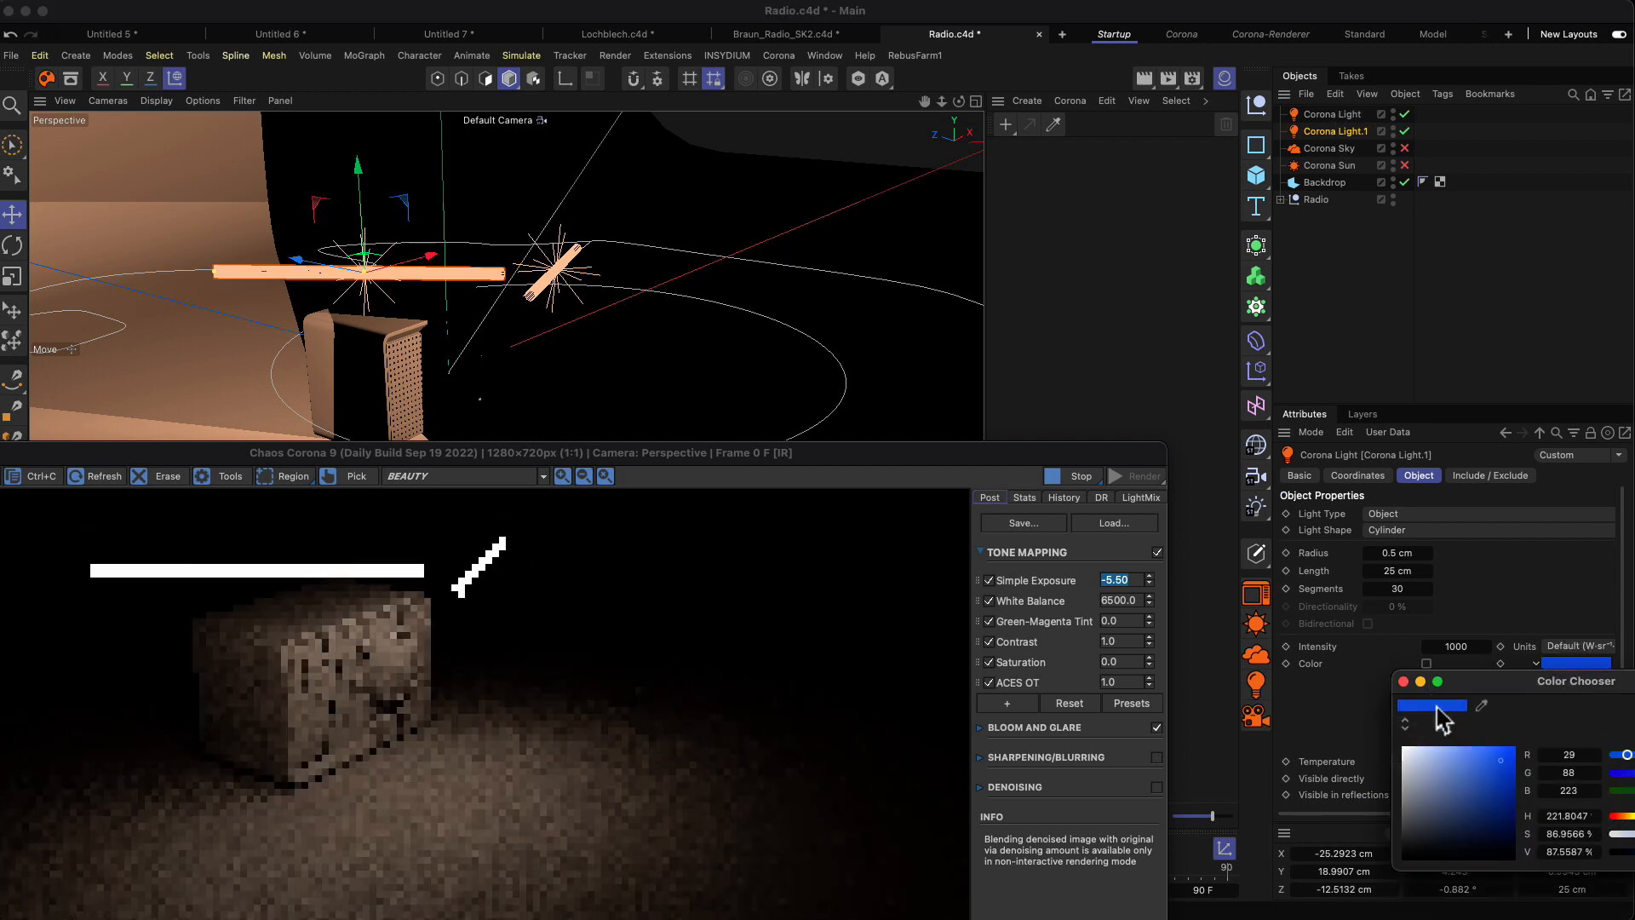
{"action": "left_click", "coordinate": [1403, 681]}
{"action": "left_click", "coordinate": [1426, 761]}
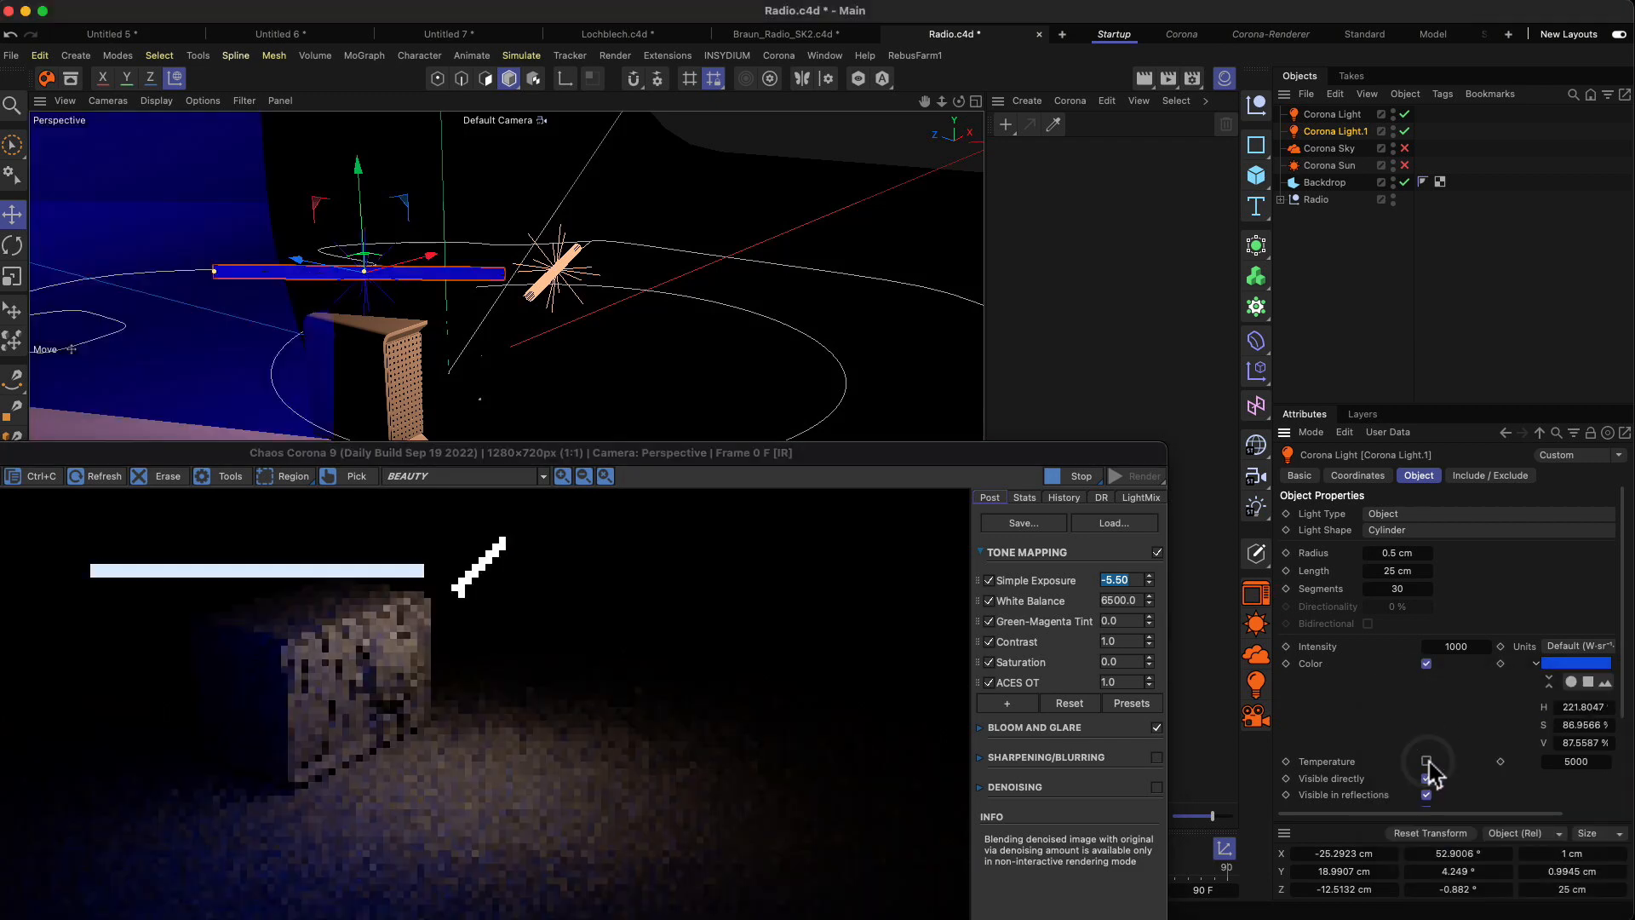
Lighten the duplicated light's blue to about 37% saturation and 100% value.
{"action": "left_click", "coordinate": [1575, 663]}
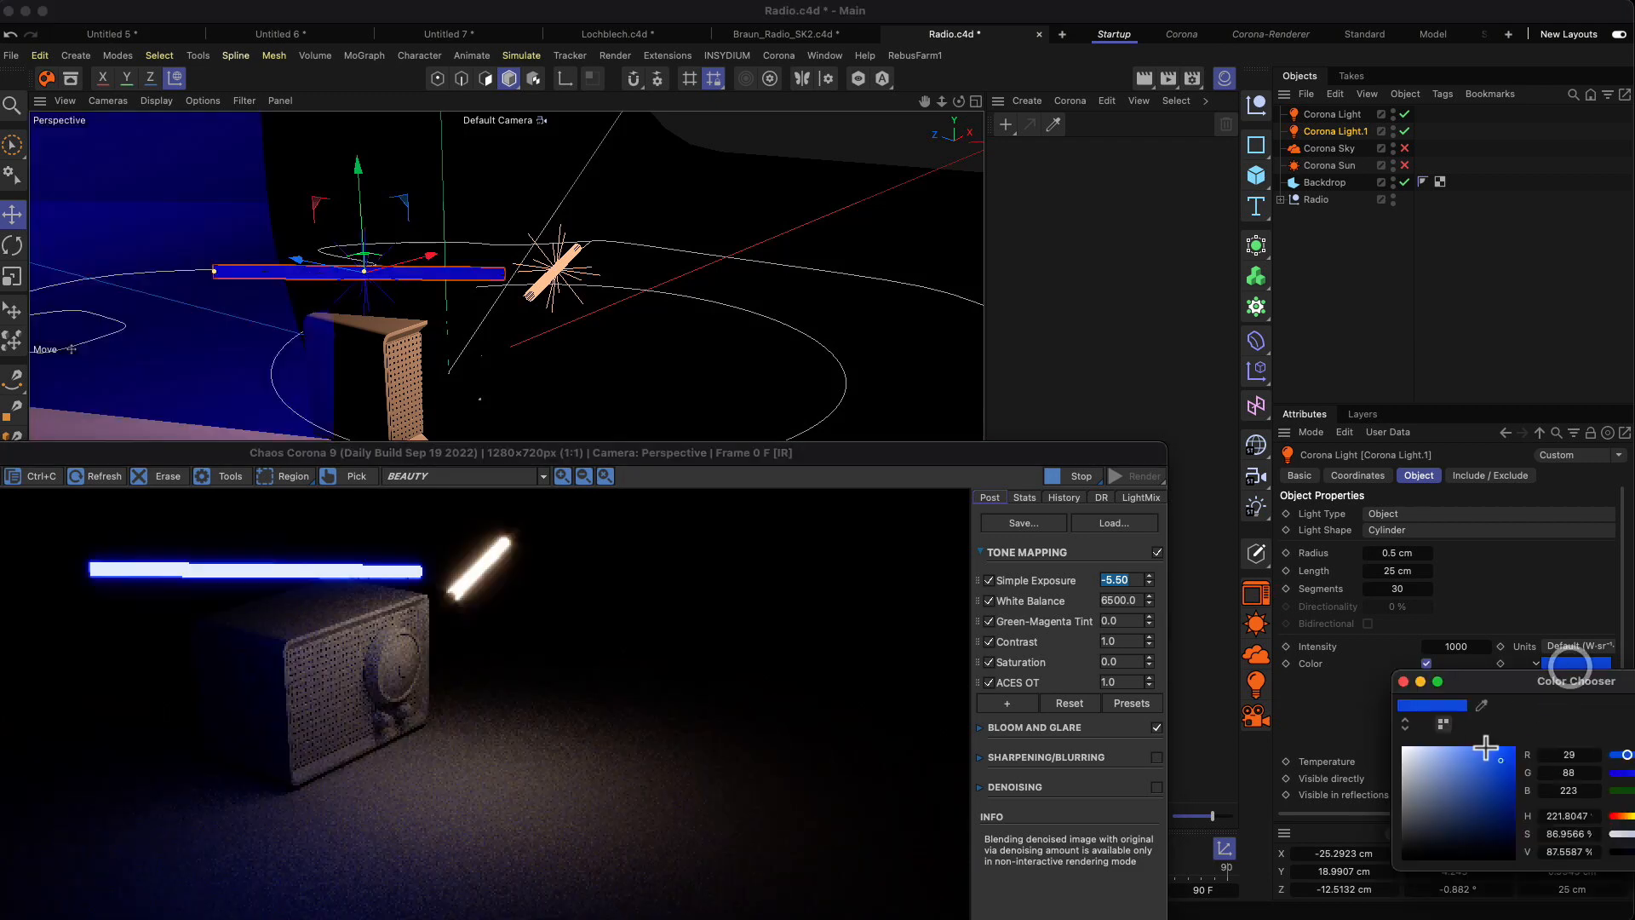
{"action": "left_click", "coordinate": [1396, 741]}
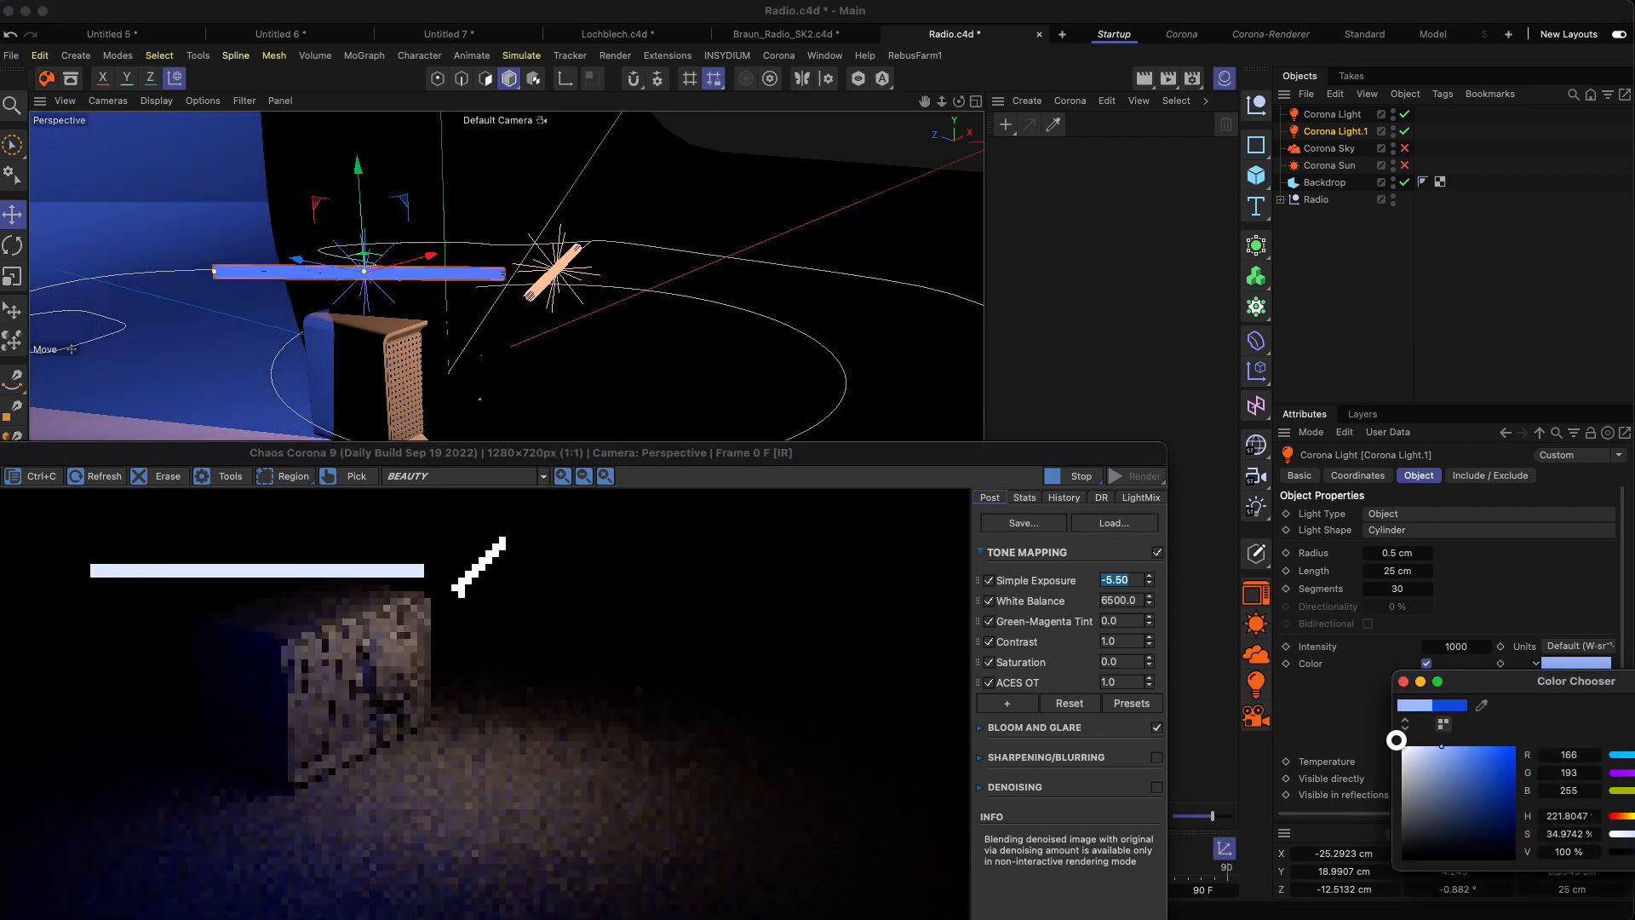
{"action": "left_click", "coordinate": [1403, 681]}
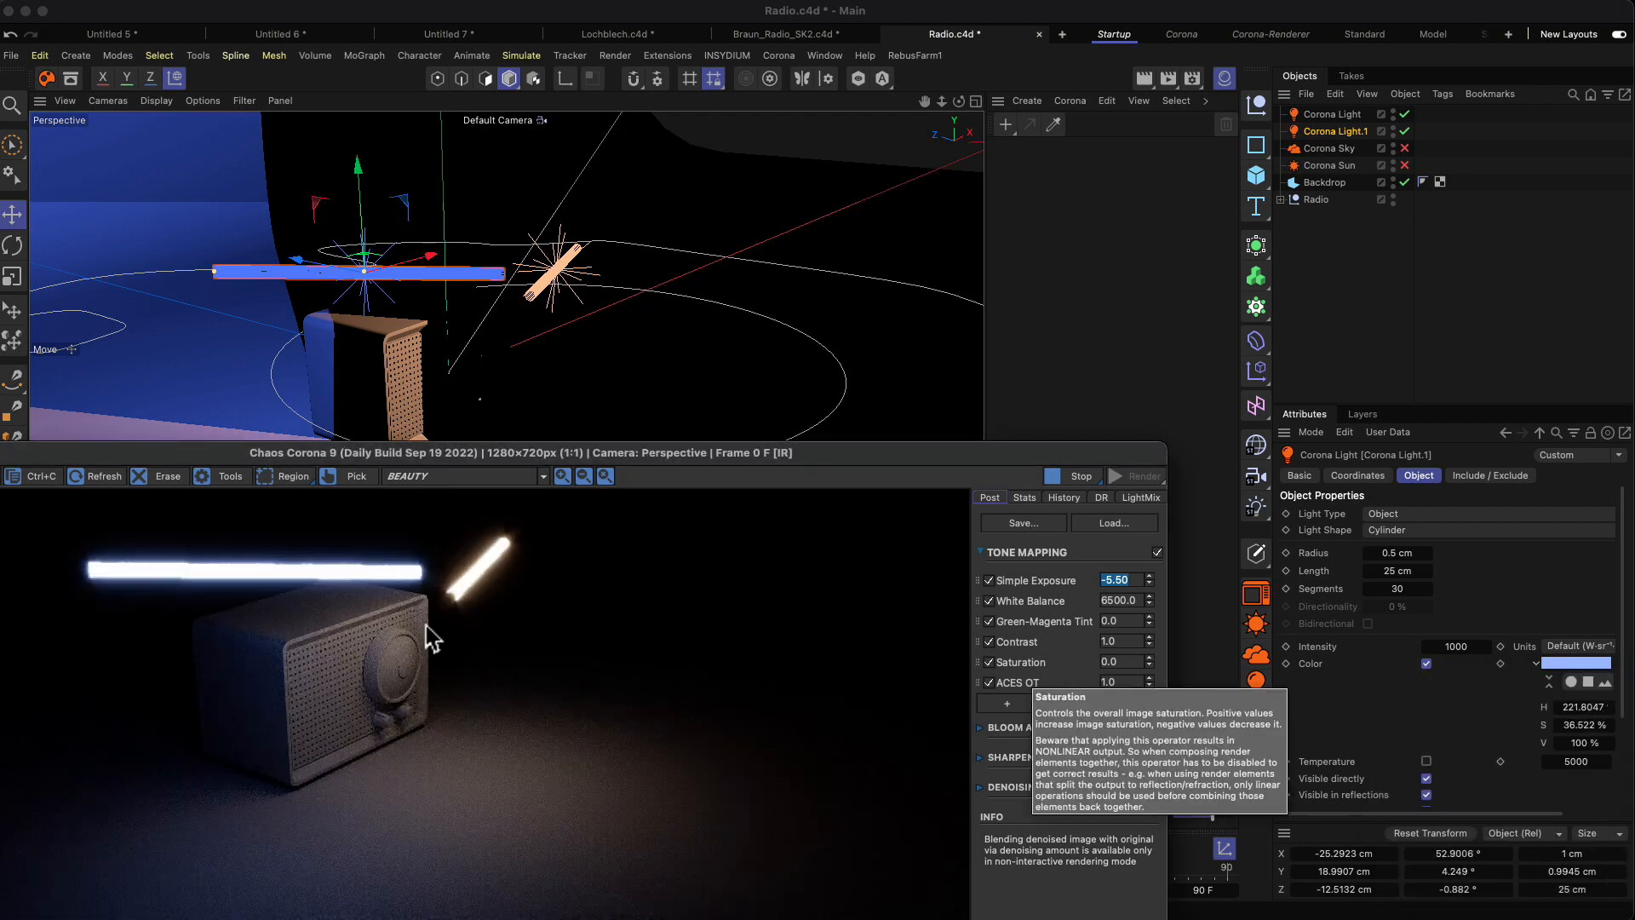
Examine both cylinder lights in the interactive render, the available light types and the original Corona Light's properties.
{"action": "key", "text": "2"}
{"action": "left_click_drag", "start_coordinate": [456, 354], "coordinate": [536, 394]}
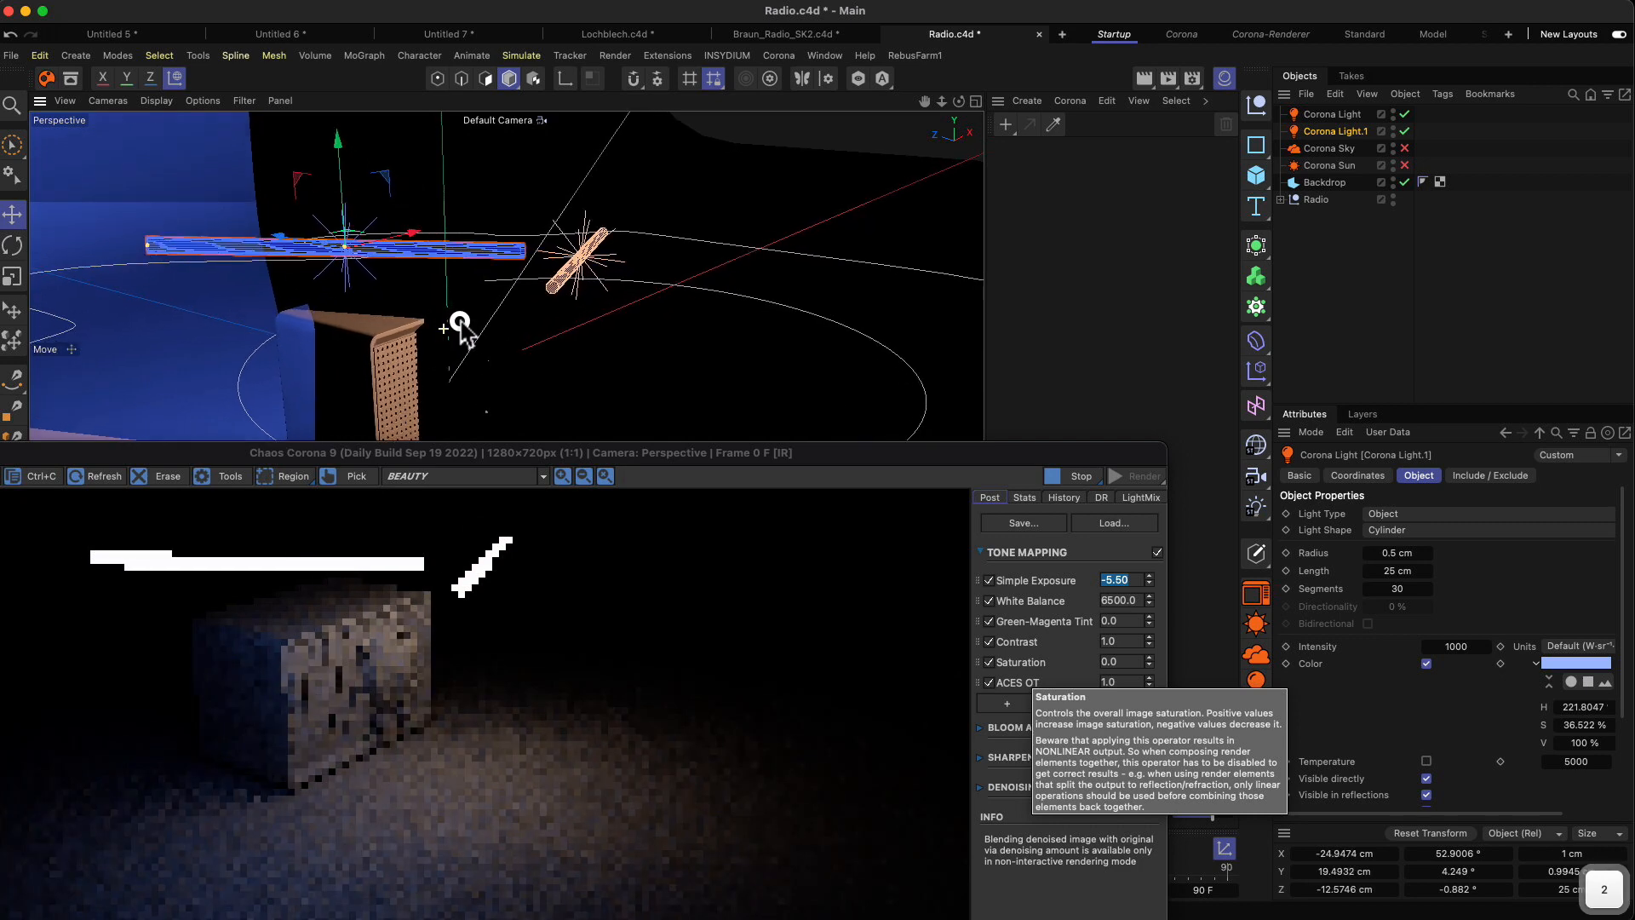
{"action": "key", "text": "1"}
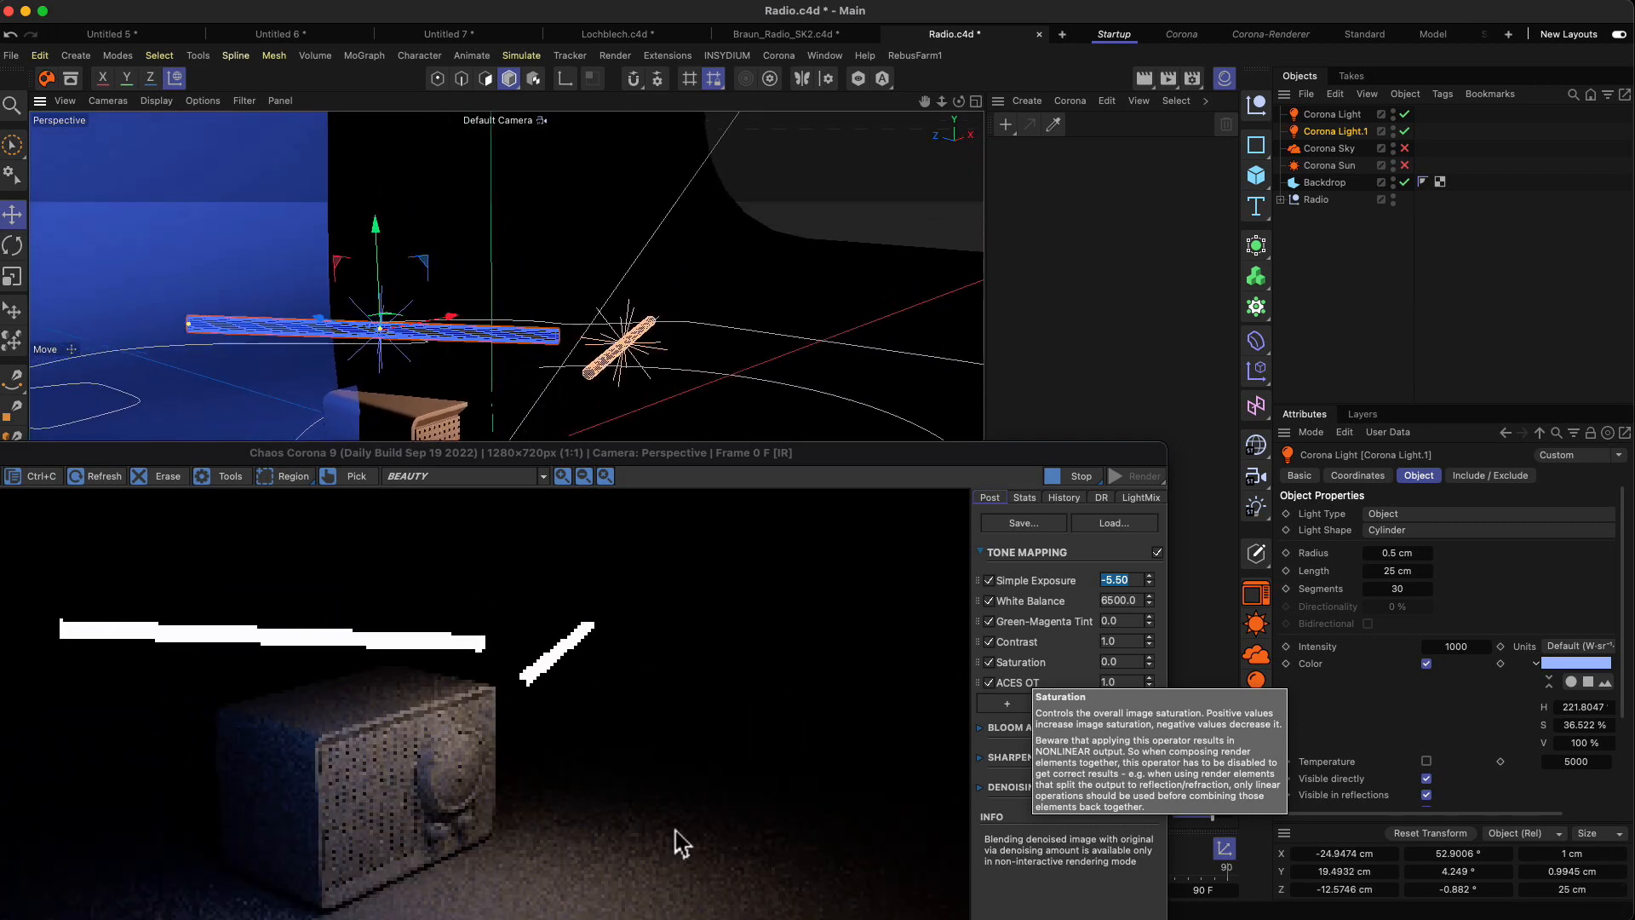
{"action": "left_click_drag", "start_coordinate": [640, 463], "coordinate": [645, 459]}
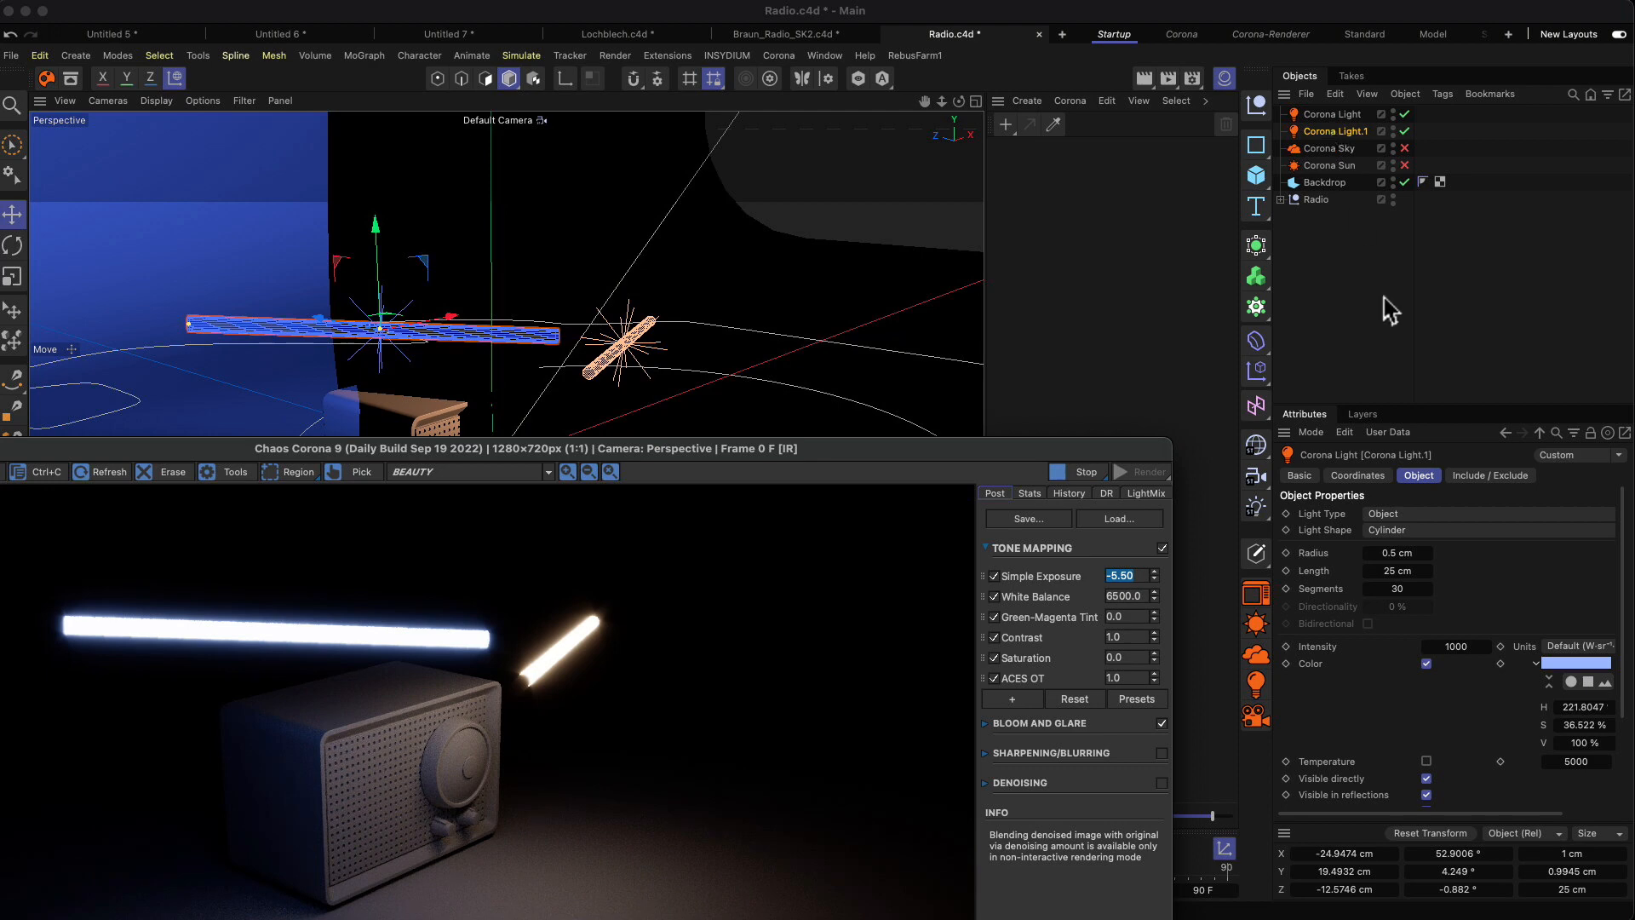
{"action": "left_click", "coordinate": [1410, 514]}
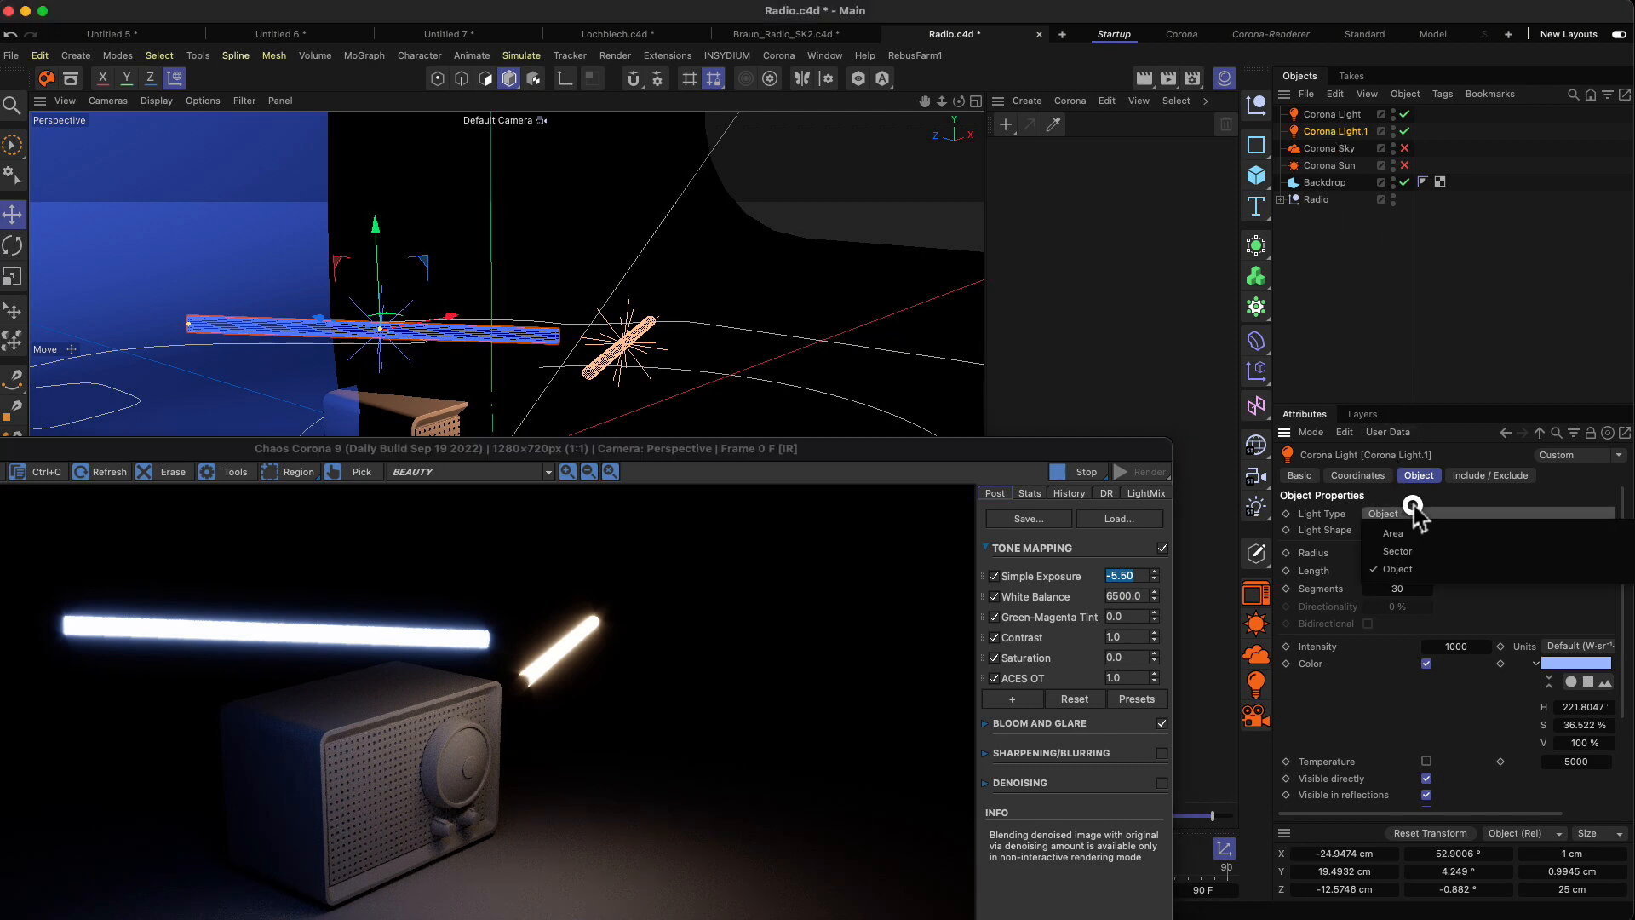
{"action": "left_click", "coordinate": [1385, 296]}
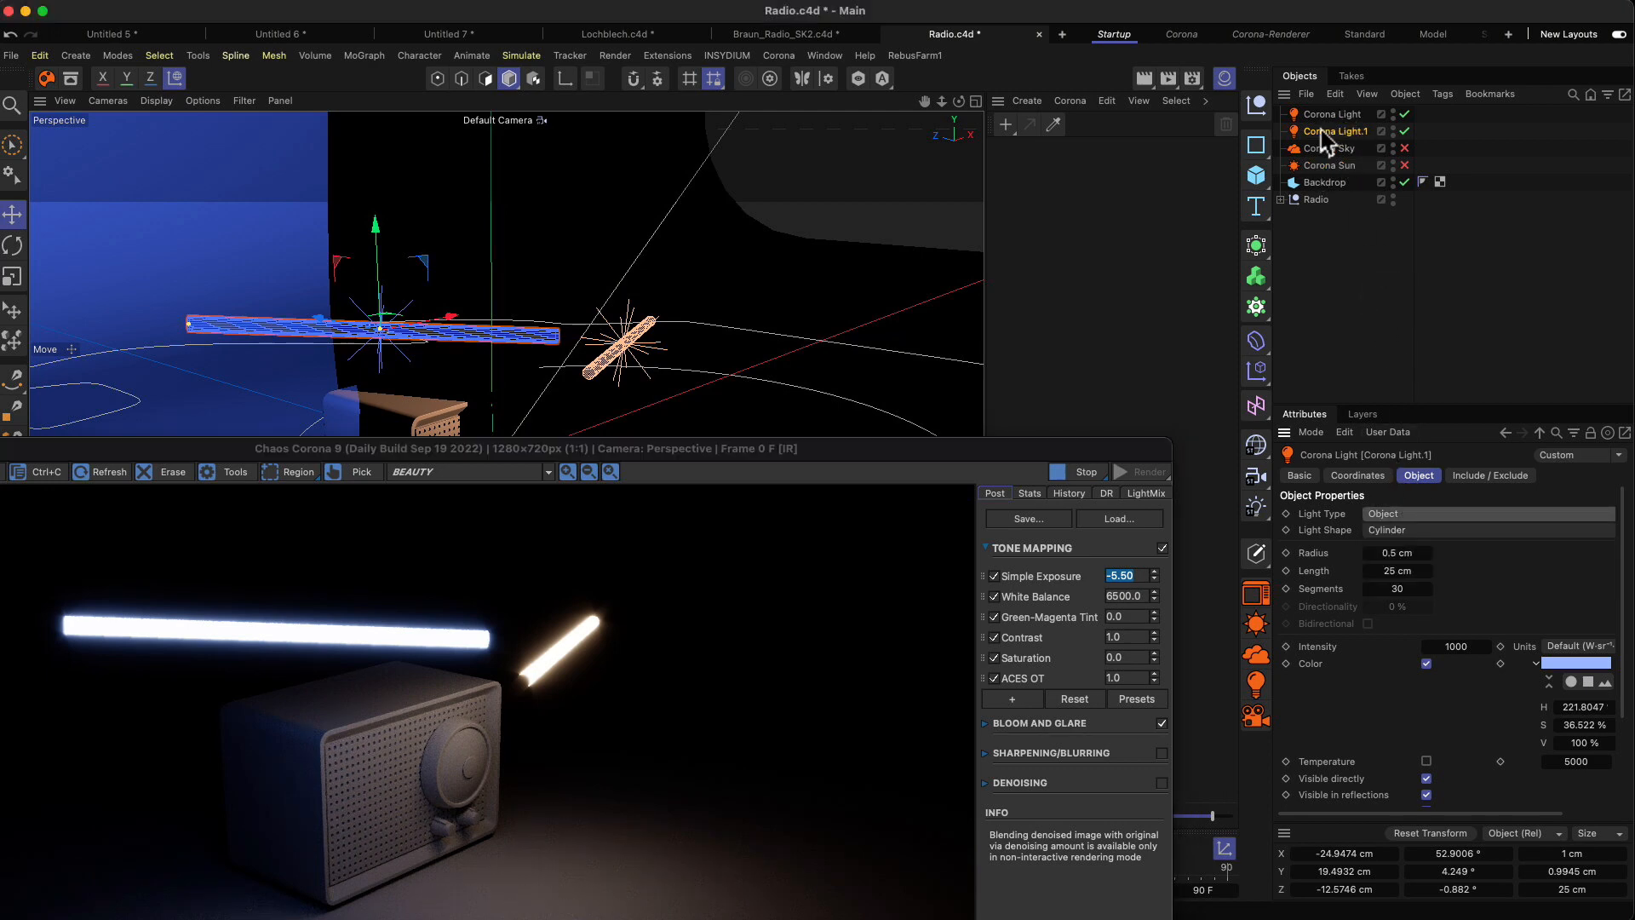
{"action": "left_click", "coordinate": [1352, 115]}
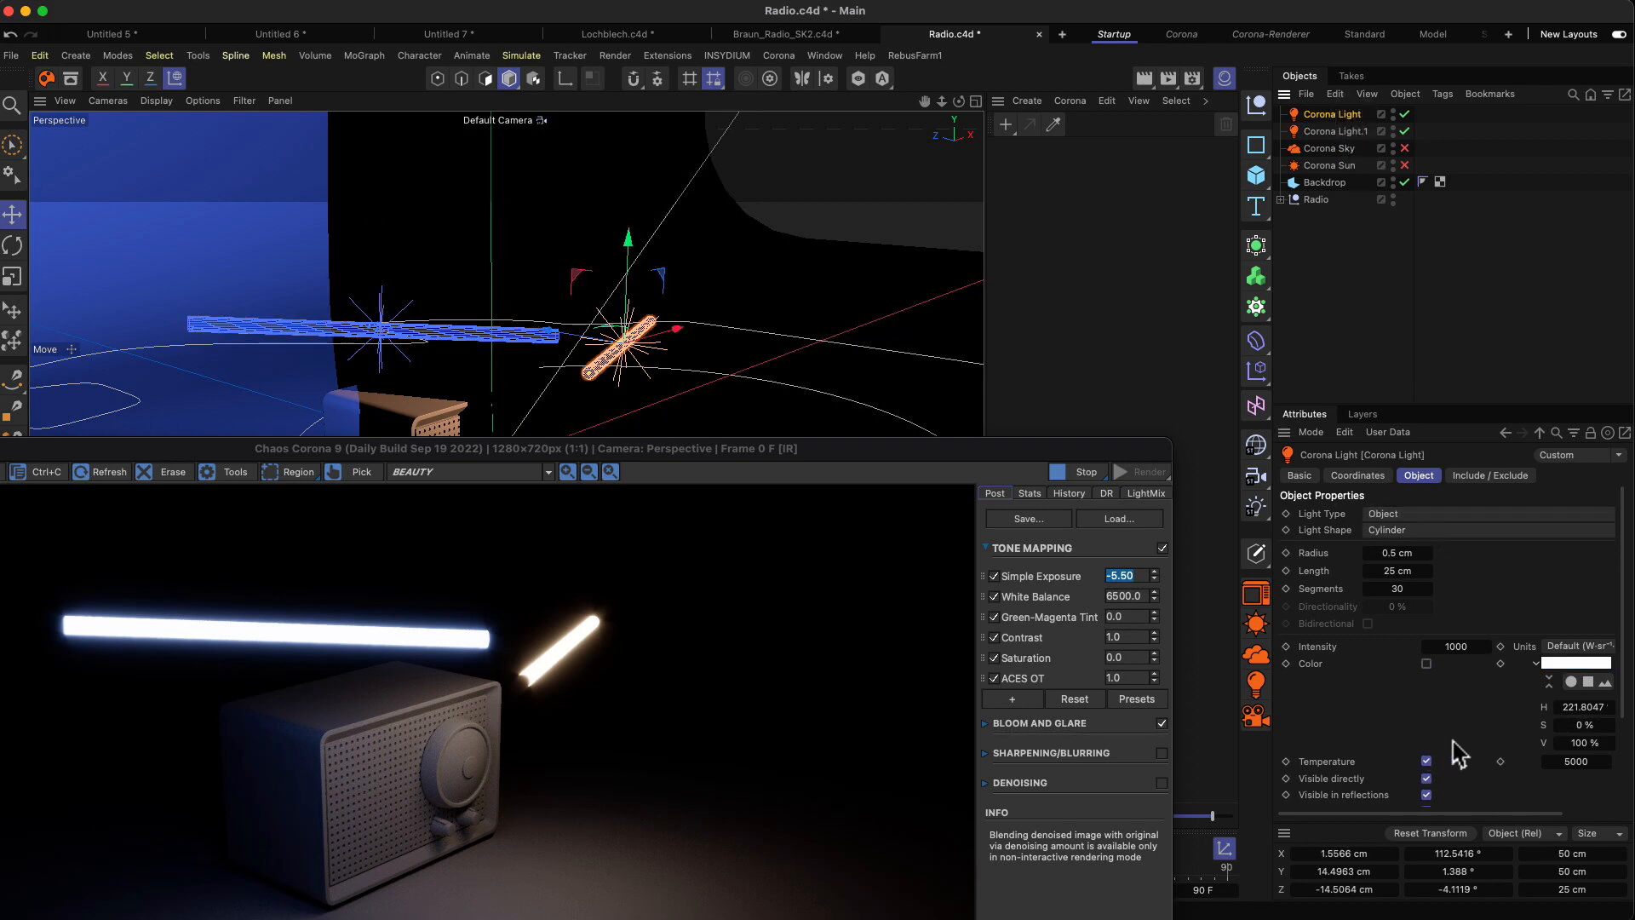
{"action": "scroll", "coordinate": [1451, 735], "scroll_direction": "down", "scroll_amount": 3}
{"action": "scroll", "coordinate": [1451, 735], "scroll_direction": "up", "scroll_amount": 4}
Disable both Corona Lights and add a sphere primitive to the scene.
{"action": "left_click", "coordinate": [1405, 132]}
{"action": "left_click", "coordinate": [1405, 114]}
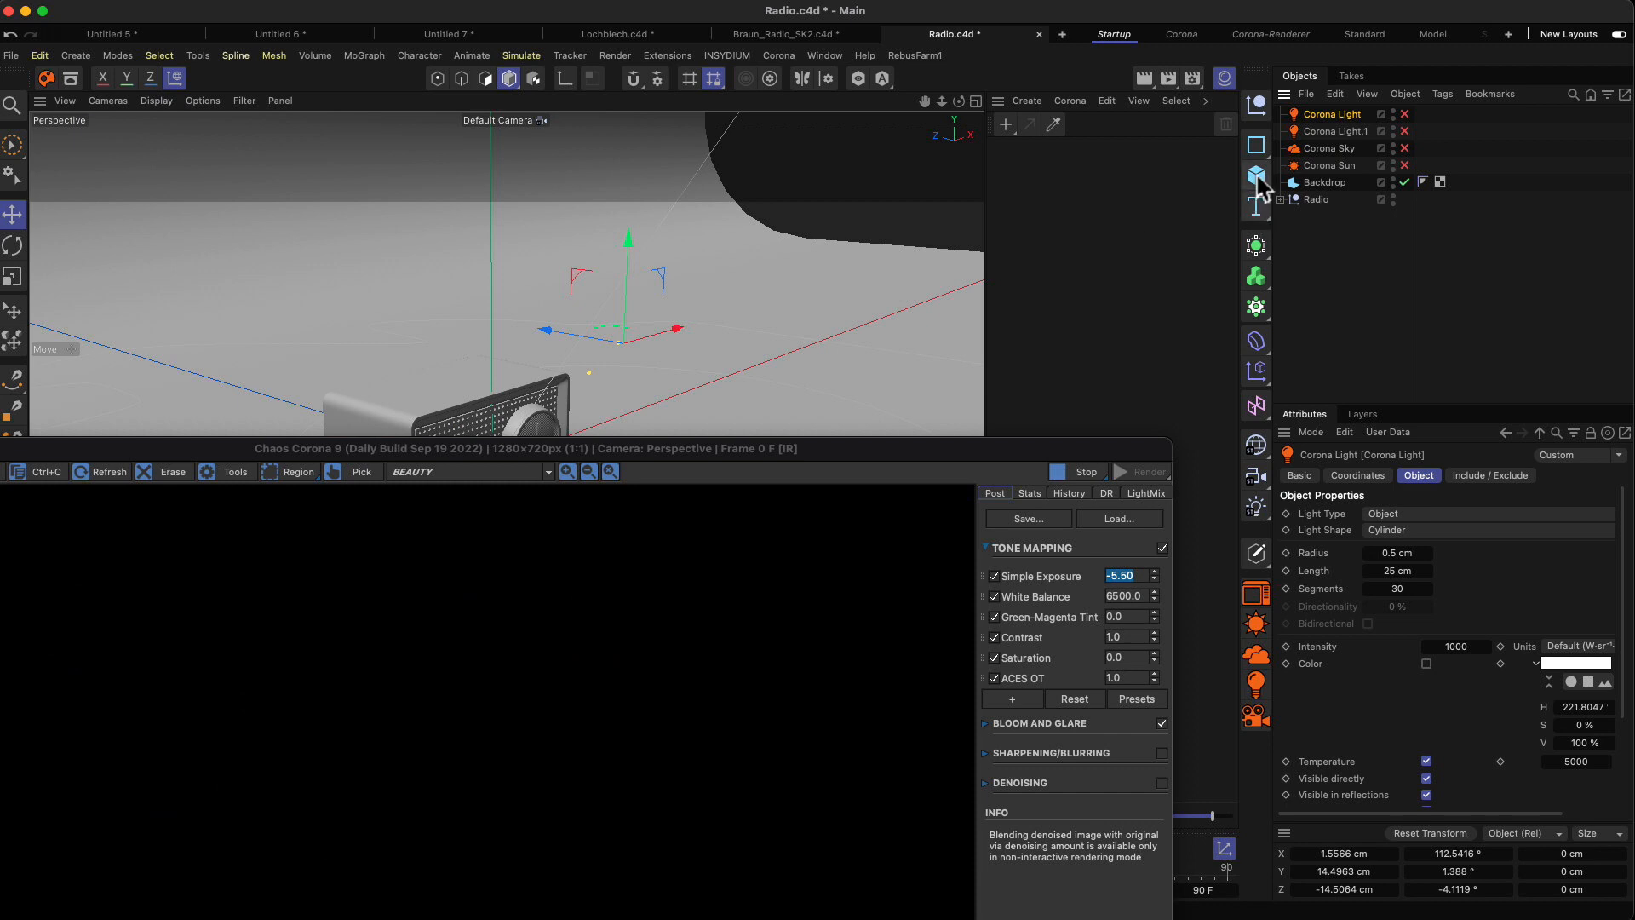
{"action": "left_click_drag", "start_coordinate": [1255, 179], "coordinate": [1420, 268]}
{"action": "left_click_drag", "start_coordinate": [548, 451], "coordinate": [514, 720]}
Set the sphere's radius to 2 cm.
{"action": "left_click", "coordinate": [1400, 514]}
{"action": "double_click", "coordinate": [1400, 514]}
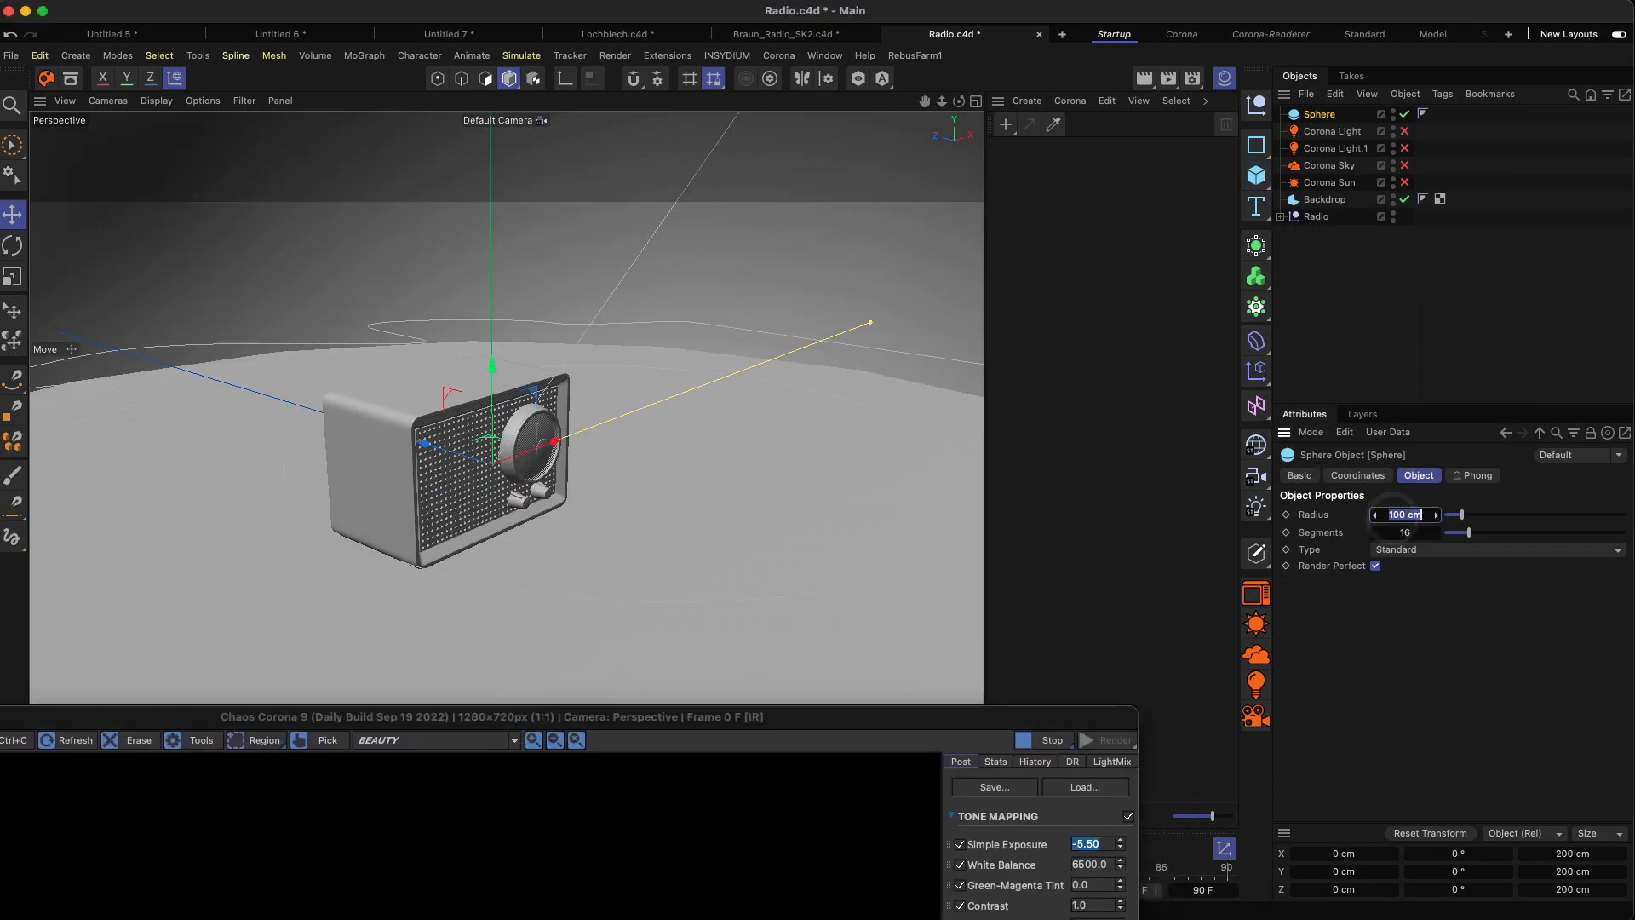
{"action": "type", "text": "5"}
{"action": "key", "text": "Return"}
{"action": "double_click", "coordinate": [1400, 514]}
{"action": "type", "text": "2"}
{"action": "key", "text": "Return"}
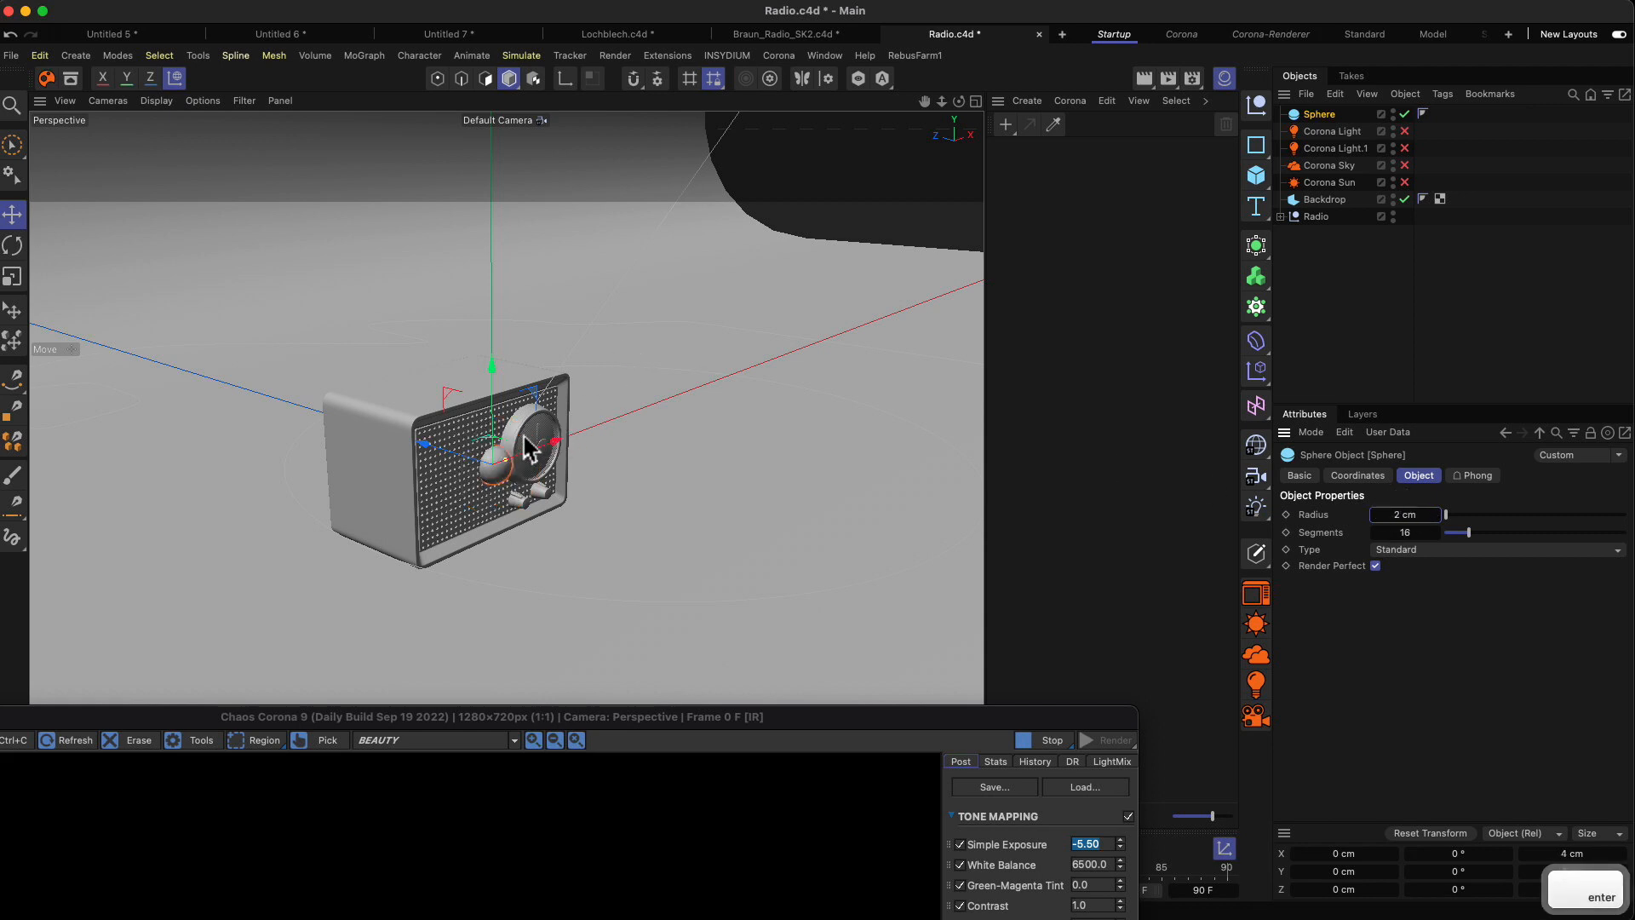
Move the sphere above and in front of the radio, to about Y 15.6, Z -16.5 cm.
{"action": "left_click_drag", "start_coordinate": [445, 450], "coordinate": [613, 474]}
{"action": "left_click_drag", "start_coordinate": [655, 409], "coordinate": [650, 280]}
{"action": "left_click_drag", "start_coordinate": [608, 335], "coordinate": [577, 329]}
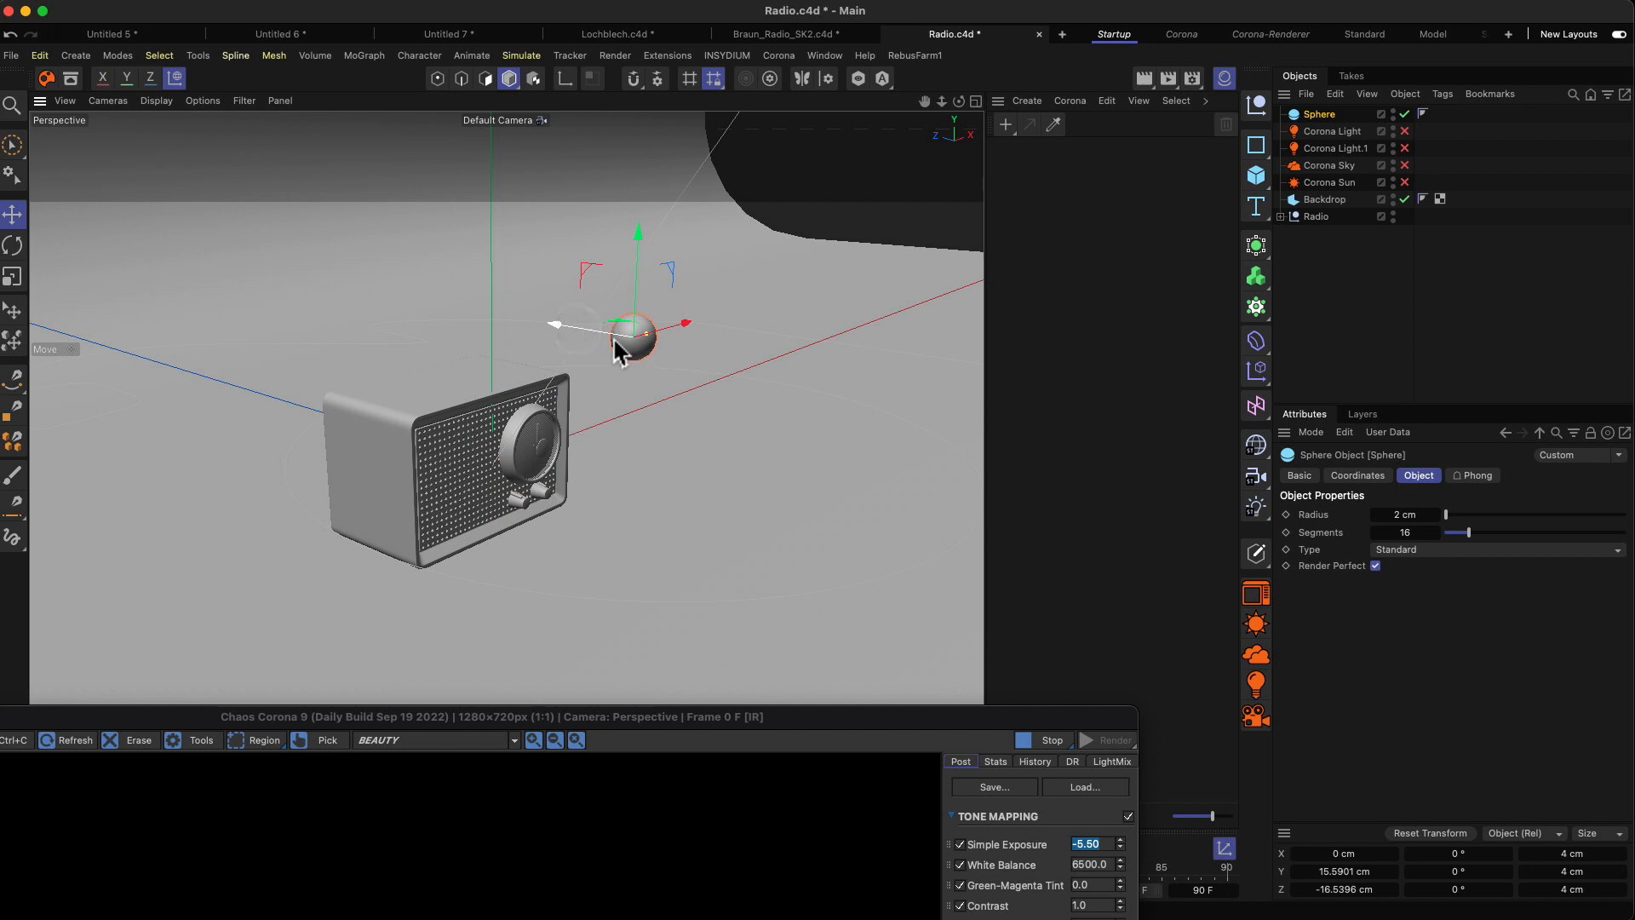
Create a Corona Light Material.
{"action": "left_click", "coordinate": [1080, 102]}
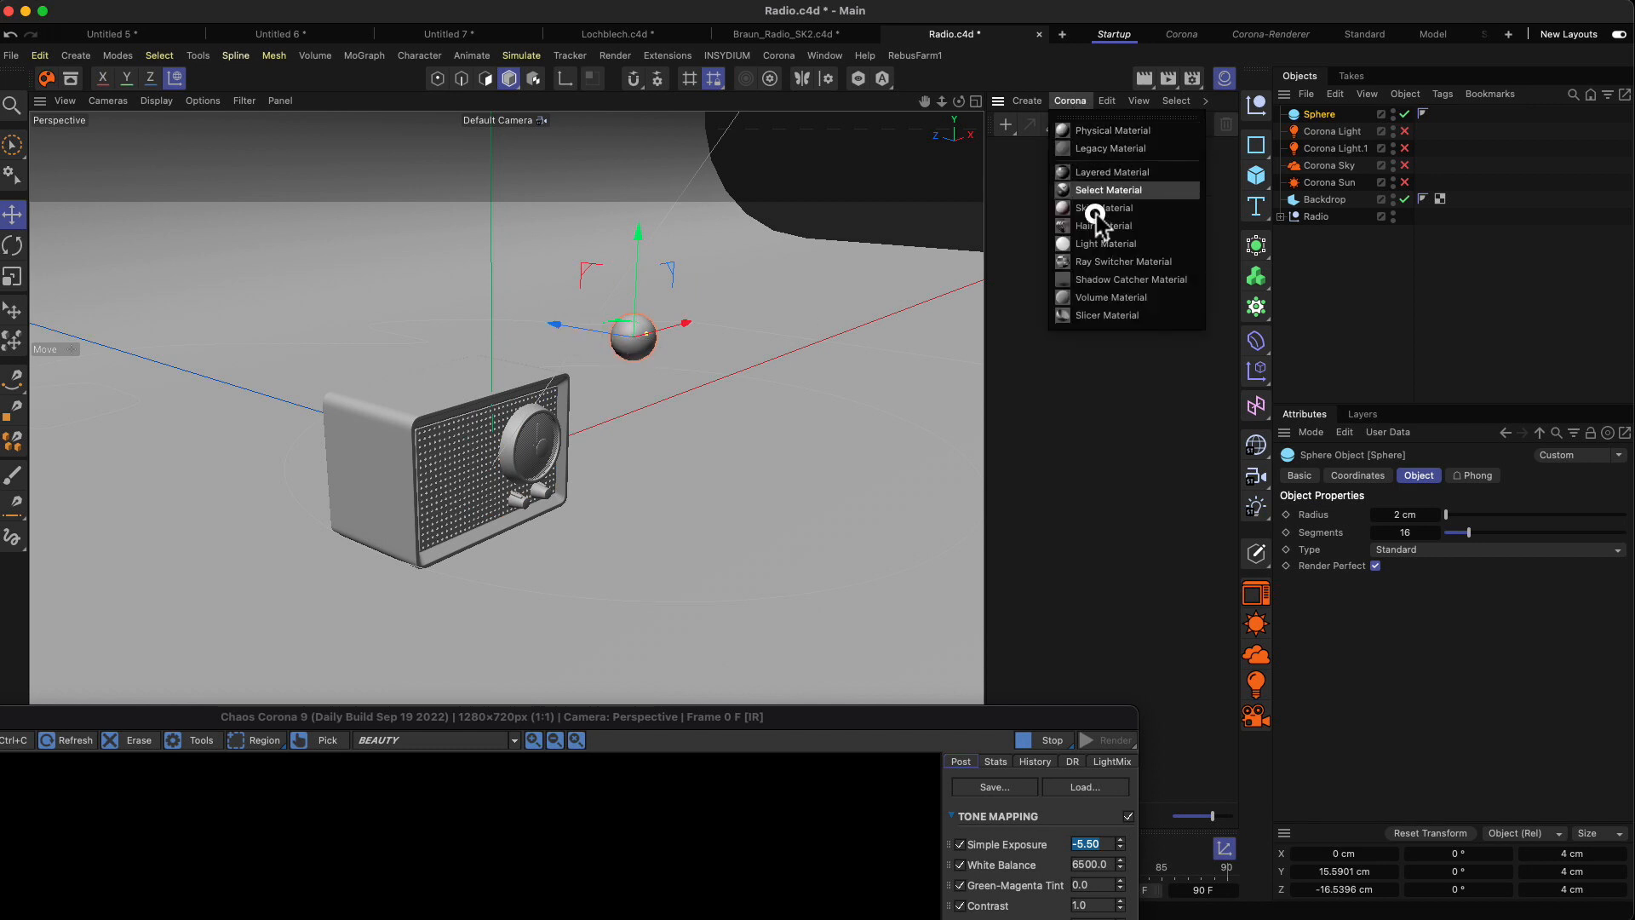
{"action": "left_click", "coordinate": [1086, 66]}
{"action": "left_click", "coordinate": [1224, 78]}
{"action": "left_click", "coordinate": [1224, 79]}
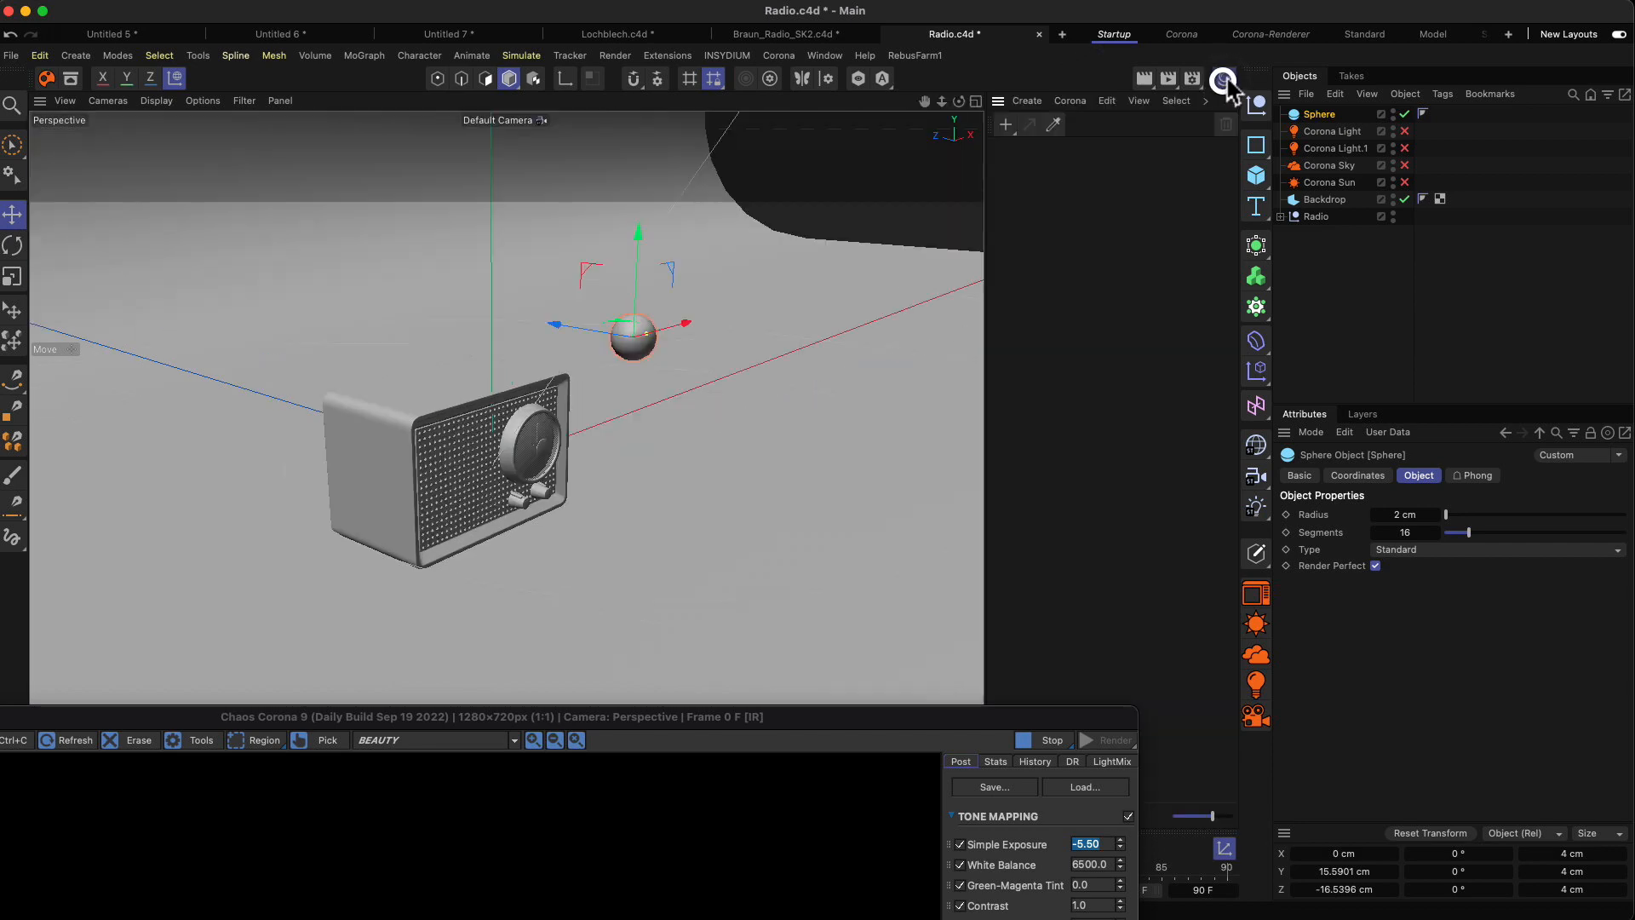
{"action": "left_click", "coordinate": [1071, 101]}
{"action": "left_click", "coordinate": [1095, 244]}
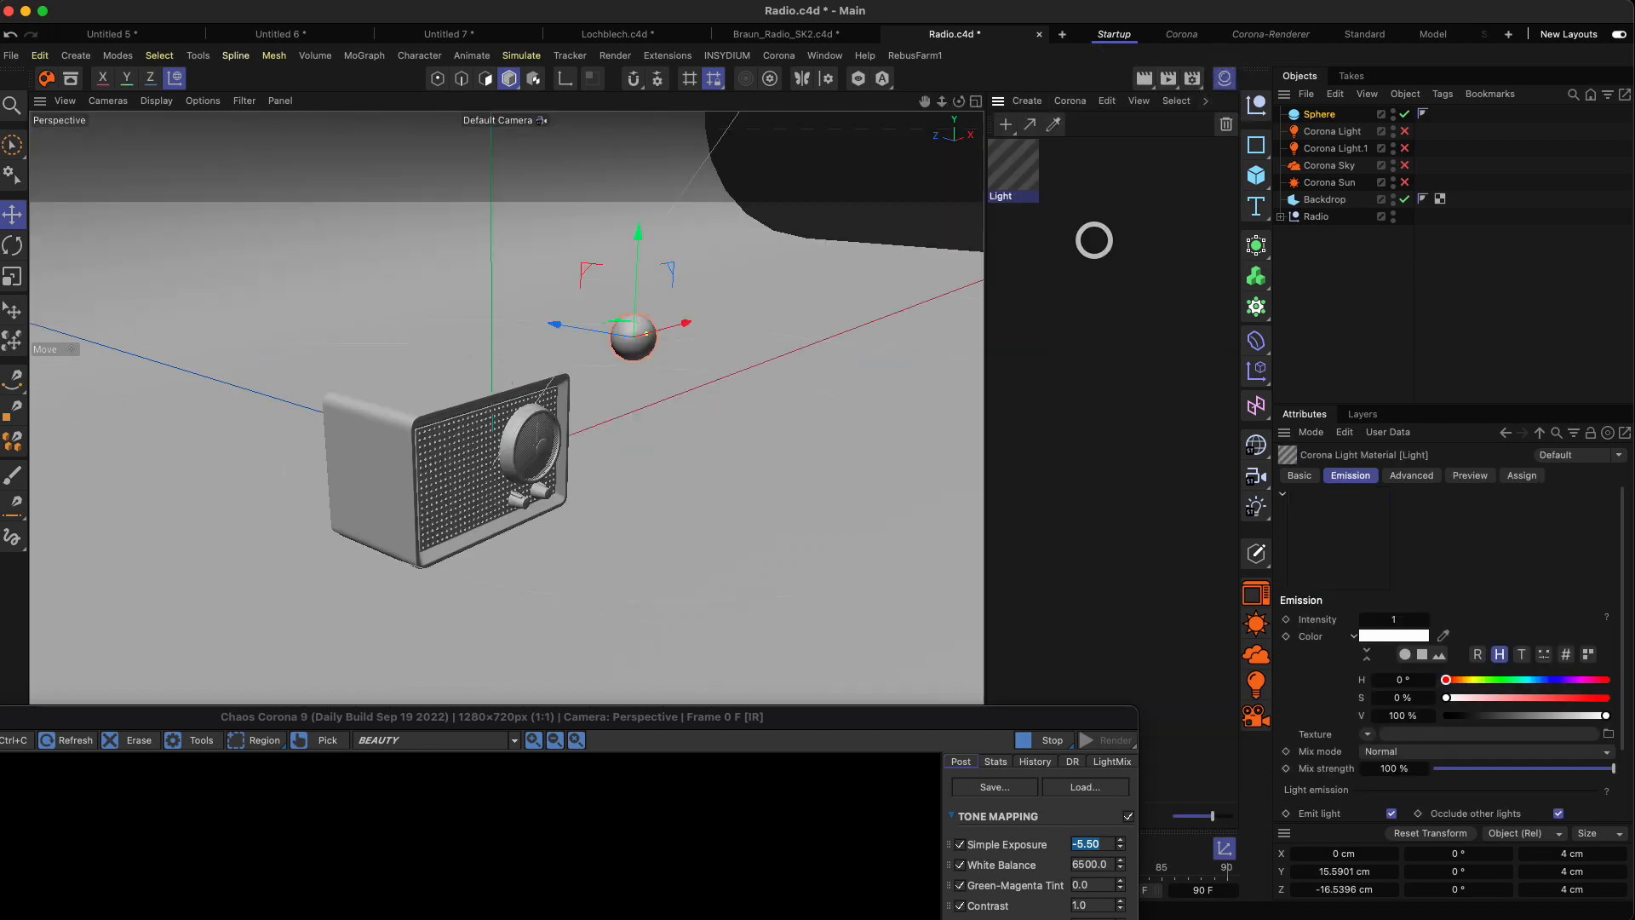
Set the light material's emission intensity to 100.
{"action": "double_click", "coordinate": [1031, 183]}
{"action": "left_click_drag", "start_coordinate": [1109, 158], "coordinate": [1071, 122]}
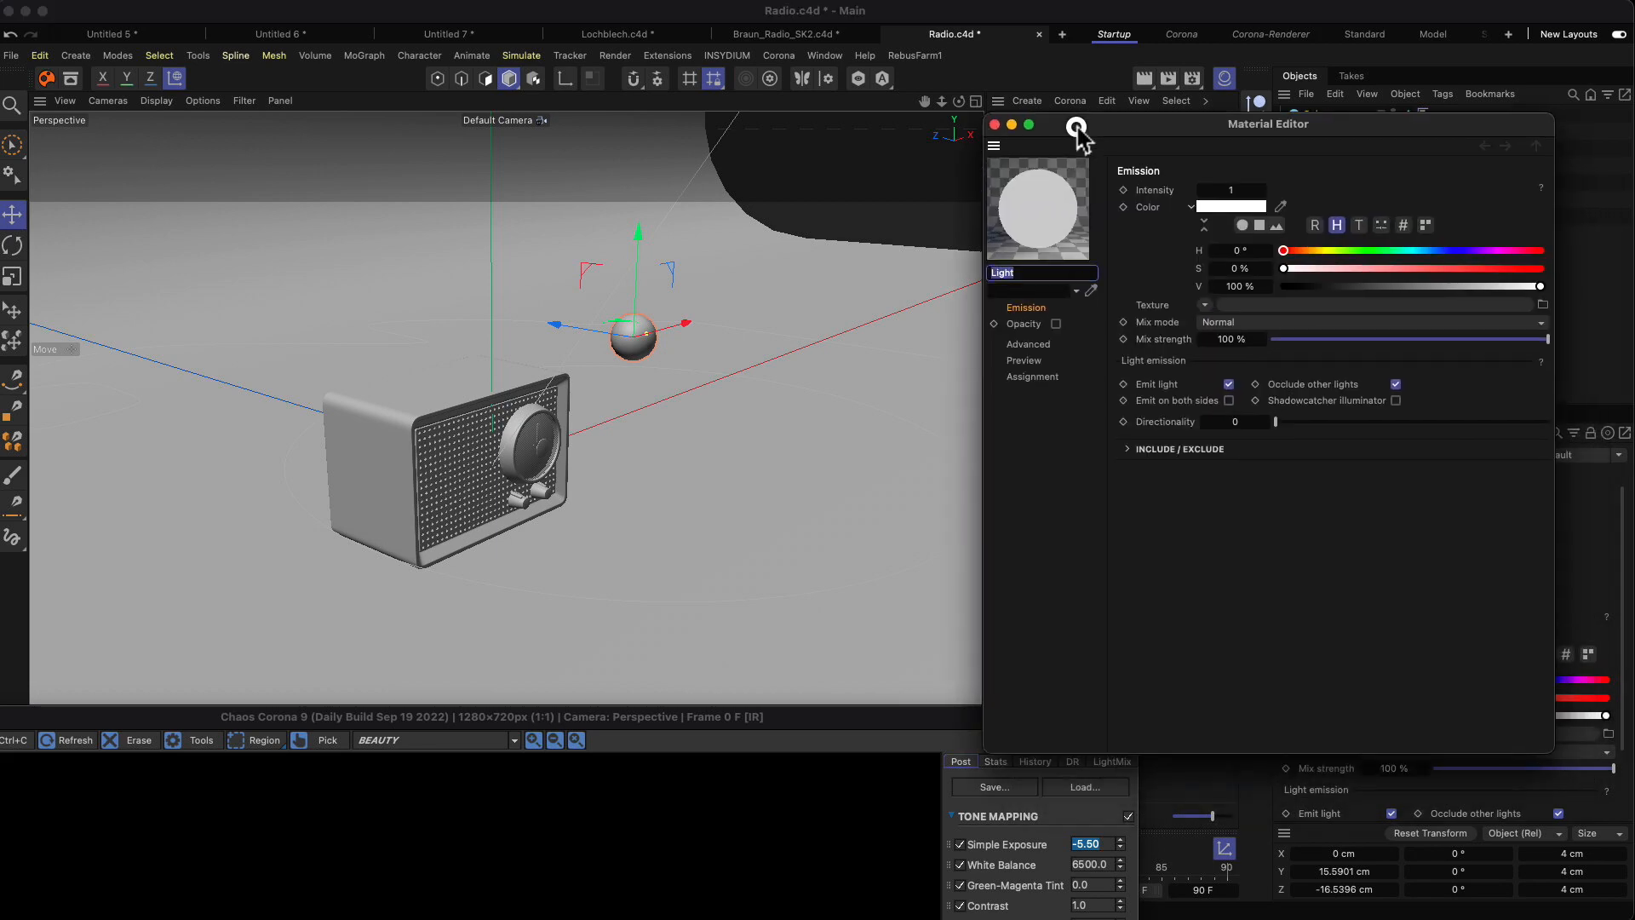
{"action": "left_click", "coordinate": [1033, 312]}
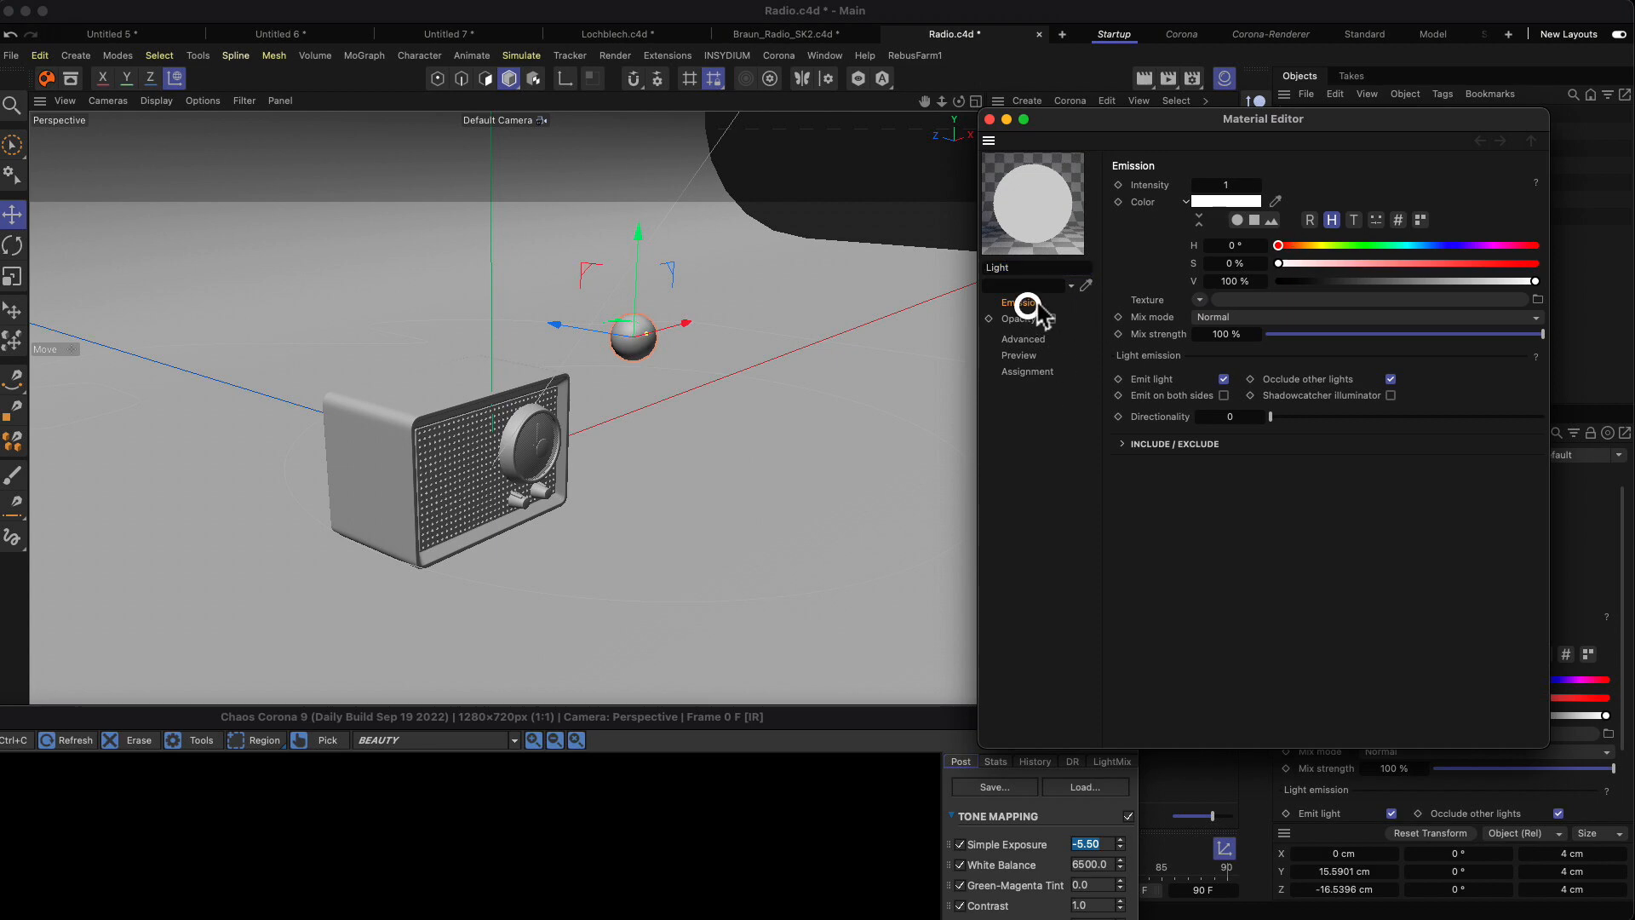
{"action": "left_click", "coordinate": [1231, 185]}
{"action": "type", "text": "100"}
{"action": "key", "text": "Return"}
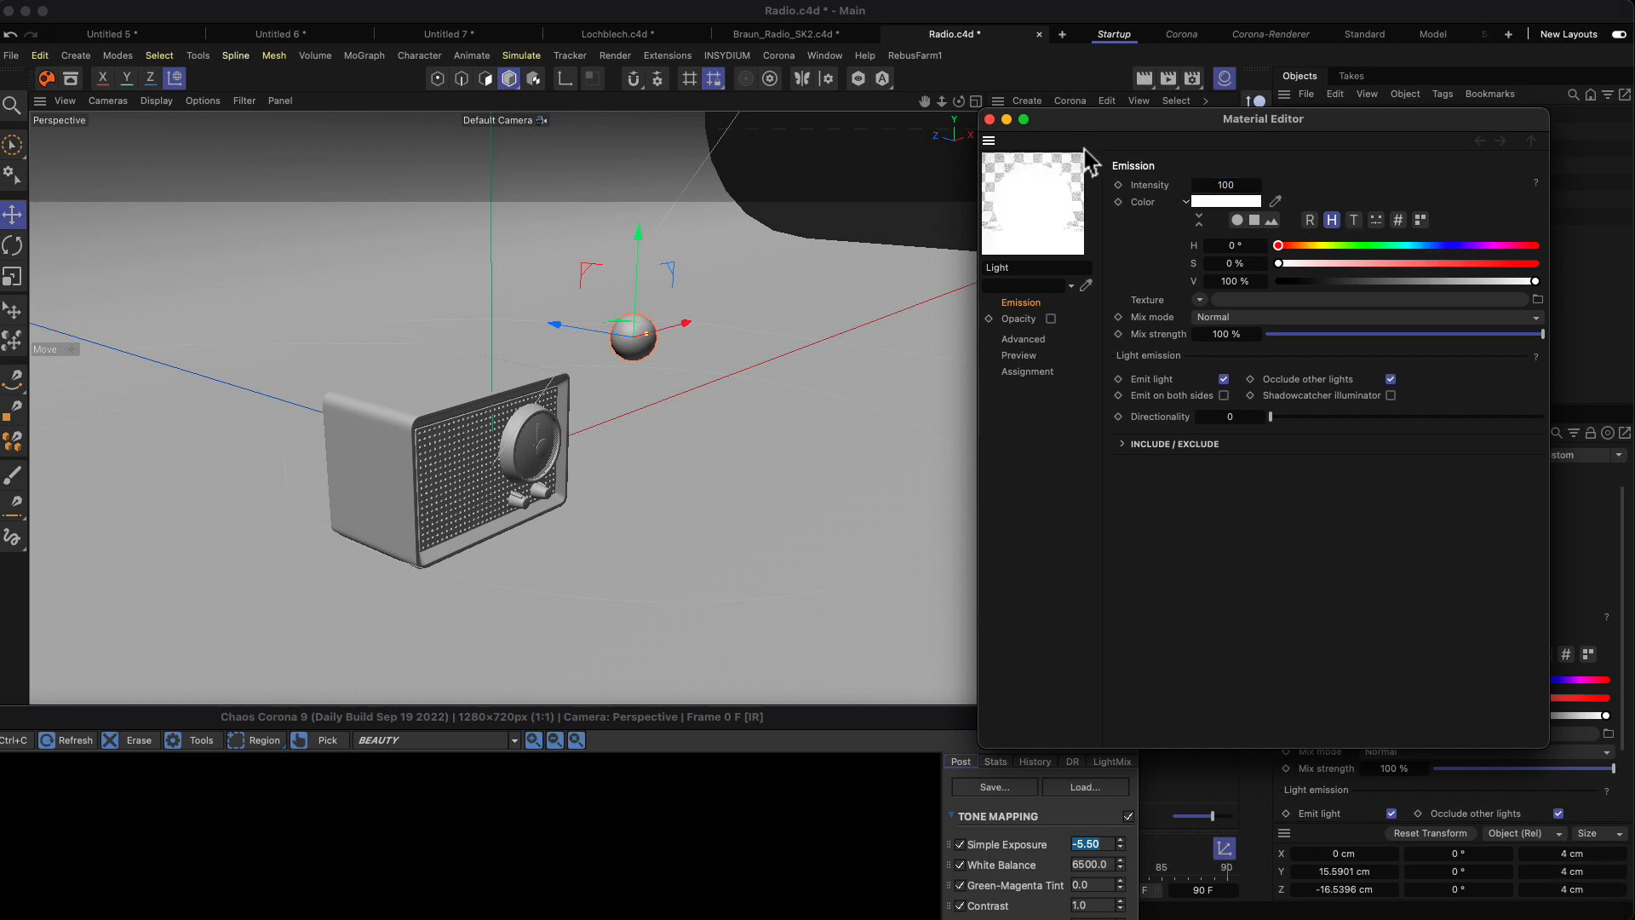
Apply the light material to the sphere and bring the interactive render window fully into view.
{"action": "left_click", "coordinate": [990, 120]}
{"action": "left_click_drag", "start_coordinate": [1019, 164], "coordinate": [1324, 120]}
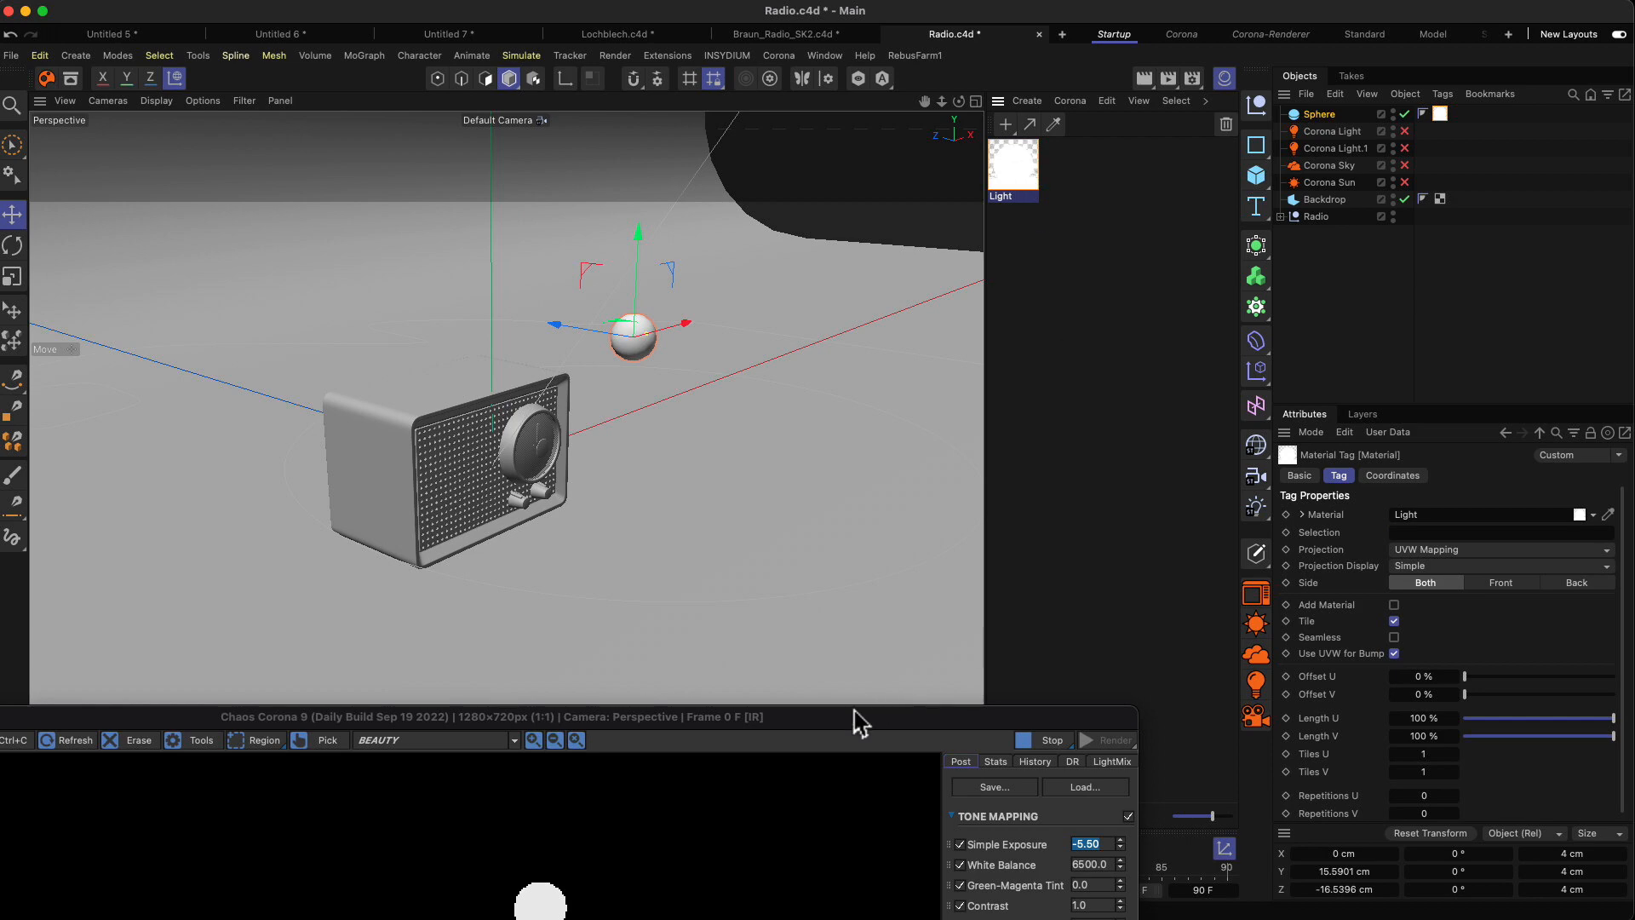
{"action": "left_click_drag", "start_coordinate": [801, 726], "coordinate": [948, 226]}
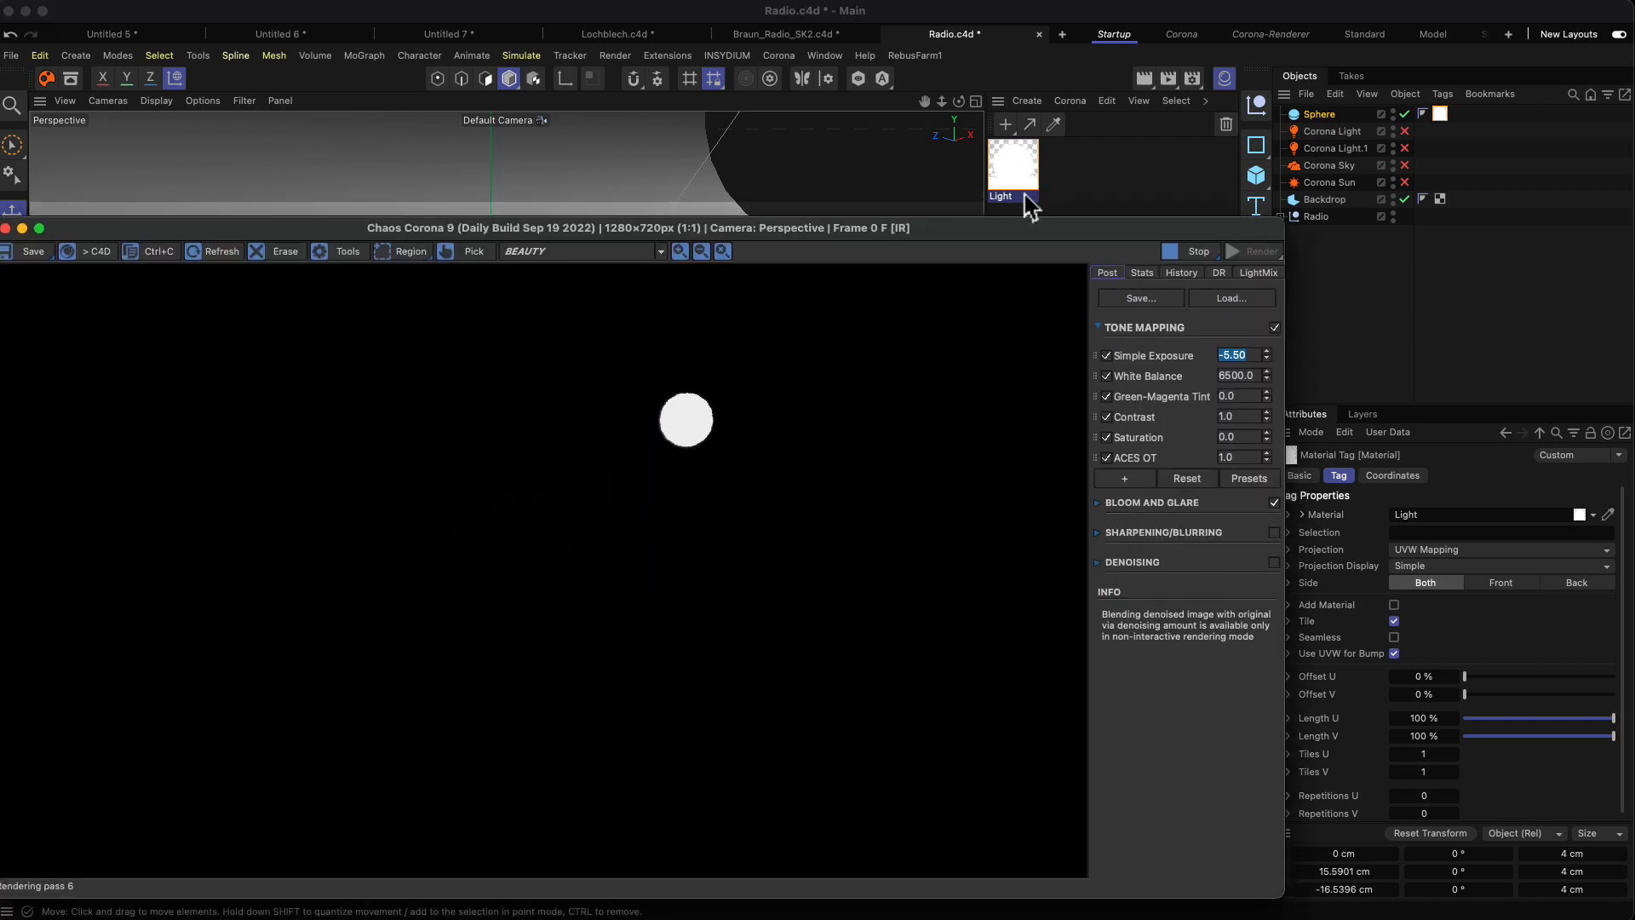
Raise the light material's emission intensity to 500.
{"action": "double_click", "coordinate": [1015, 158]}
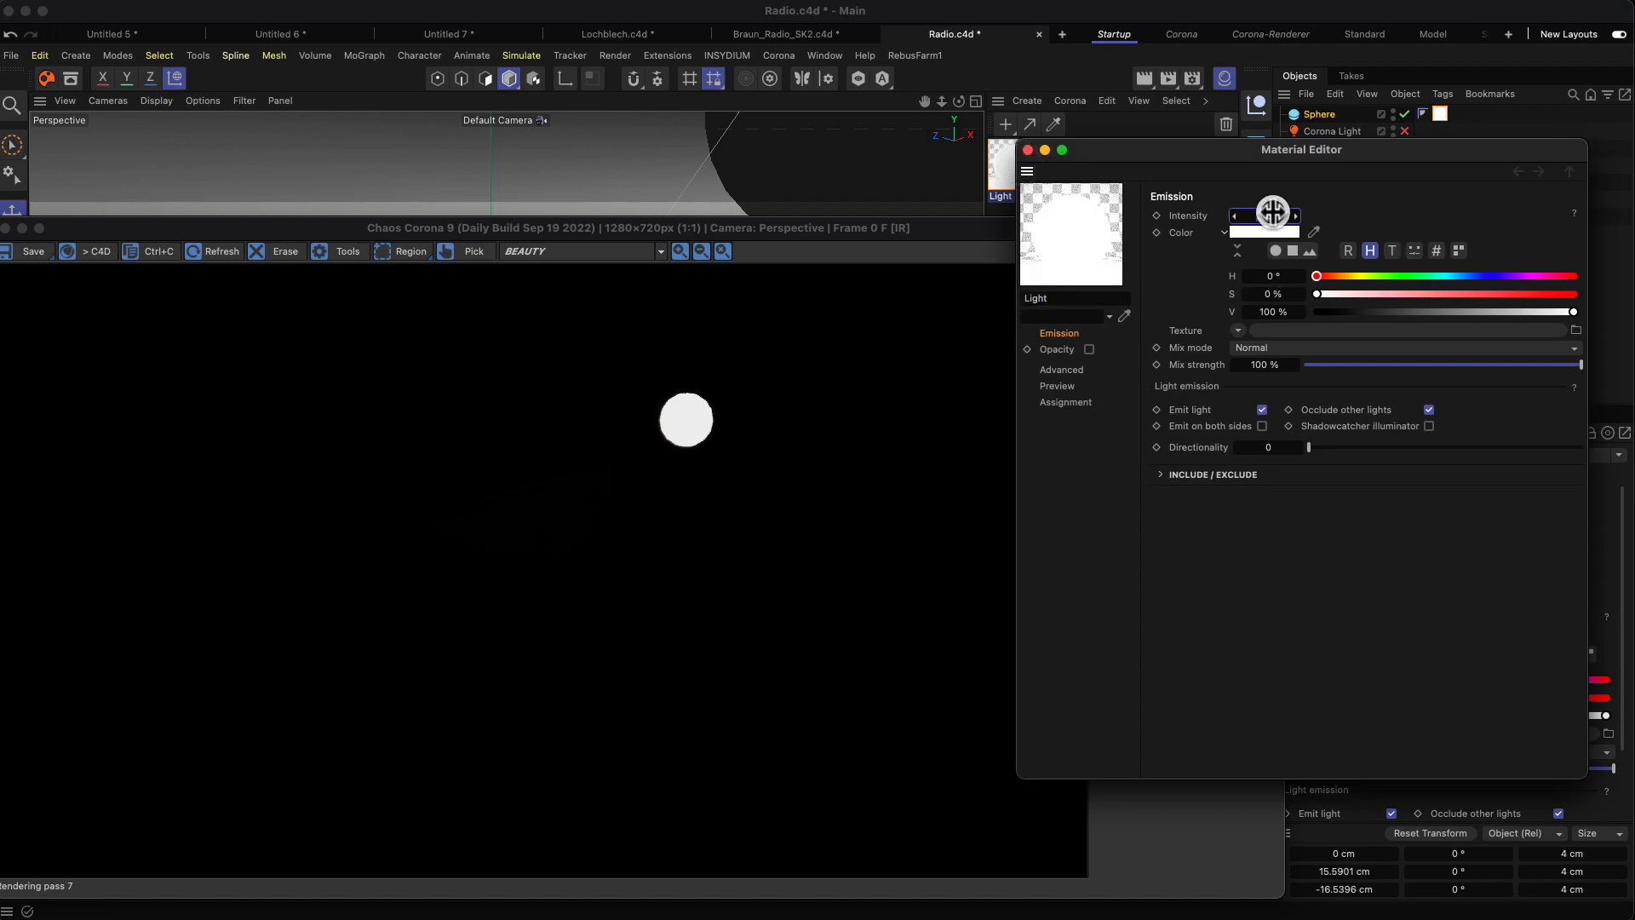
{"action": "type", "text": "500"}
{"action": "key", "text": "Return"}
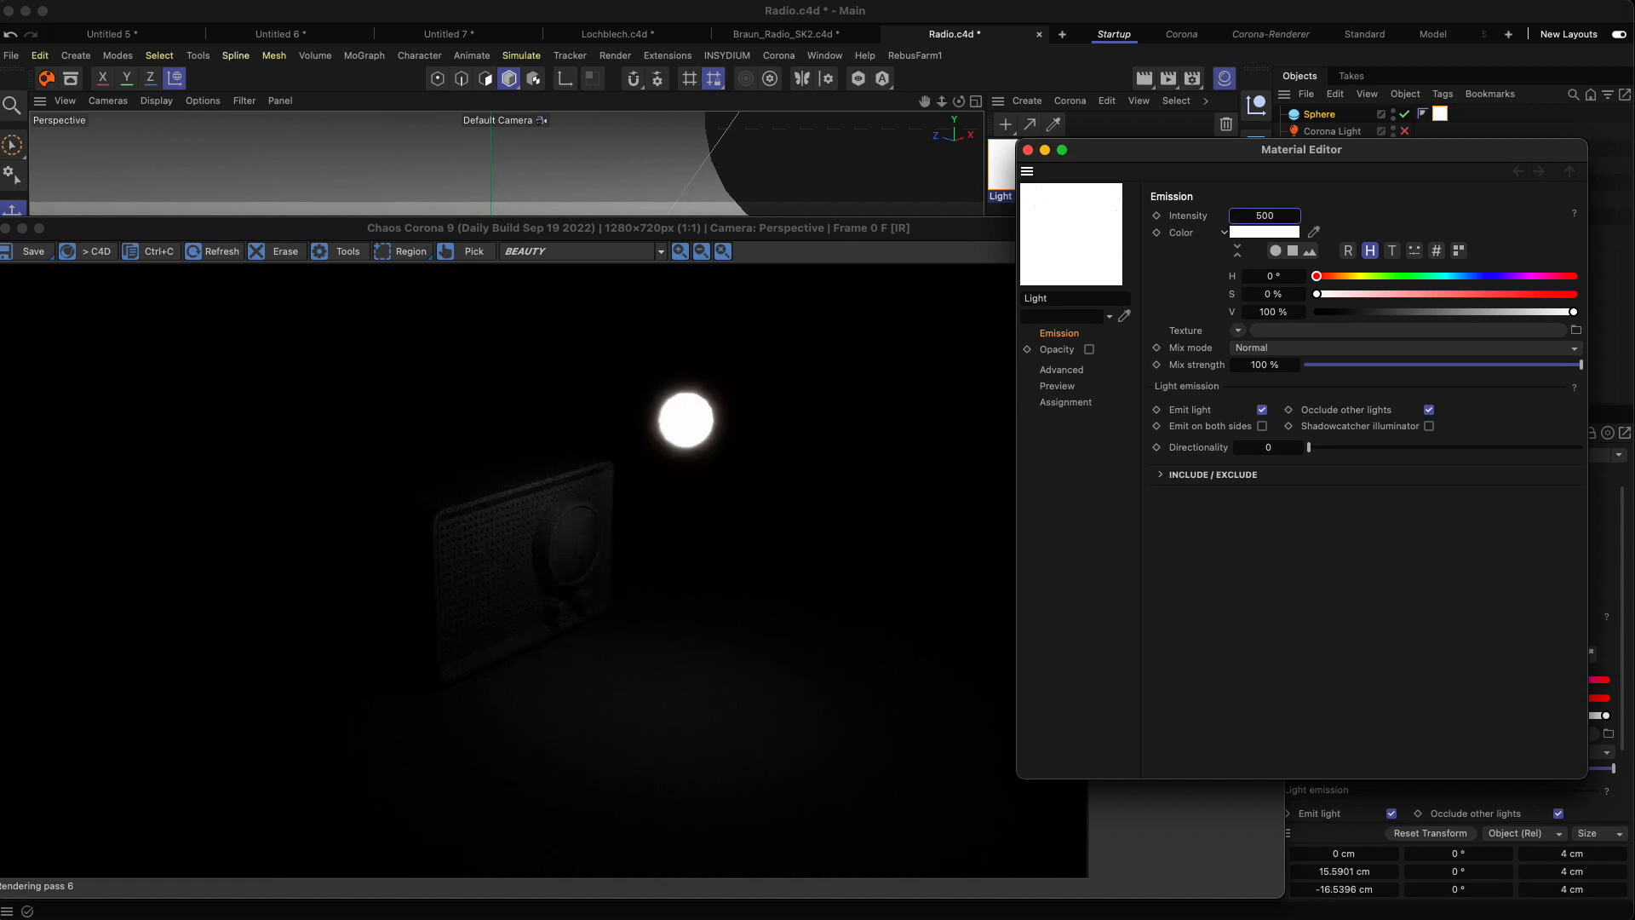
{"action": "left_click", "coordinate": [1027, 149]}
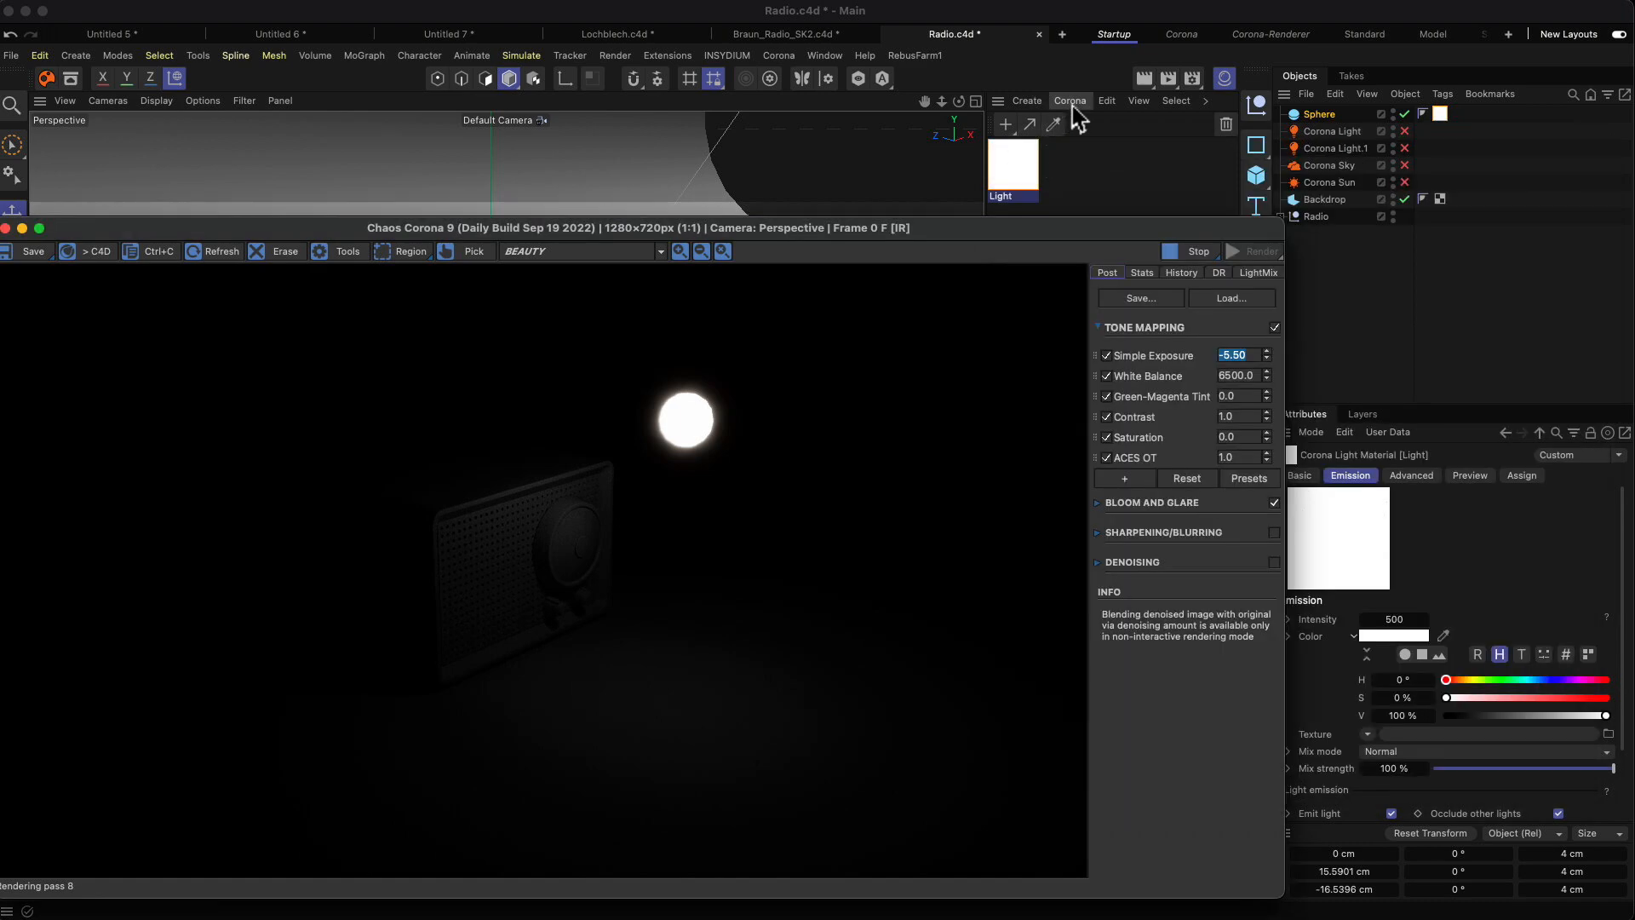
Create a Corona Physical Material.
{"action": "left_click", "coordinate": [1070, 100]}
{"action": "left_click", "coordinate": [1098, 139]}
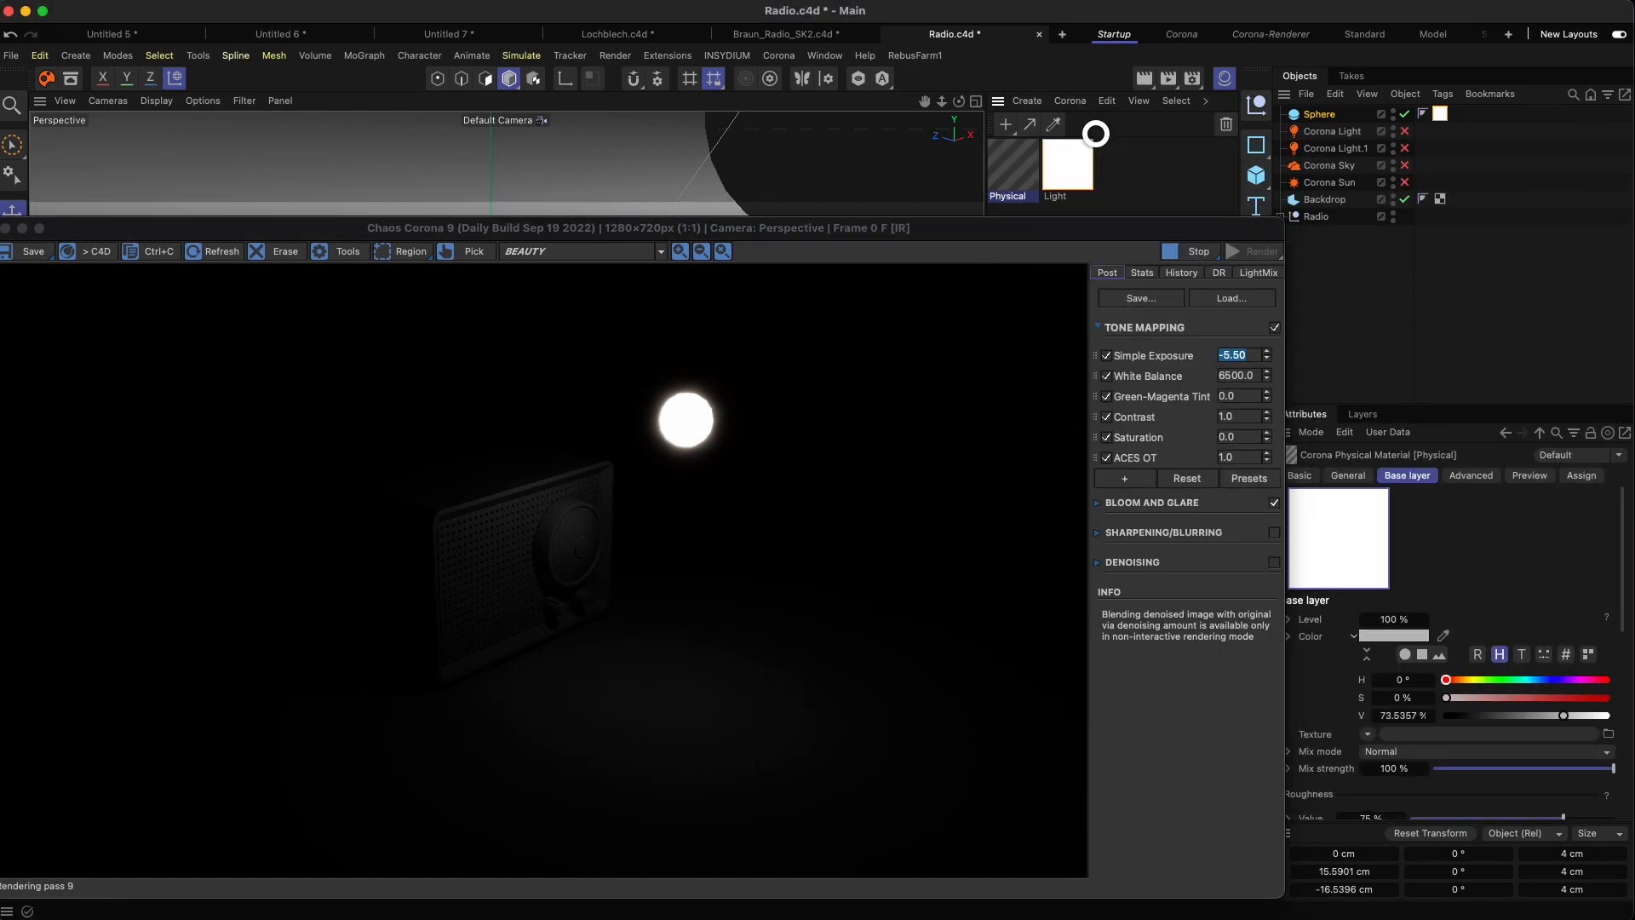
Open the Physical material, enable its self-illumination channel, switch it off again and close the editor.
{"action": "double_click", "coordinate": [1013, 167]}
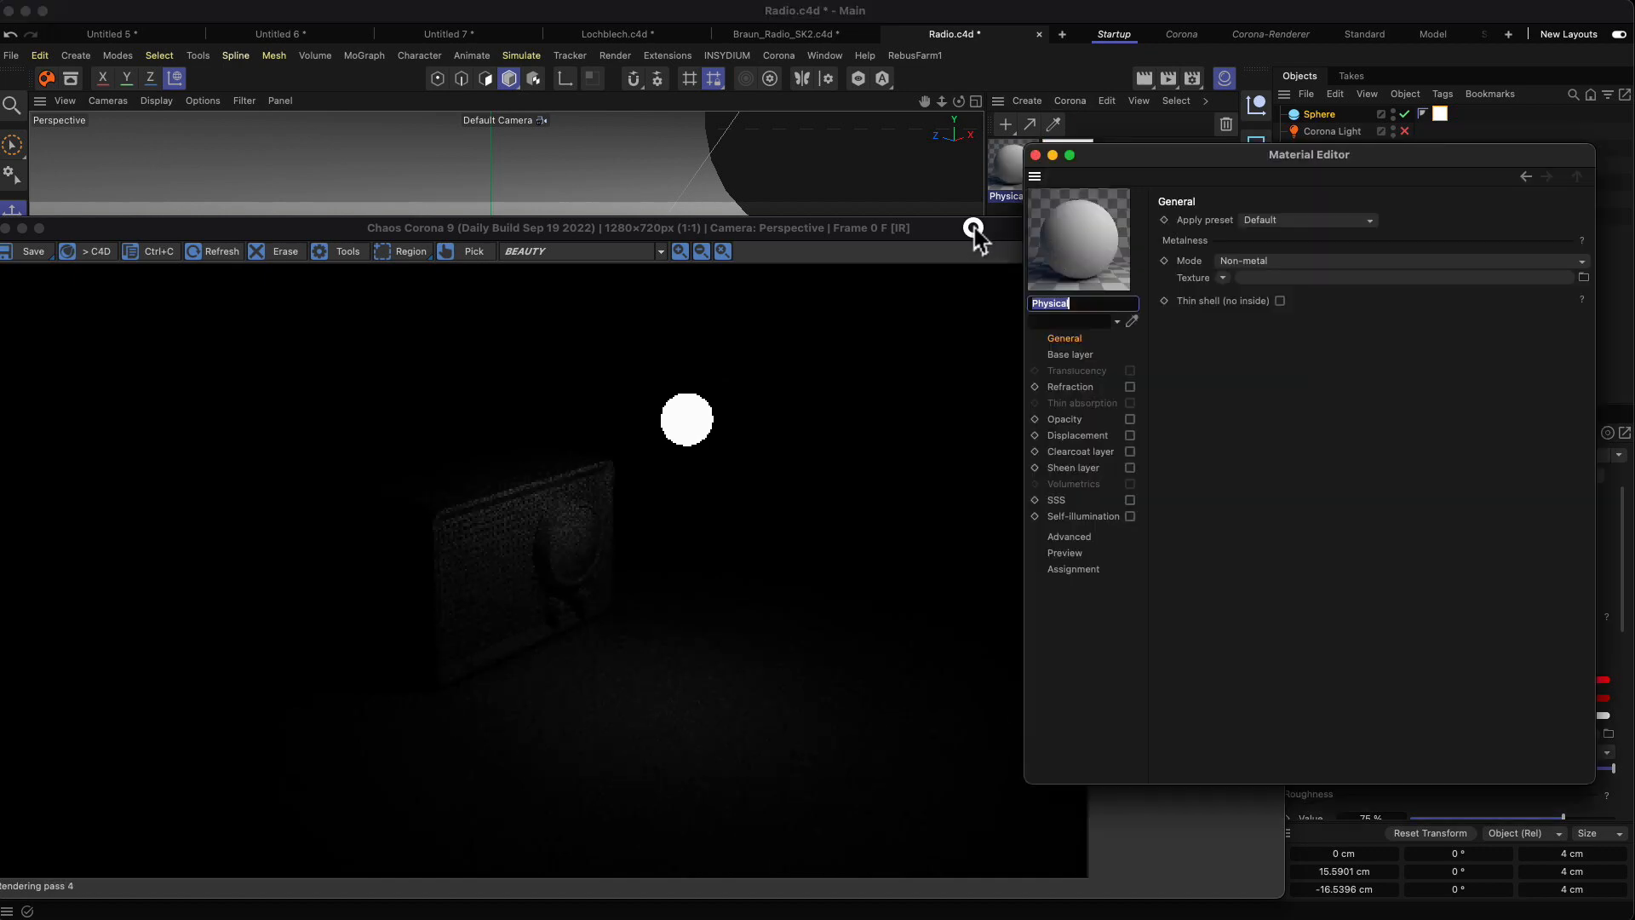
{"action": "left_click_drag", "start_coordinate": [979, 228], "coordinate": [916, 586]}
{"action": "left_click_drag", "start_coordinate": [1138, 135], "coordinate": [998, 28]}
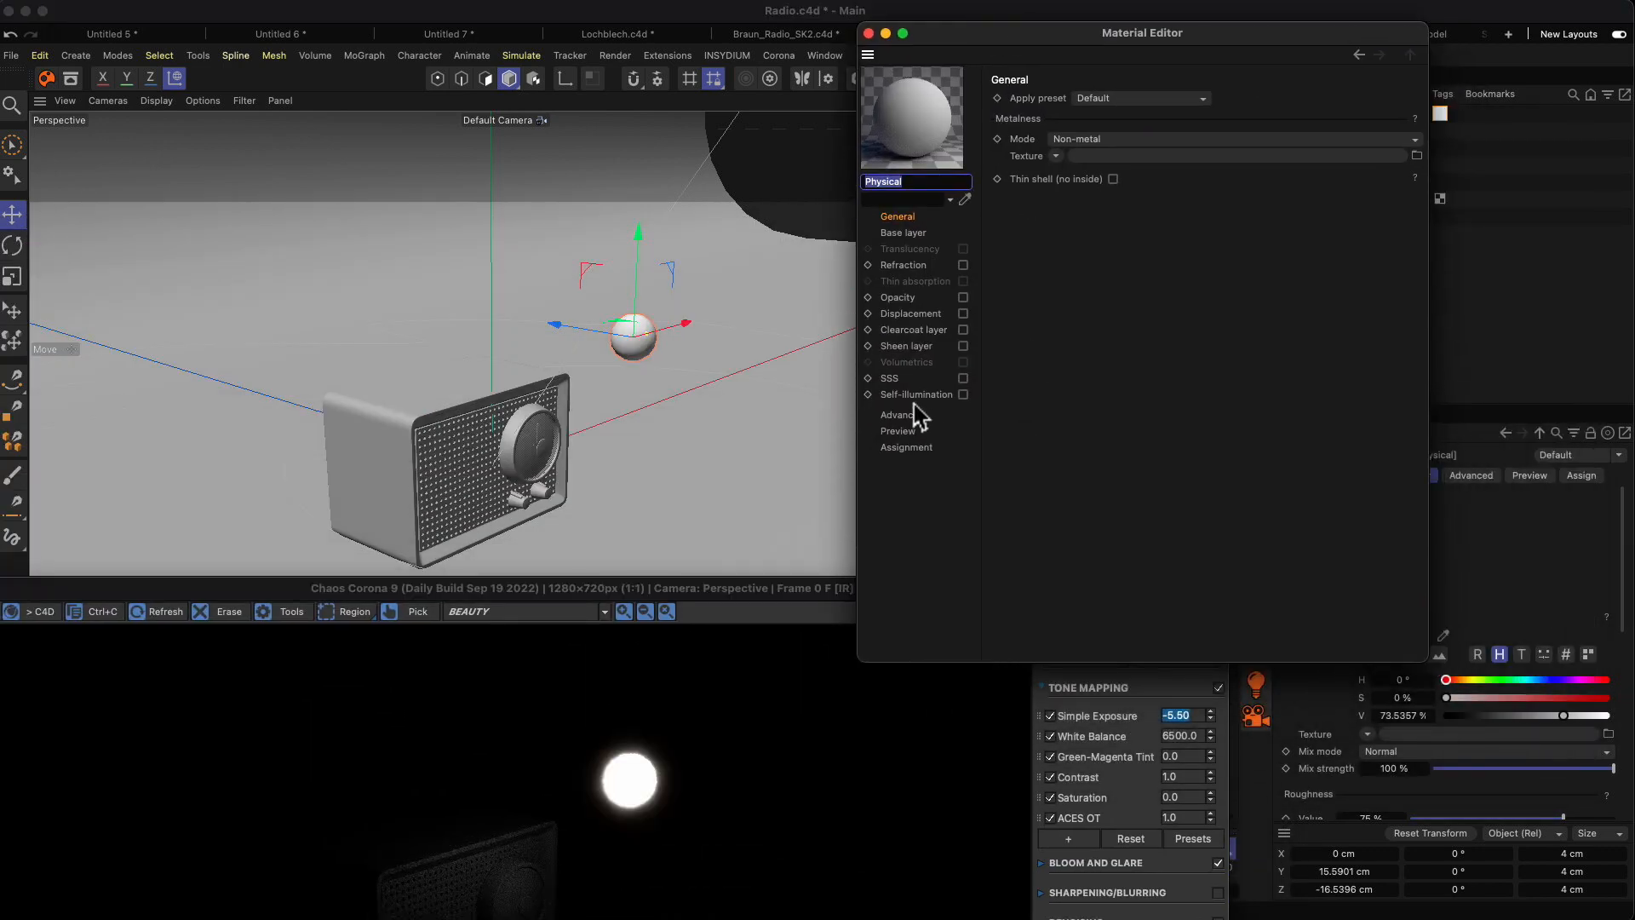
{"action": "left_click", "coordinate": [961, 397]}
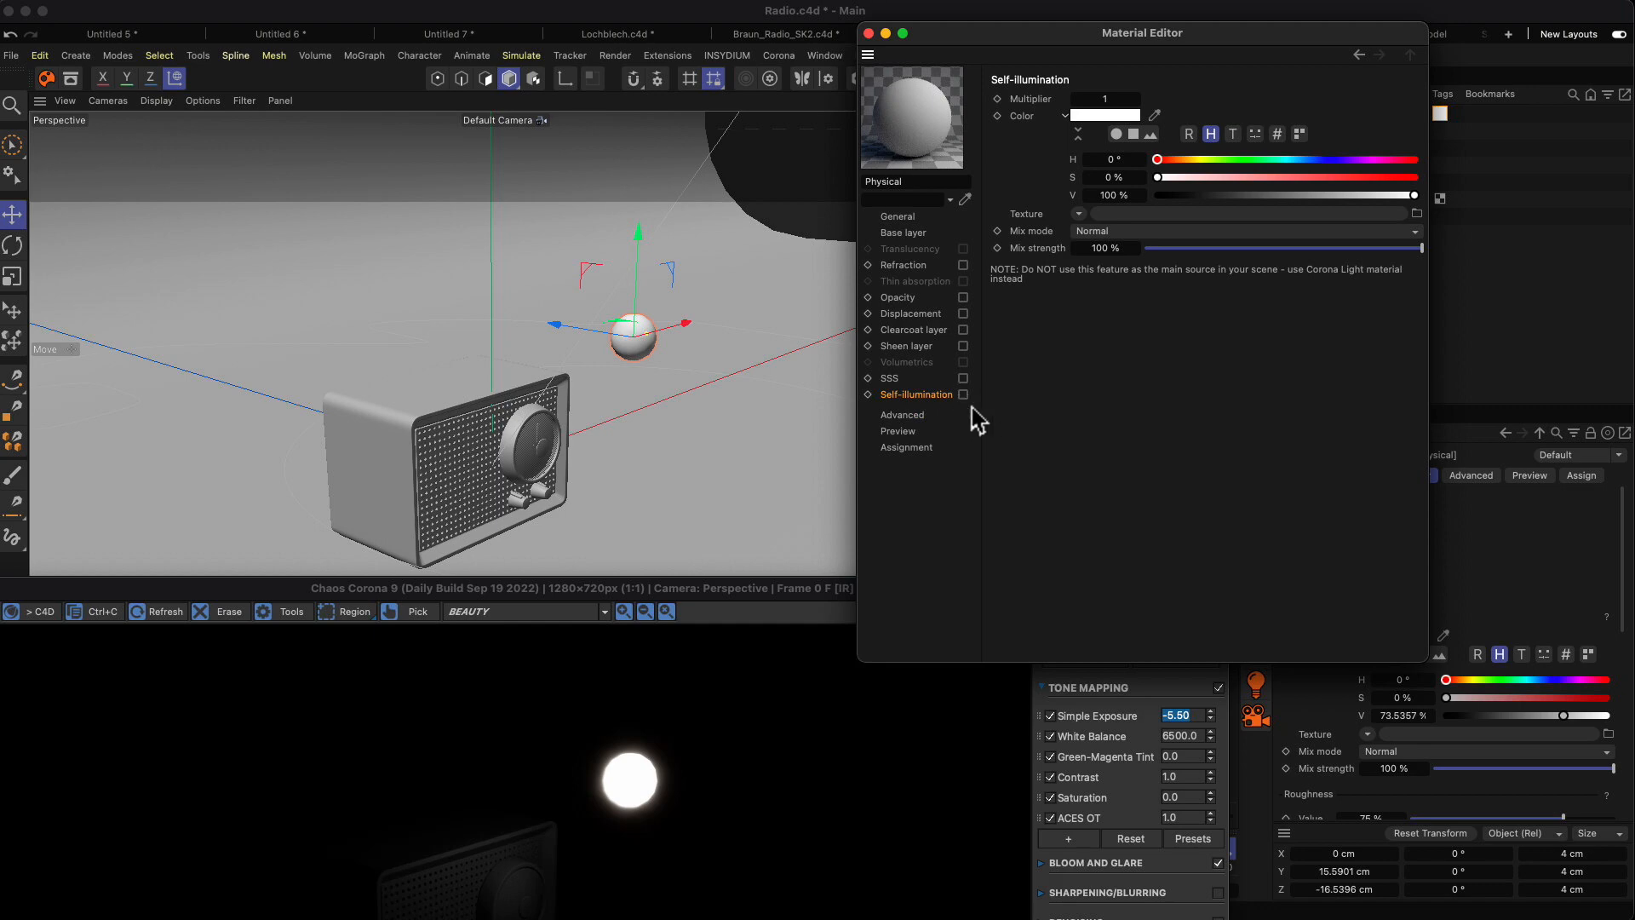
{"action": "left_click", "coordinate": [962, 395]}
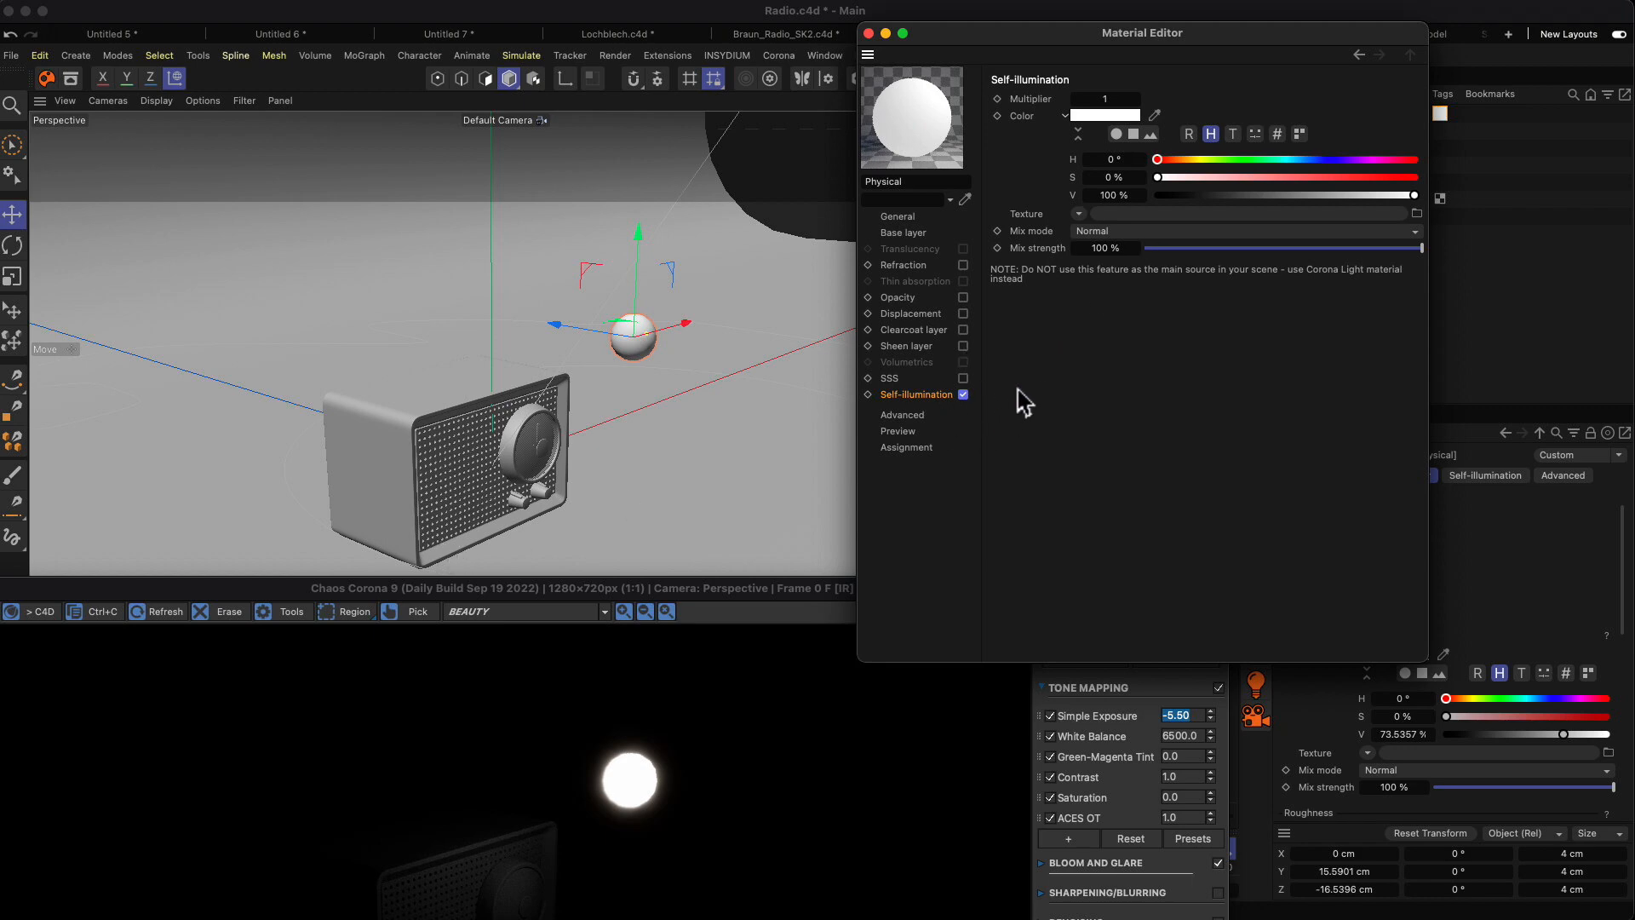
{"action": "left_click", "coordinate": [963, 394]}
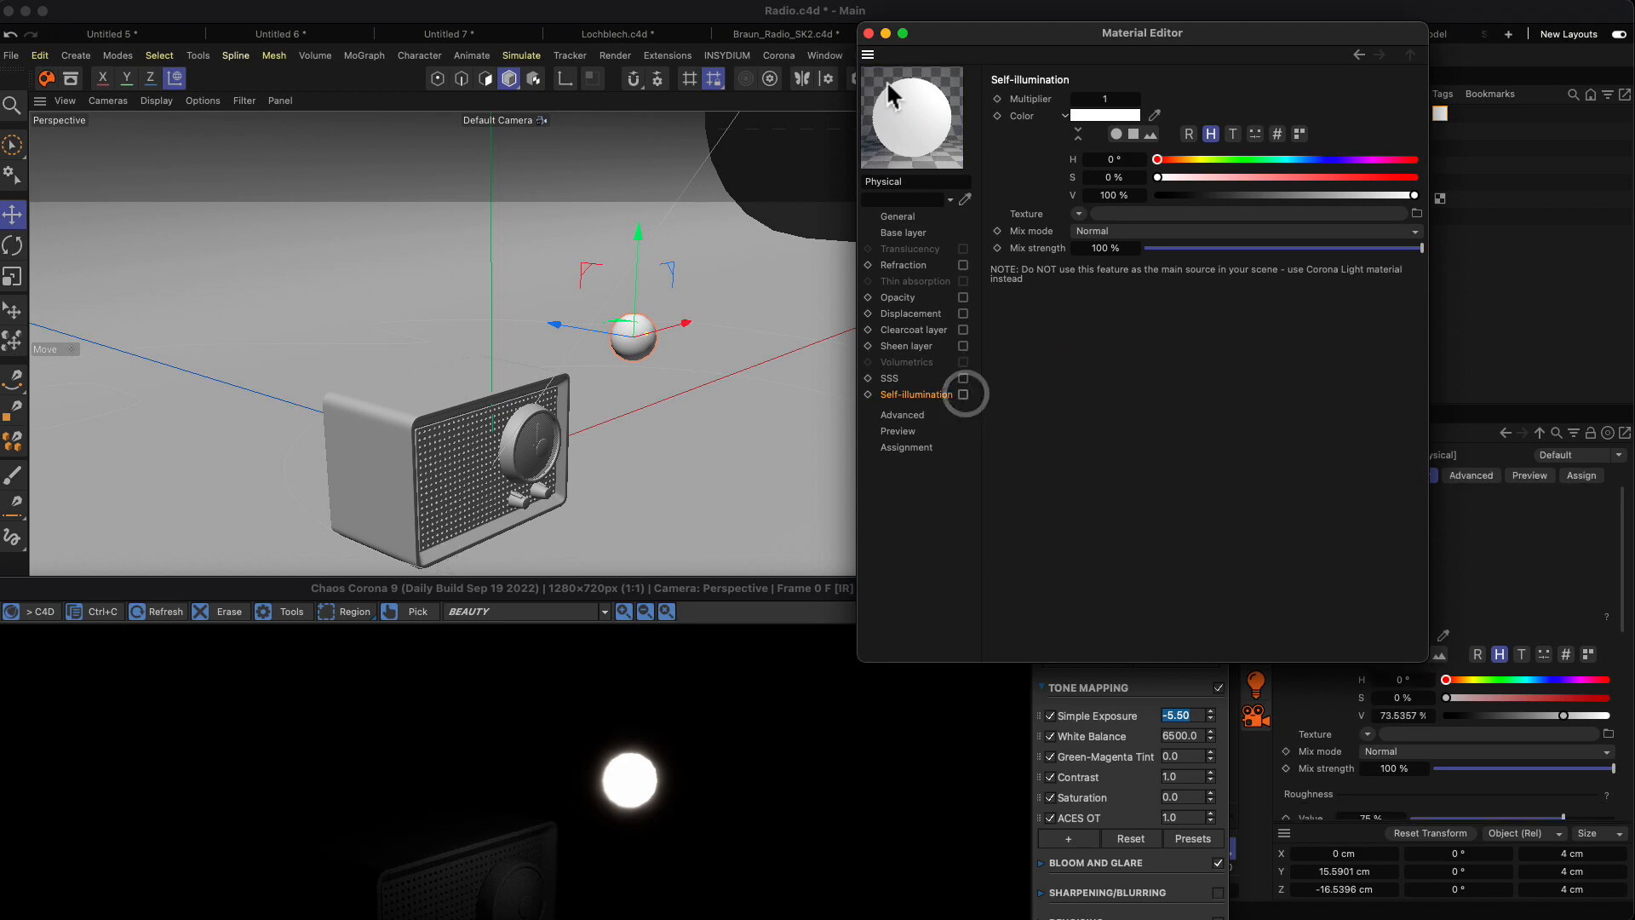
{"action": "left_click", "coordinate": [869, 34]}
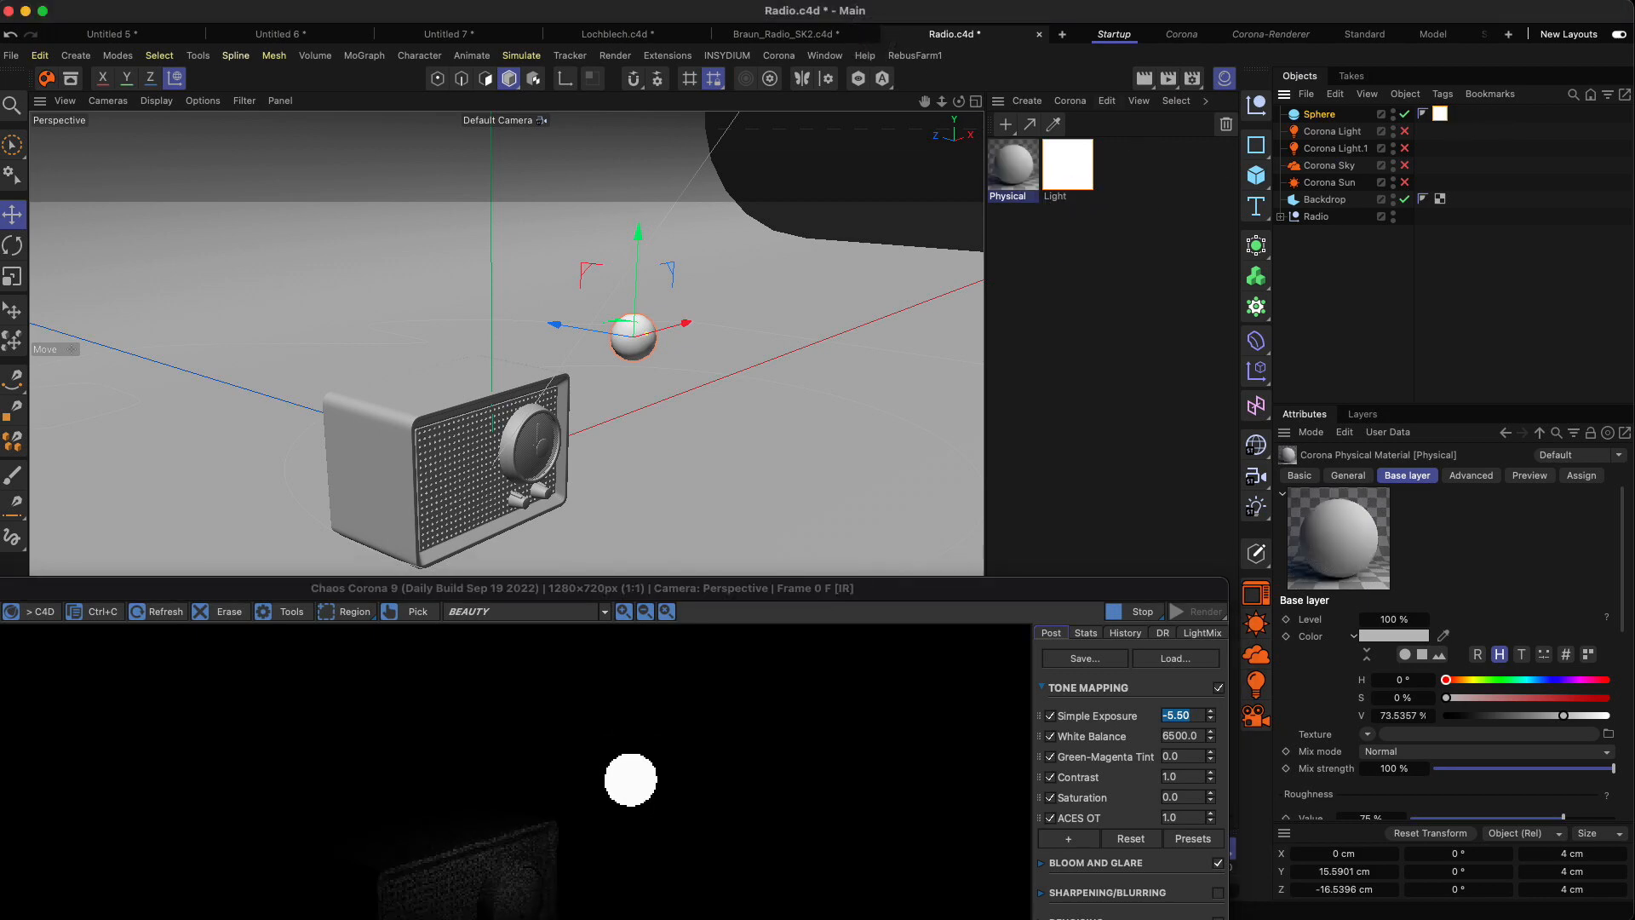
{"action": "left_click", "coordinate": [1070, 100]}
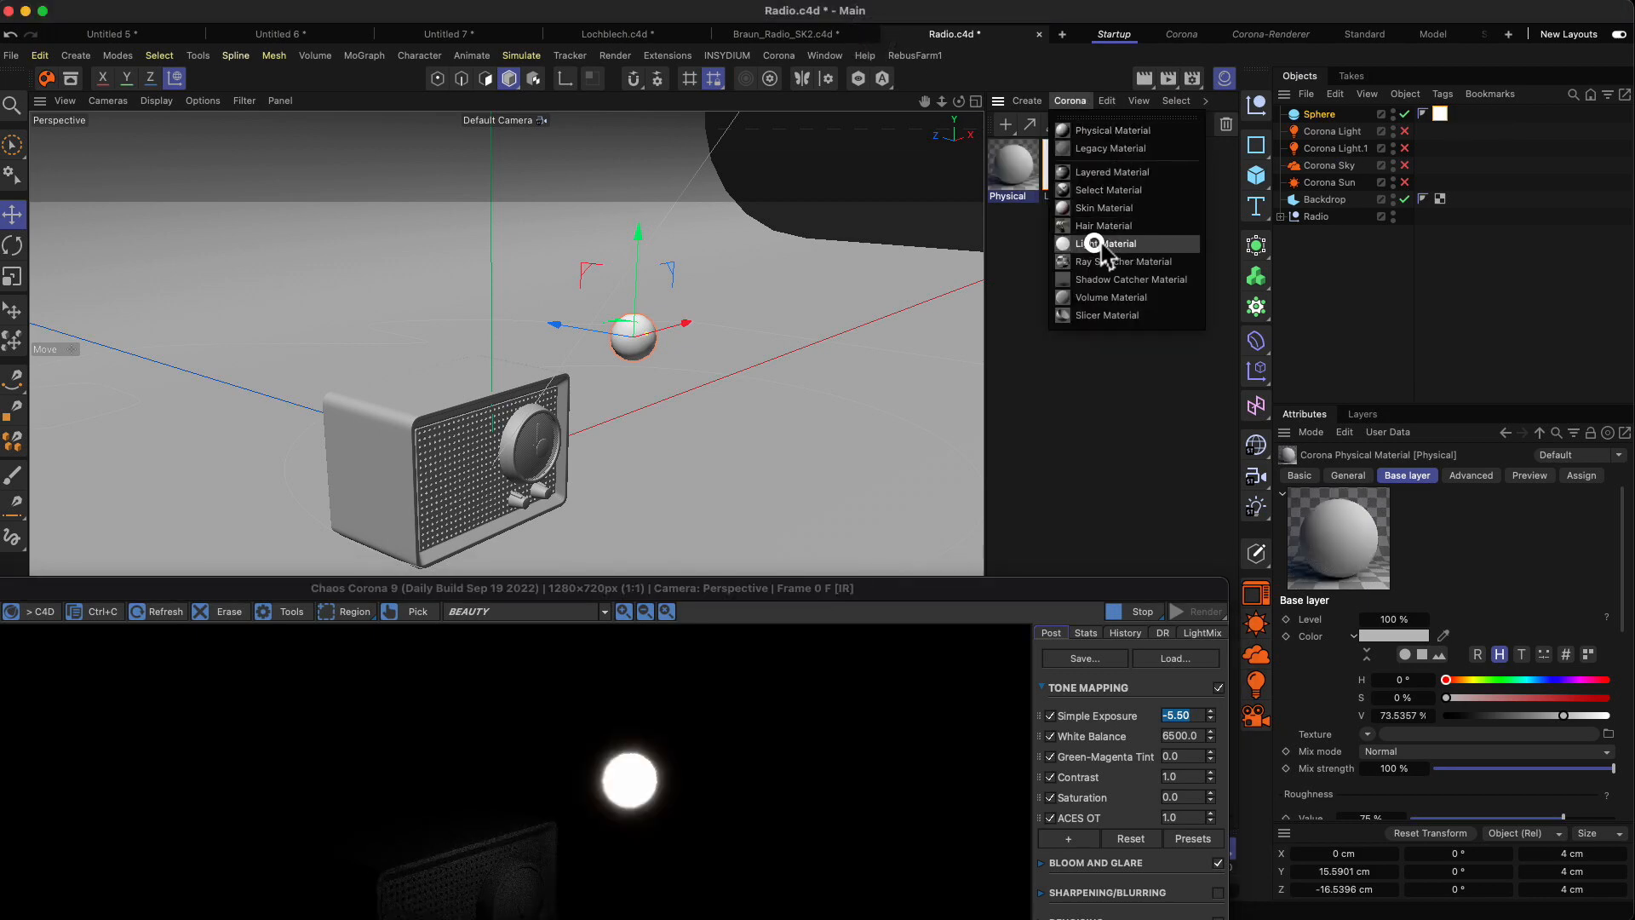
{"action": "left_click", "coordinate": [1132, 243]}
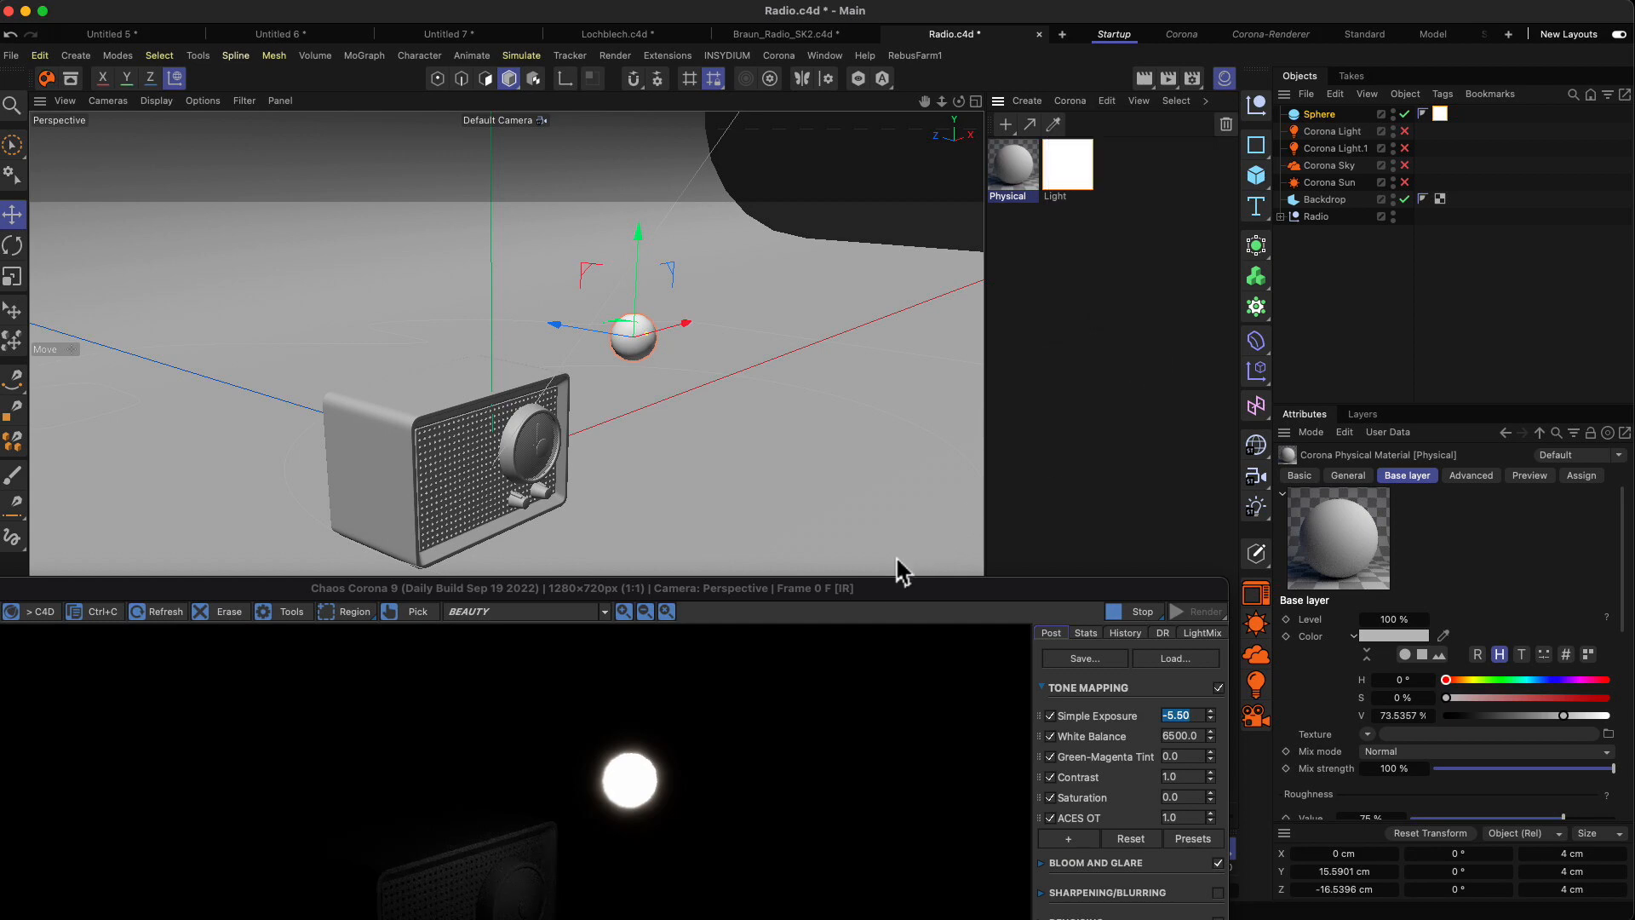
{"action": "left_click_drag", "start_coordinate": [906, 558], "coordinate": [933, 547]}
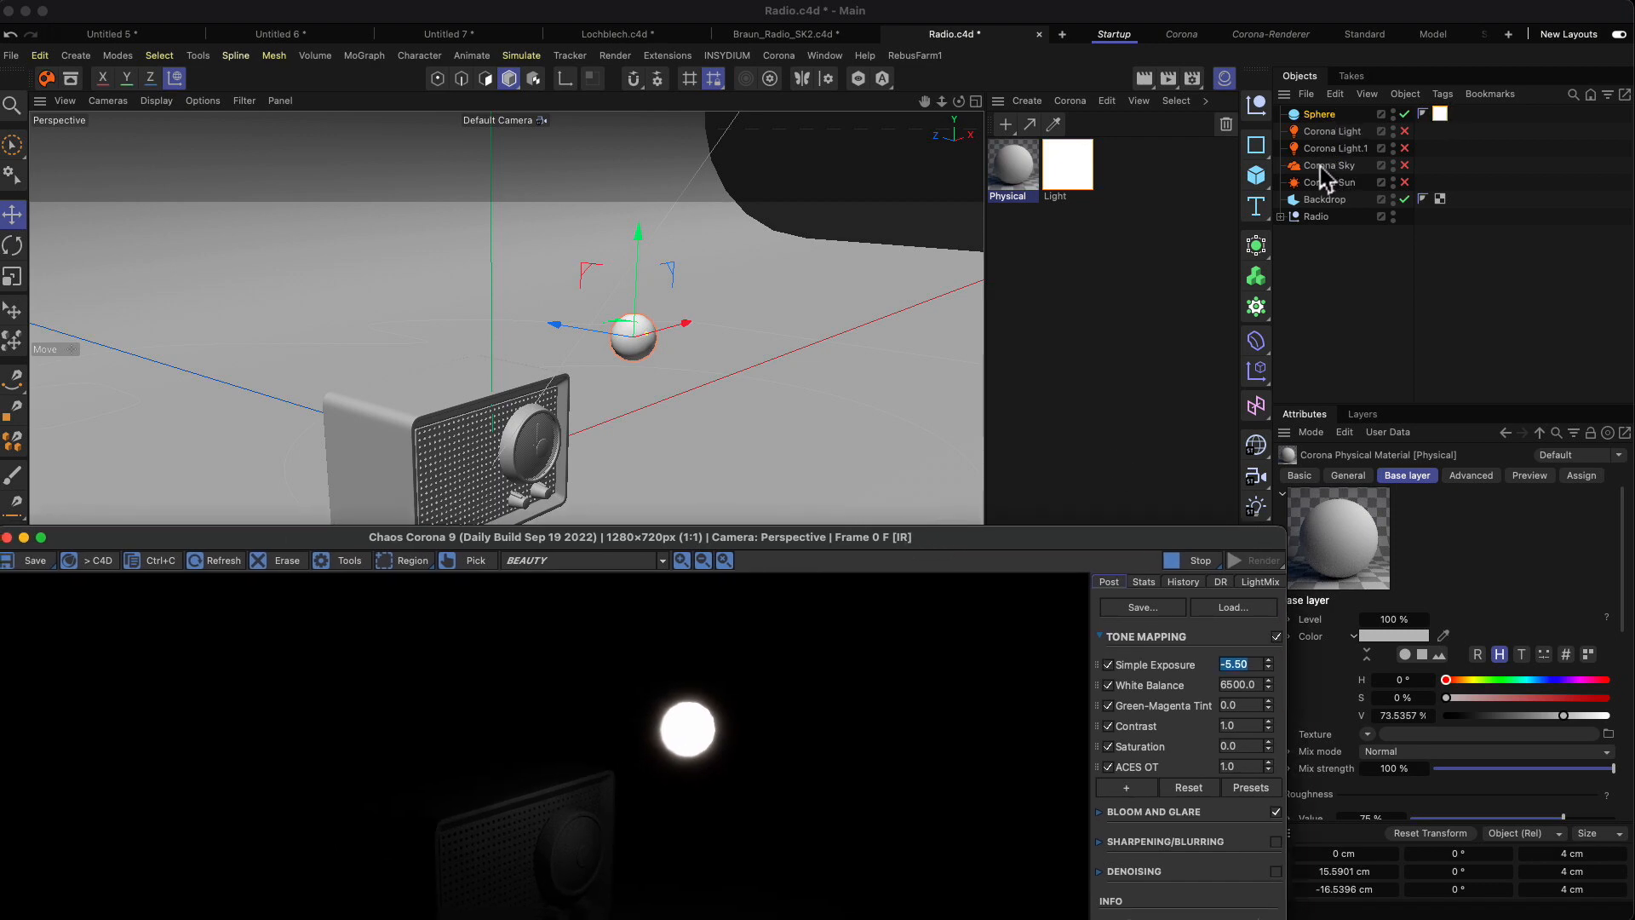
Delete the emissive sphere from the scene.
{"action": "left_click", "coordinate": [1342, 167]}
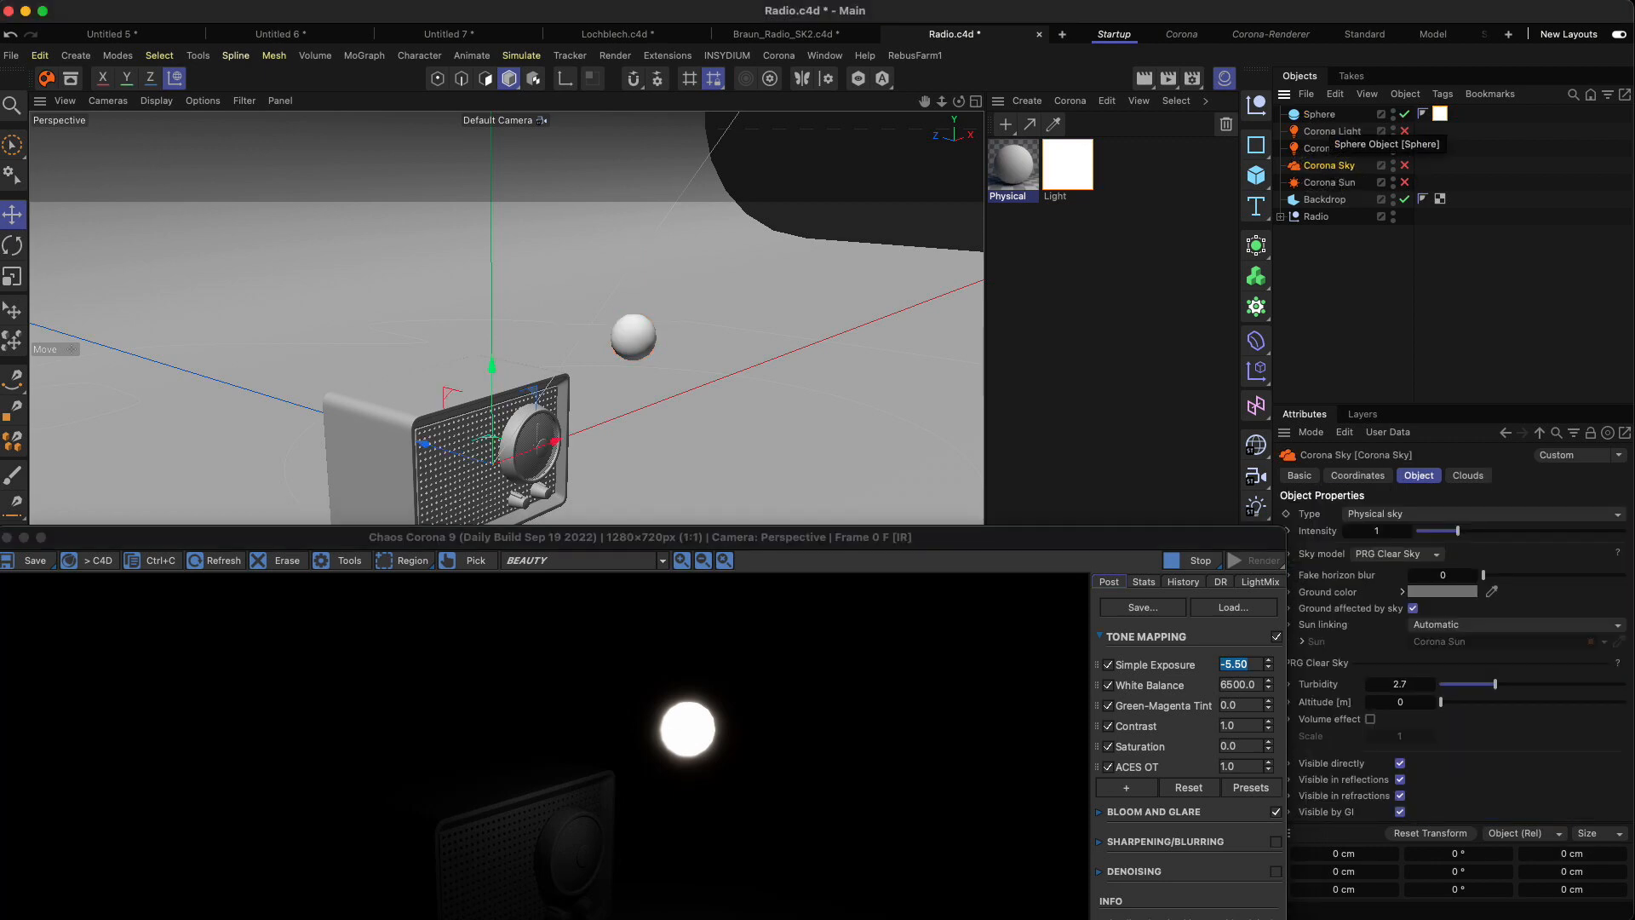
{"action": "left_click", "coordinate": [1319, 114]}
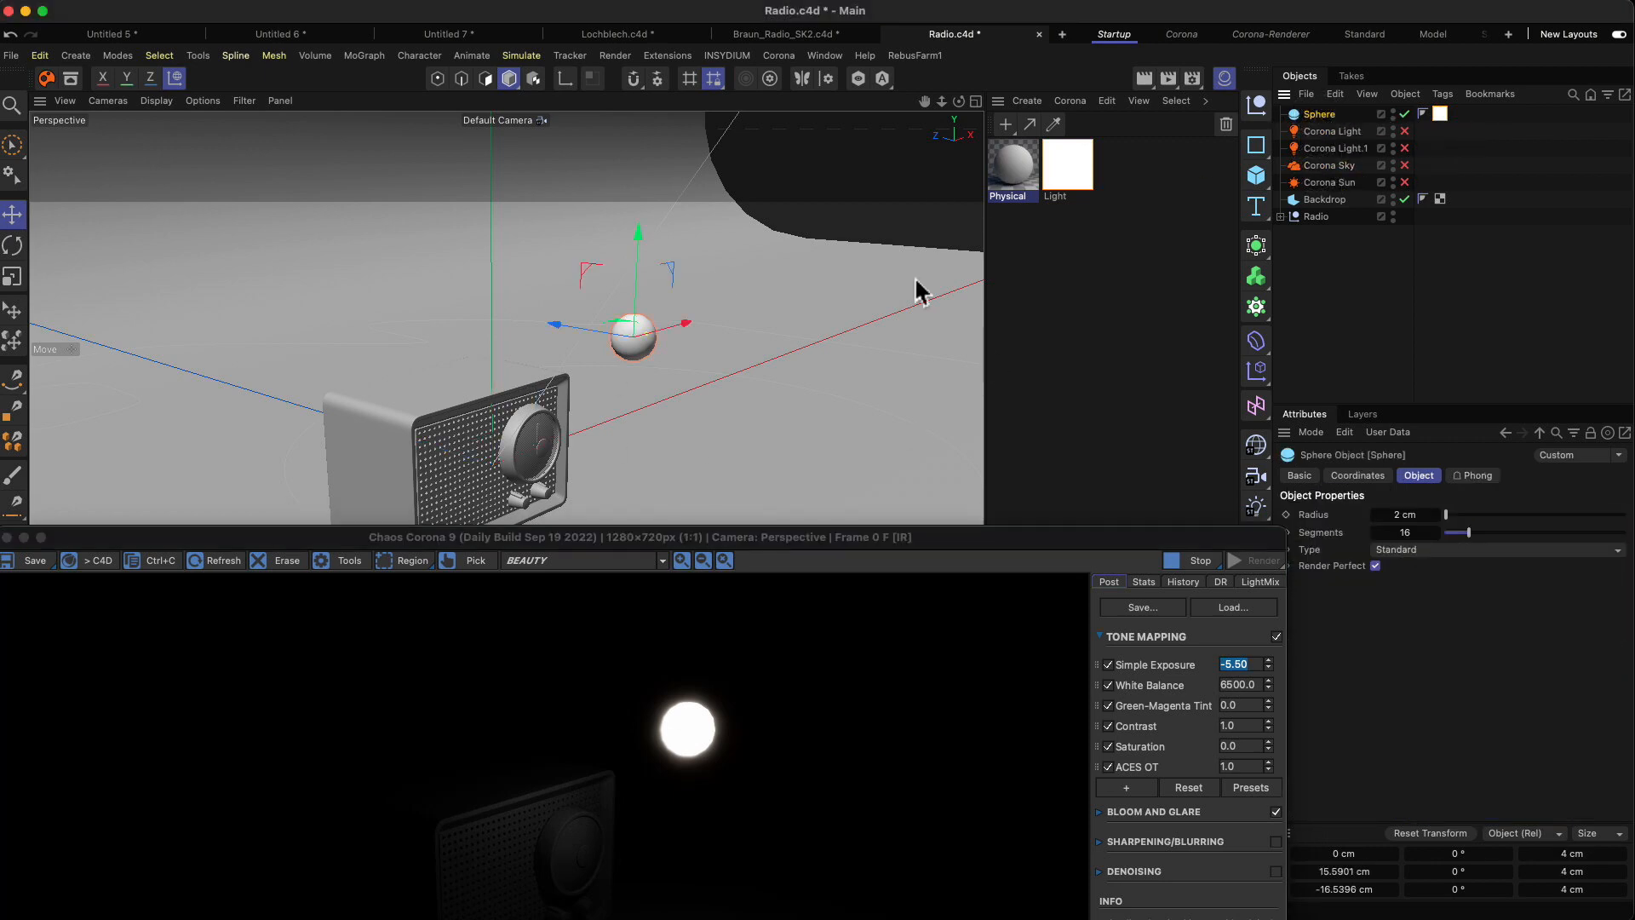
{"action": "left_click", "coordinate": [1332, 116]}
{"action": "key", "text": "Delete"}
{"action": "left_click", "coordinate": [1309, 115]}
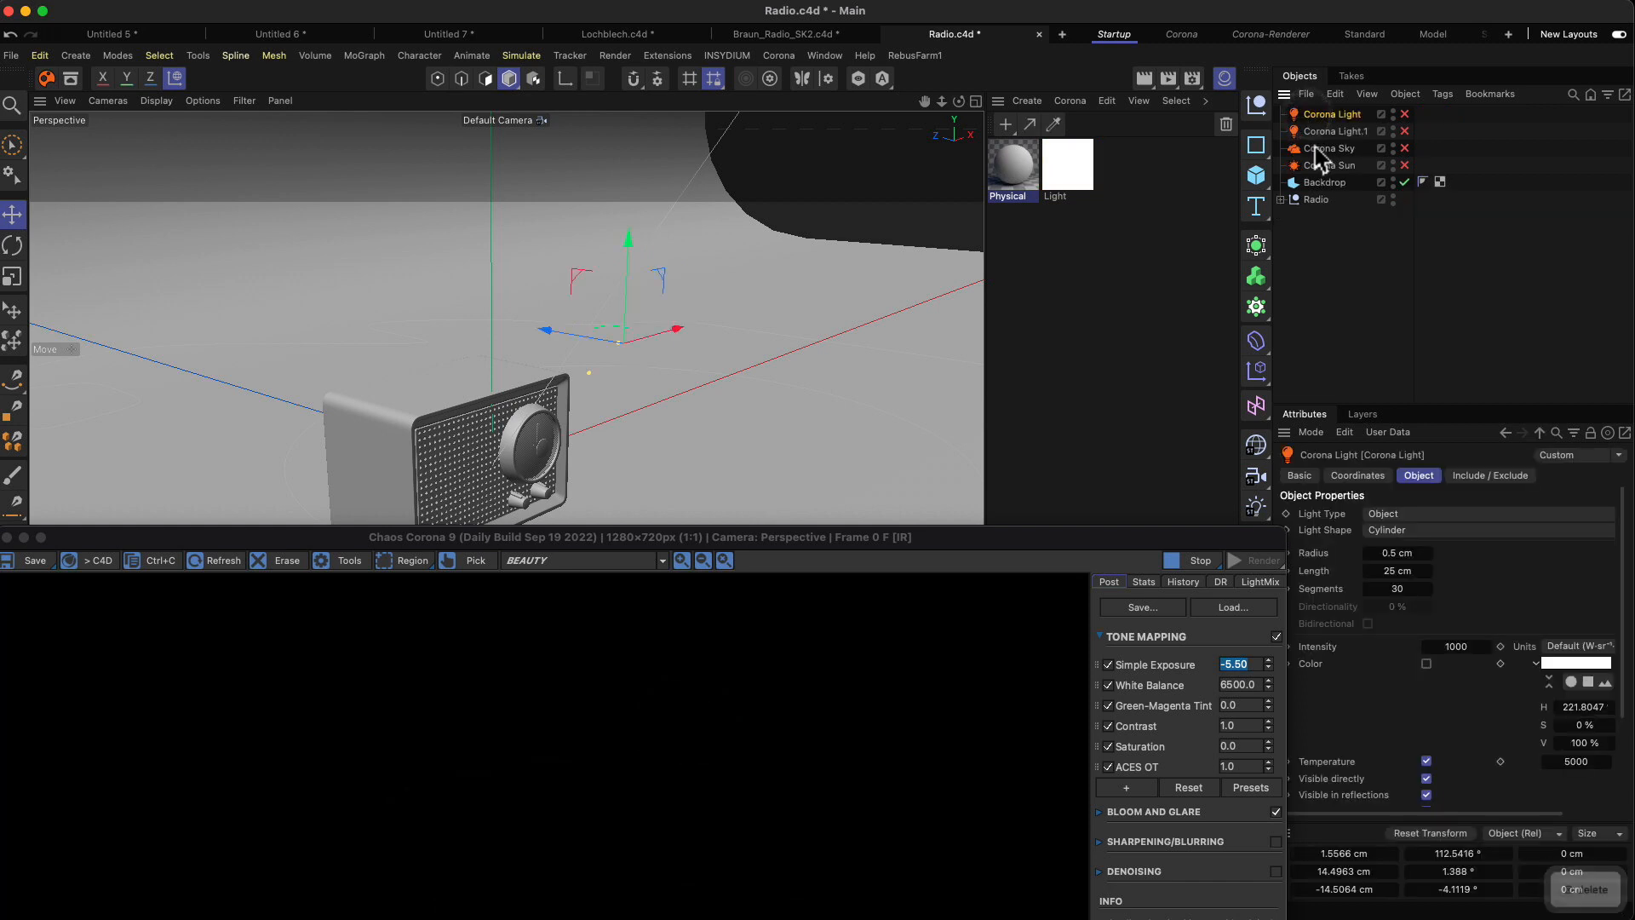
Enable the Corona Sky as the only active light source.
{"action": "left_click", "coordinate": [1321, 148]}
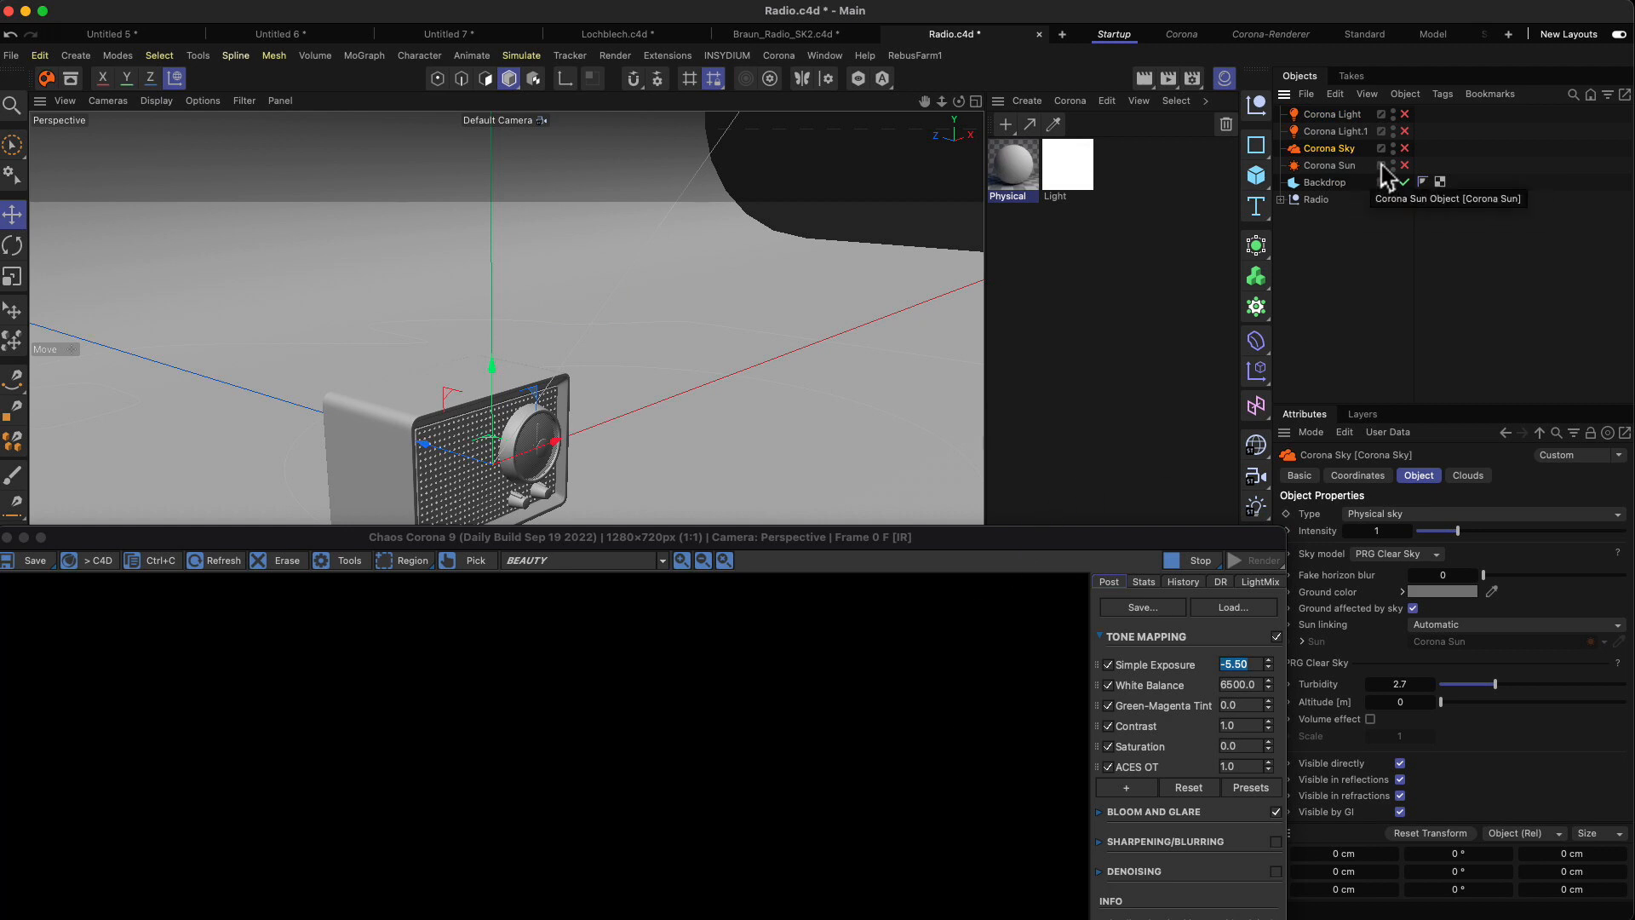
{"action": "left_click", "coordinate": [1405, 148]}
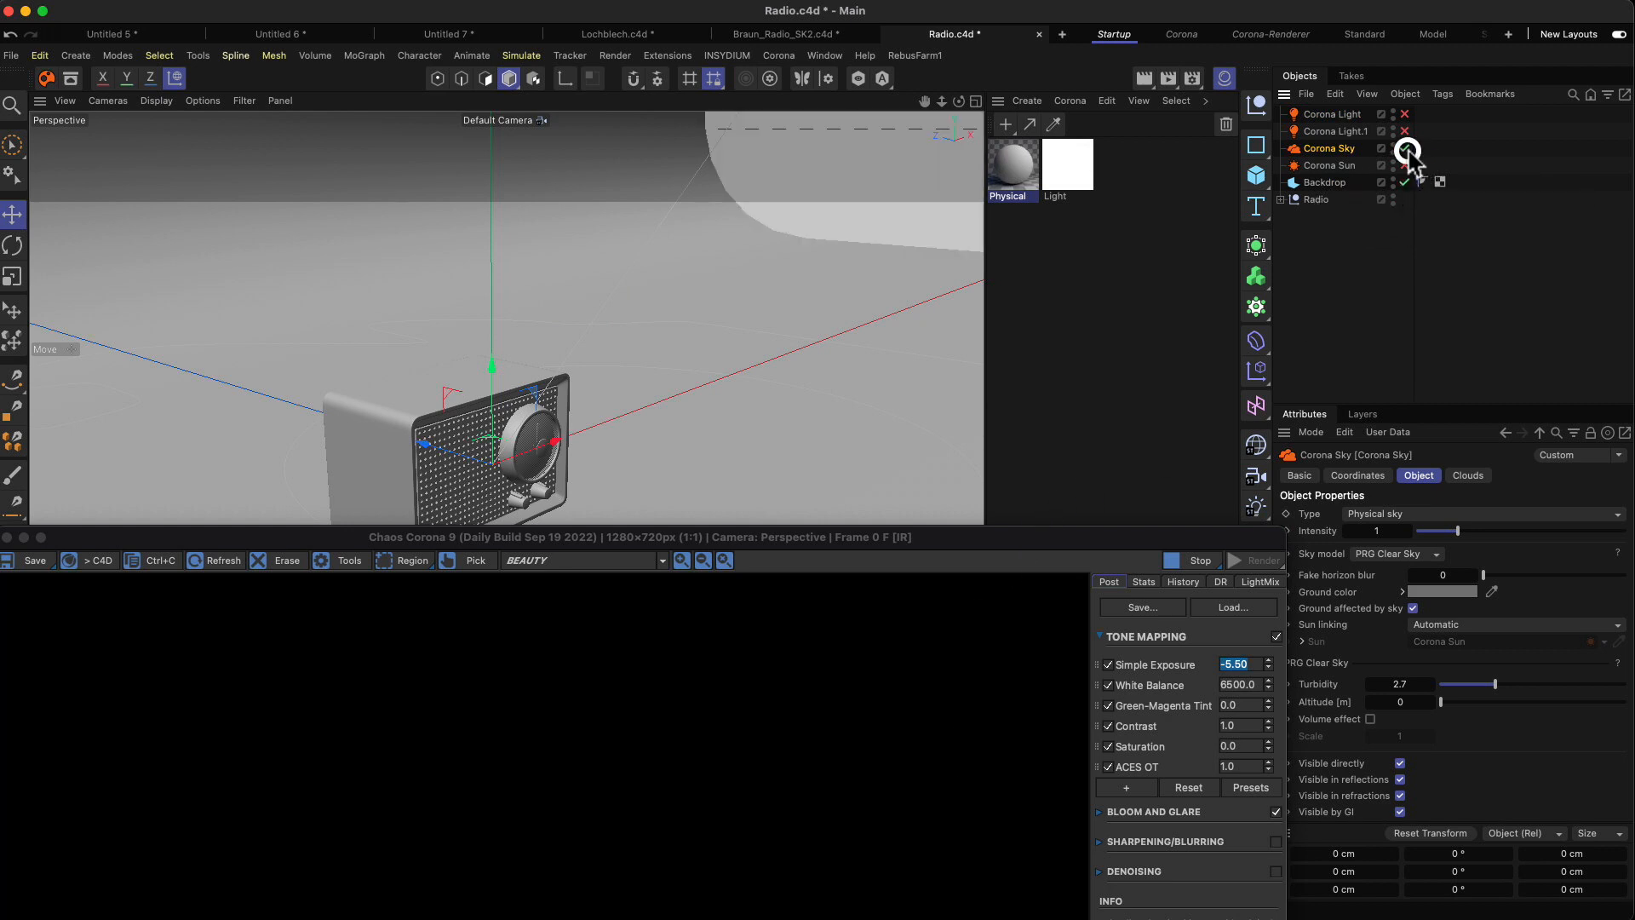
{"action": "left_click", "coordinate": [1335, 150]}
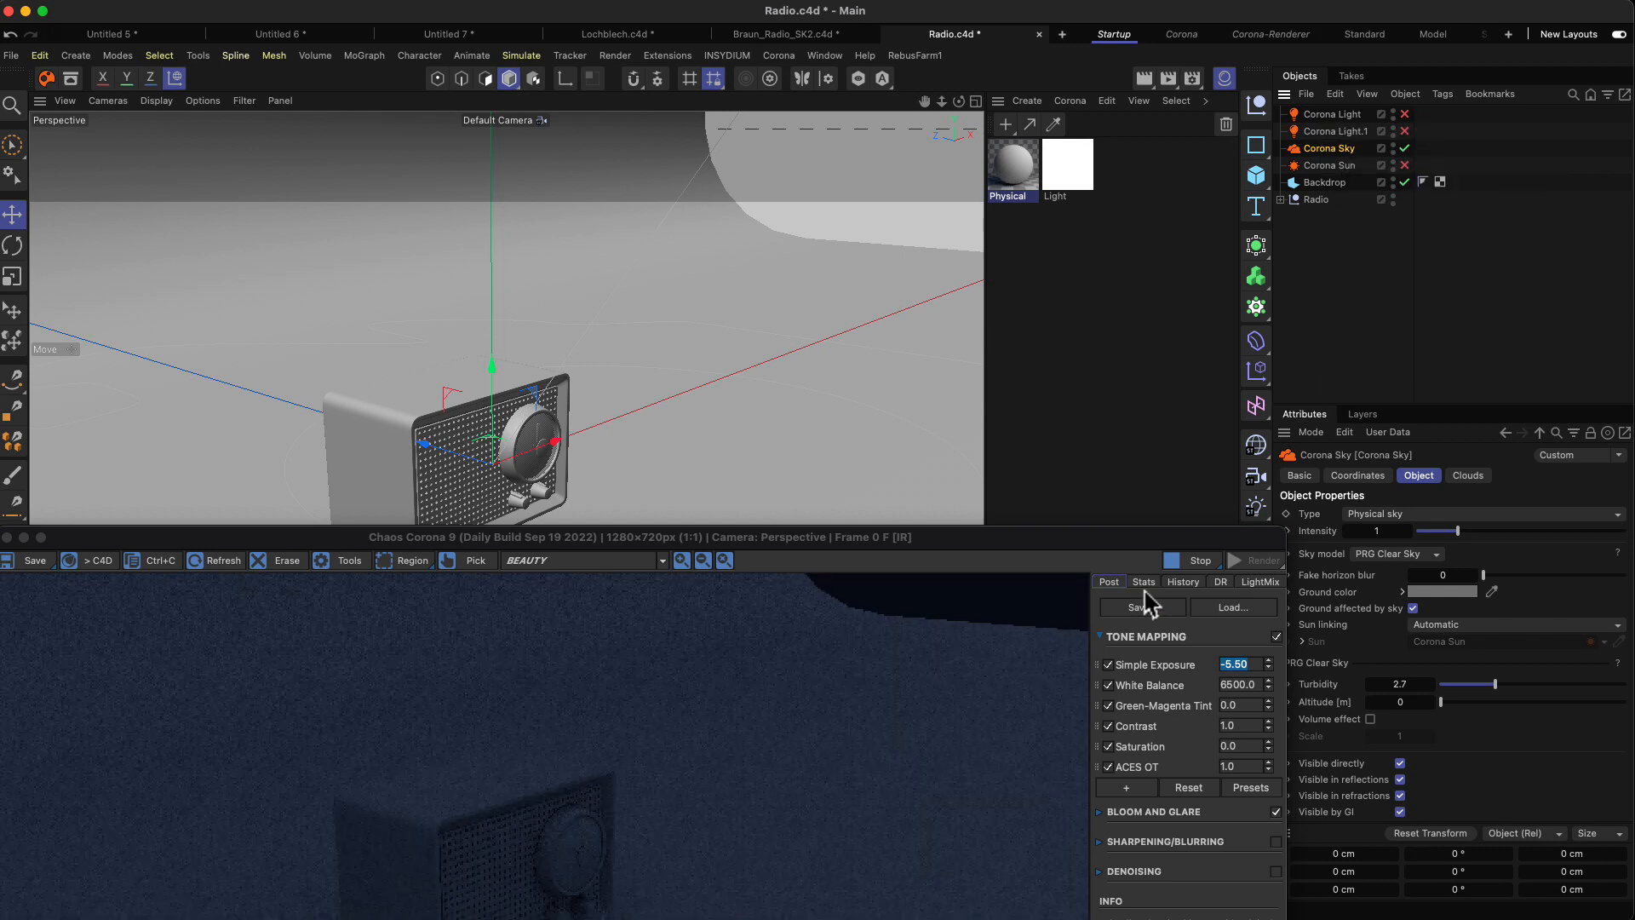
Bring the interactive render fully into view and set its simple exposure to -3.
{"action": "left_click_drag", "start_coordinate": [1076, 542], "coordinate": [1082, 136]}
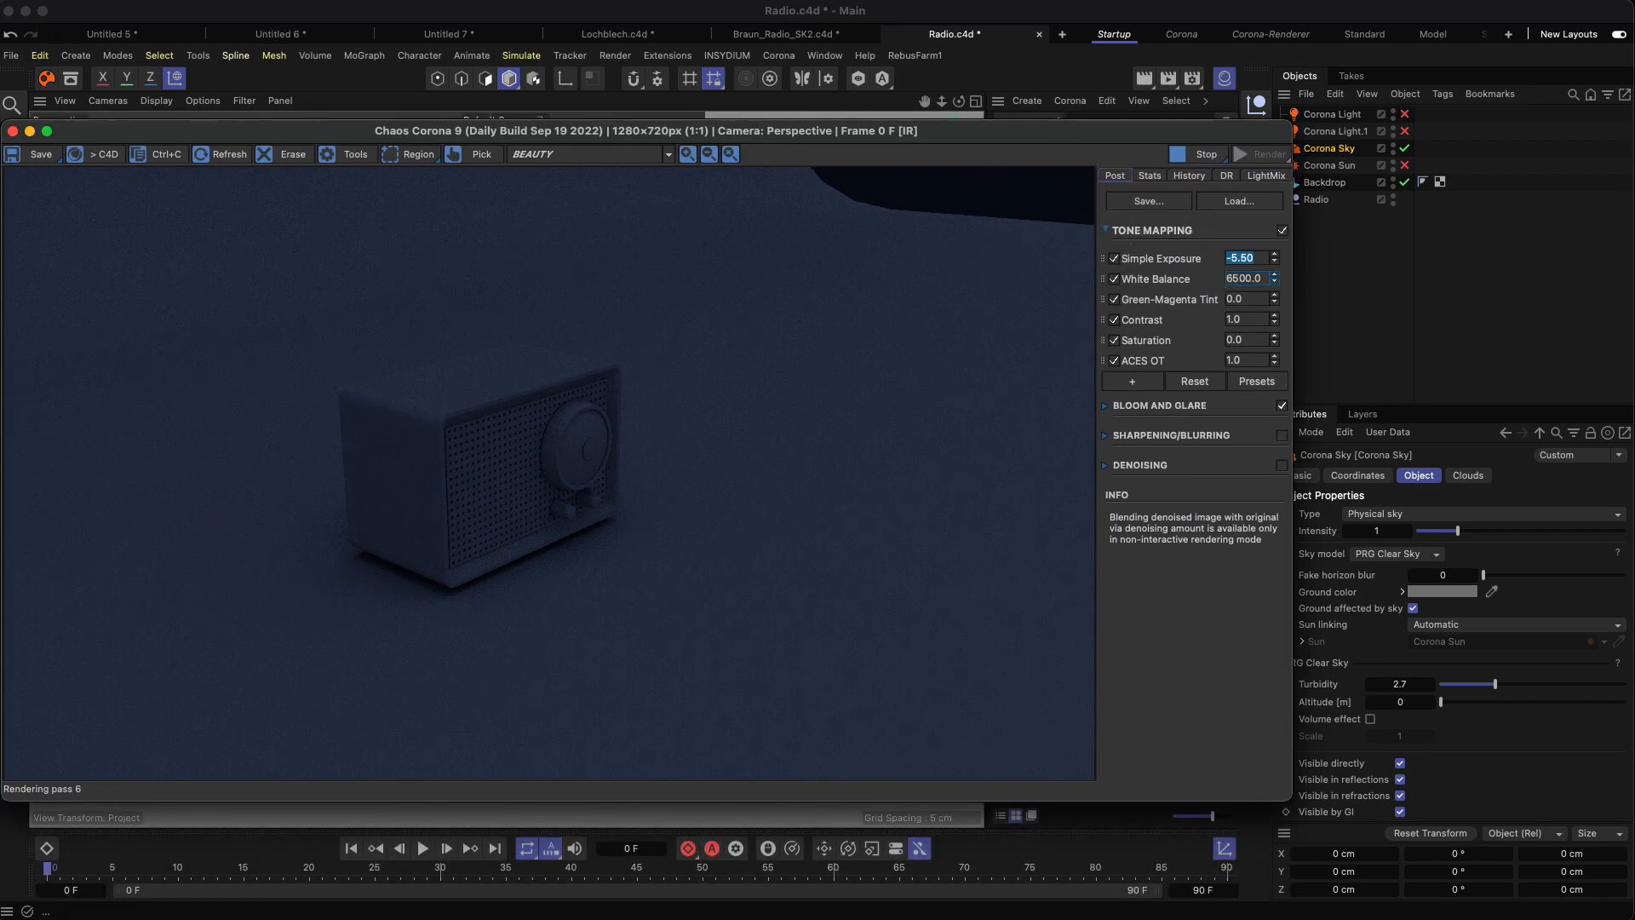
{"action": "left_click", "coordinate": [1251, 257]}
{"action": "type", "text": "-3"}
{"action": "key", "text": "Return"}
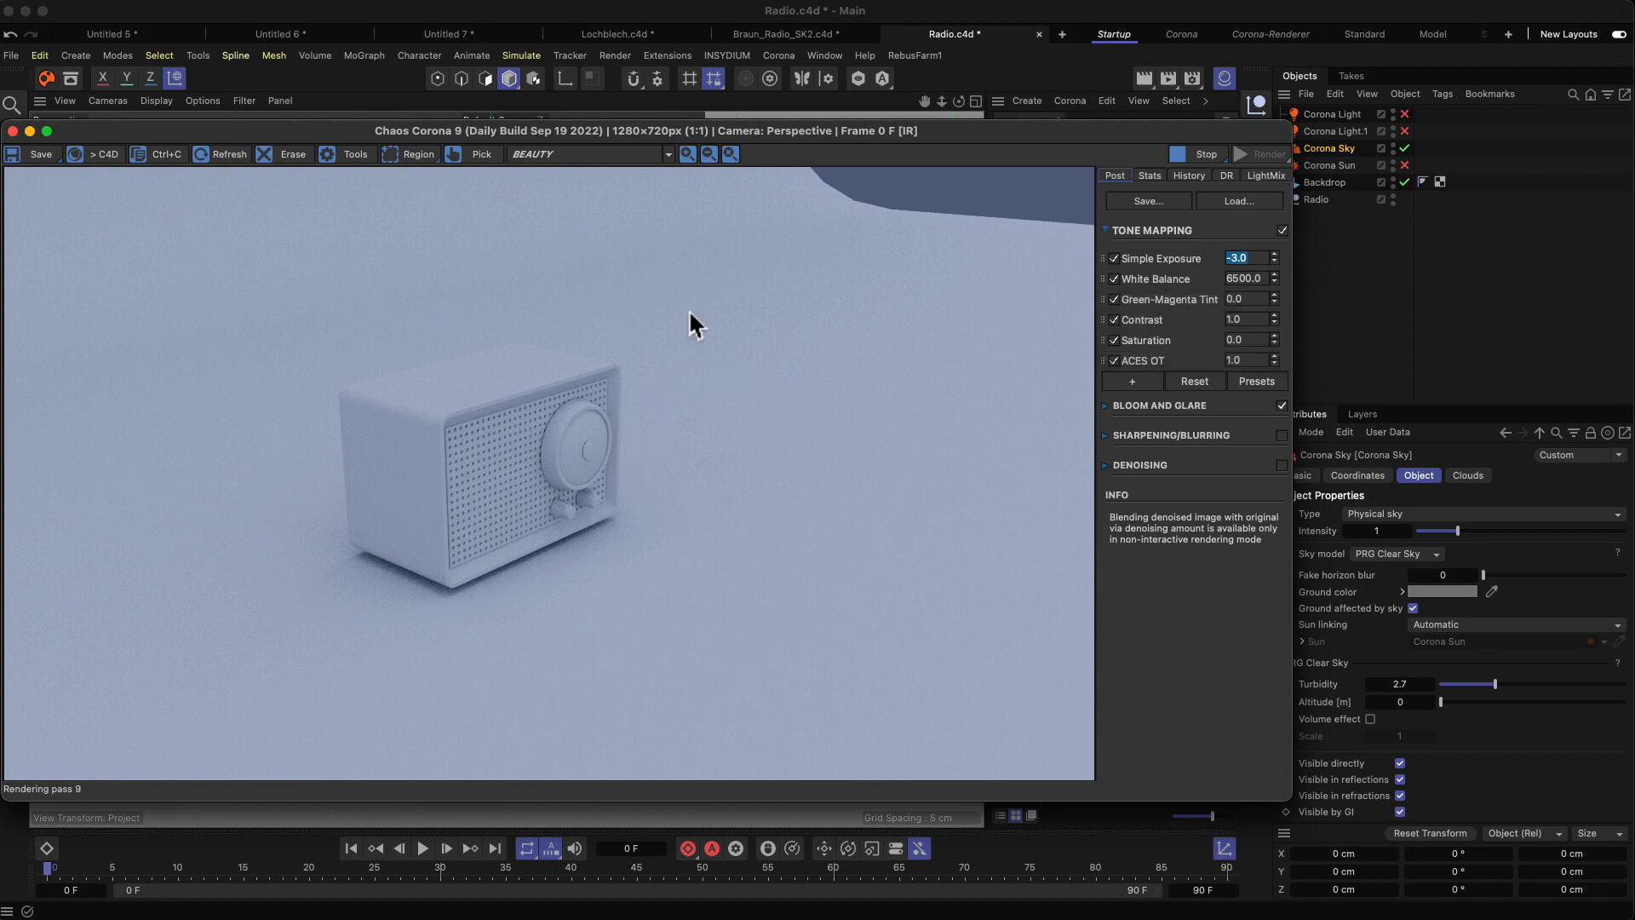
Change the Corona Sky's type to Shader / HDRI.
{"action": "left_click_drag", "start_coordinate": [741, 138], "coordinate": [752, 595]}
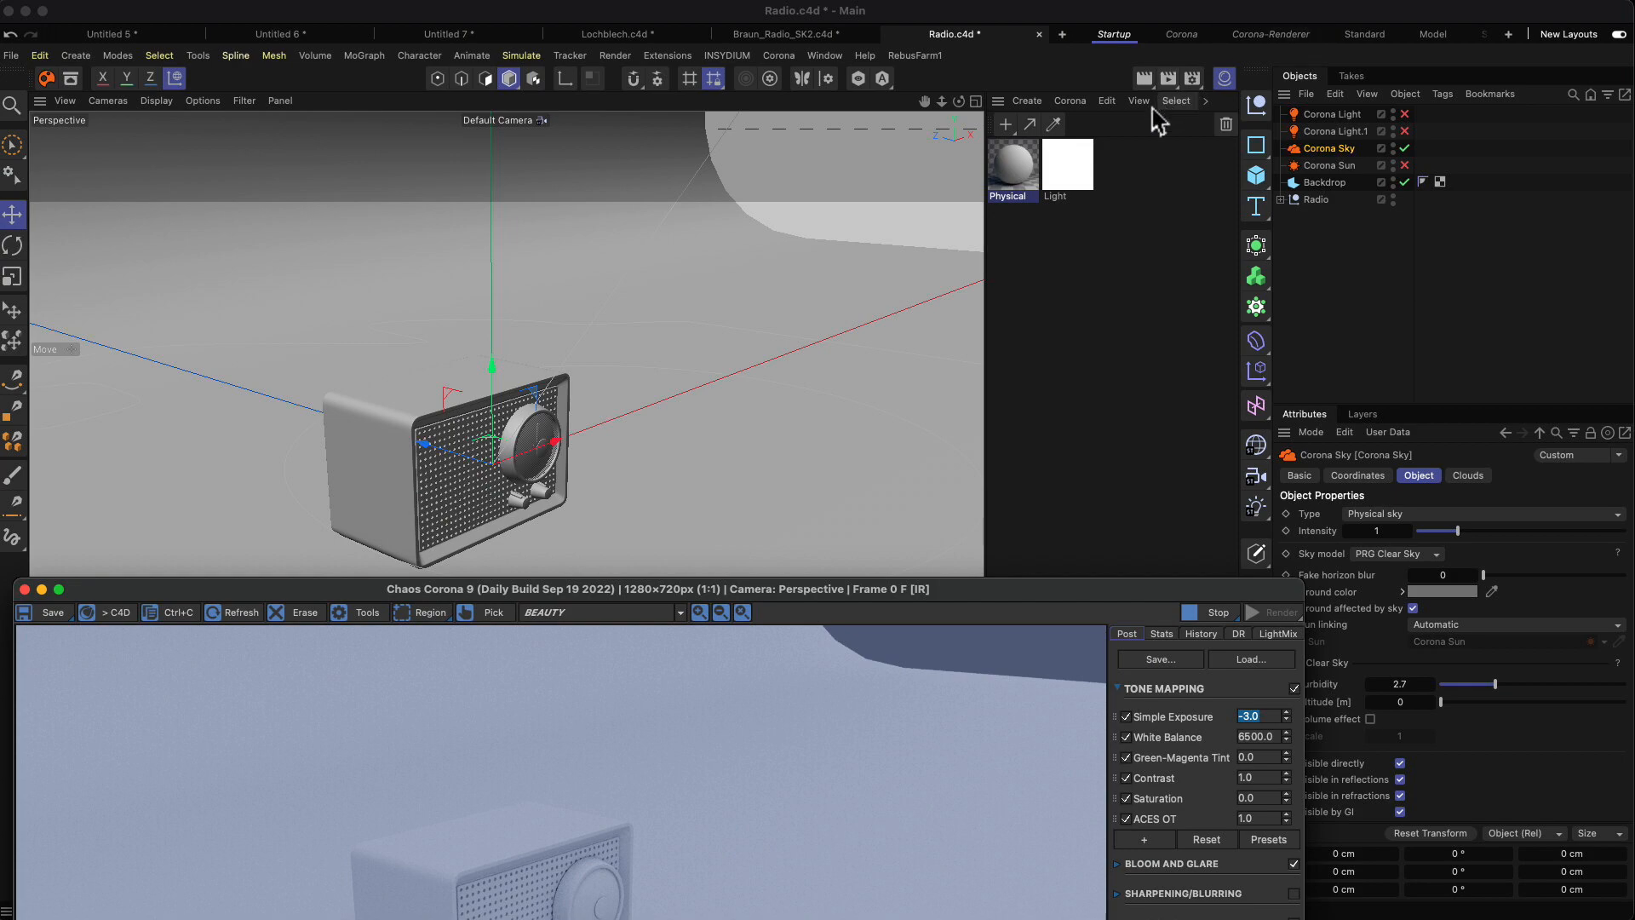
{"action": "left_click_drag", "start_coordinate": [940, 102], "coordinate": [1005, 115]}
{"action": "left_click_drag", "start_coordinate": [741, 590], "coordinate": [874, 145]}
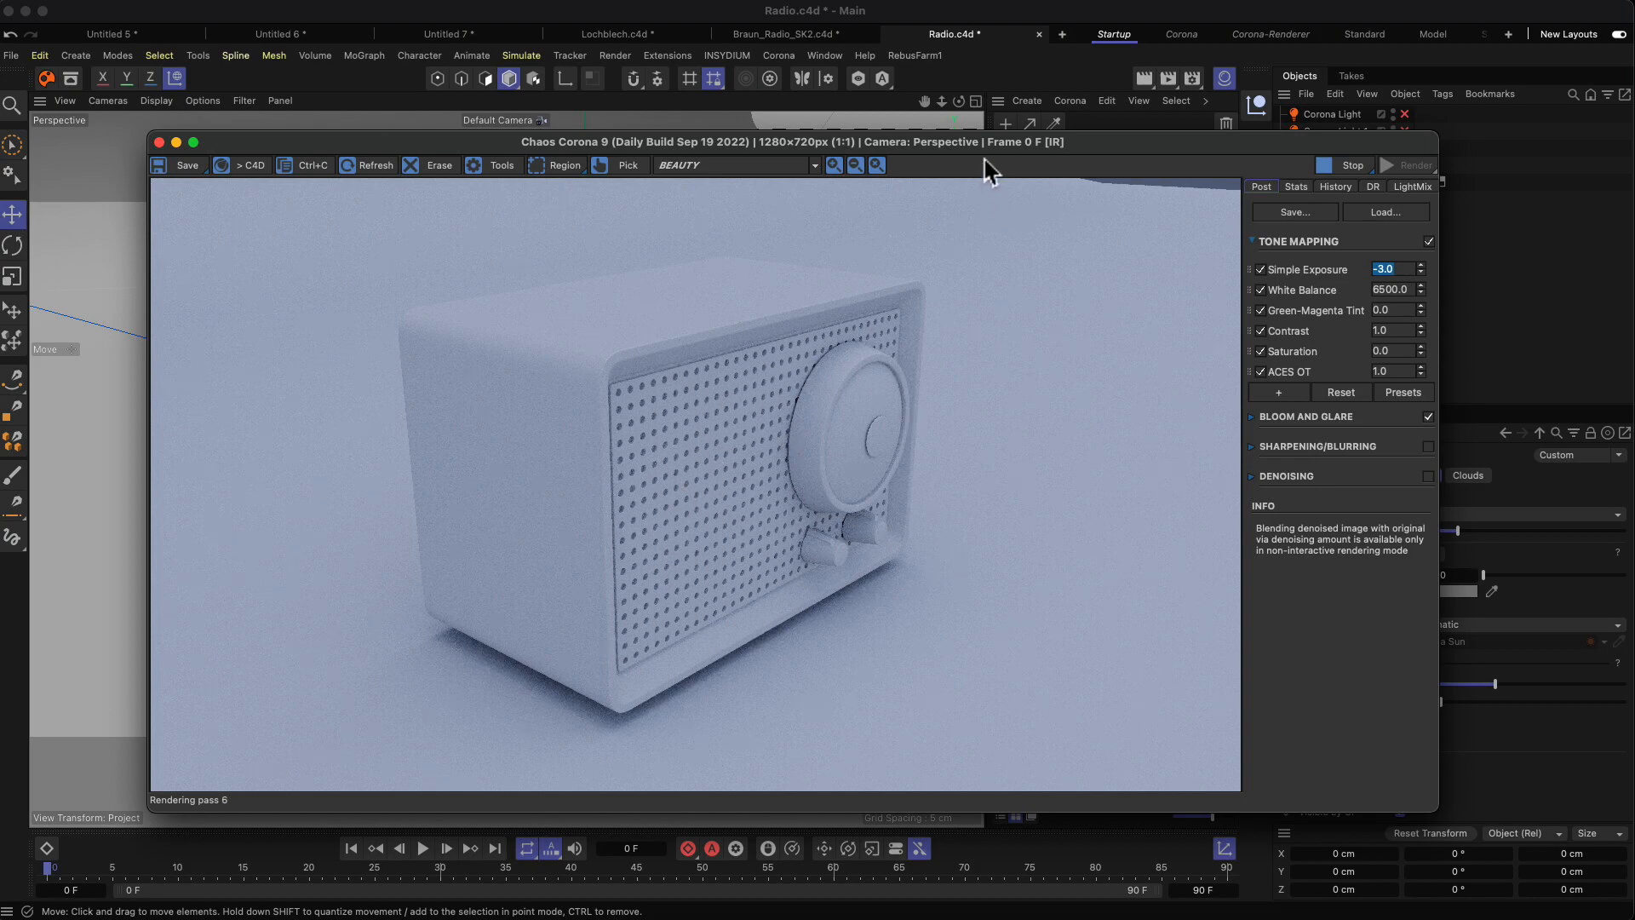
{"action": "left_click_drag", "start_coordinate": [900, 141], "coordinate": [865, 851]}
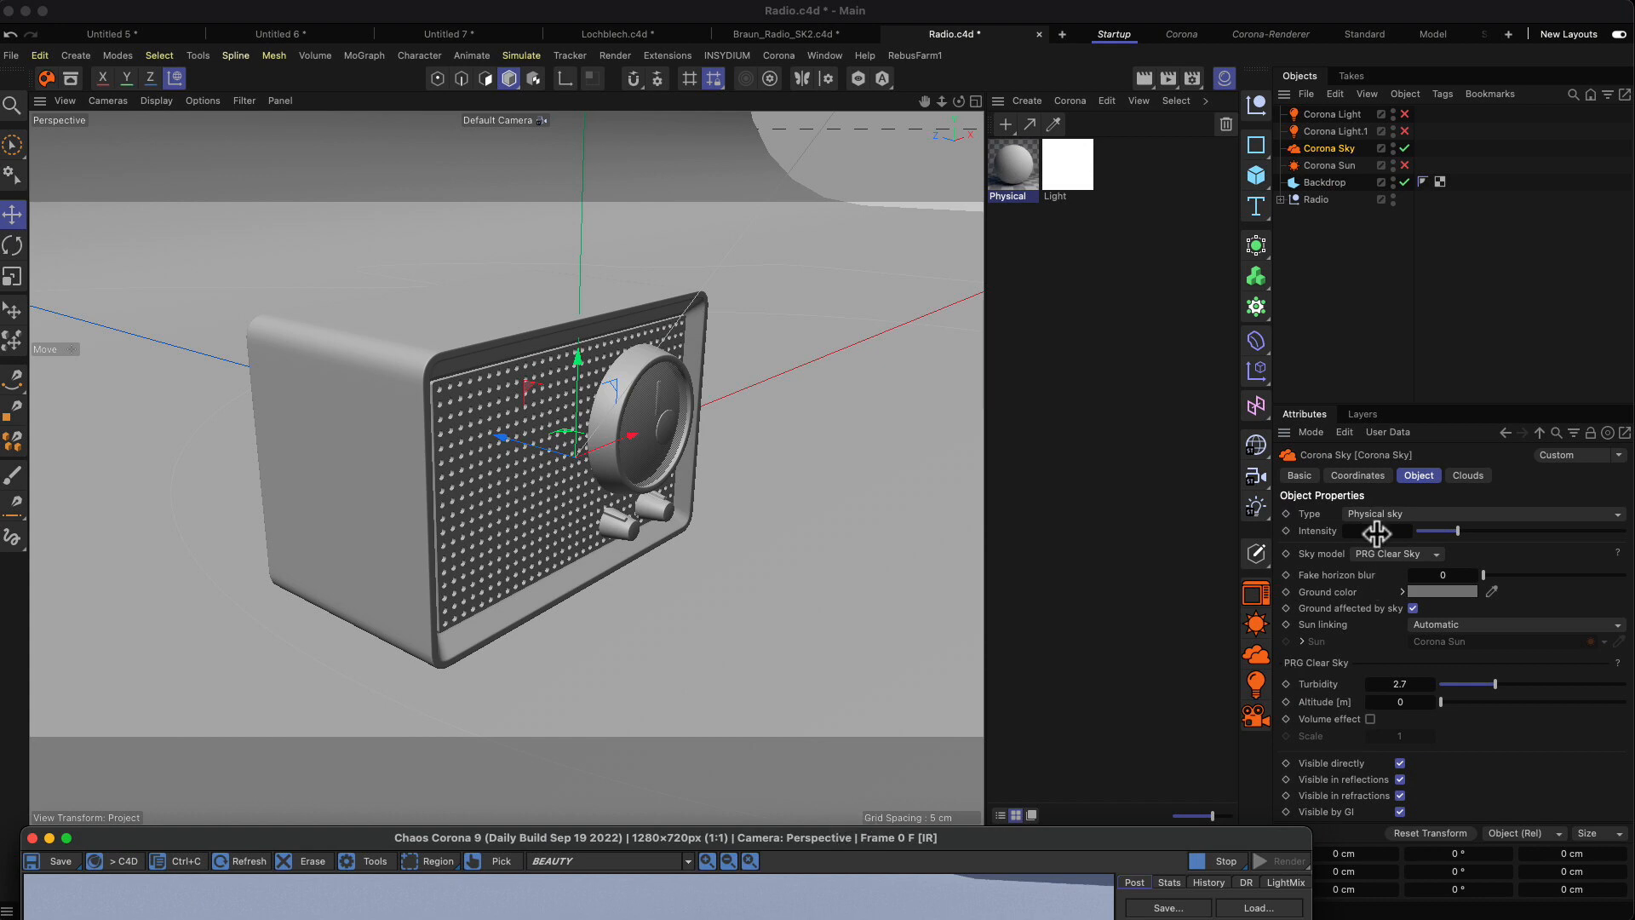
{"action": "left_click", "coordinate": [1426, 514]}
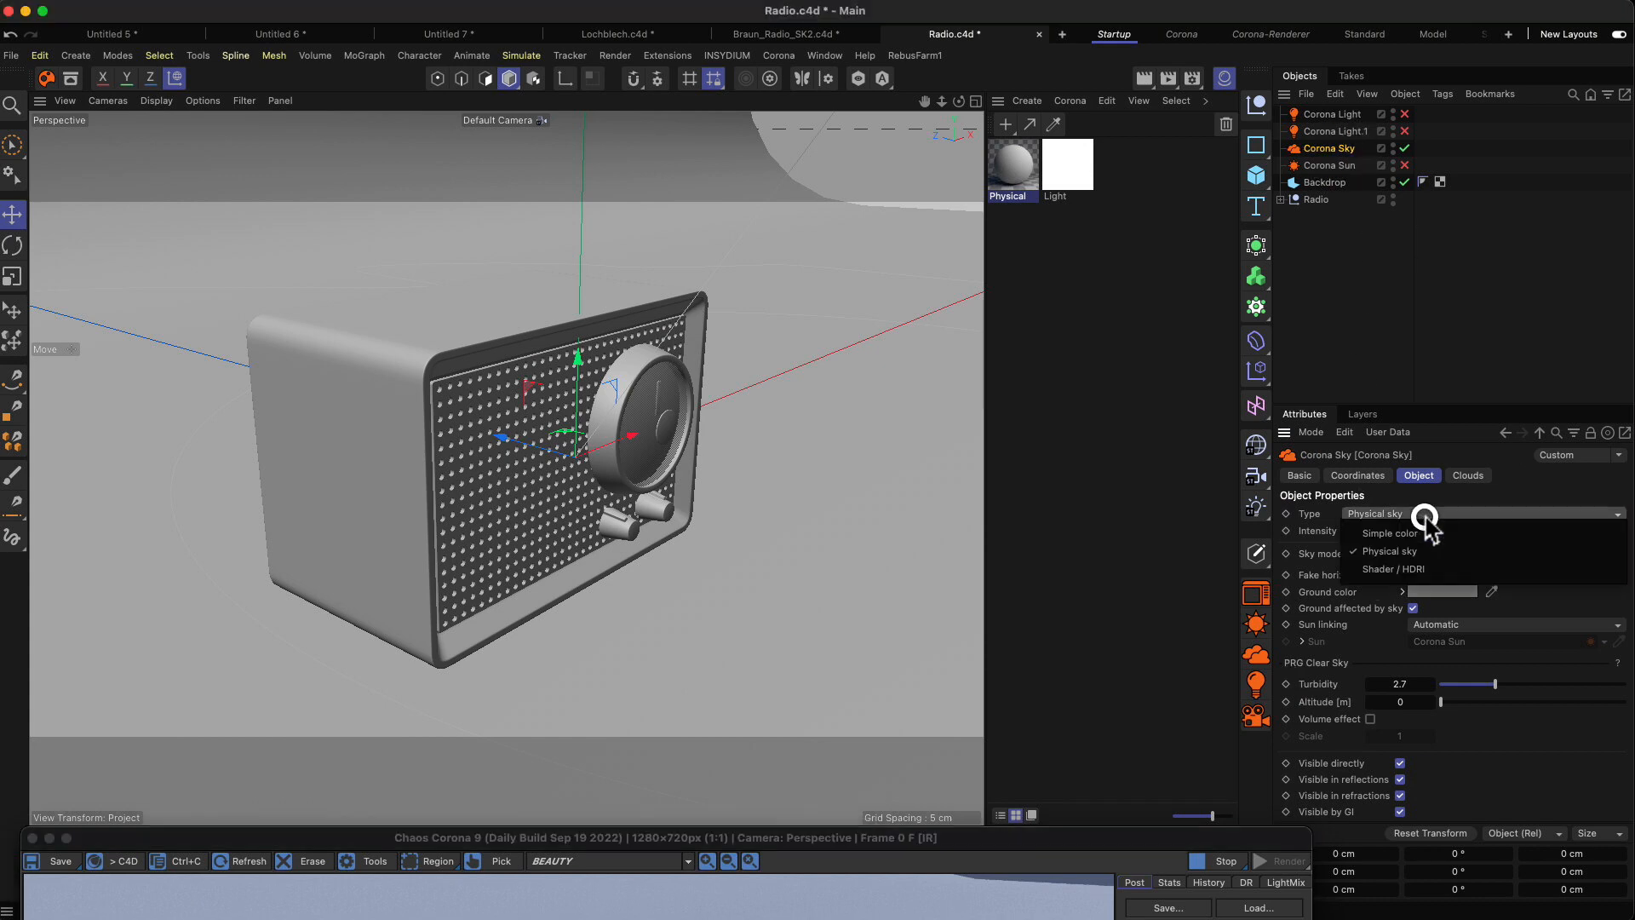
{"action": "left_click", "coordinate": [1424, 570]}
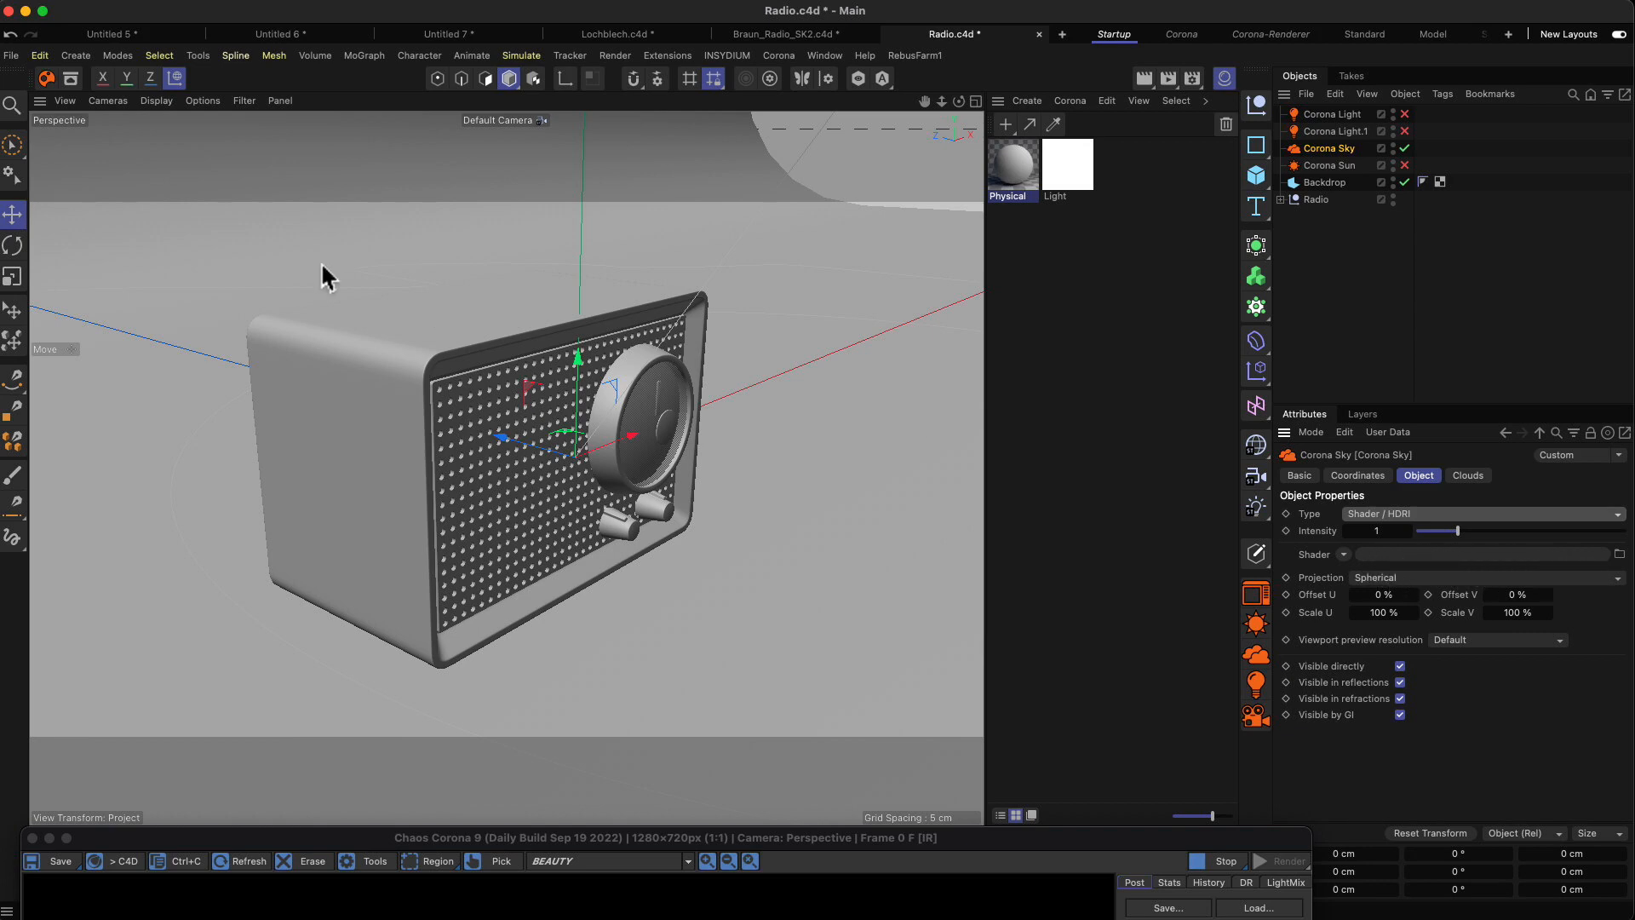
Search the asset library for "hdri" and enlarge the result thumbnails.
{"action": "left_click", "coordinate": [70, 79]}
{"action": "double_click", "coordinate": [109, 156]}
{"action": "type", "text": "hdri"}
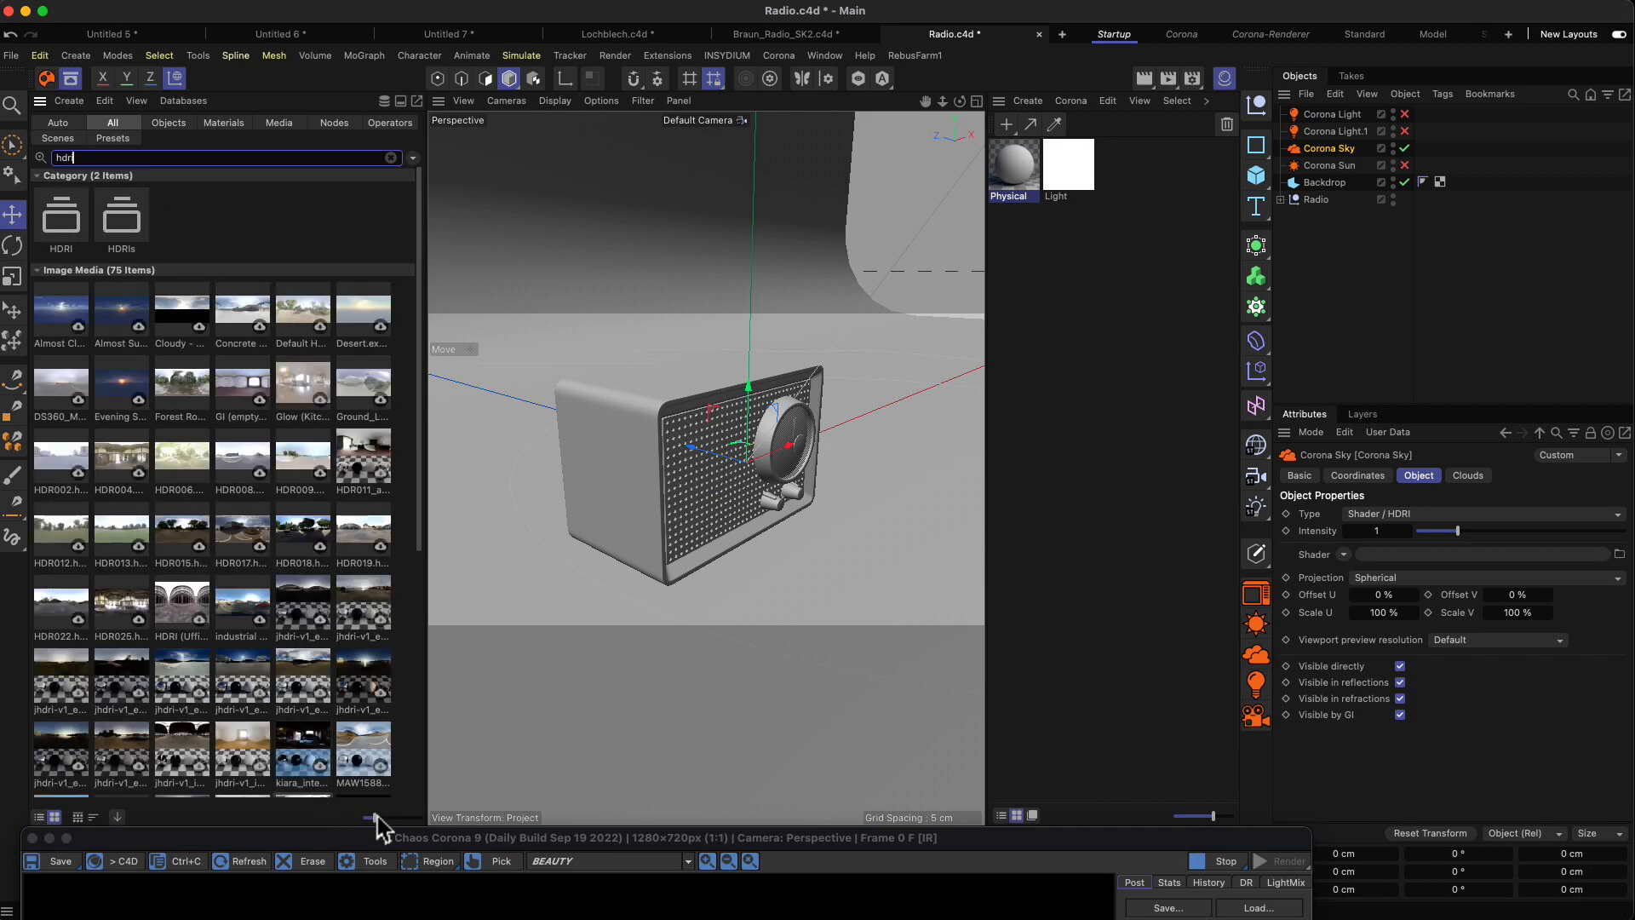
{"action": "left_click_drag", "start_coordinate": [376, 817], "coordinate": [406, 817]}
{"action": "scroll", "coordinate": [425, 210], "scroll_direction": "down", "scroll_amount": 3}
{"action": "left_click_drag", "start_coordinate": [423, 211], "coordinate": [420, 258]}
Download GI (empty_room_02_pano).hdr and load it as the Corona Sky's shader.
{"action": "left_click", "coordinate": [248, 708]}
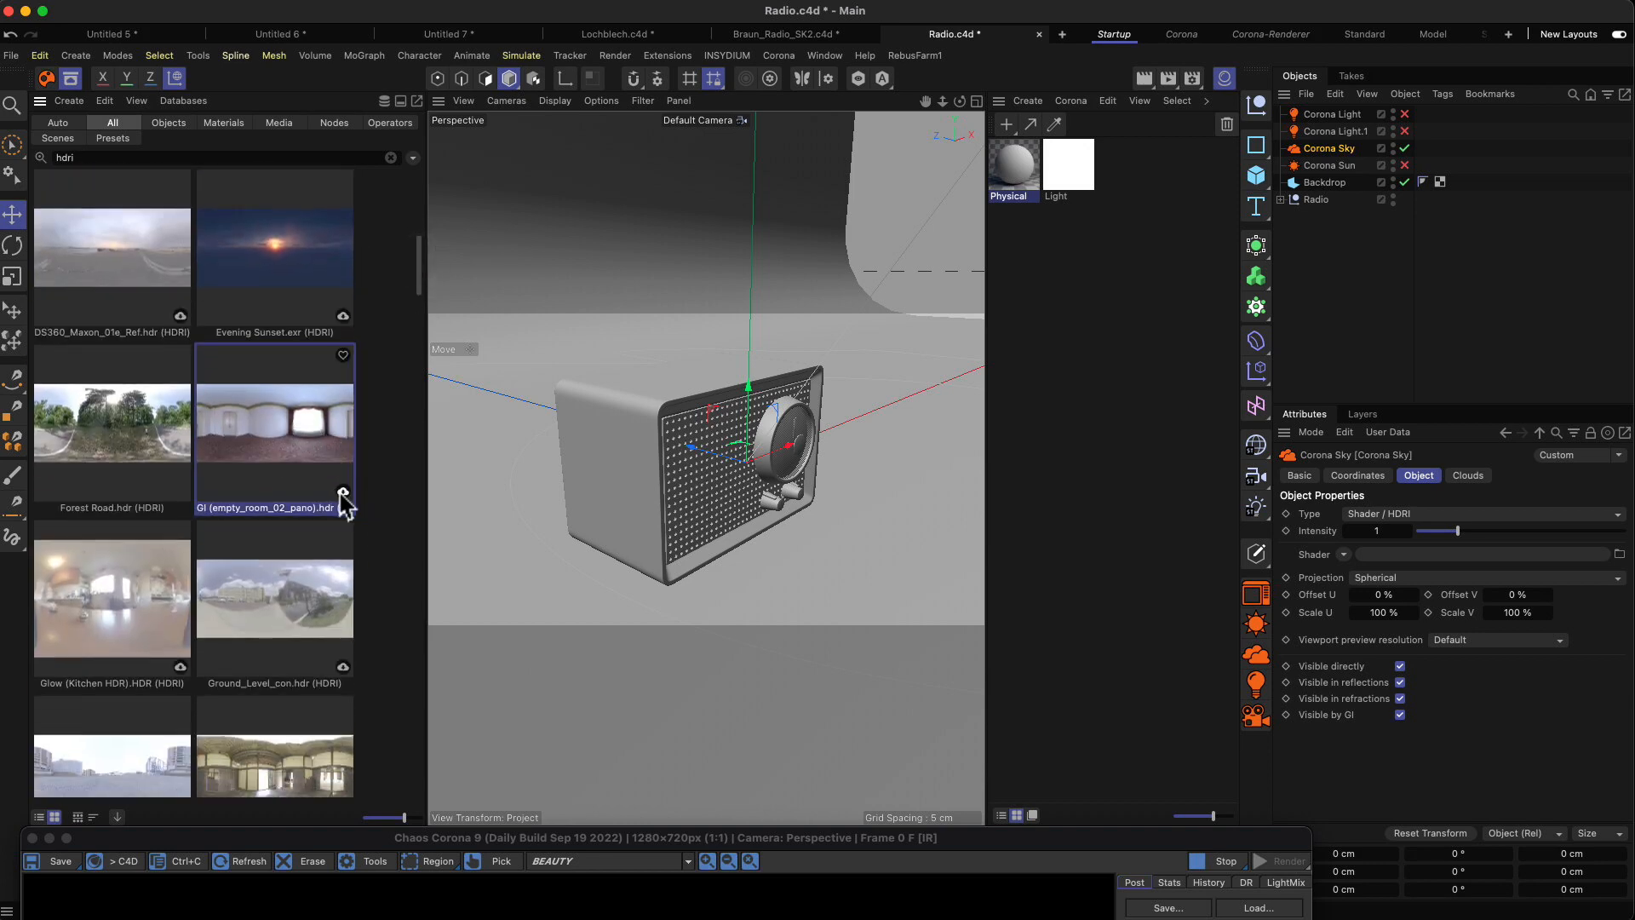
{"action": "left_click", "coordinate": [343, 493]}
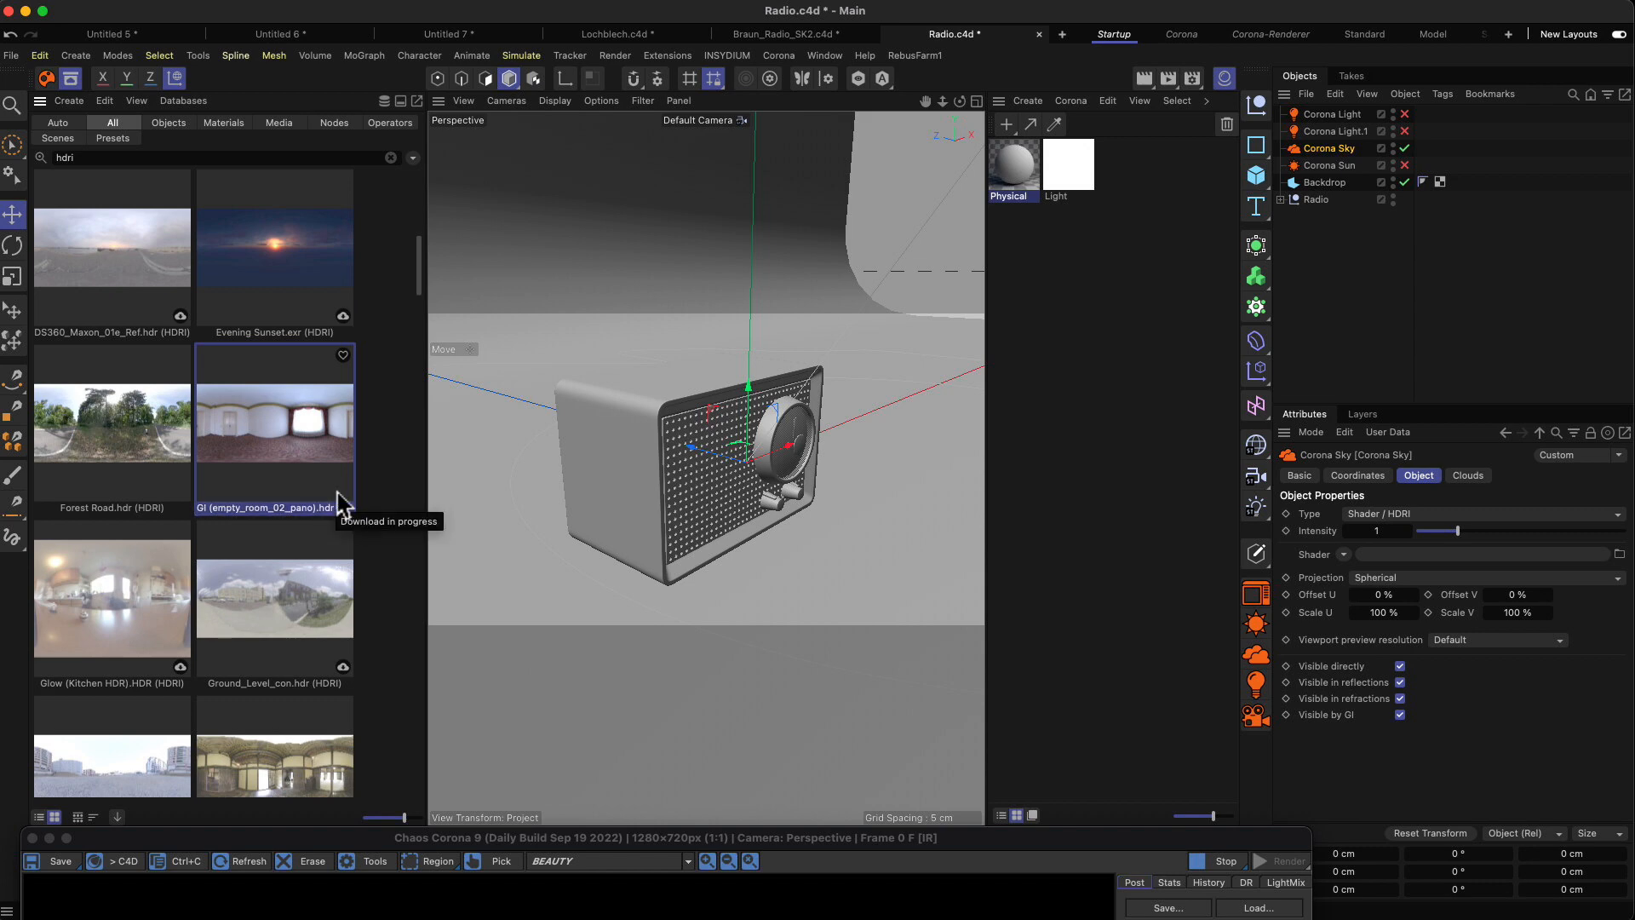
{"action": "left_click_drag", "start_coordinate": [256, 420], "coordinate": [1413, 556]}
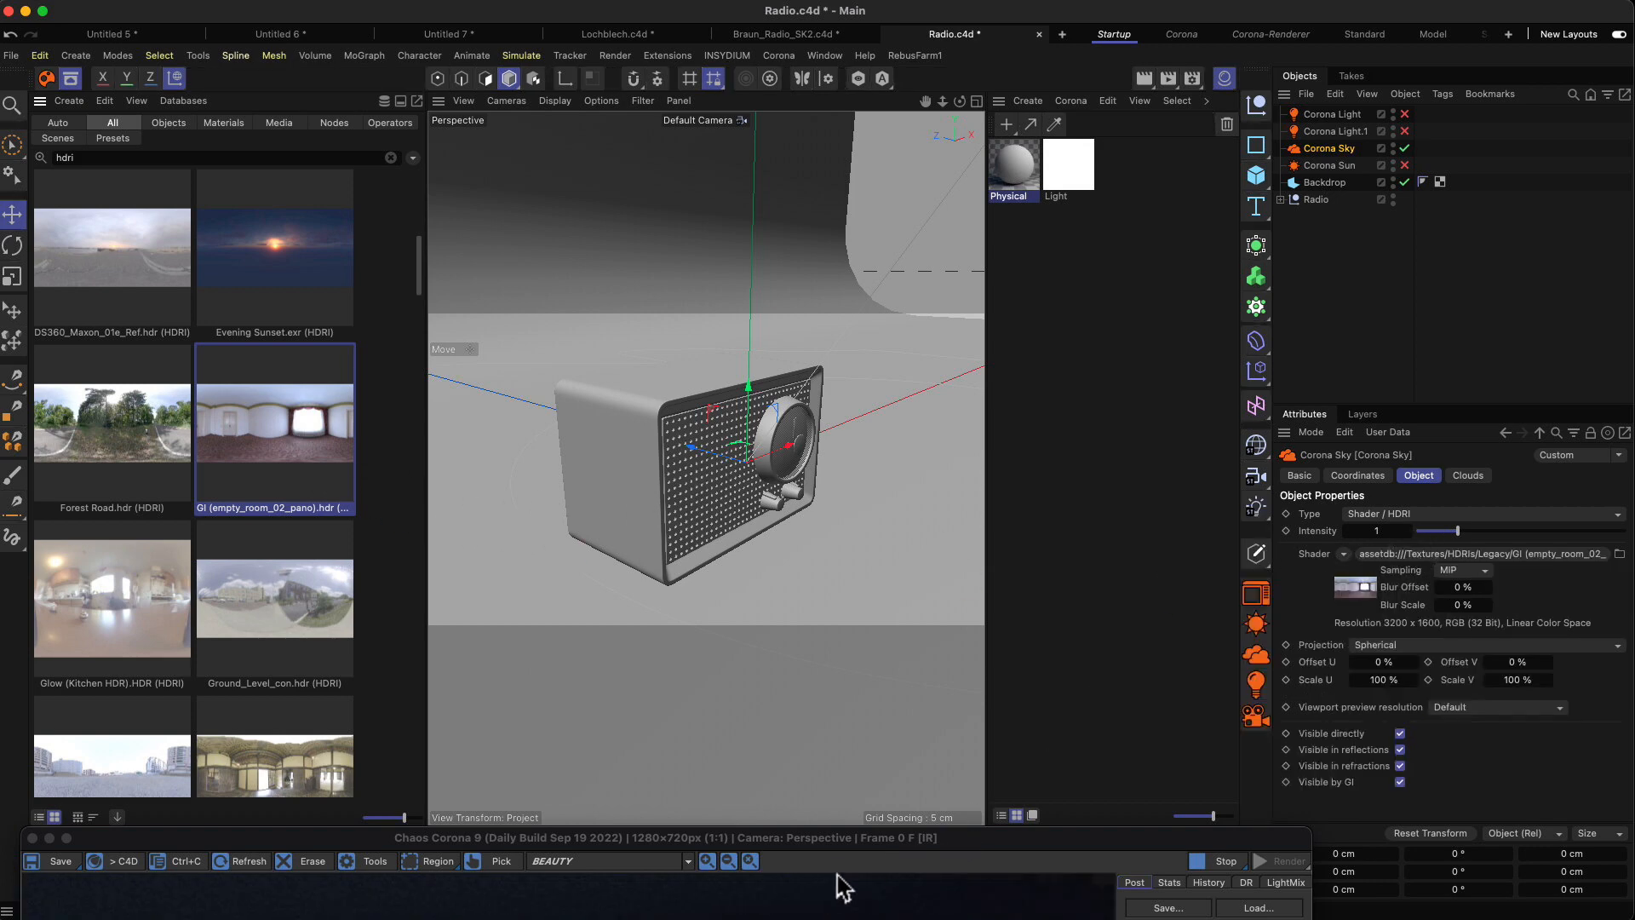
Bring the render window back into view and set the simple exposure to 0.
{"action": "left_click_drag", "start_coordinate": [823, 845], "coordinate": [811, 132]}
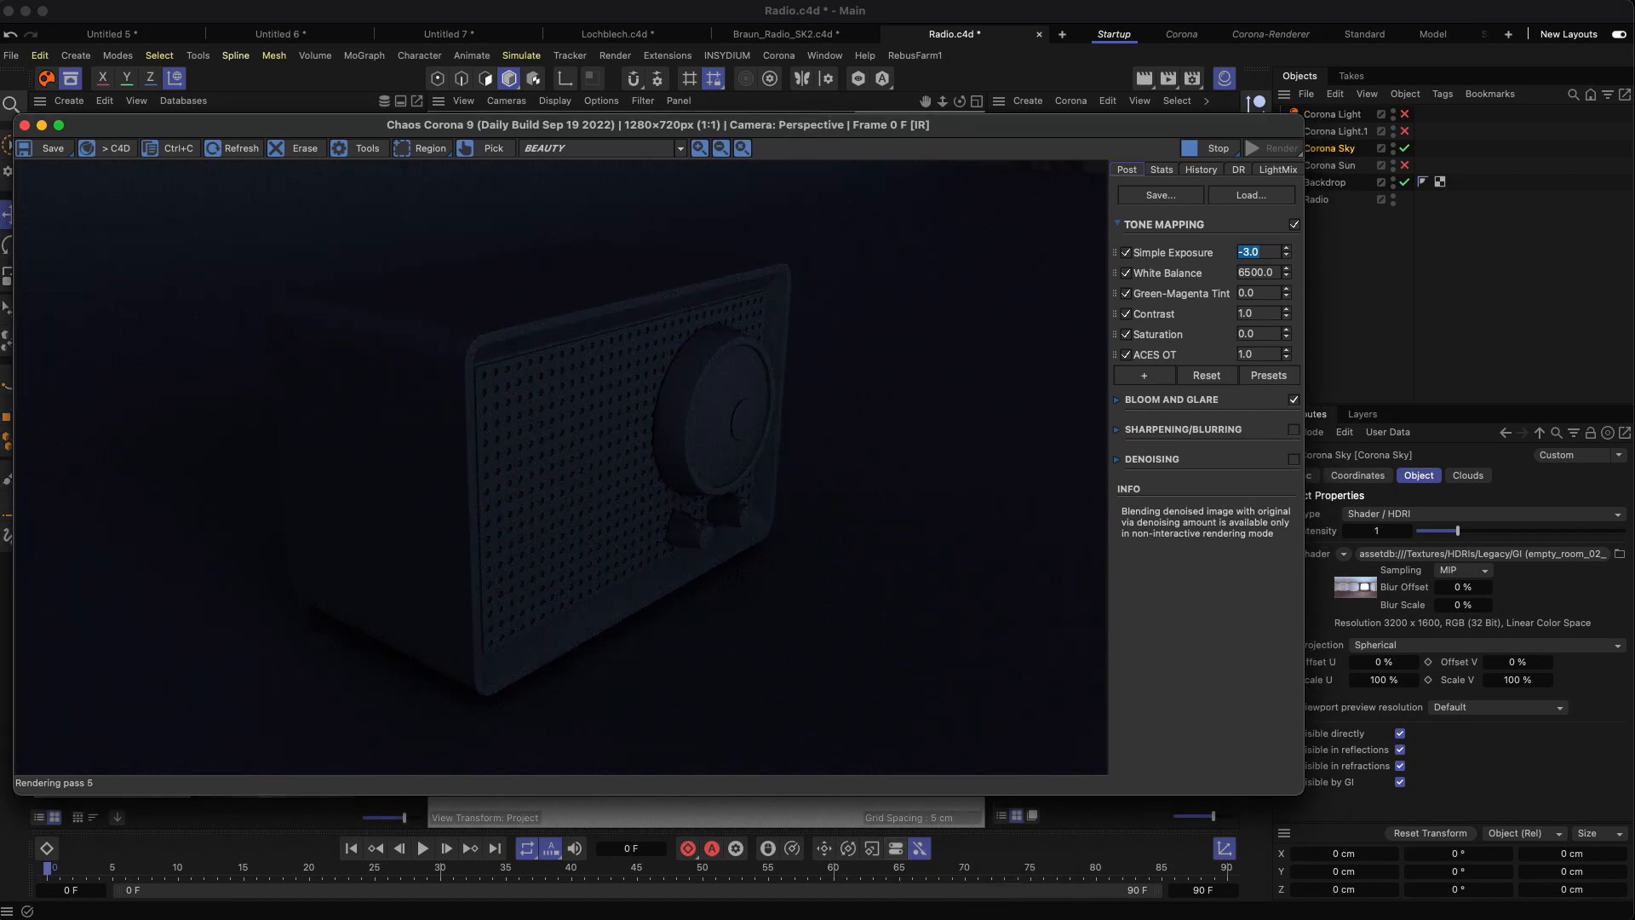
{"action": "type", "text": "0"}
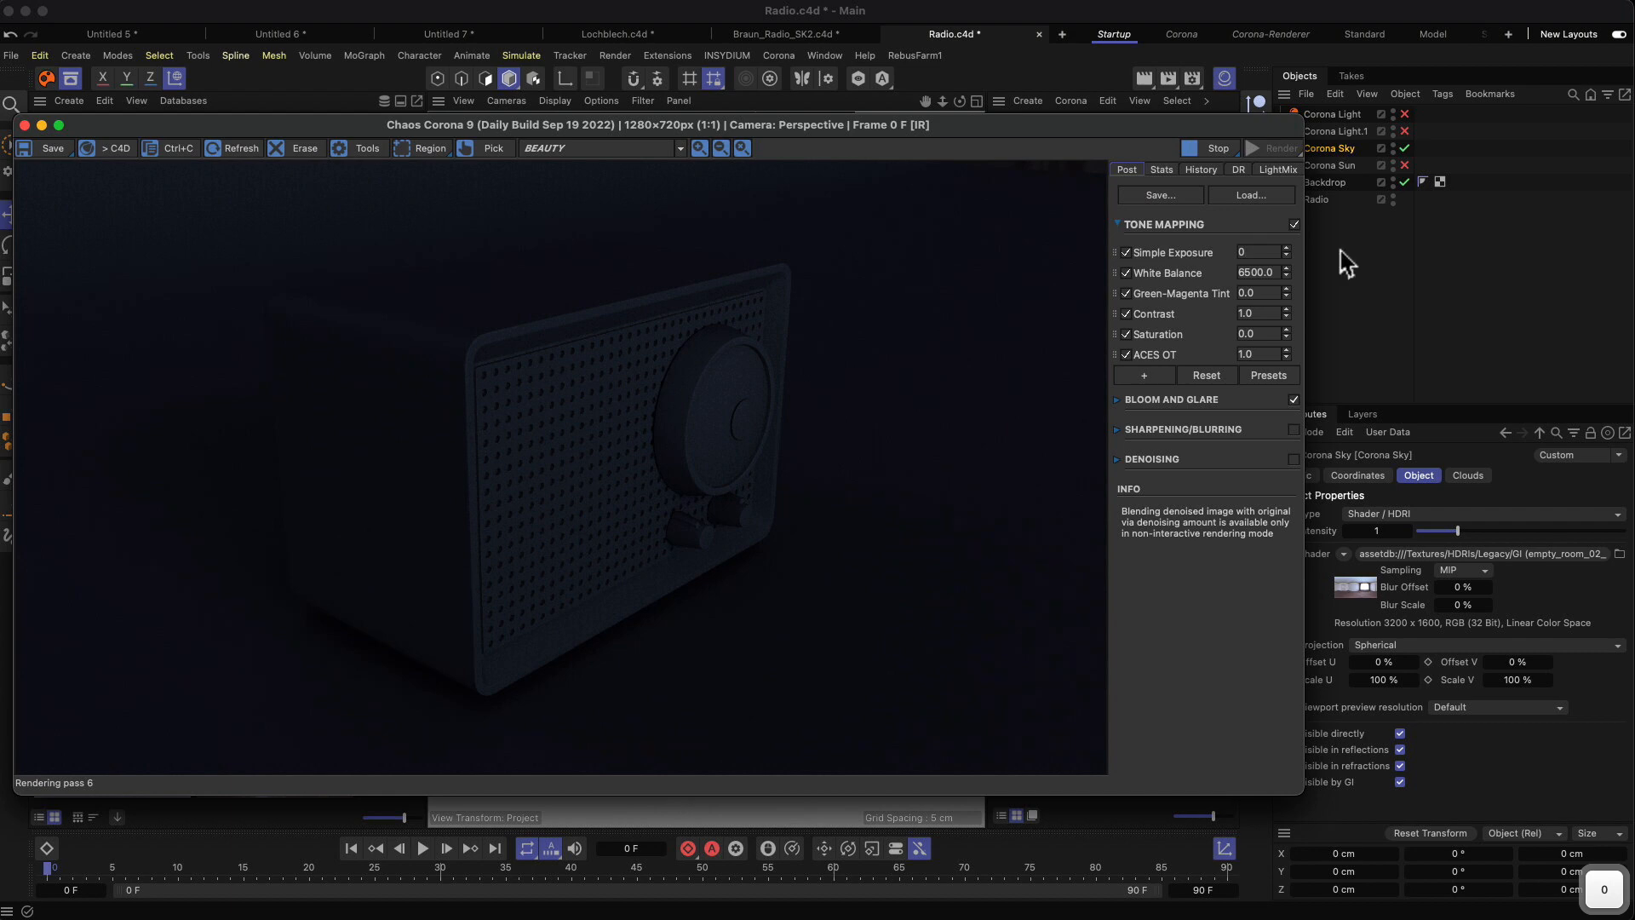
{"action": "key", "text": "Return"}
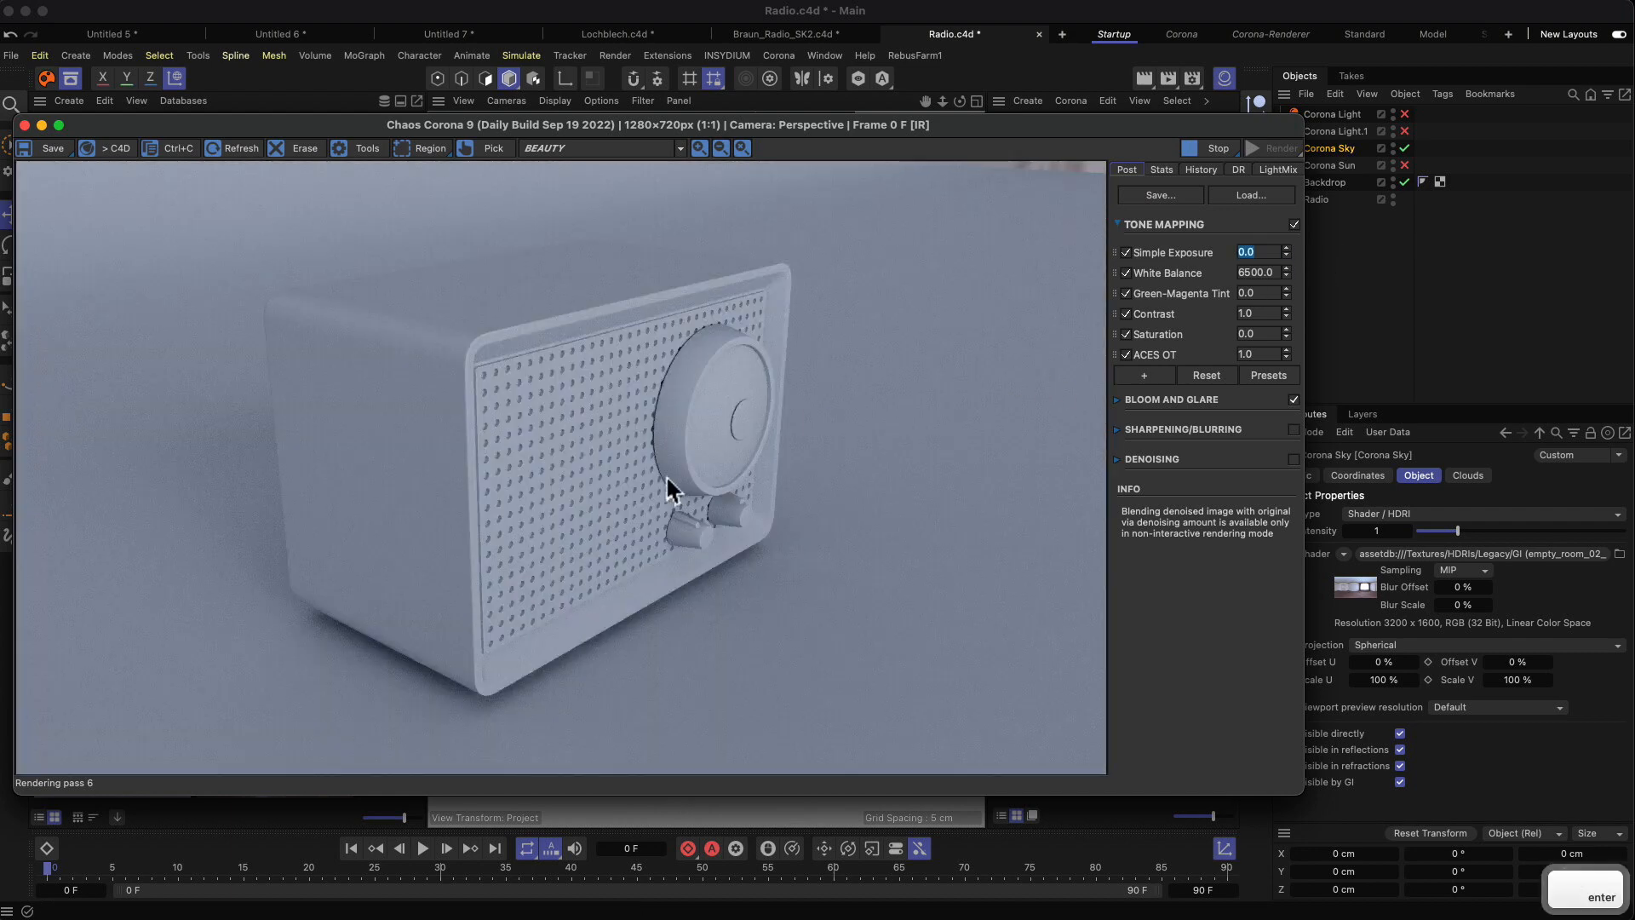
Examine the HDRI environment beyond the backdrop and its lighting on the radio from several viewpoints in the interactive render.
{"action": "left_click_drag", "start_coordinate": [796, 124], "coordinate": [763, 436]}
{"action": "left_click_drag", "start_coordinate": [942, 102], "coordinate": [942, 226]}
{"action": "left_click_drag", "start_coordinate": [712, 432], "coordinate": [693, 223]}
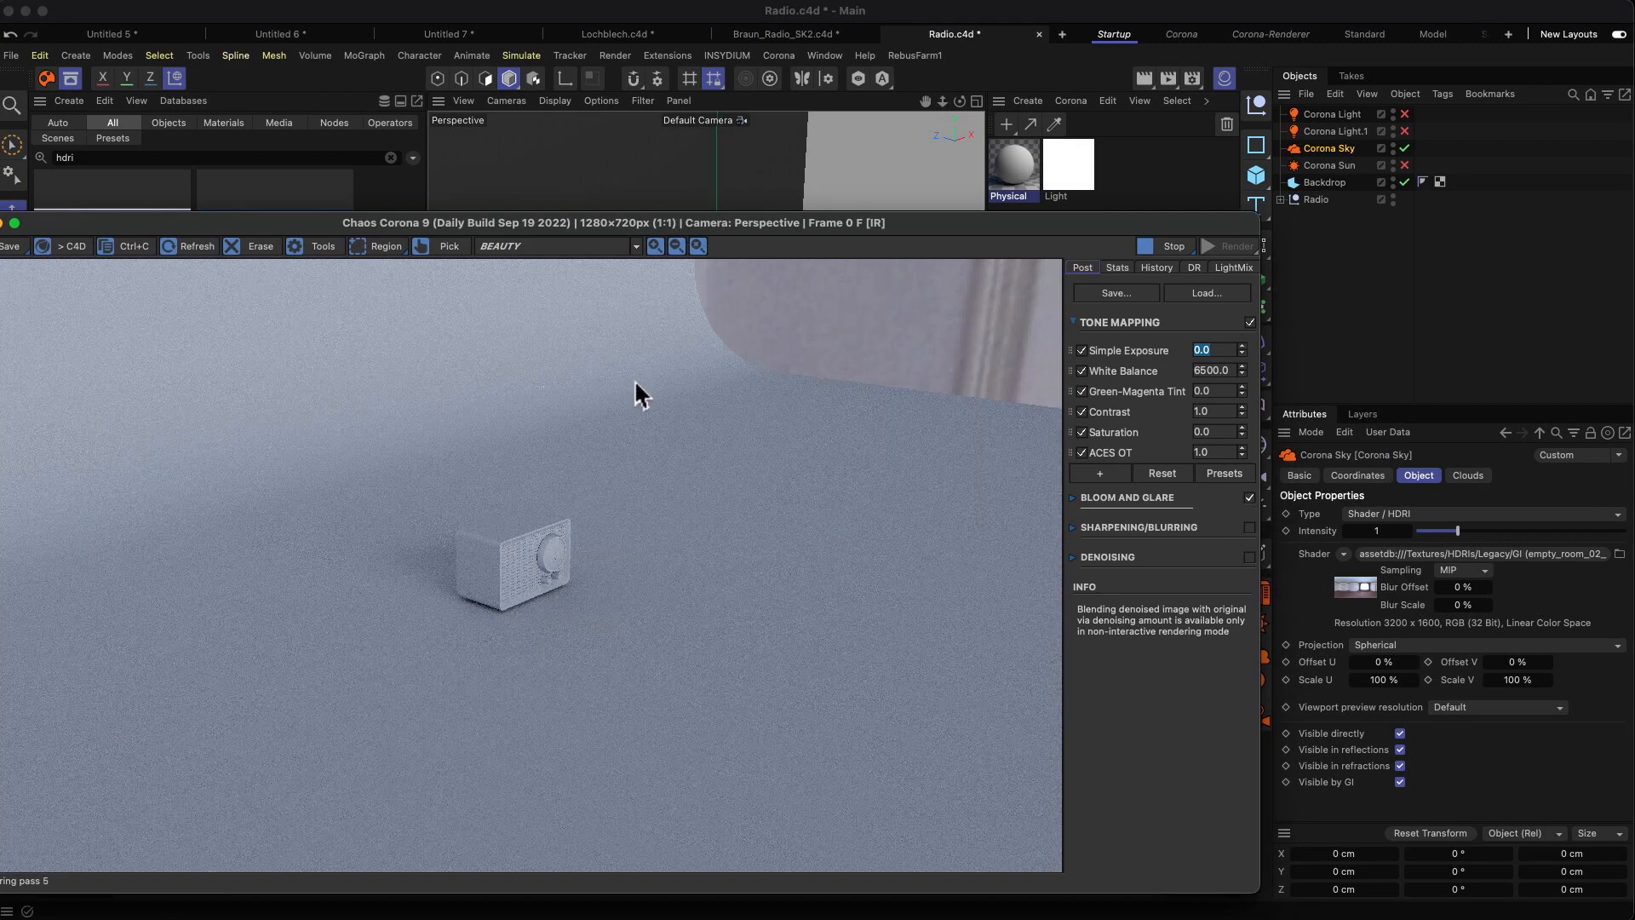
{"action": "left_click_drag", "start_coordinate": [876, 184], "coordinate": [809, 171], "text": "alt"}
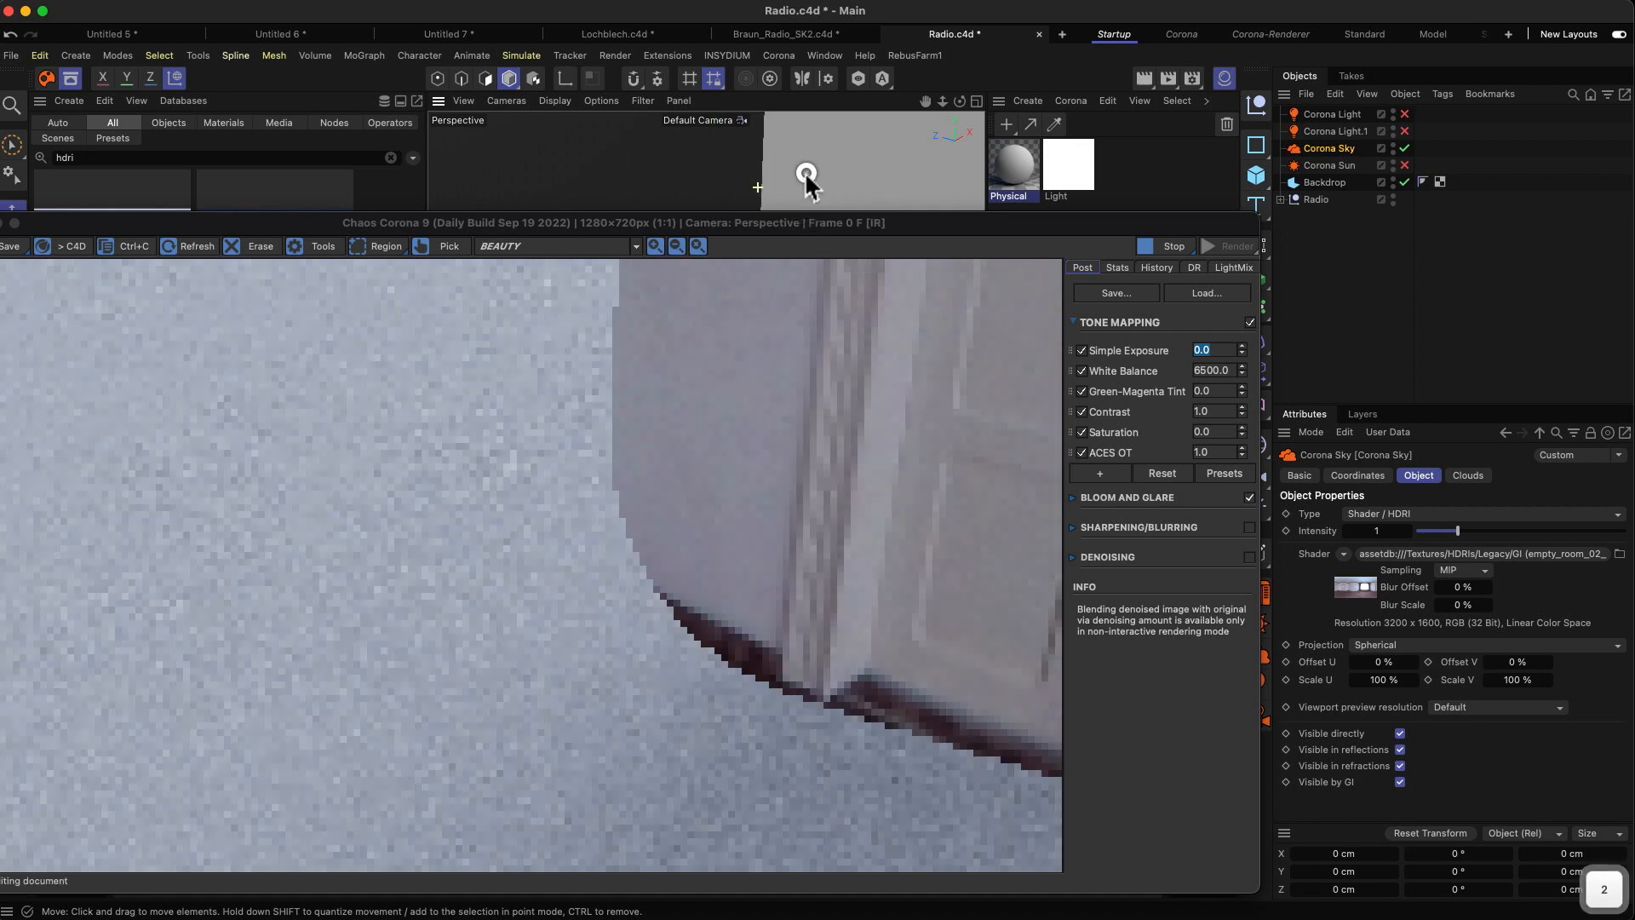
{"action": "type", "text": "1"}
{"action": "left_click_drag", "start_coordinate": [748, 223], "coordinate": [818, 617]}
{"action": "left_click_drag", "start_coordinate": [674, 397], "coordinate": [737, 391], "text": "alt"}
{"action": "left_click_drag", "start_coordinate": [733, 620], "coordinate": [771, 266]}
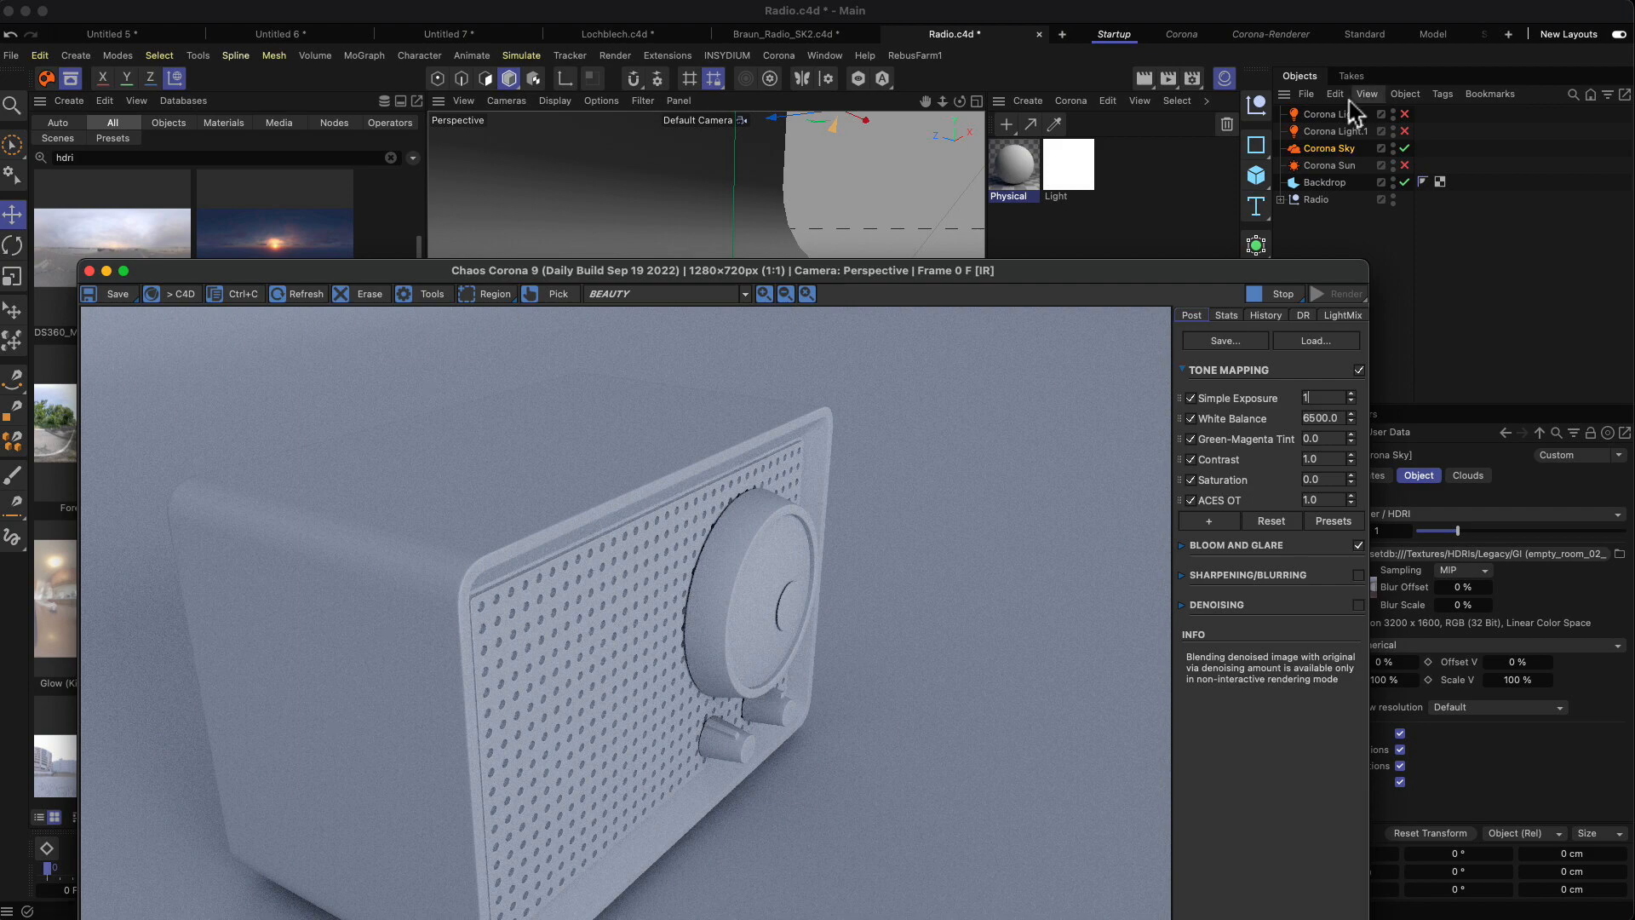
Download HDR004.hdr from the asset library and load it as the Corona Sky's shader.
{"action": "left_click", "coordinate": [1330, 151]}
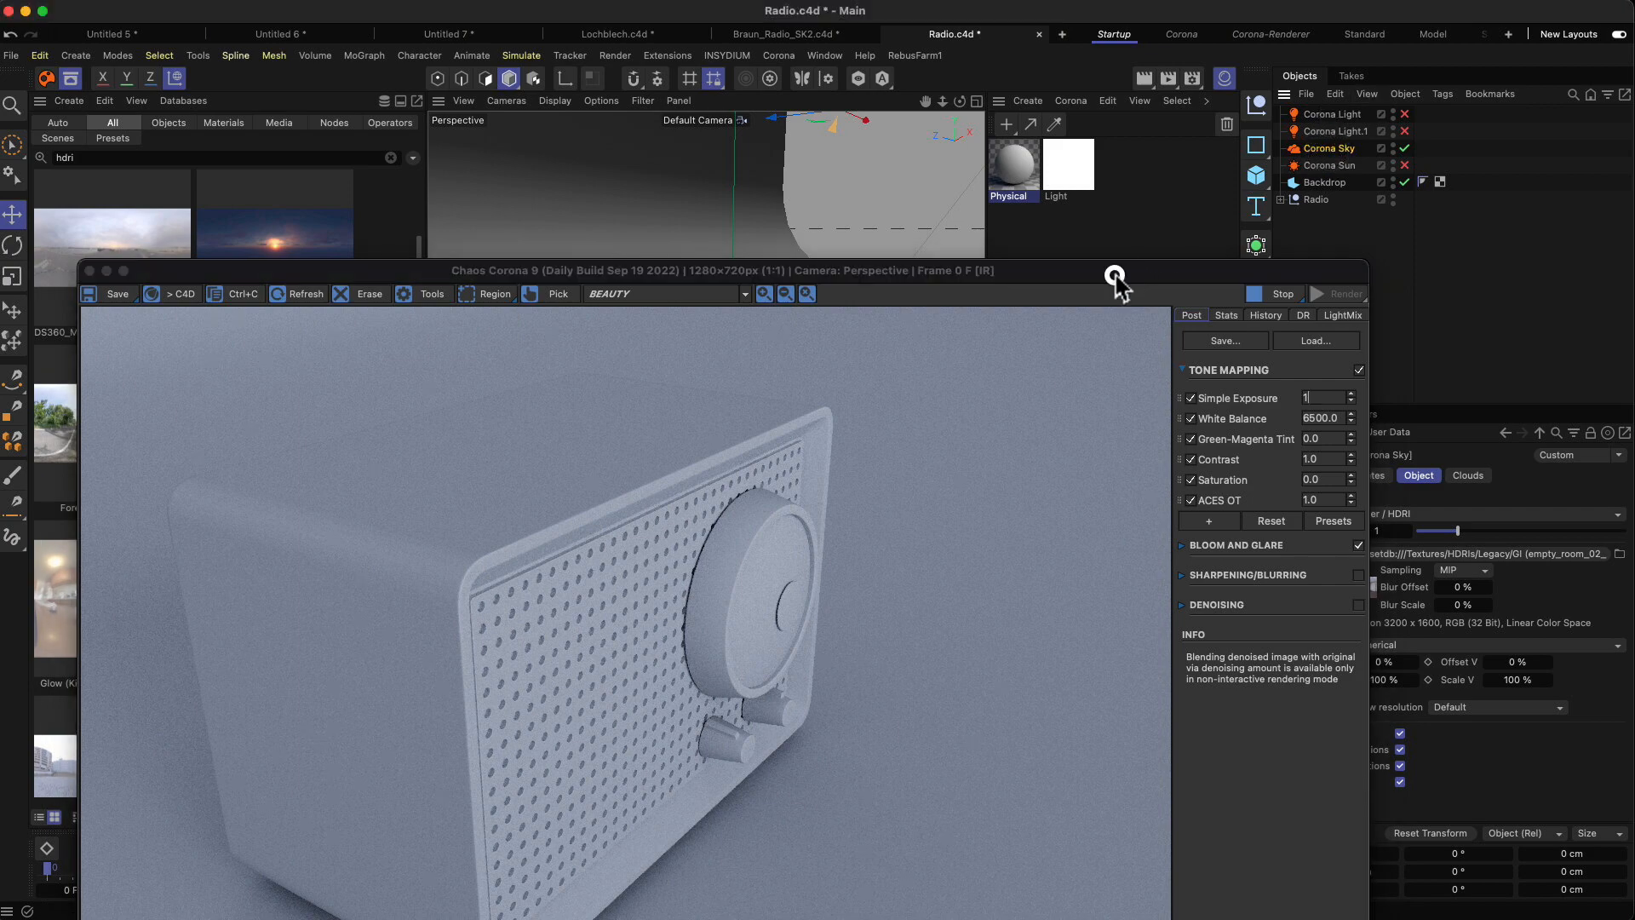
{"action": "left_click_drag", "start_coordinate": [1116, 275], "coordinate": [1150, 744]}
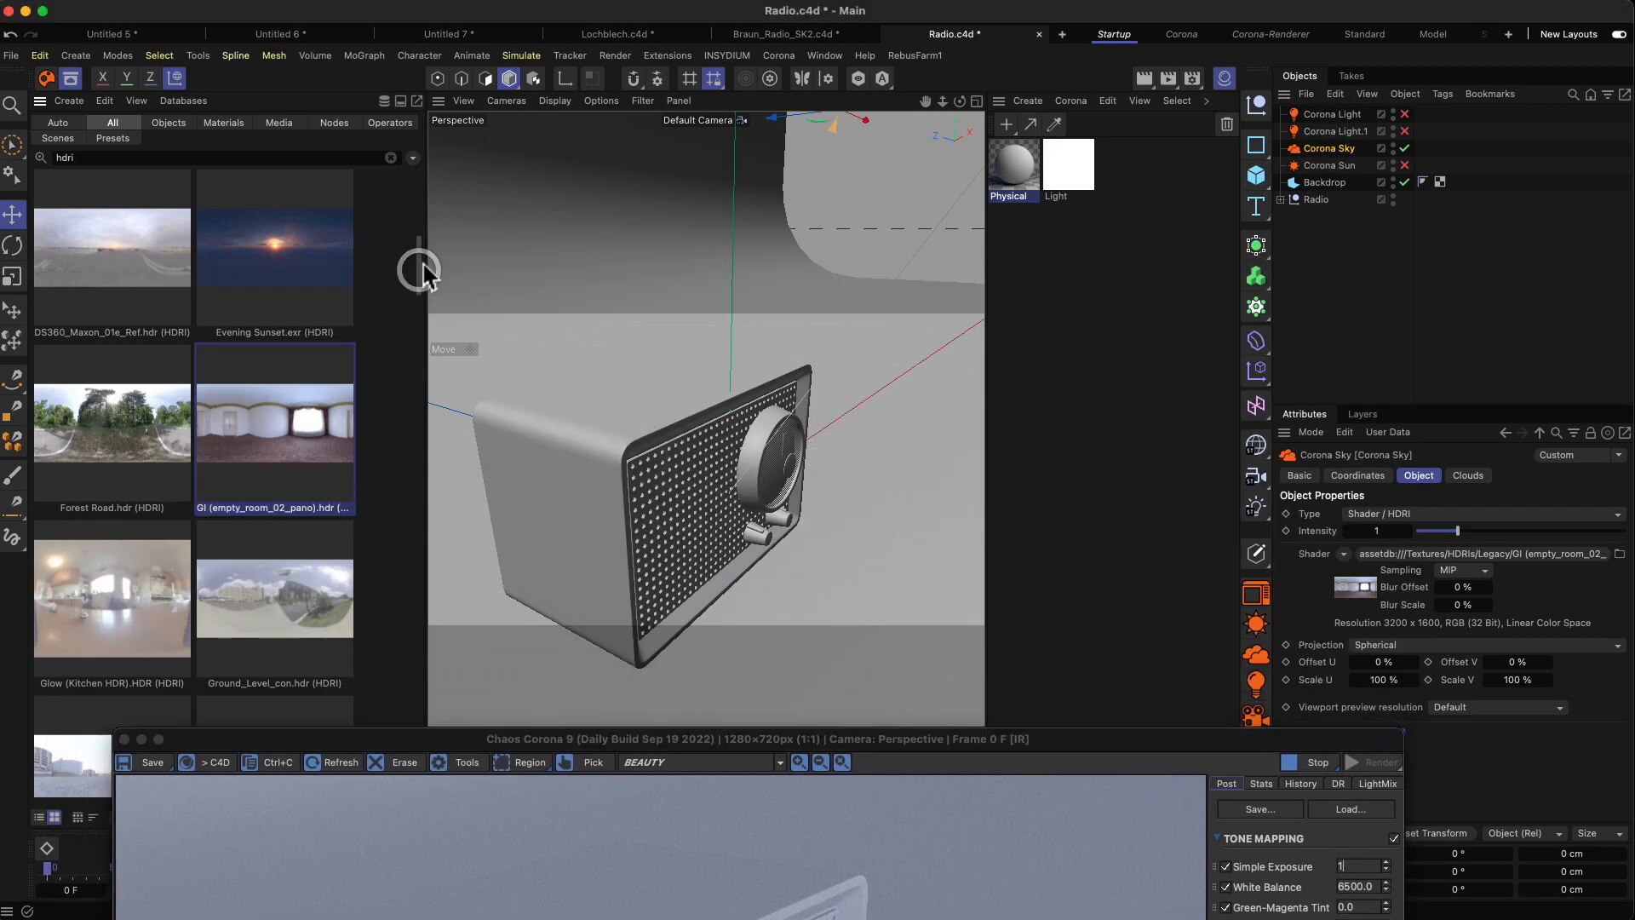
{"action": "scroll", "coordinate": [424, 266], "scroll_direction": "down", "scroll_amount": 5}
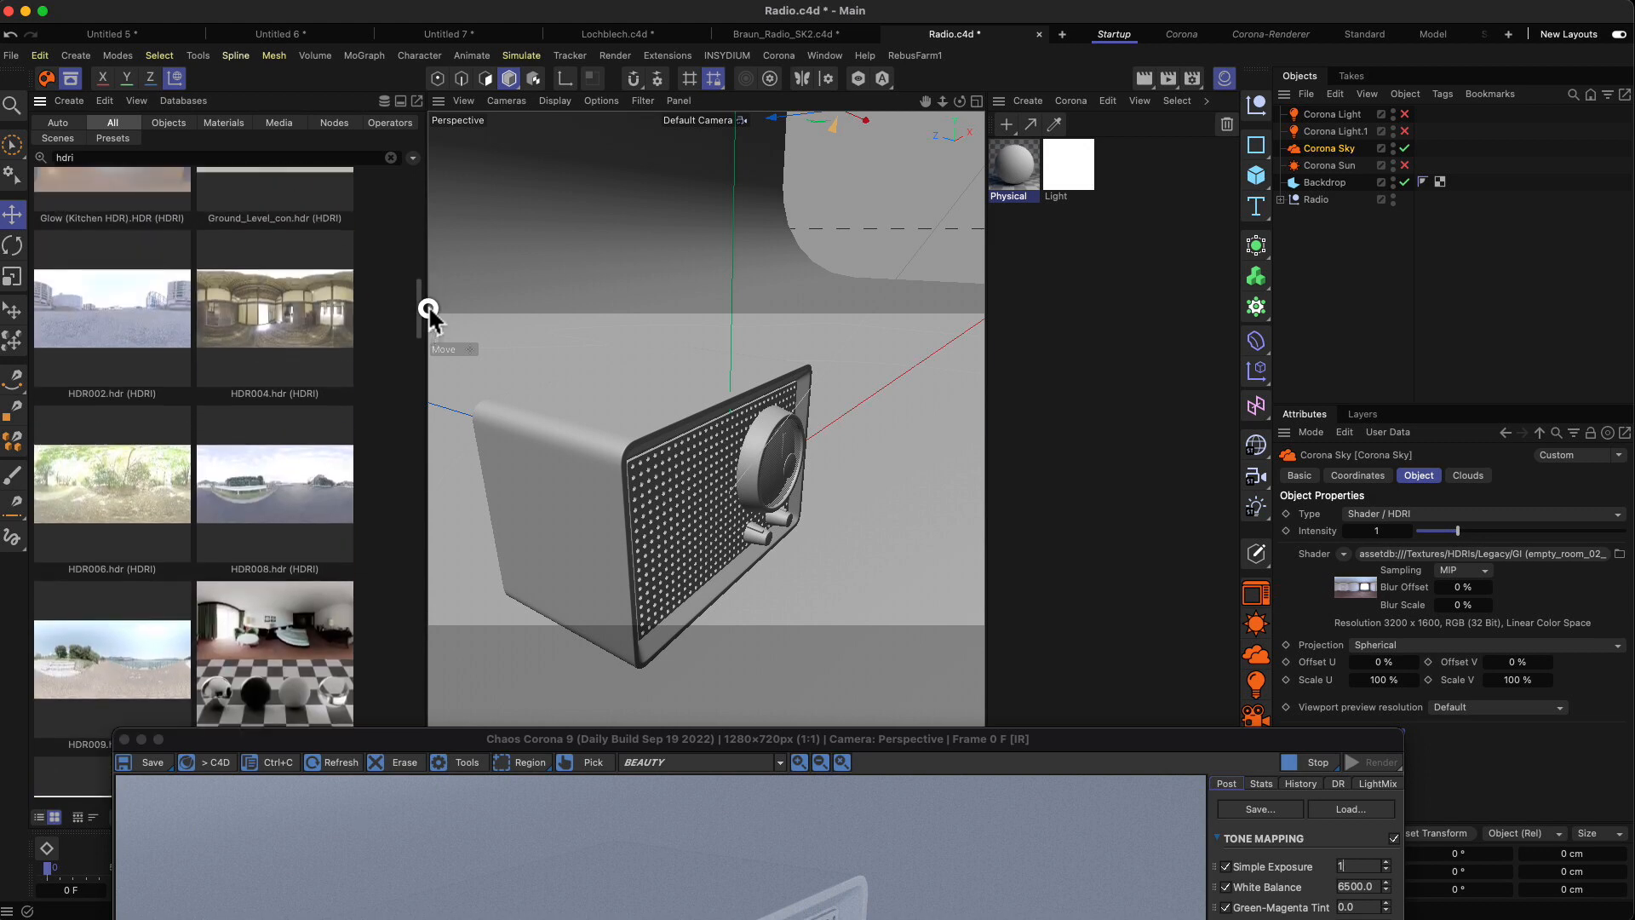
{"action": "left_click", "coordinate": [343, 502]}
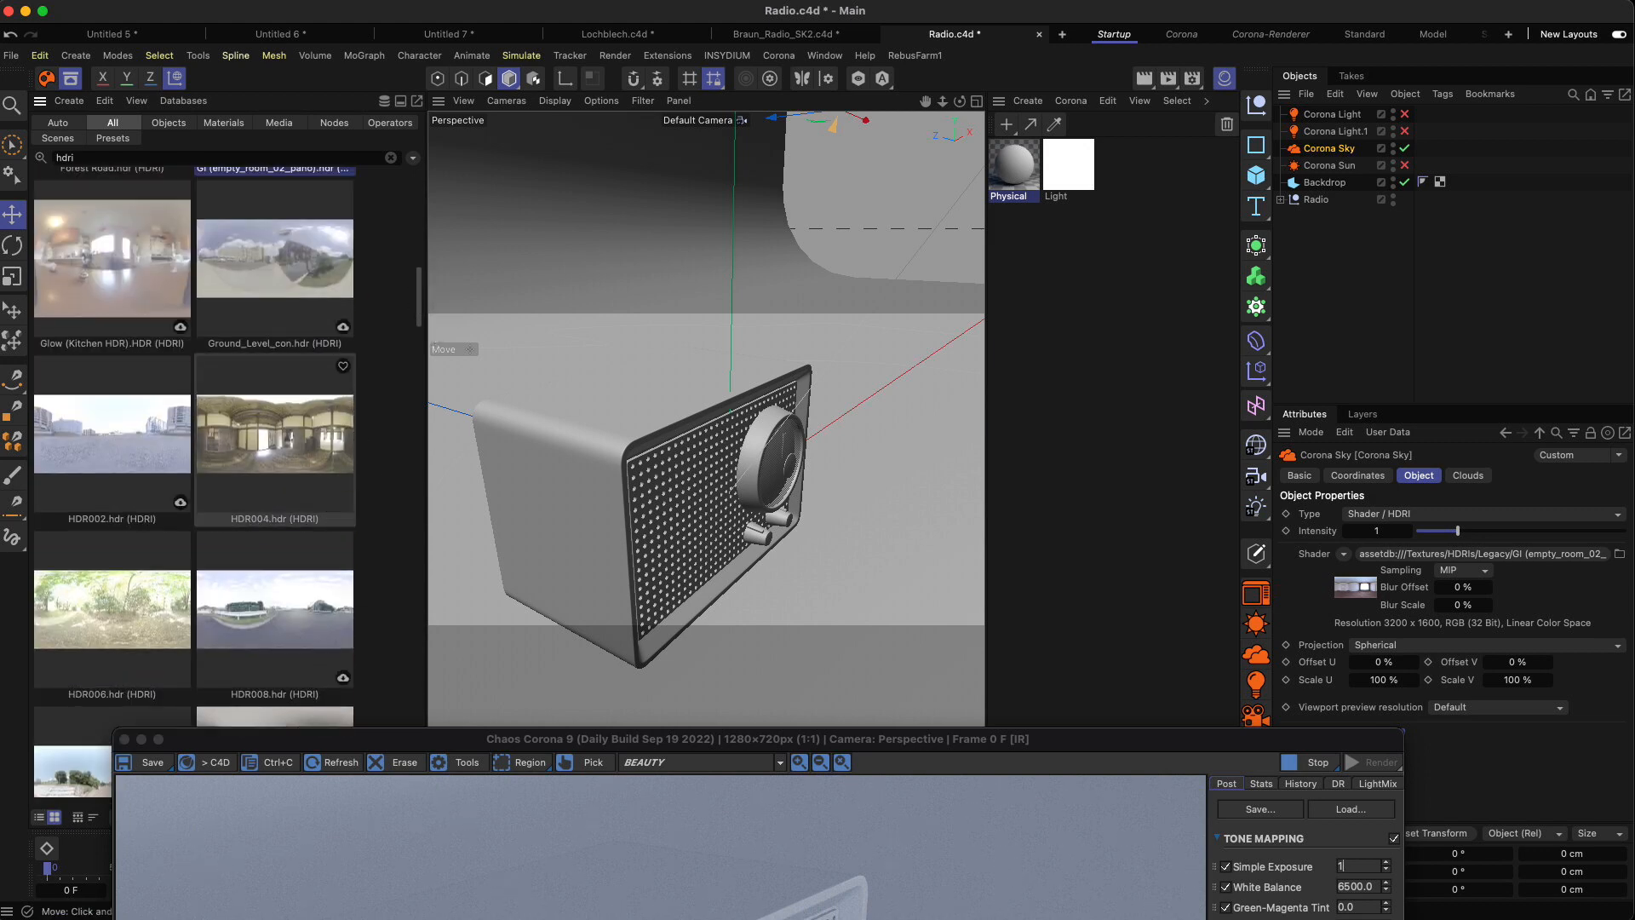
{"action": "left_click_drag", "start_coordinate": [432, 739], "coordinate": [176, 665]}
{"action": "left_click_drag", "start_coordinate": [281, 455], "coordinate": [1387, 558]}
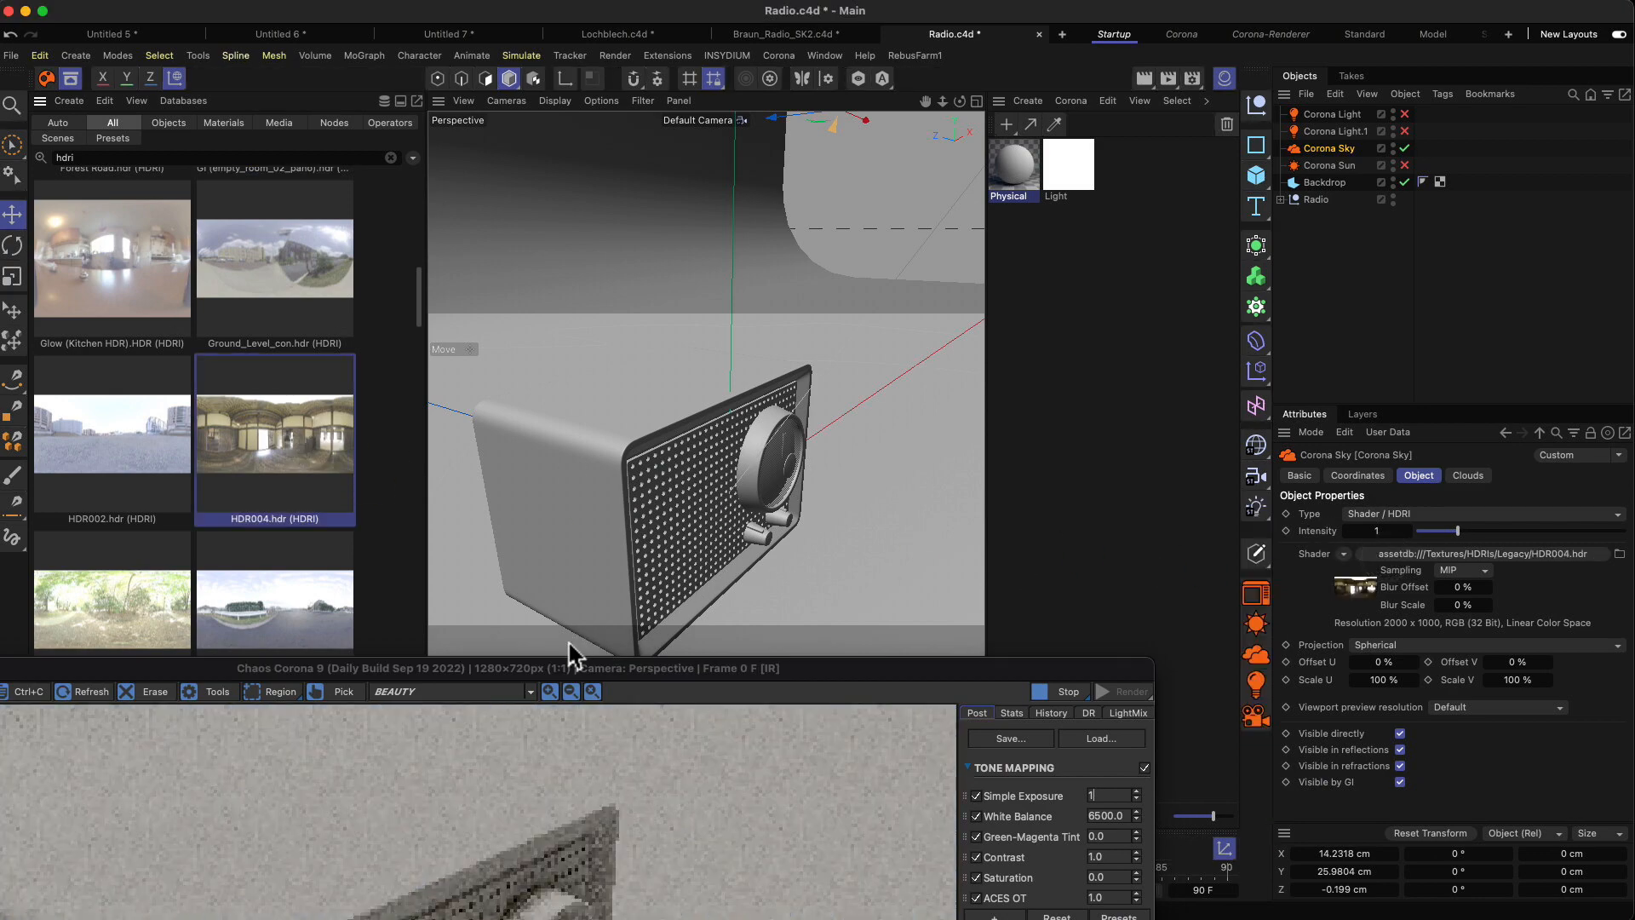
Examine how the HDR004 environment lights the radio in the interactive render.
{"action": "left_click_drag", "start_coordinate": [562, 669], "coordinate": [691, 109]}
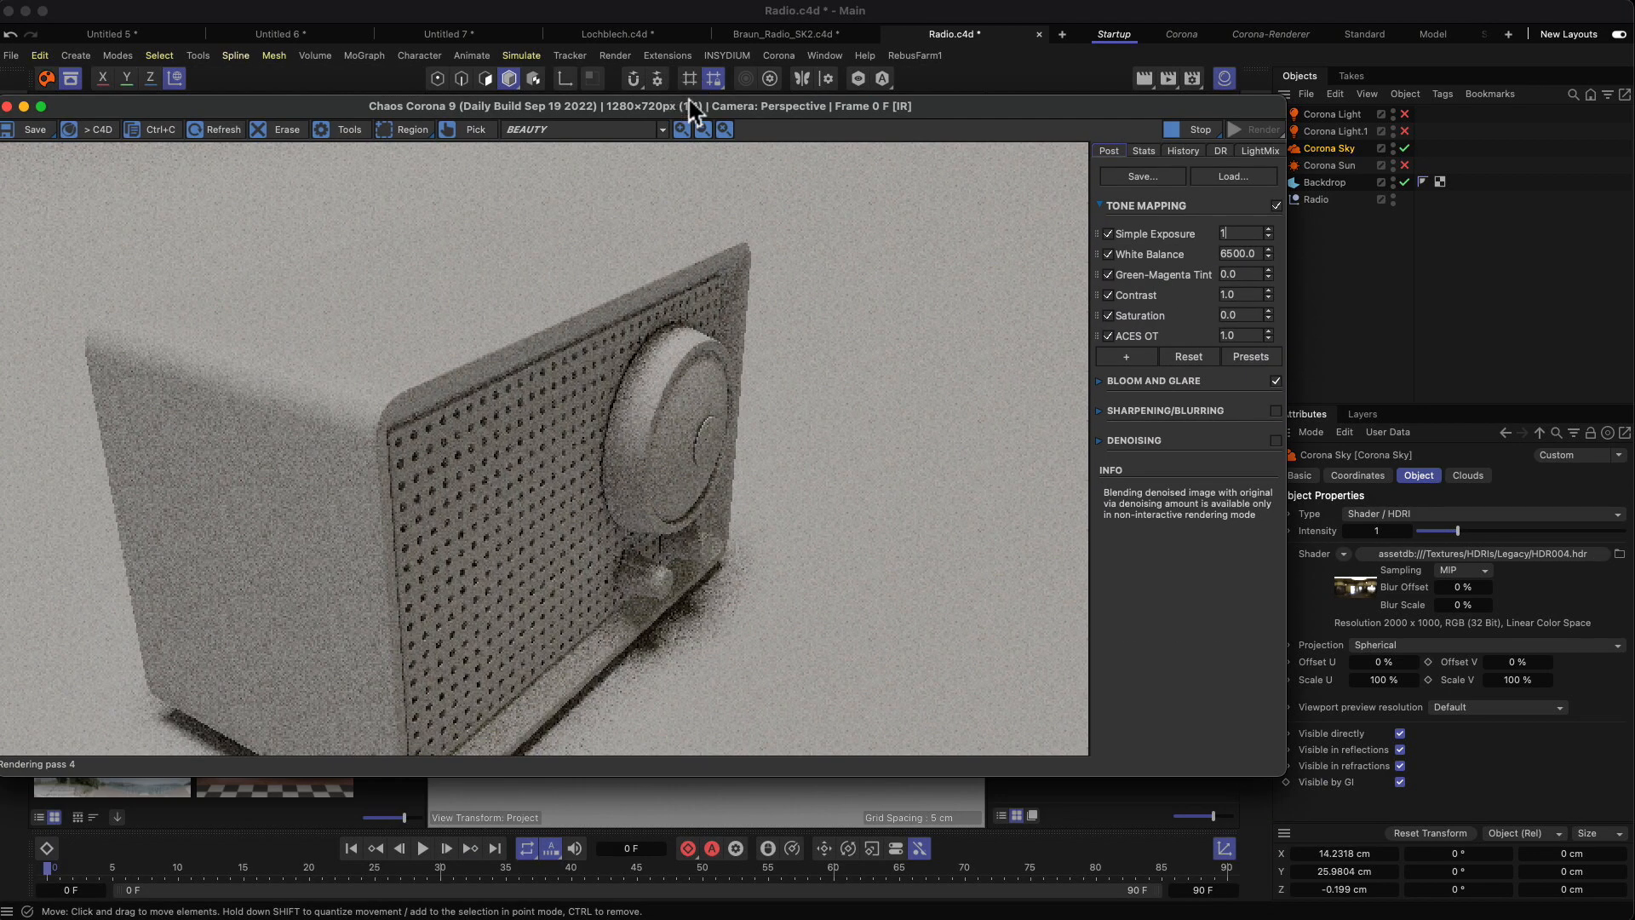
{"action": "left_click_drag", "start_coordinate": [692, 109], "coordinate": [719, 714]}
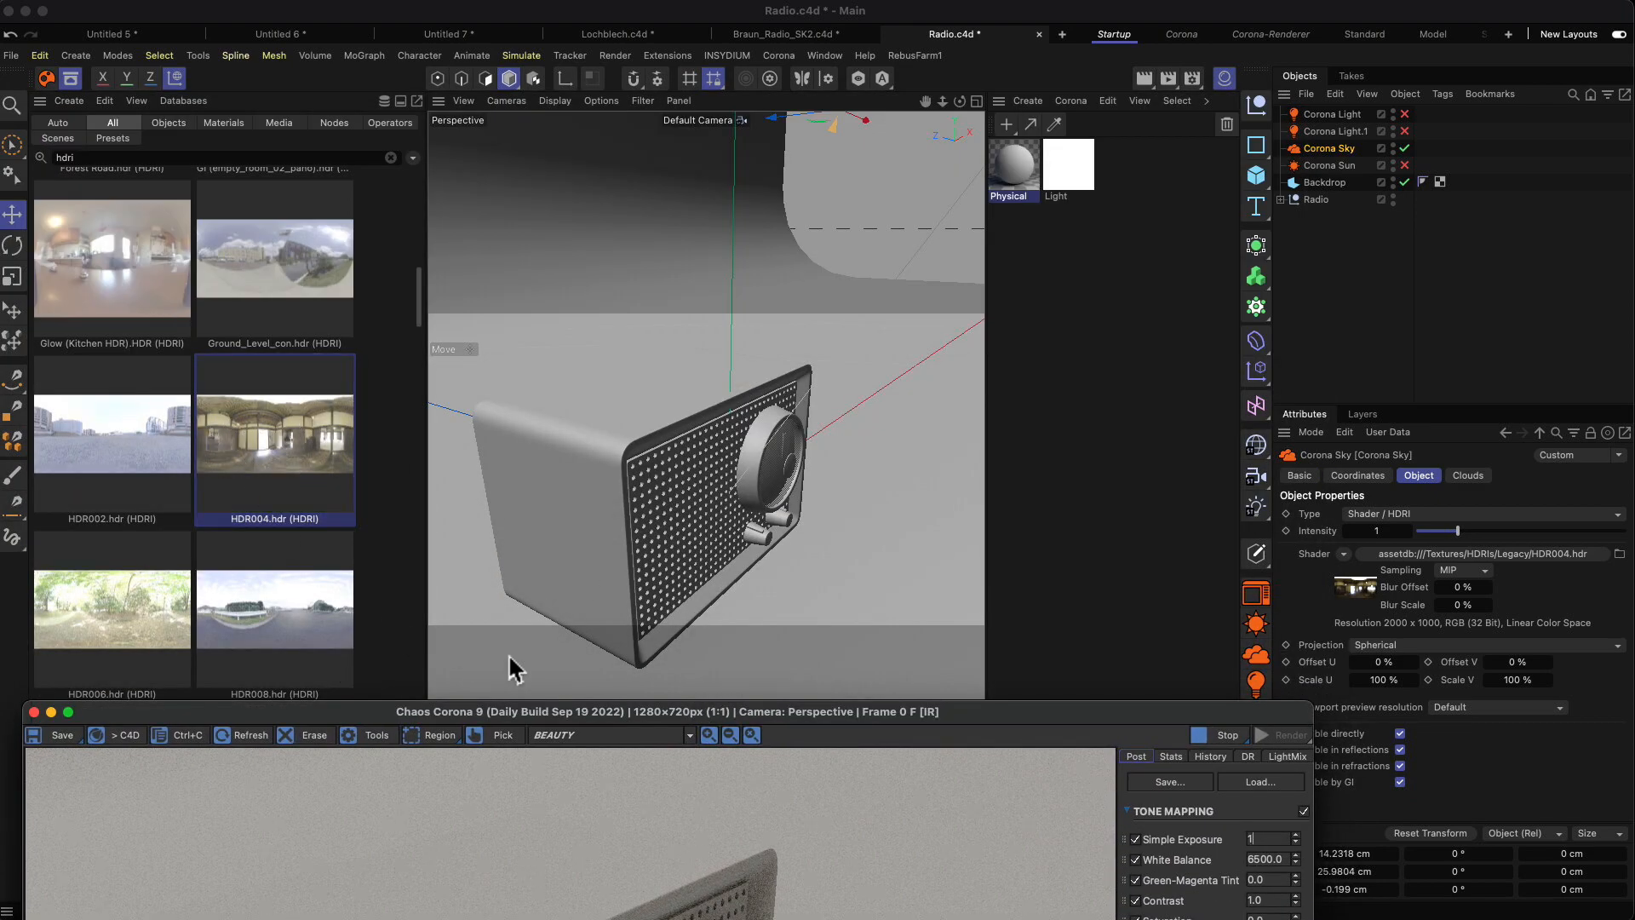
{"action": "left_click_drag", "start_coordinate": [512, 711], "coordinate": [444, 209]}
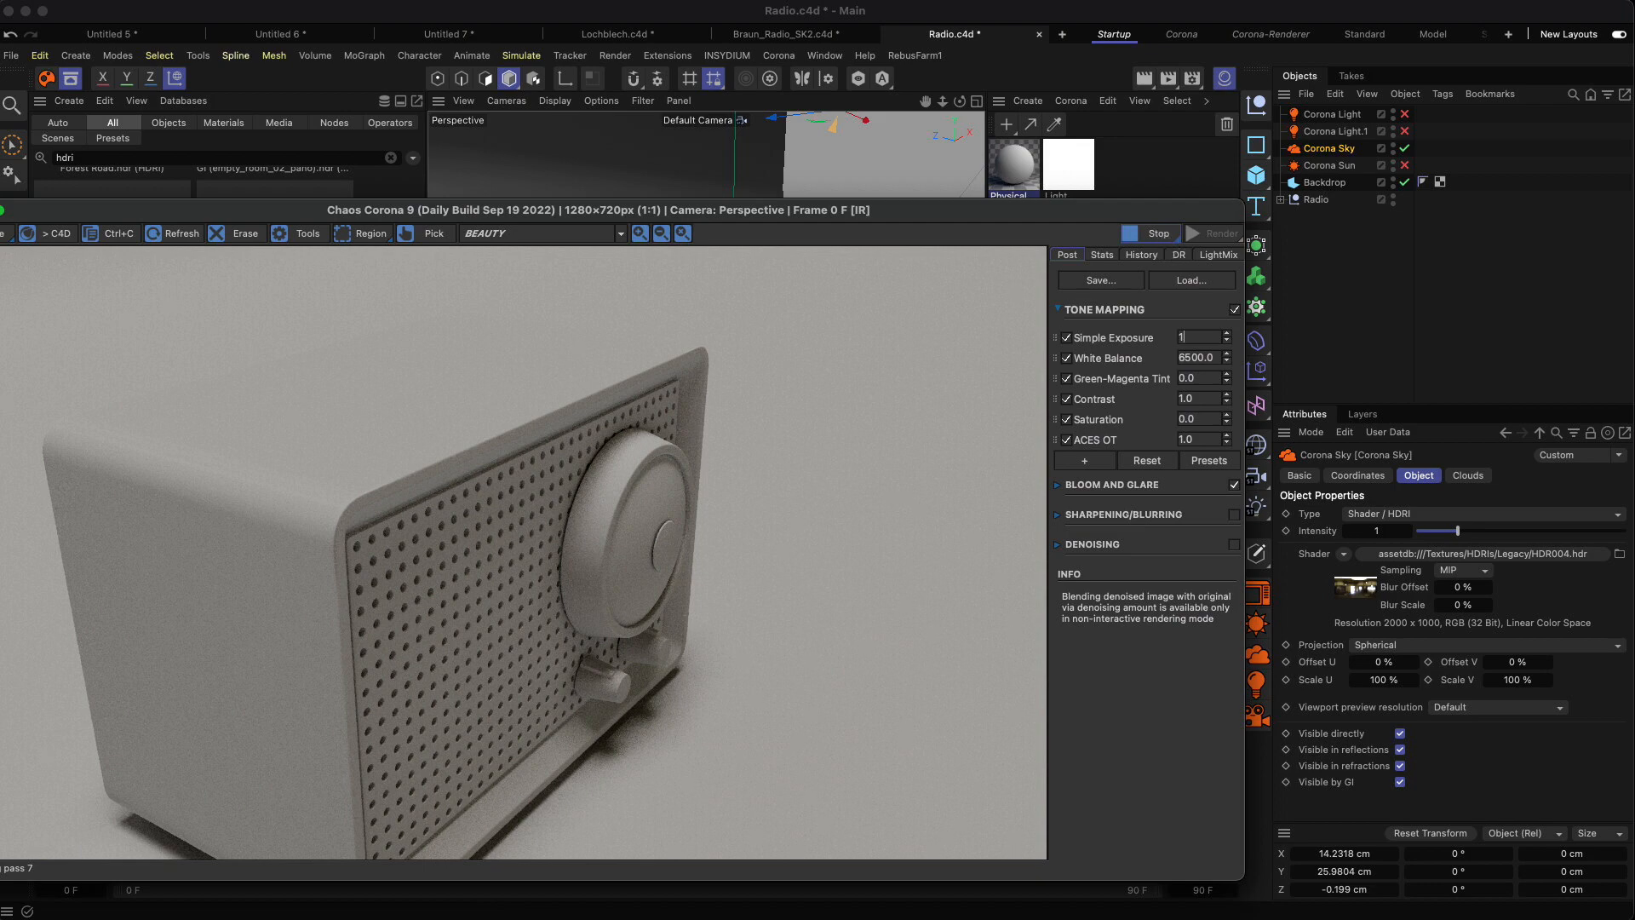
{"action": "left_click_drag", "start_coordinate": [1111, 214], "coordinate": [1013, 181]}
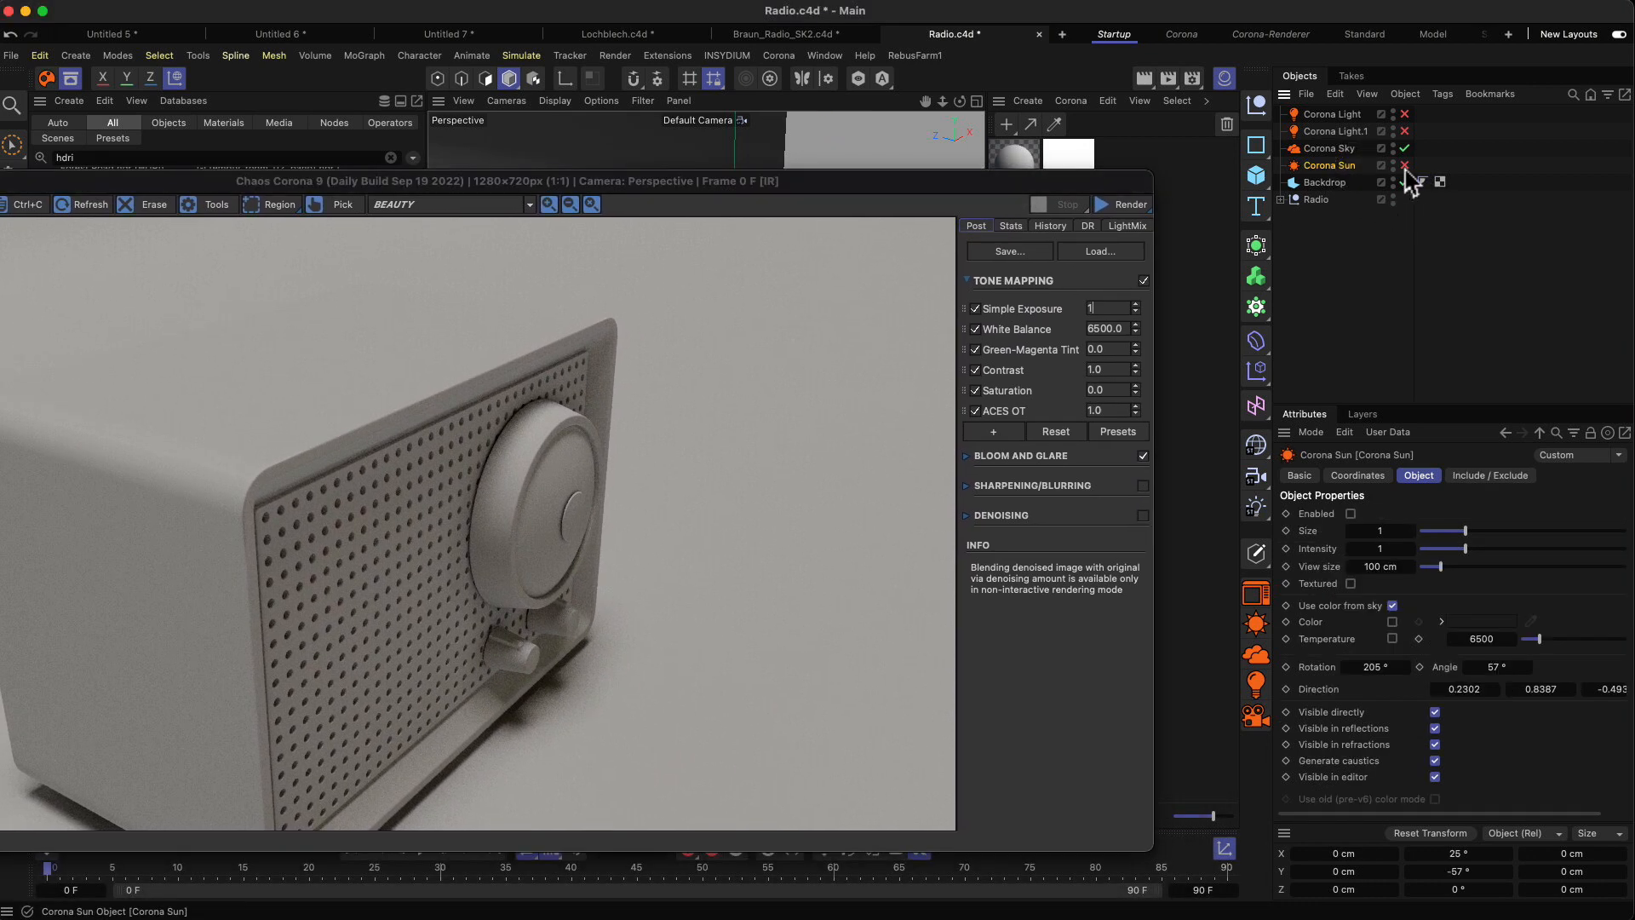
Enable the Corona Sun alongside the sky and review the Corona Sky's available types, keeping Shader / HDRI.
{"action": "left_click", "coordinate": [1405, 165]}
{"action": "left_click", "coordinate": [1328, 165]}
{"action": "left_click", "coordinate": [1350, 149]}
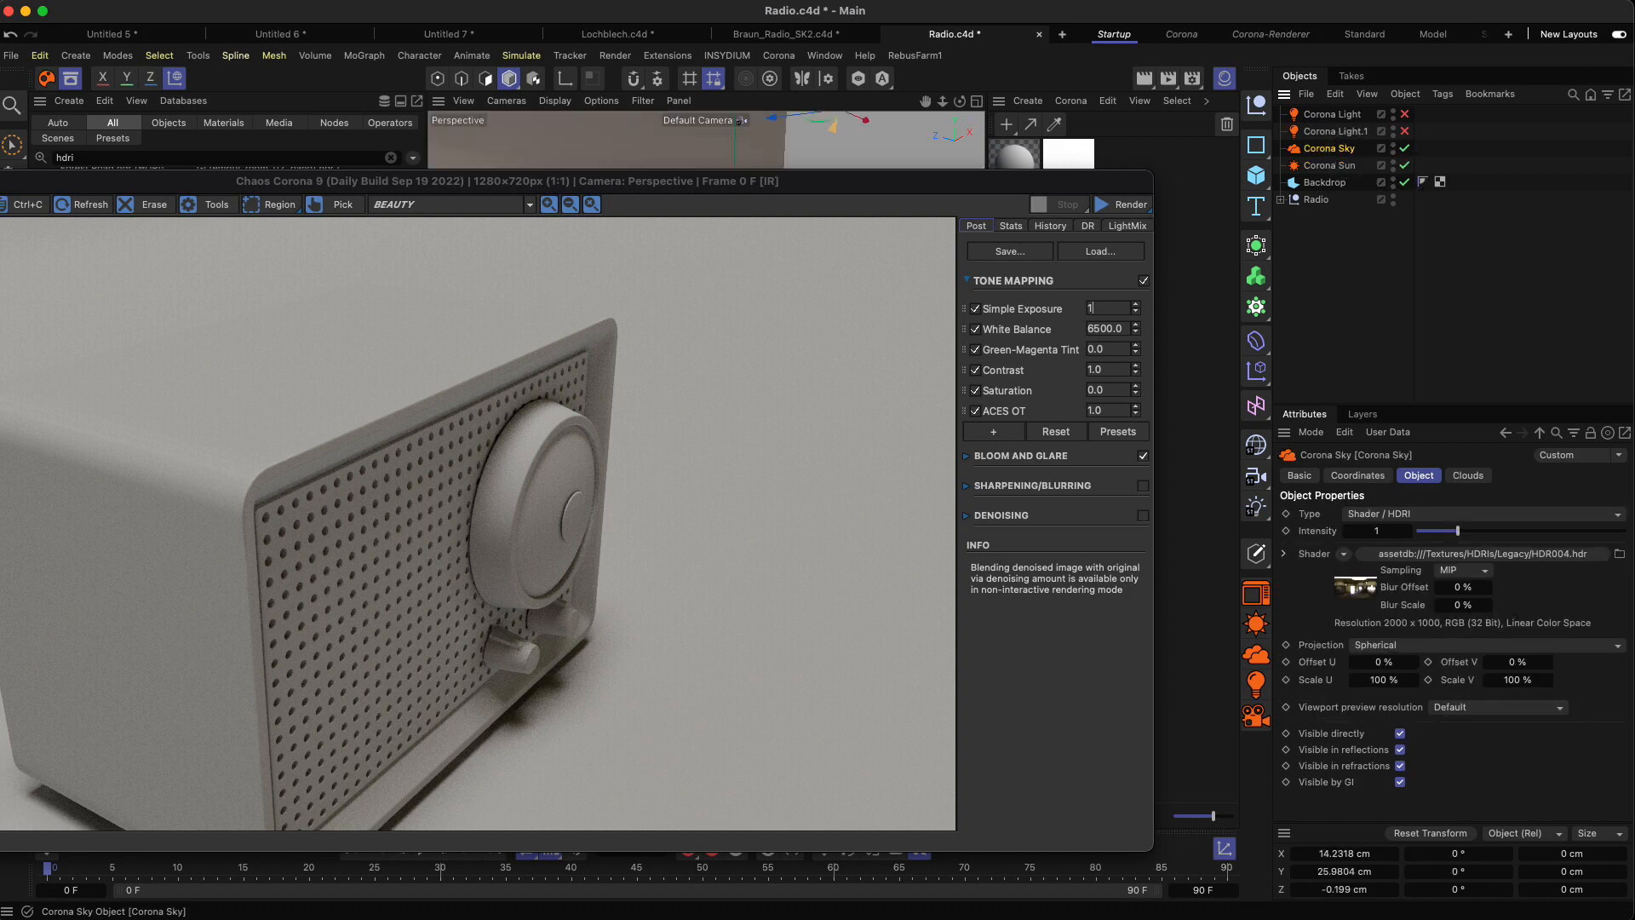
{"action": "left_click", "coordinate": [1347, 167]}
{"action": "left_click", "coordinate": [1346, 150]}
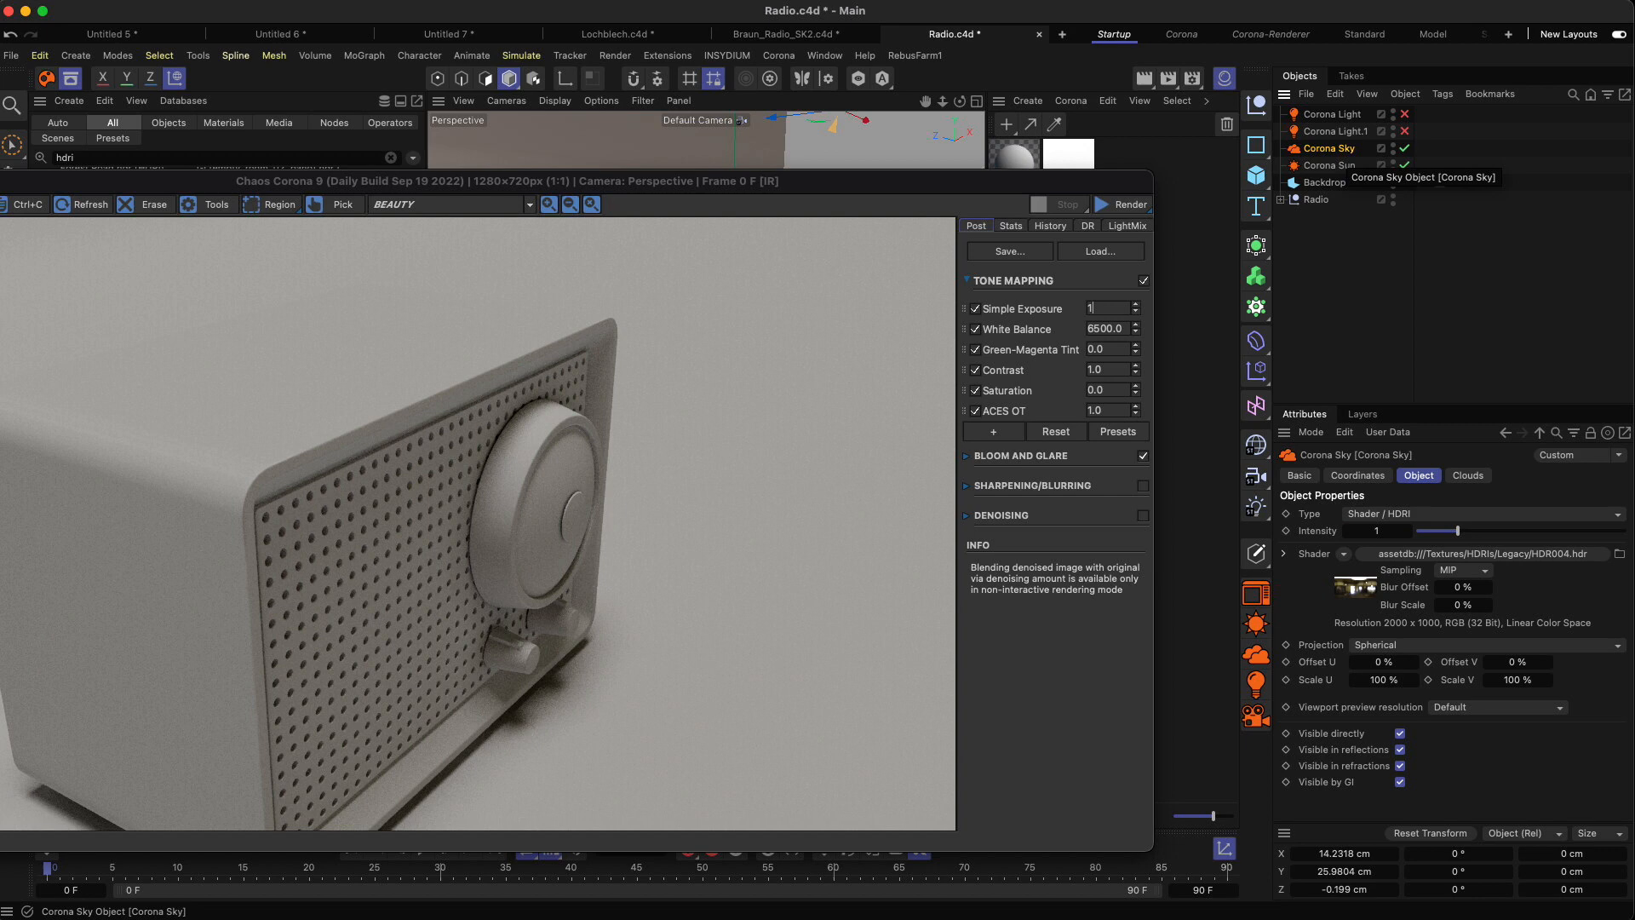
{"action": "left_click", "coordinate": [1403, 514]}
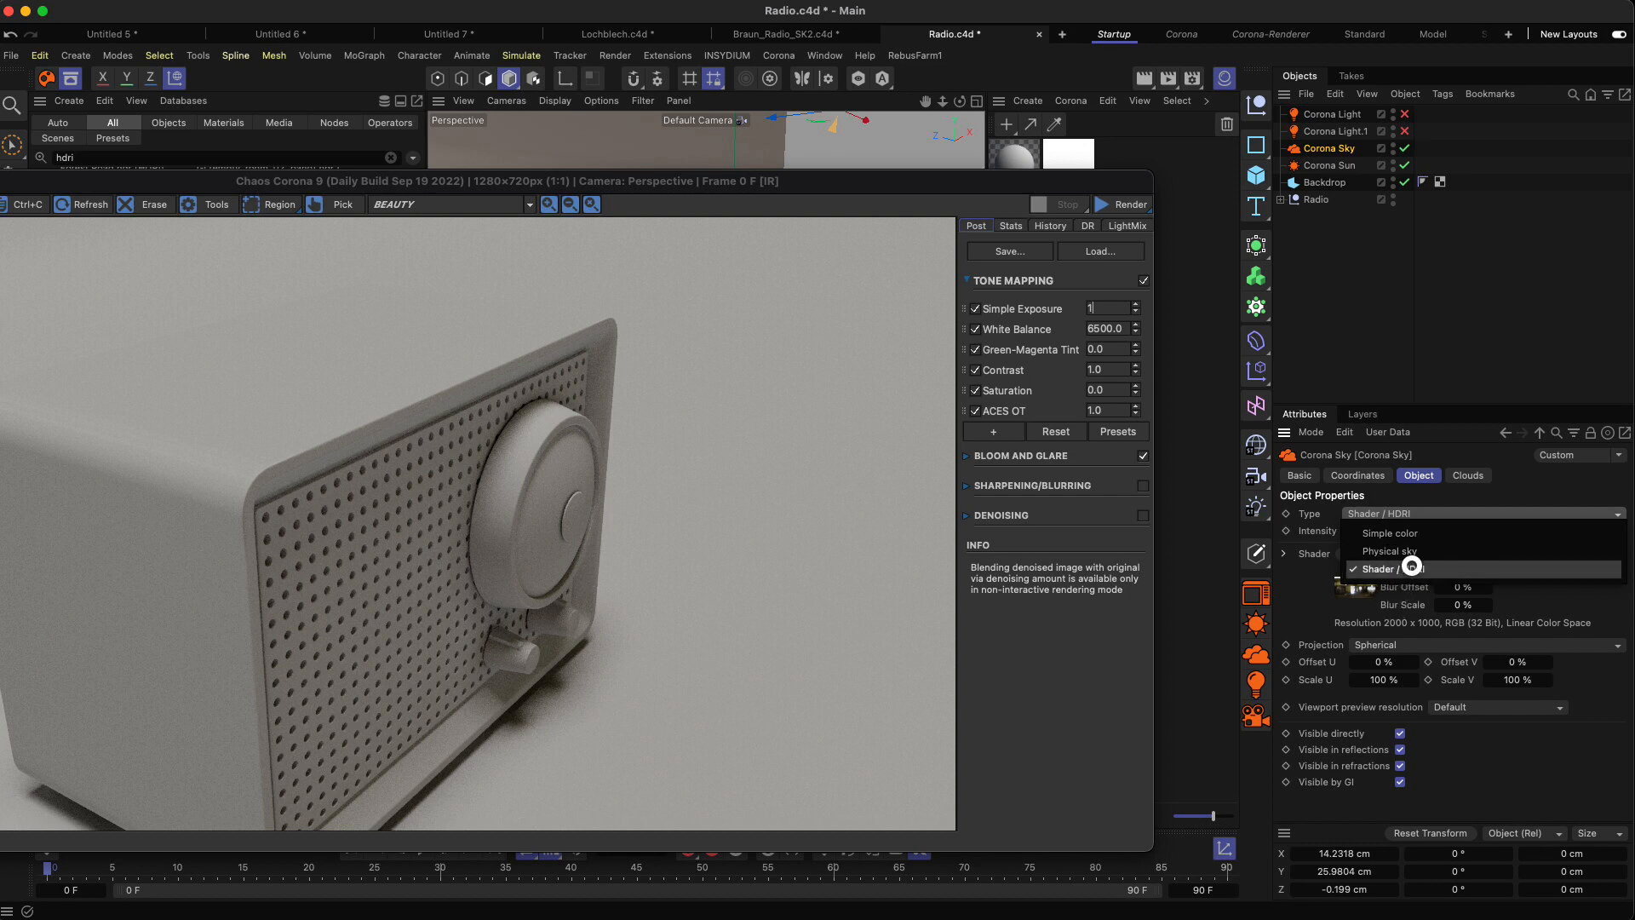
{"action": "left_click", "coordinate": [1422, 340]}
Browse the HDRI assets and download Desert.exr.
{"action": "left_click_drag", "start_coordinate": [817, 181], "coordinate": [939, 596]}
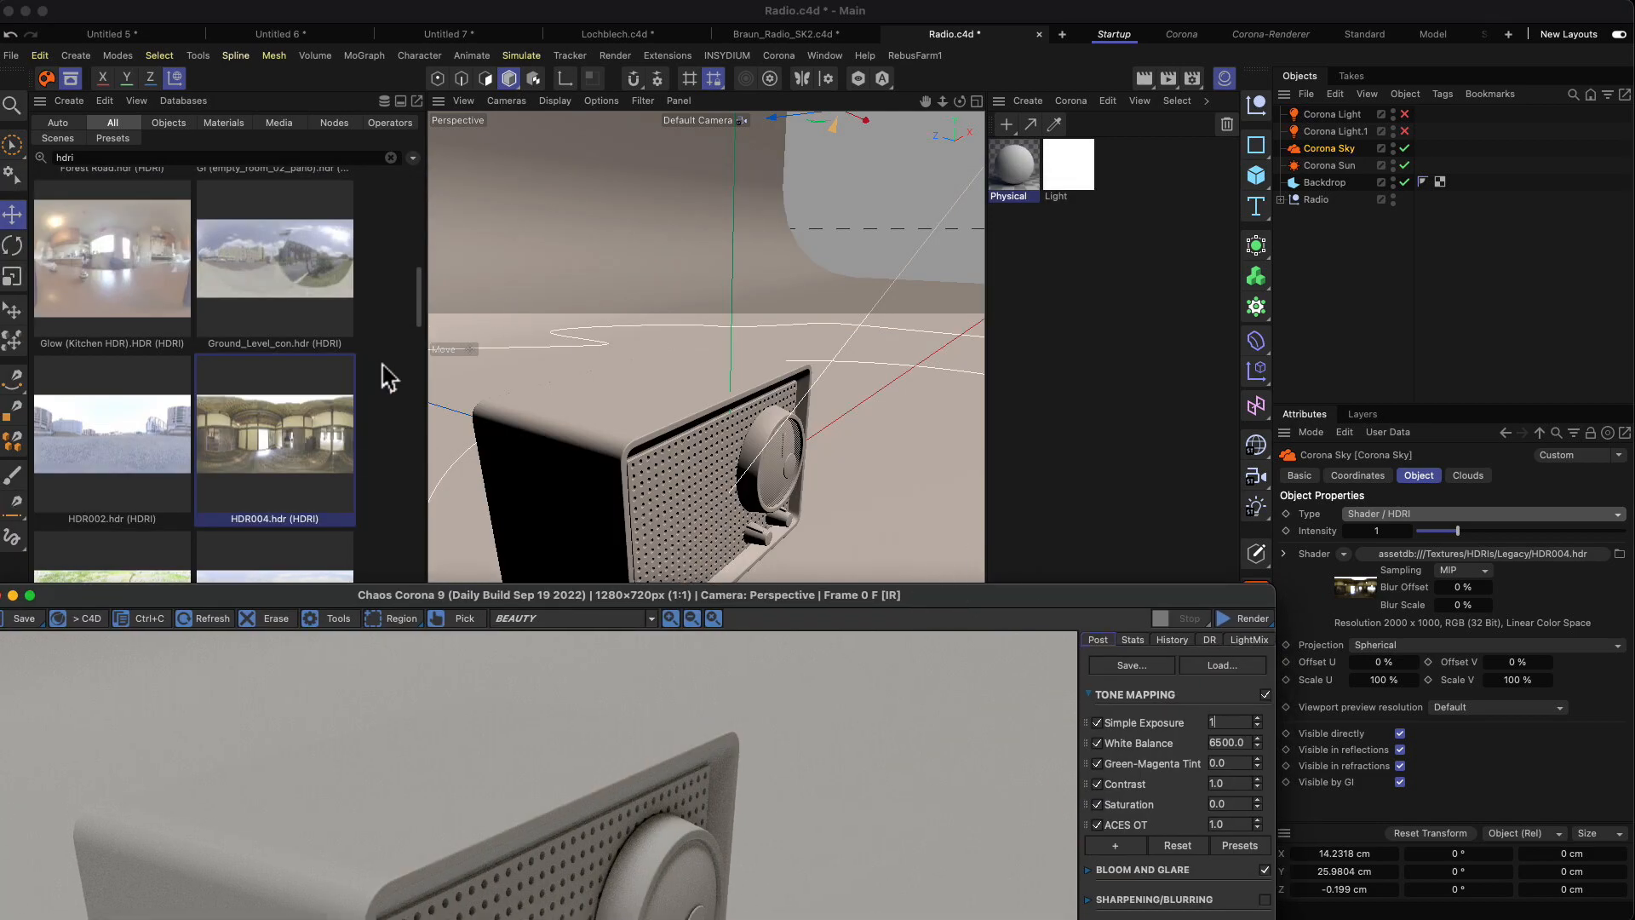
{"action": "left_click_drag", "start_coordinate": [420, 292], "coordinate": [418, 223]}
{"action": "left_click_drag", "start_coordinate": [288, 393], "coordinate": [309, 400]}
{"action": "left_click", "coordinate": [343, 451]}
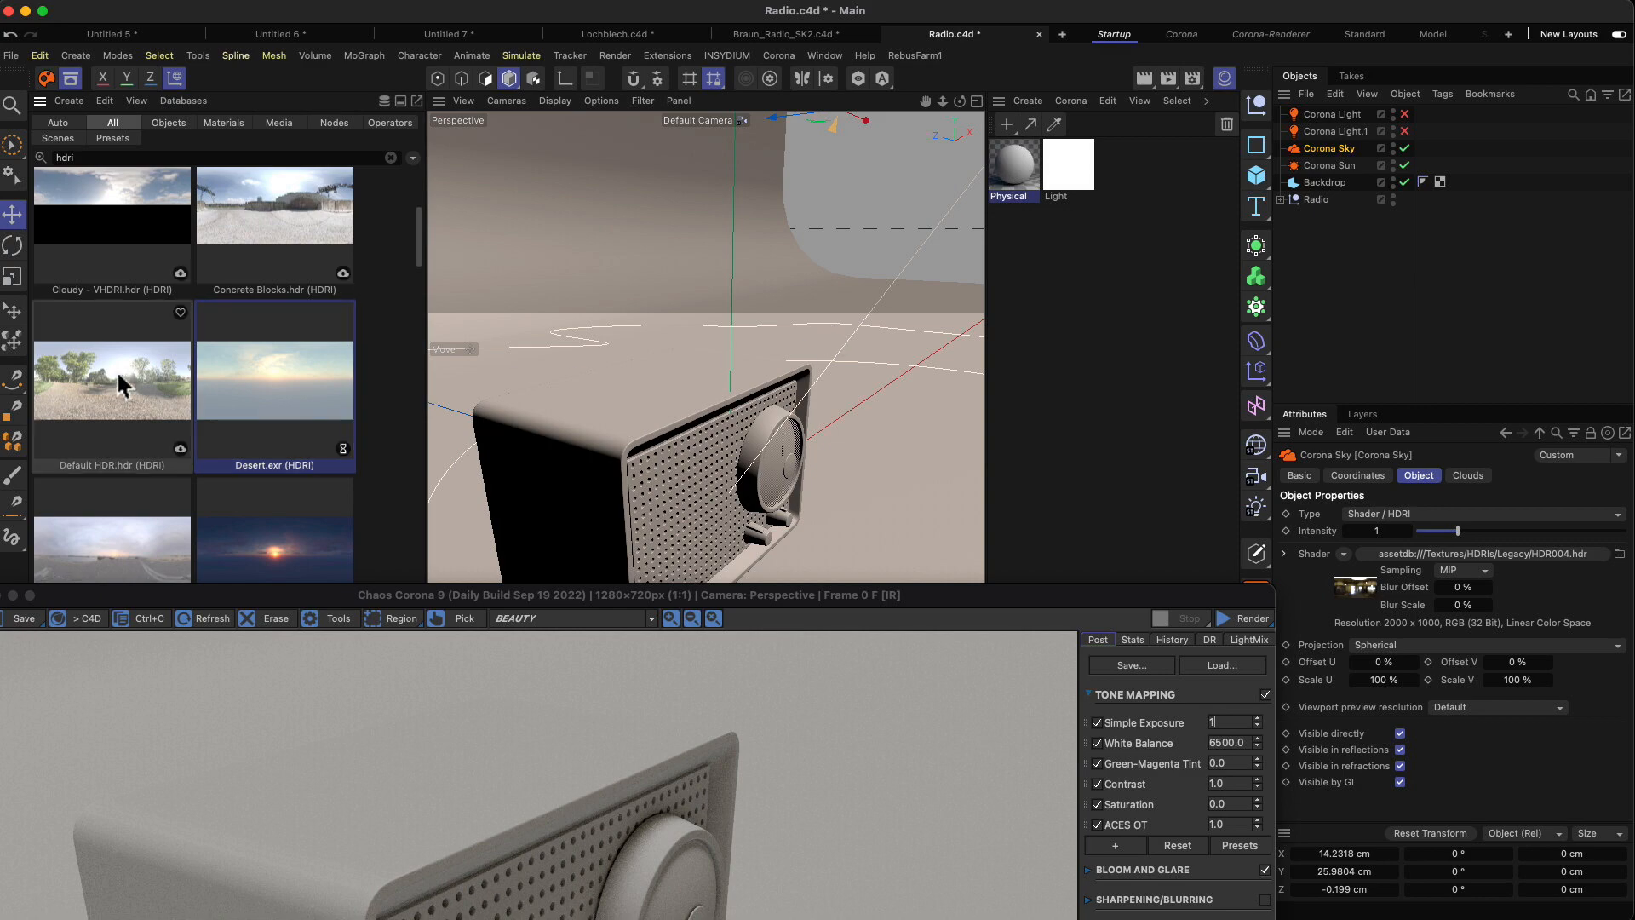
Review the settings of Corona Light.1 and the emission settings of the Light material.
{"action": "left_click_drag", "start_coordinate": [431, 589], "coordinate": [449, 189]}
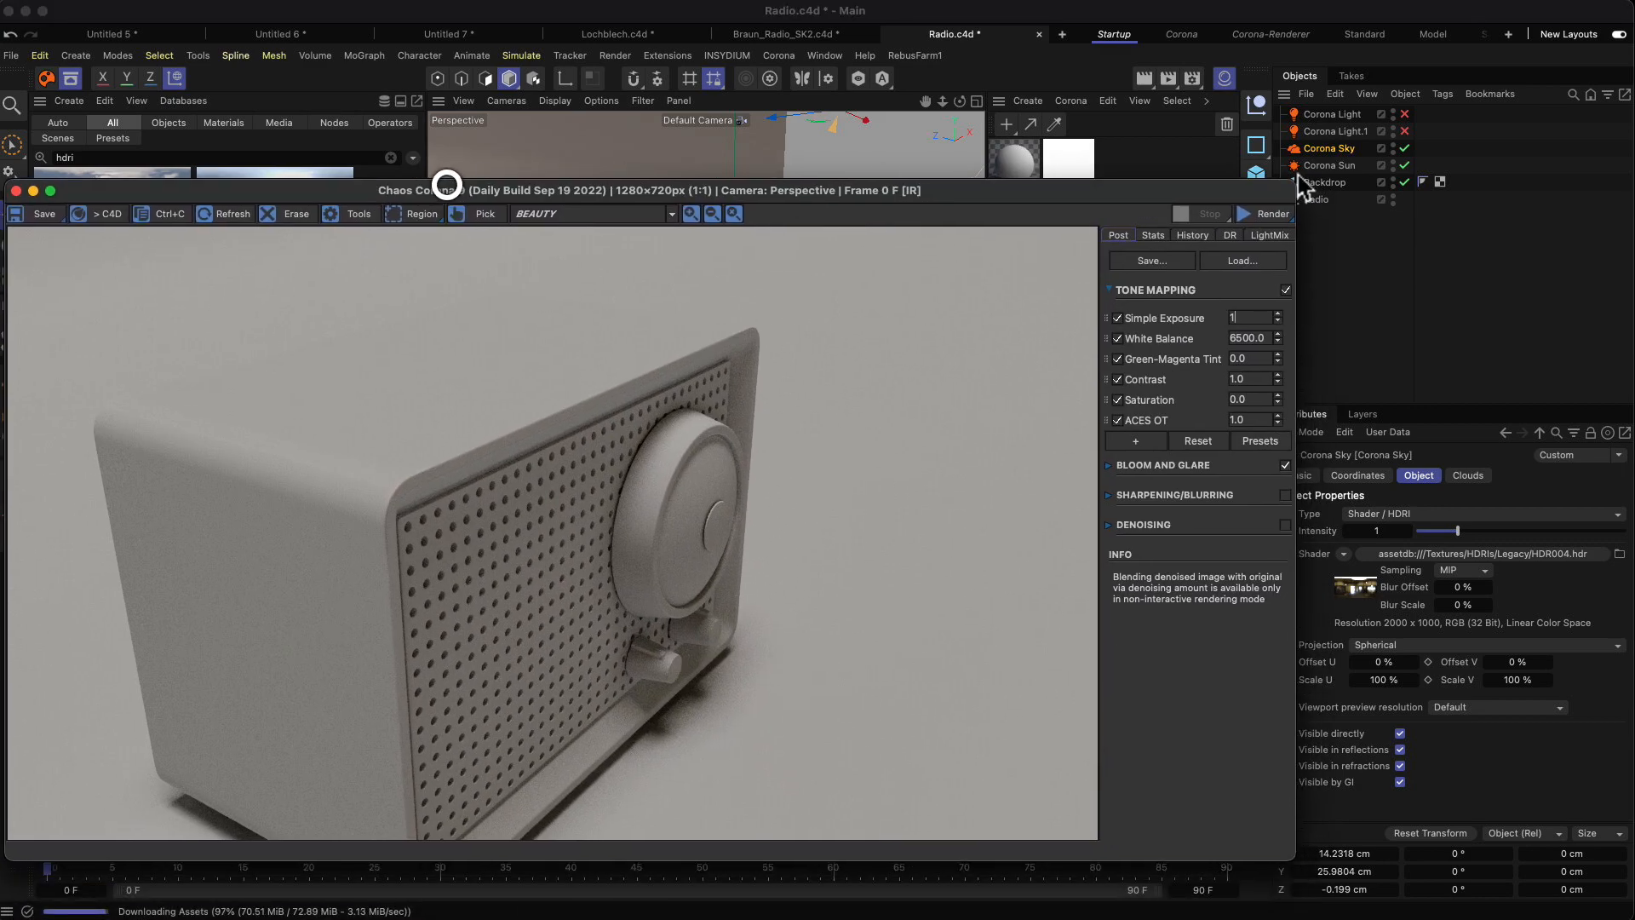
{"action": "mouse_move", "coordinate": [823, 198]}
{"action": "left_mouse_down"}
{"action": "mouse_move", "coordinate": [805, 208]}
{"action": "mouse_move", "coordinate": [819, 207]}
{"action": "left_mouse_up"}
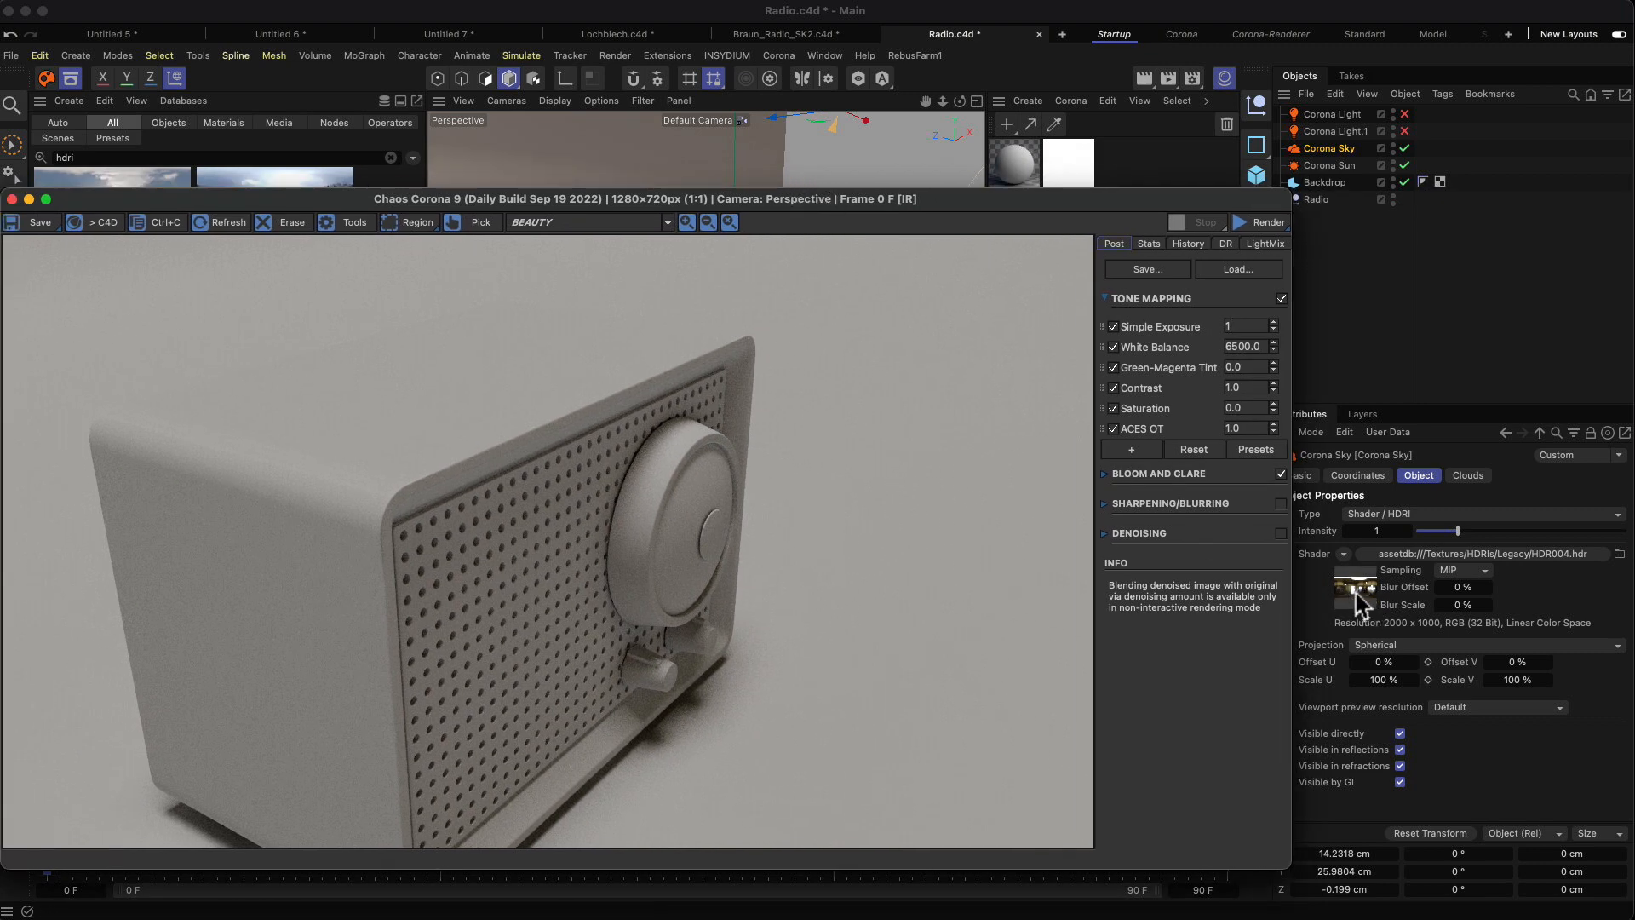
{"action": "left_click", "coordinate": [1361, 136]}
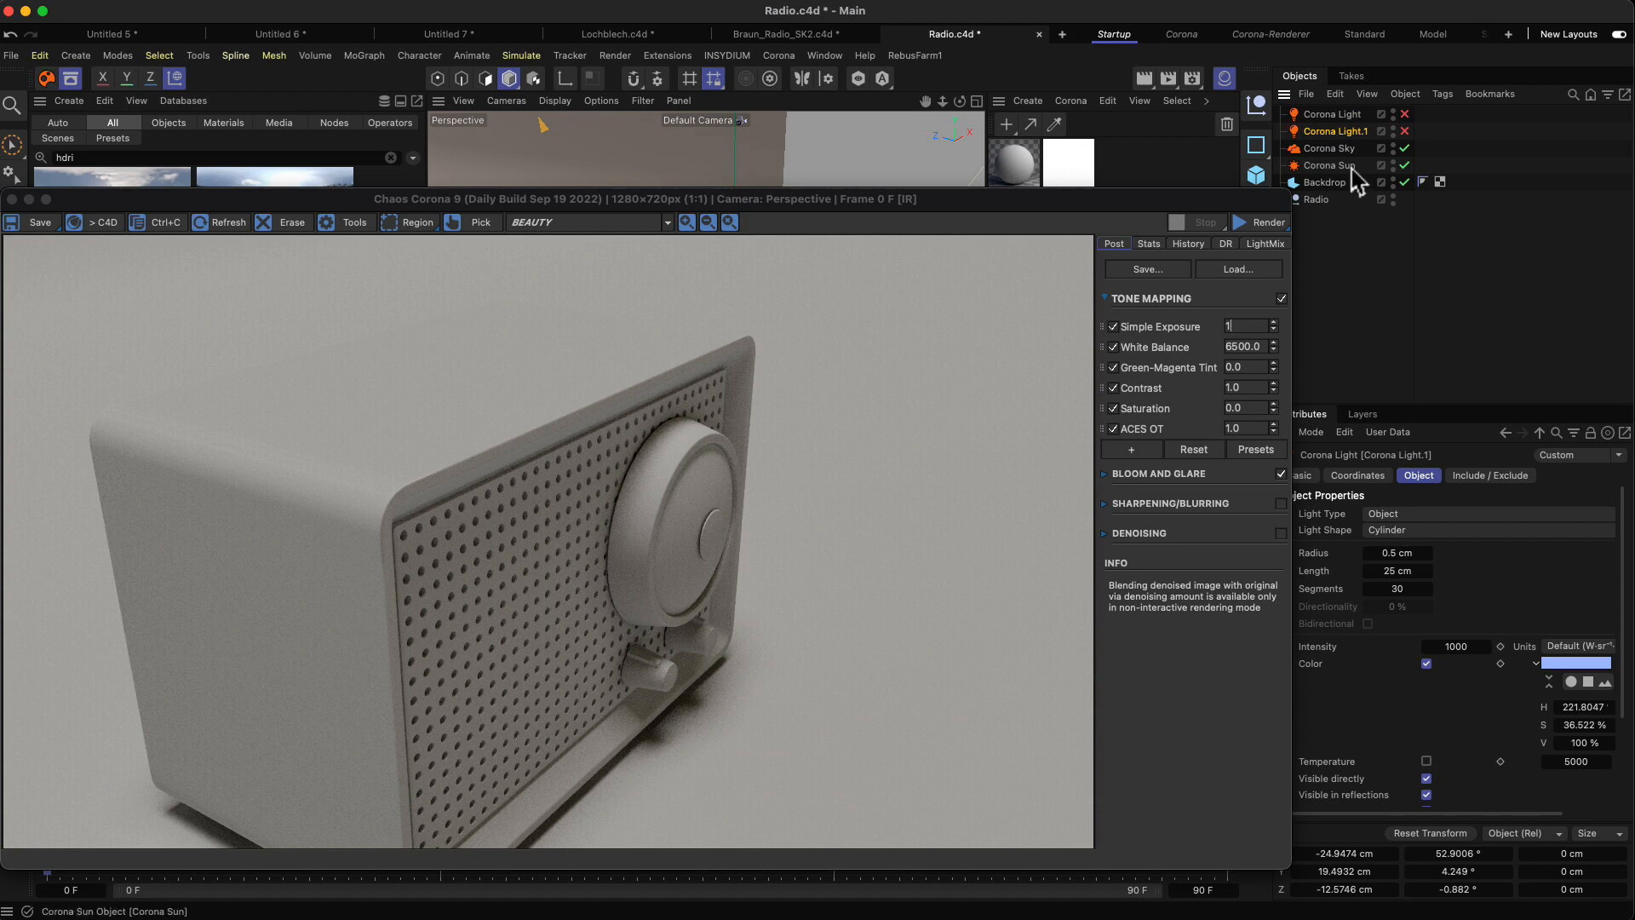
{"action": "left_click_drag", "start_coordinate": [1159, 199], "coordinate": [1122, 249]}
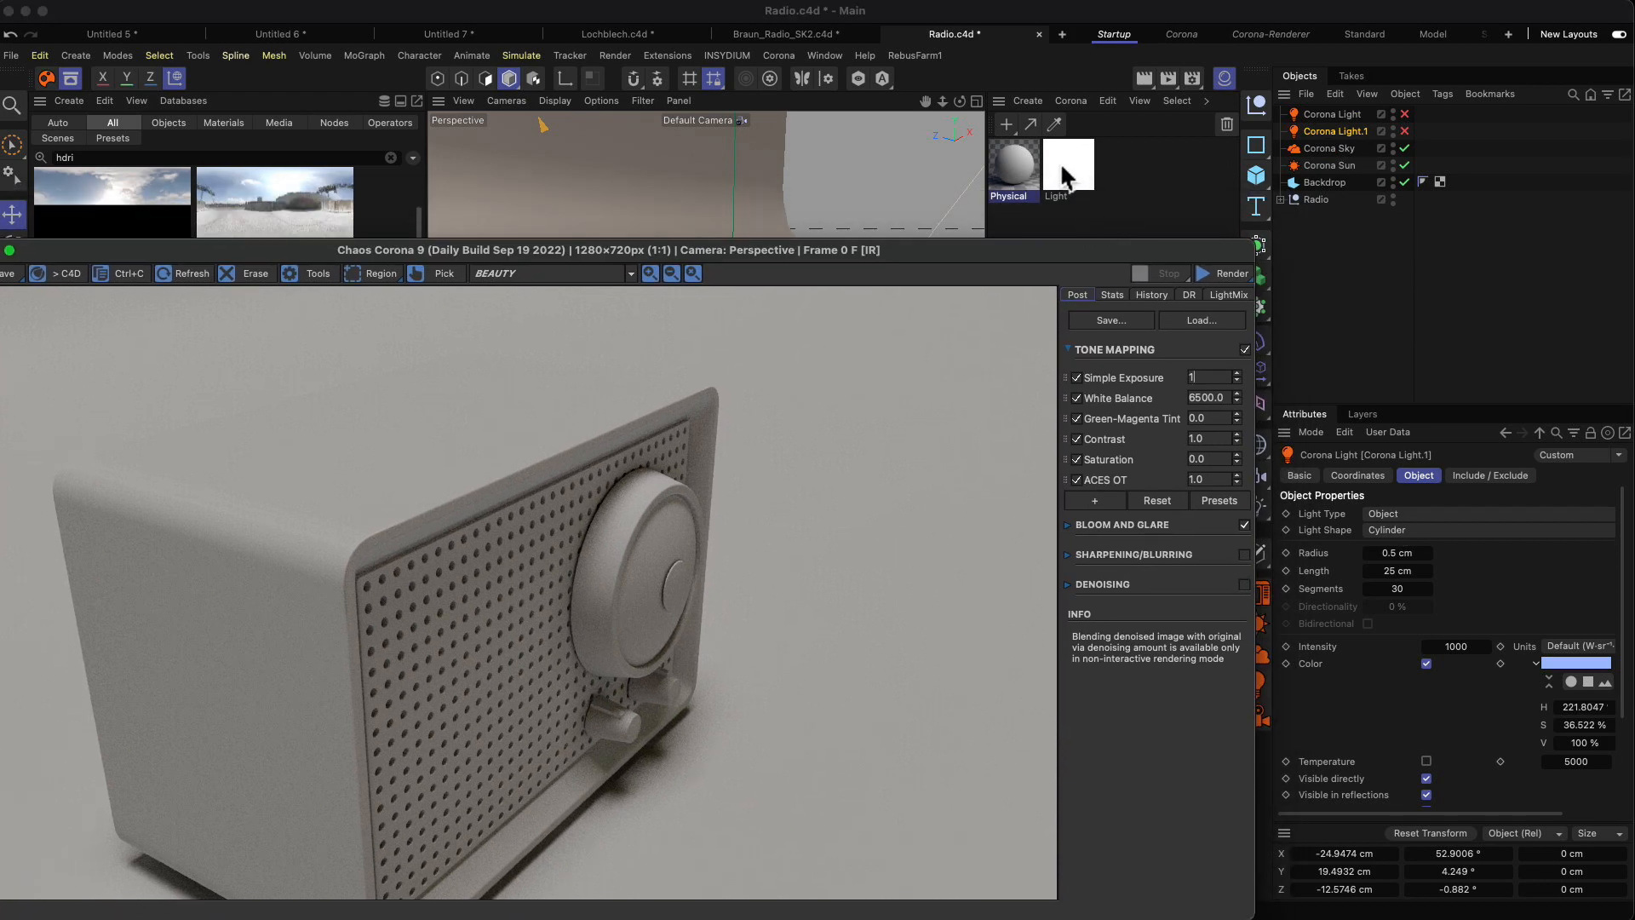
{"action": "left_click", "coordinate": [1079, 189]}
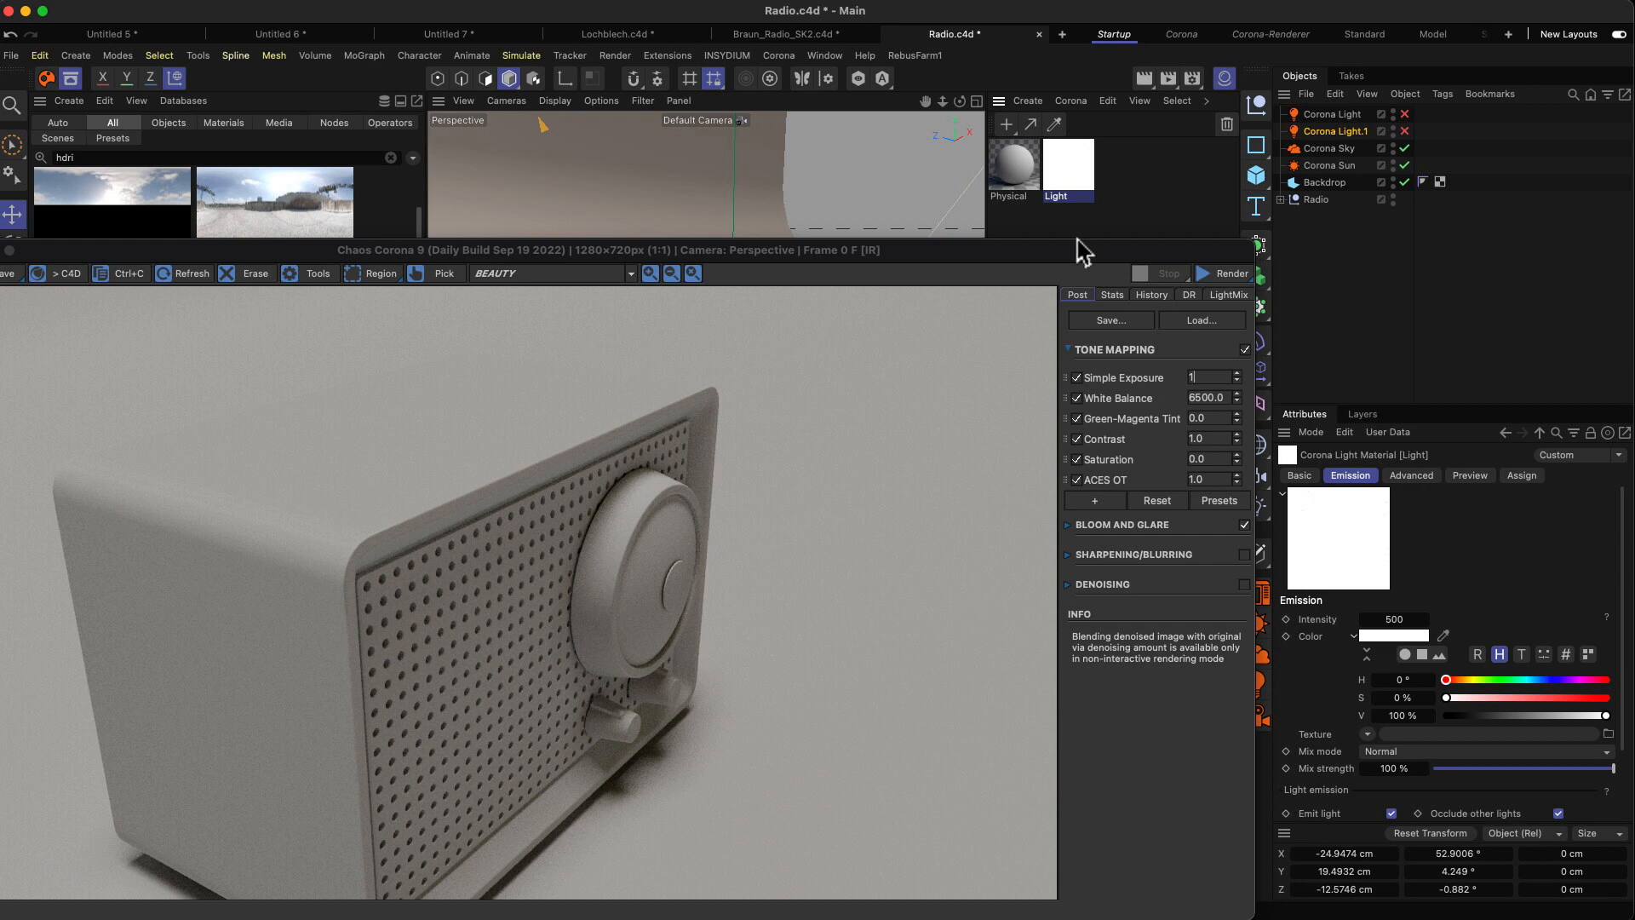
Set the render window's simple exposure to 0.
{"action": "left_click_drag", "start_coordinate": [1064, 253], "coordinate": [1138, 111]}
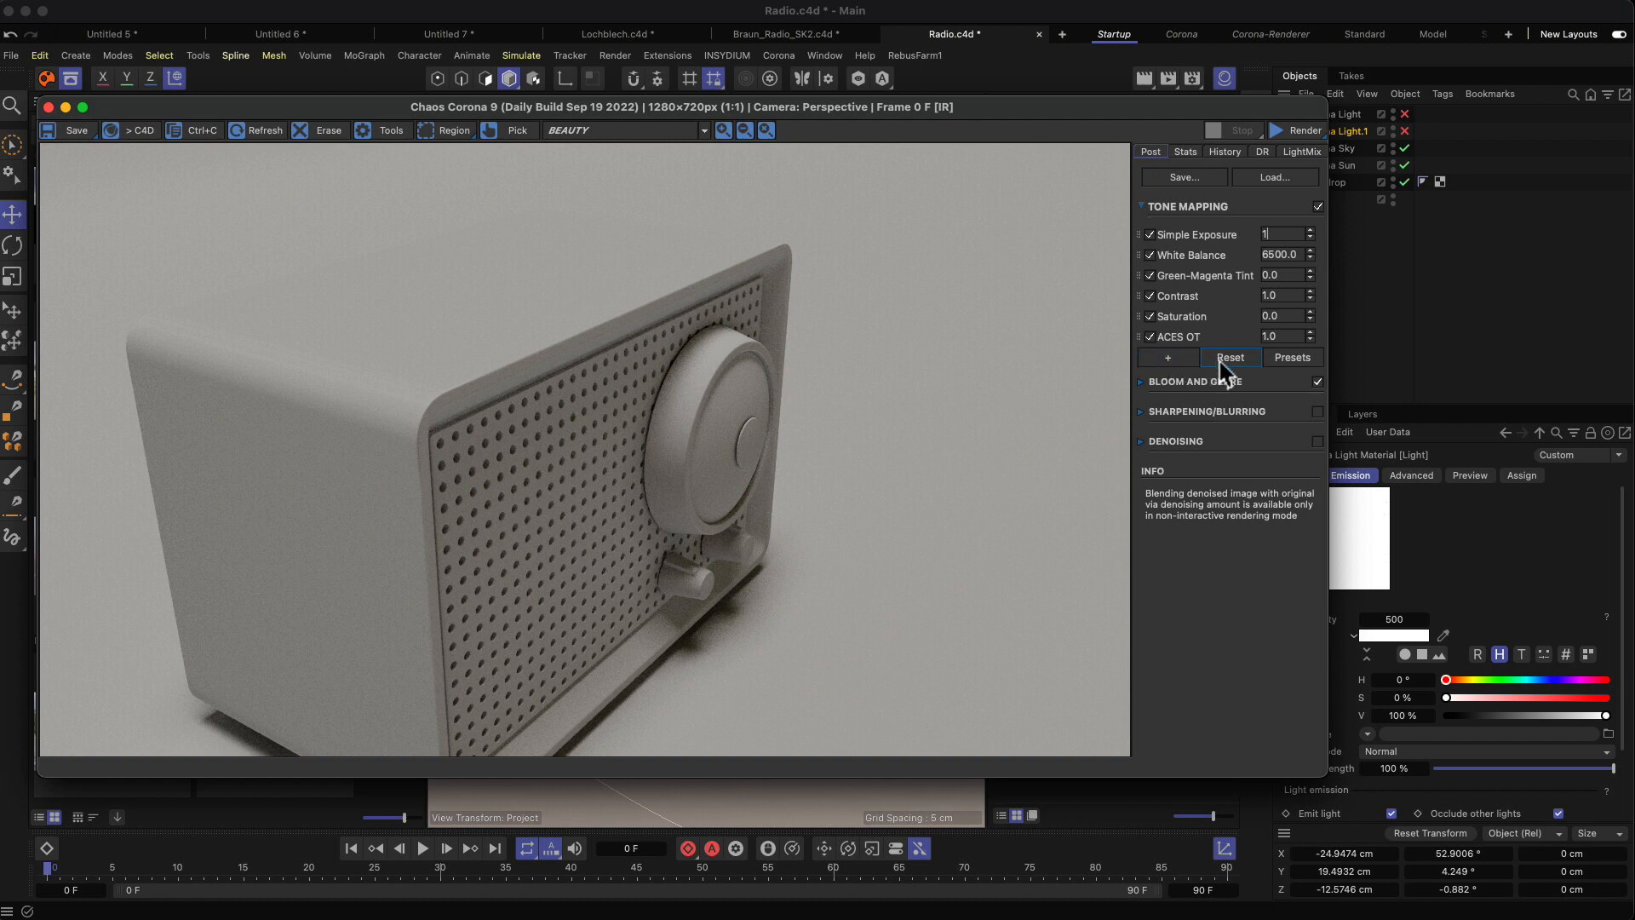
{"action": "left_click", "coordinate": [1252, 233]}
{"action": "type", "text": "0"}
{"action": "key", "text": "Return"}
{"action": "left_click_drag", "start_coordinate": [865, 111], "coordinate": [861, 274]}
Set the renderer to Corona in the render settings.
{"action": "left_click", "coordinate": [1192, 77]}
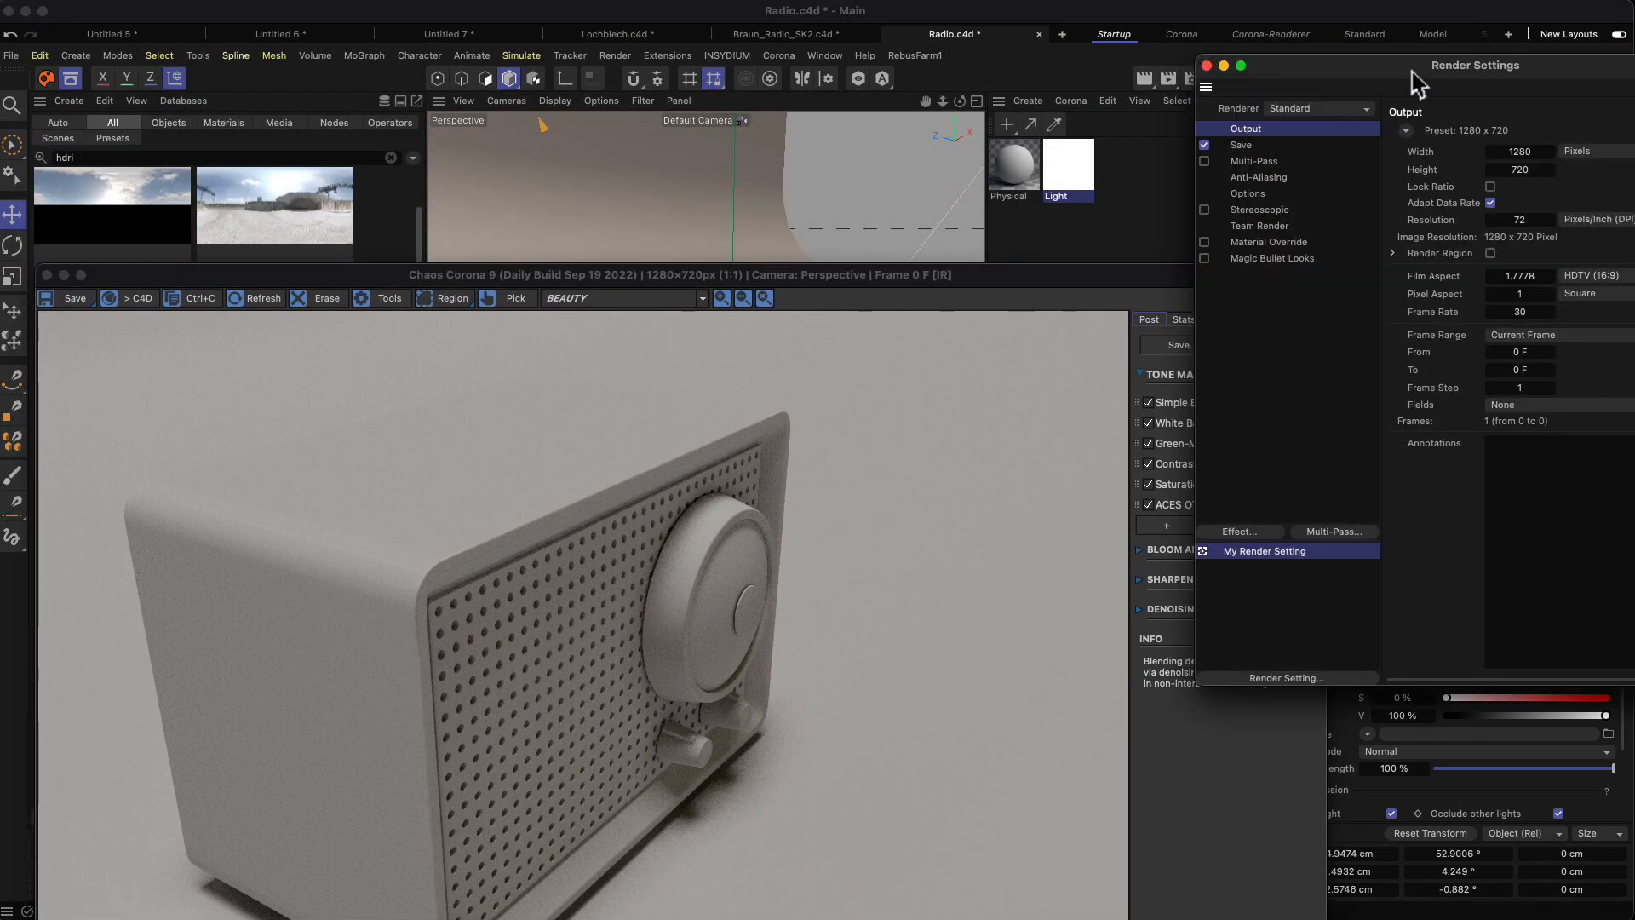
{"action": "left_click_drag", "start_coordinate": [1404, 68], "coordinate": [988, 117]}
{"action": "left_click", "coordinate": [898, 156]}
{"action": "left_click", "coordinate": [894, 252]}
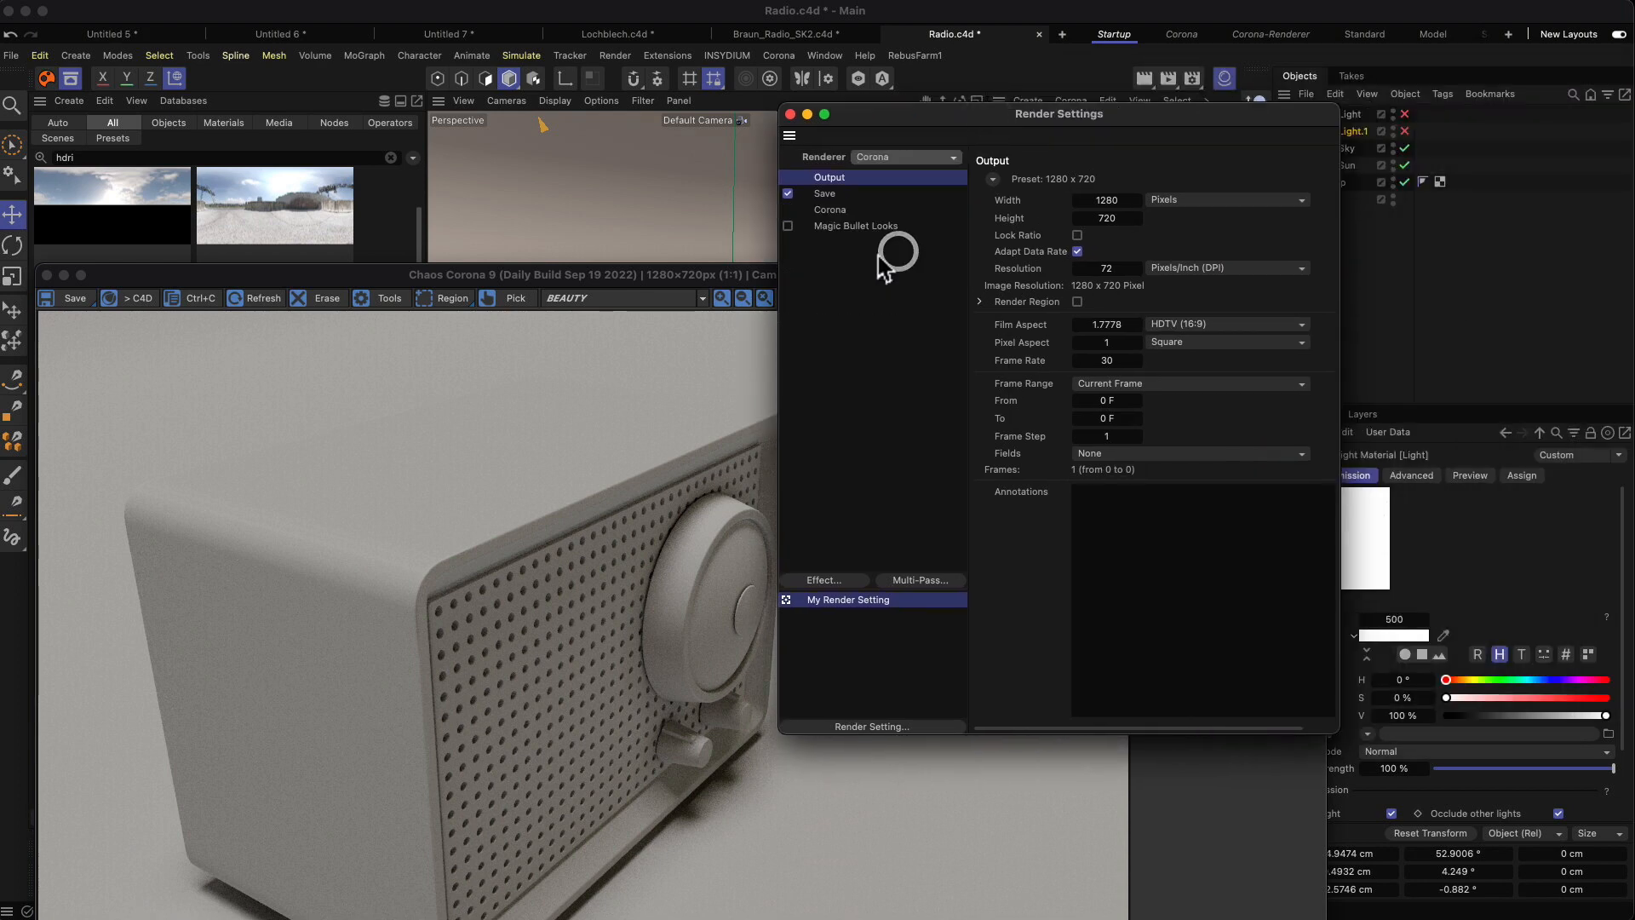
Review Corona's general render settings in an enlarged settings window, close it and return to the render window.
{"action": "left_click", "coordinate": [838, 209]}
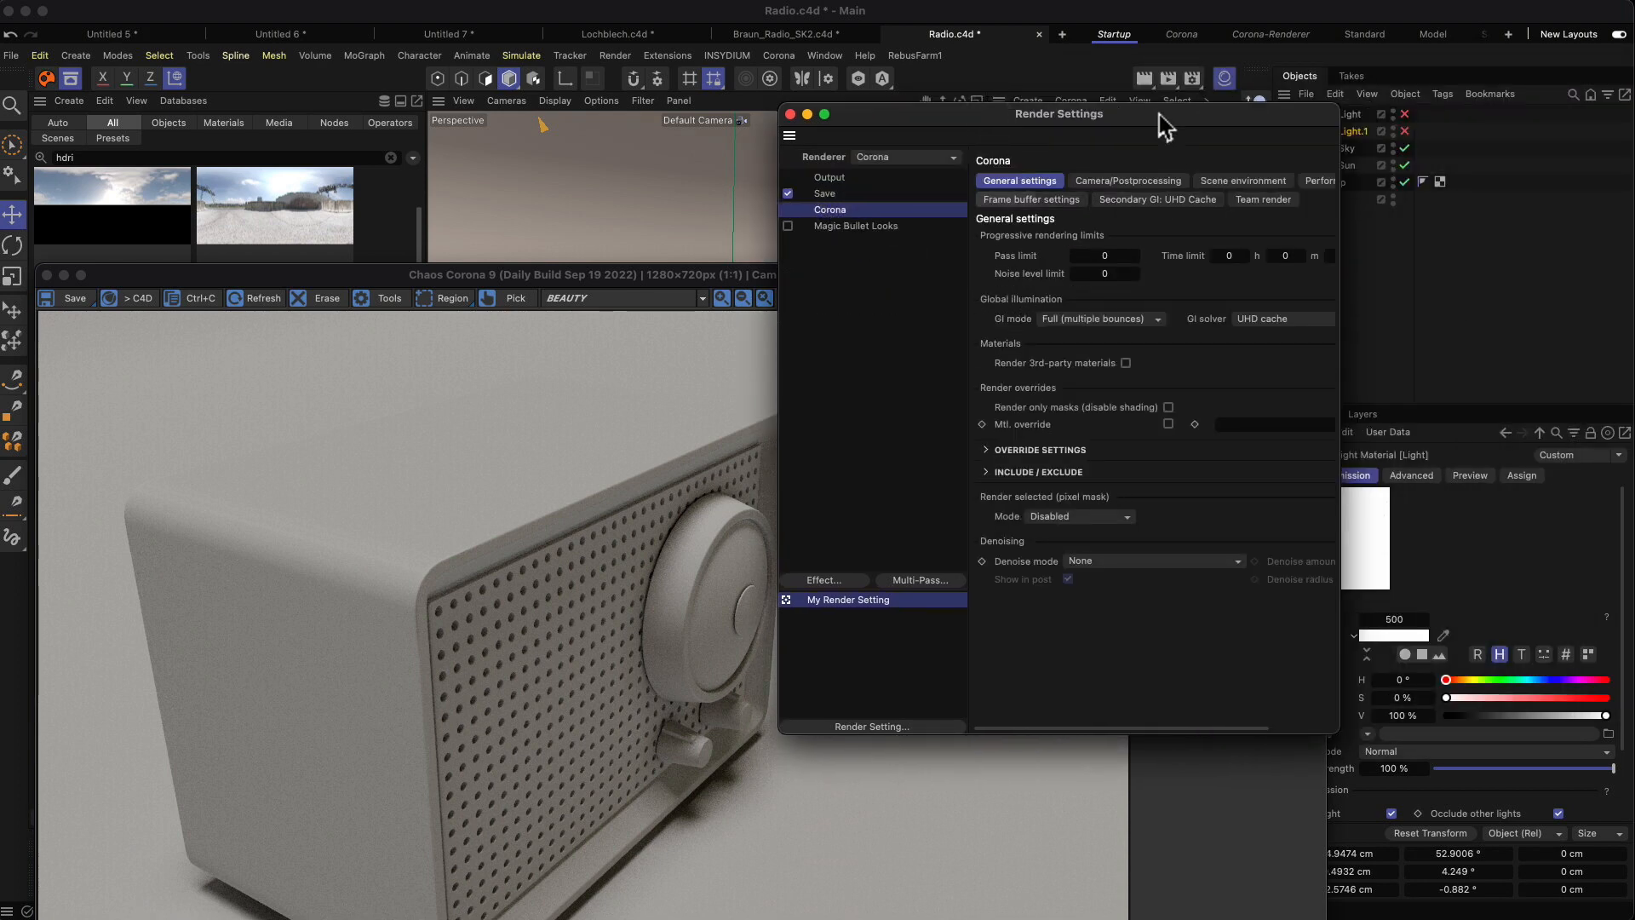
{"action": "left_click_drag", "start_coordinate": [1156, 113], "coordinate": [1071, 105]}
{"action": "left_click_drag", "start_coordinate": [1256, 727], "coordinate": [1445, 756]}
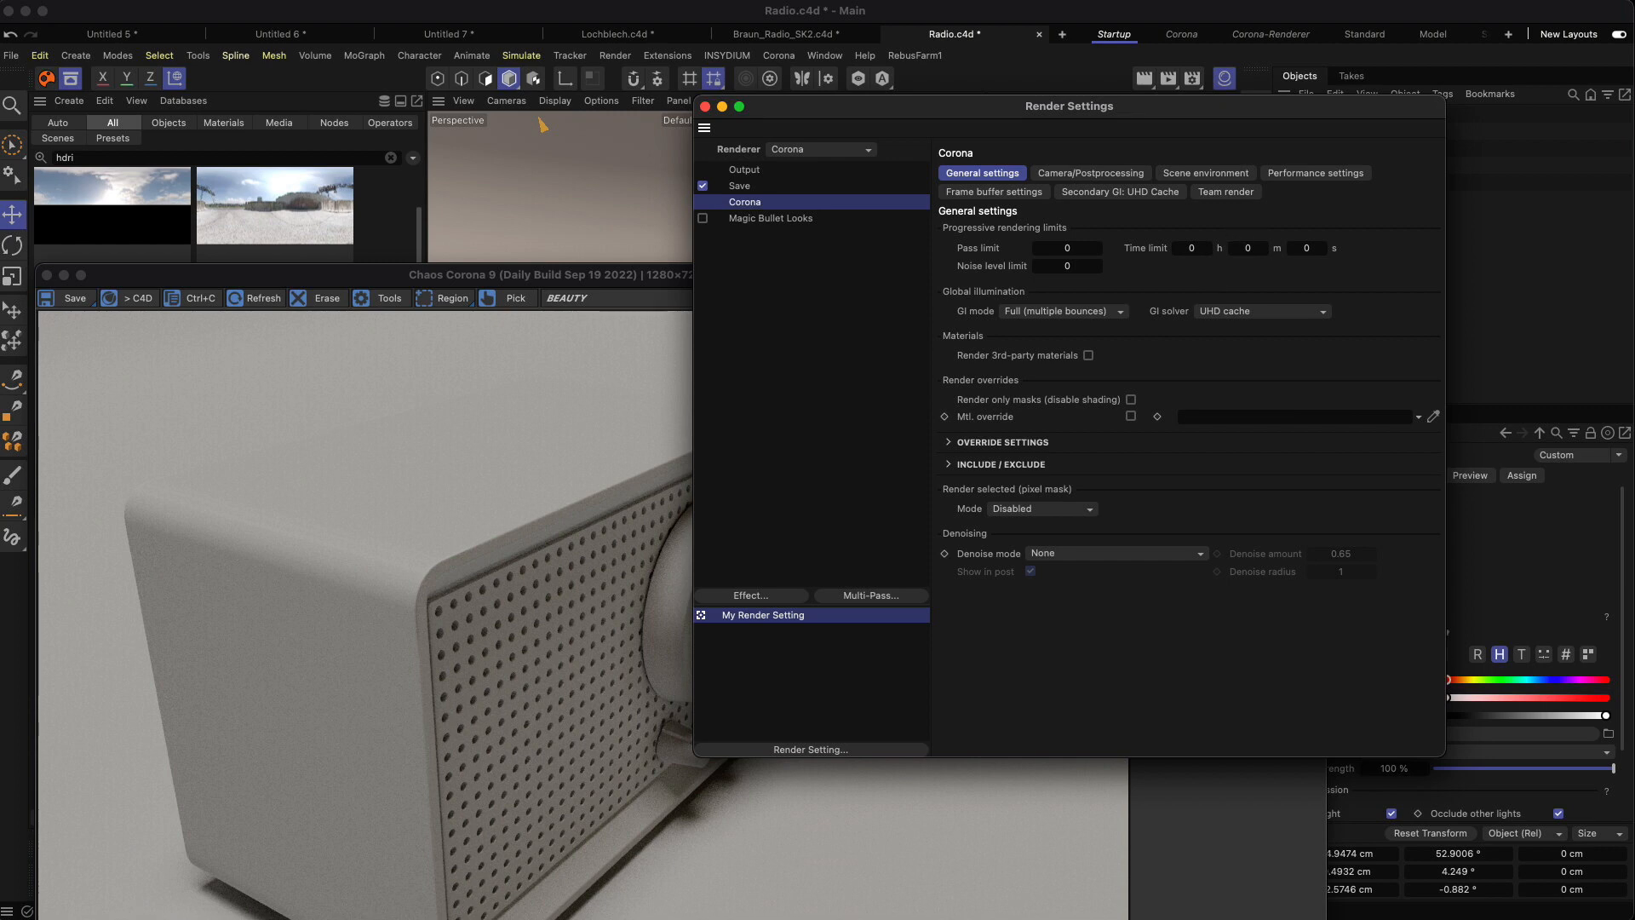
{"action": "left_click", "coordinate": [705, 107]}
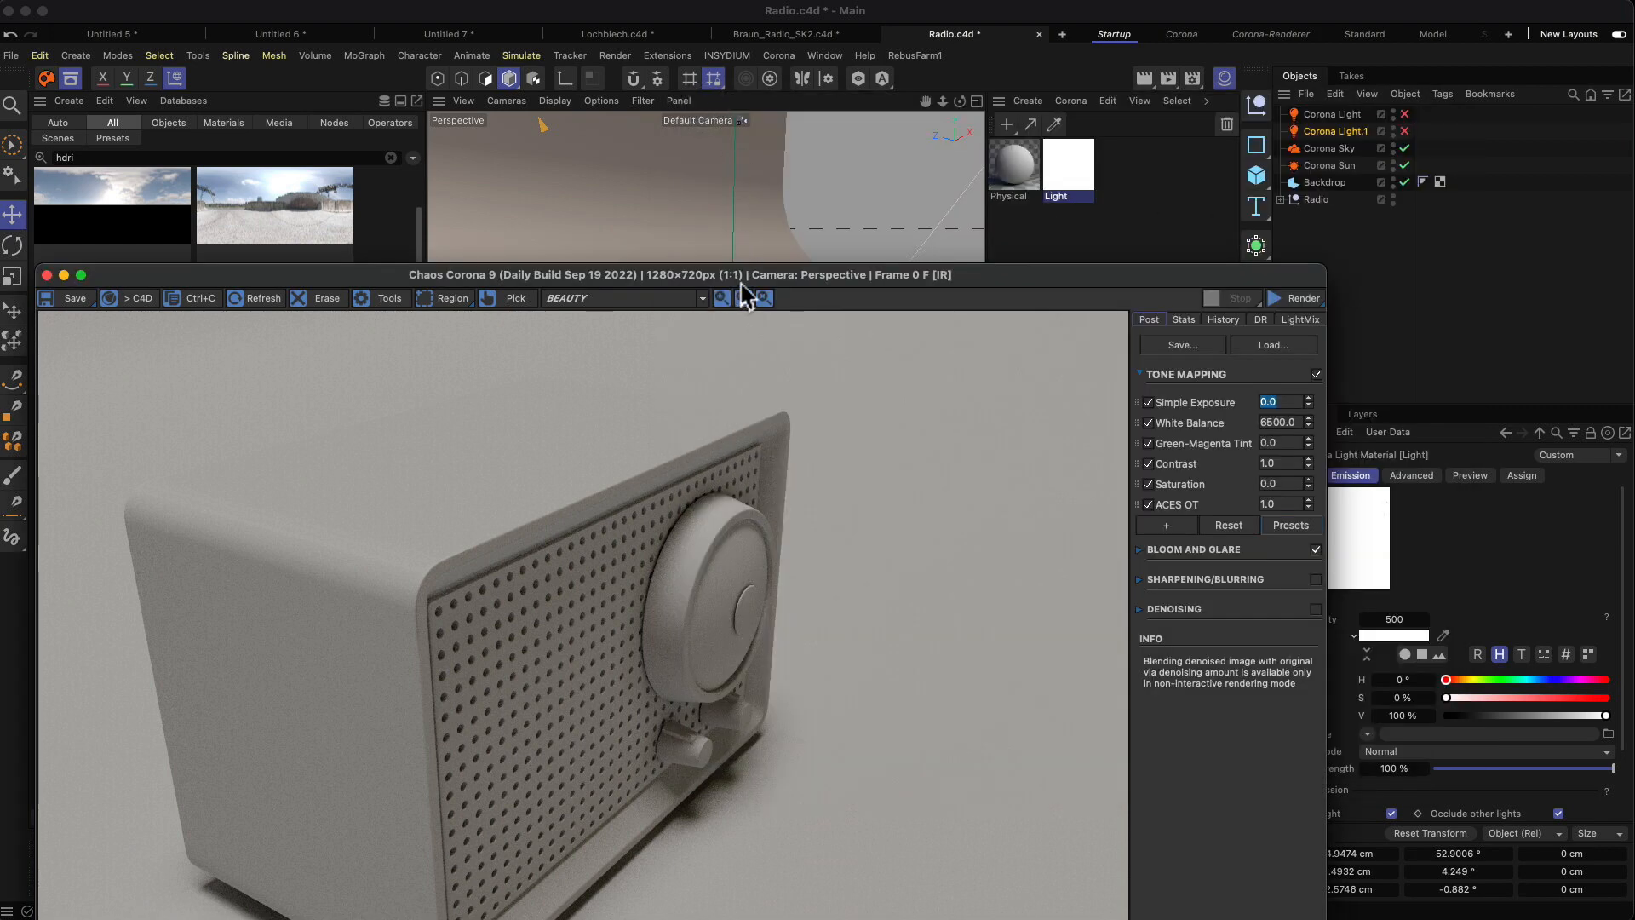
{"action": "left_click_drag", "start_coordinate": [741, 277], "coordinate": [770, 136]}
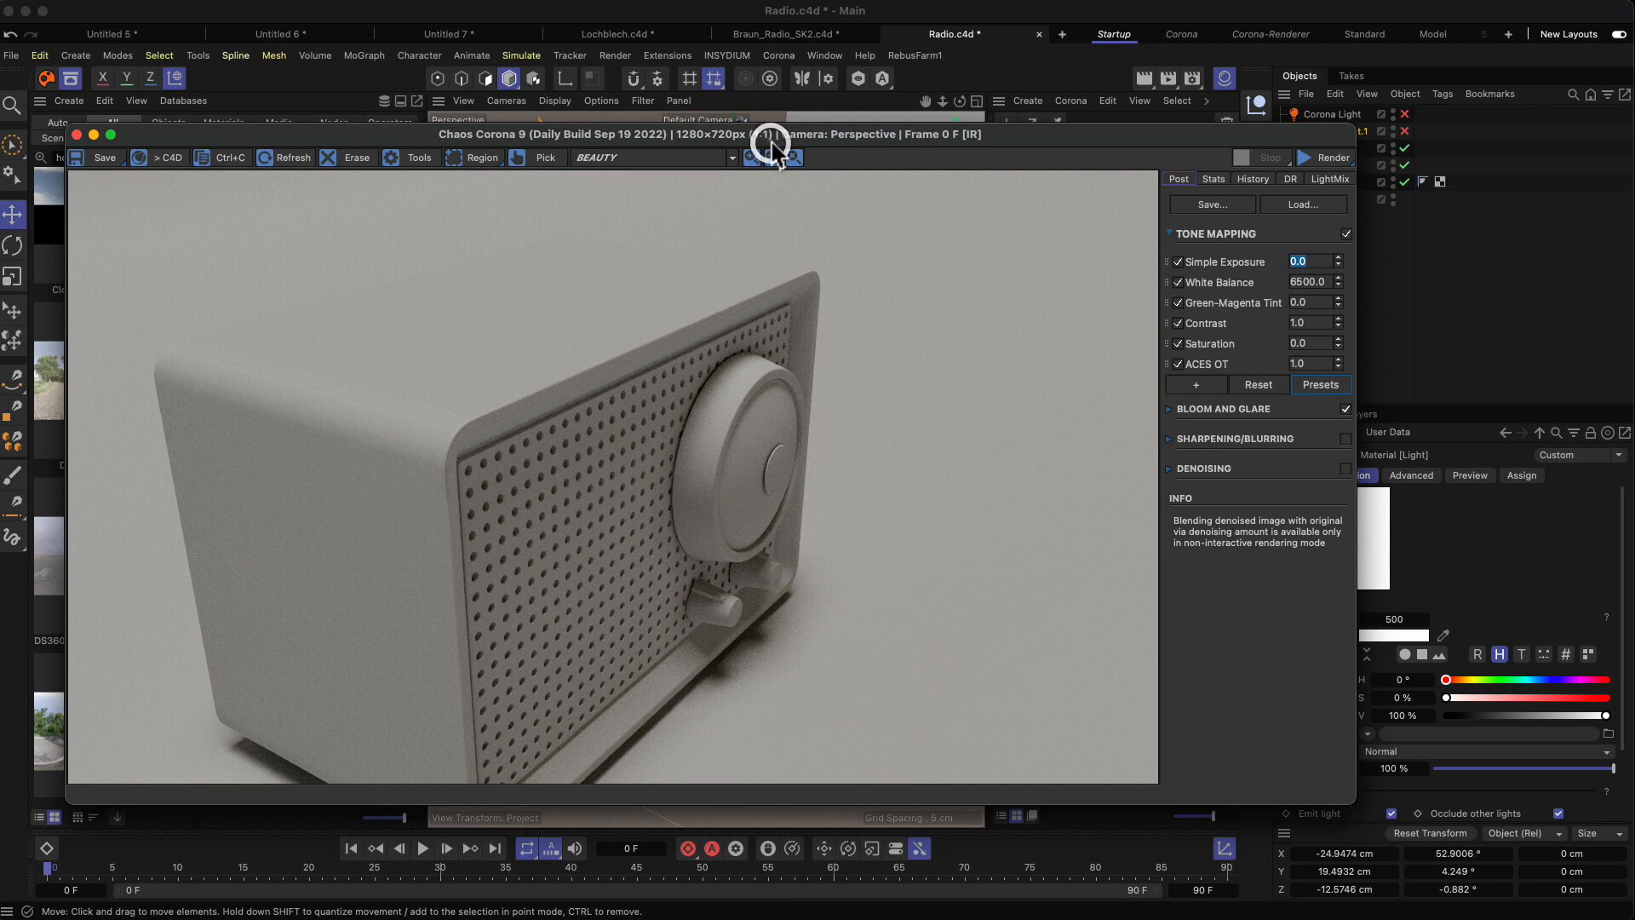